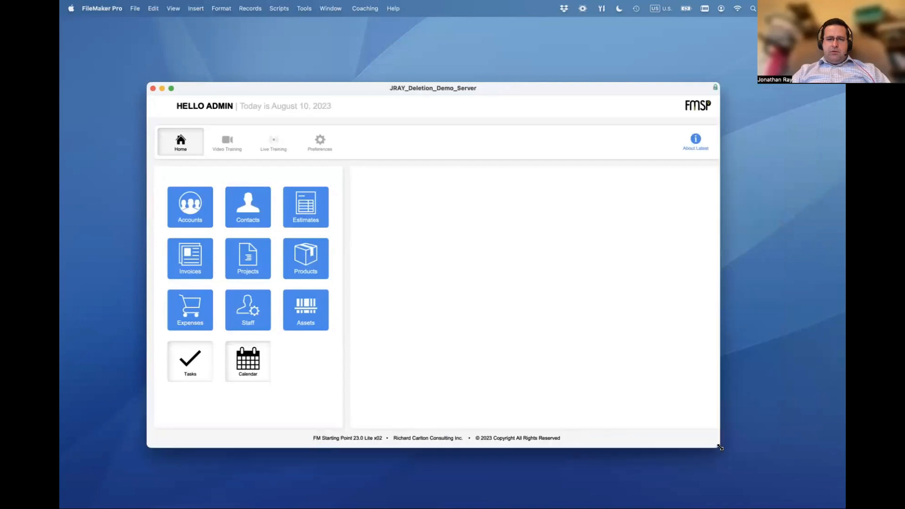
Open the Contacts module in list view and enlarge the window so the whole layout fits
drag(556, 88, 578, 84)
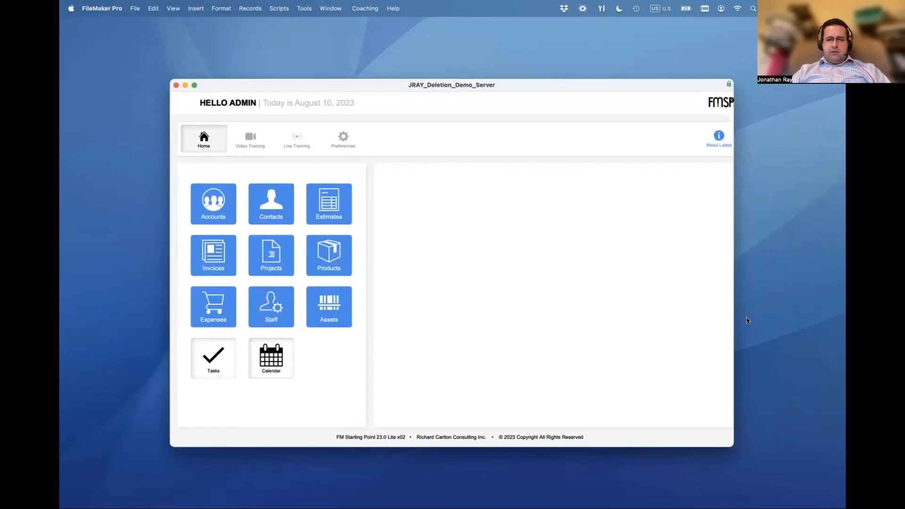
drag(731, 317, 749, 319)
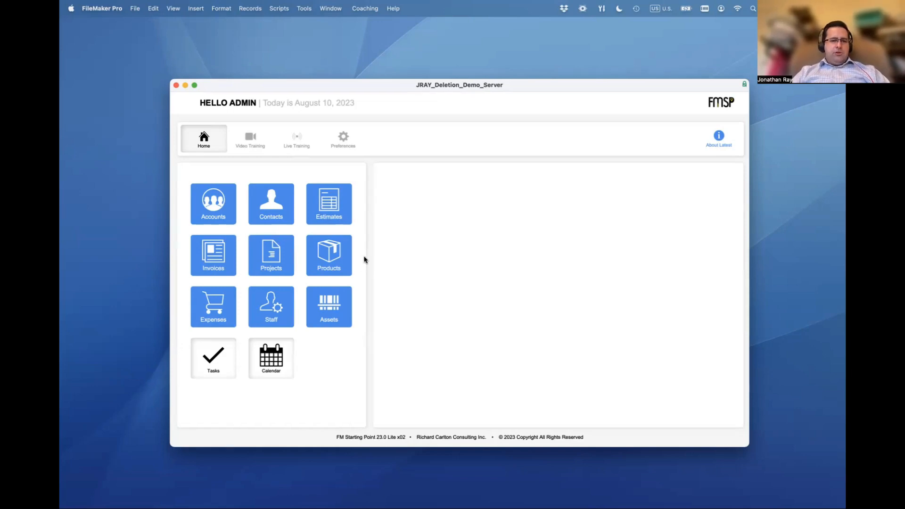
click(276, 208)
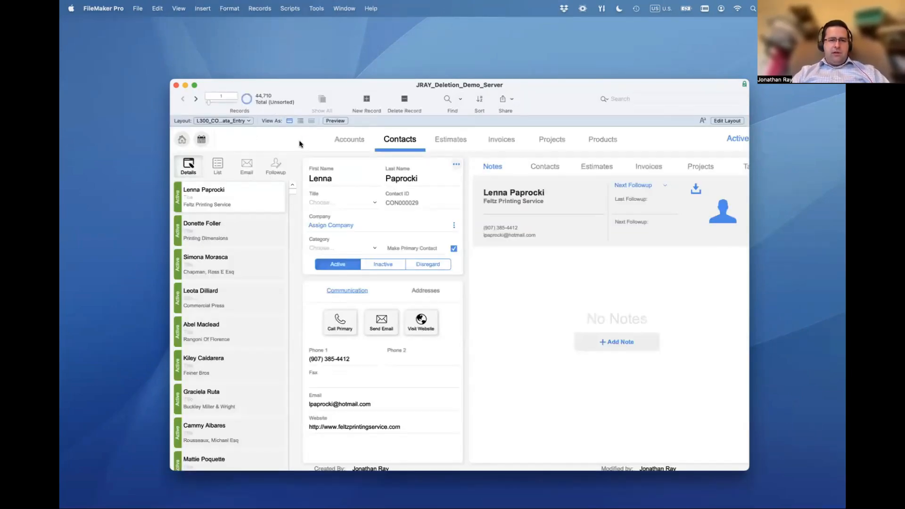
drag(304, 83, 305, 82)
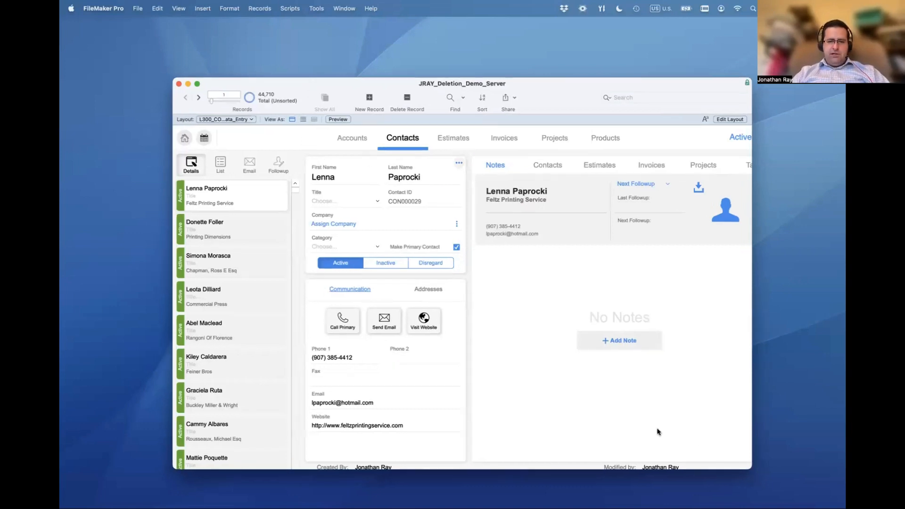
drag(750, 468, 786, 486)
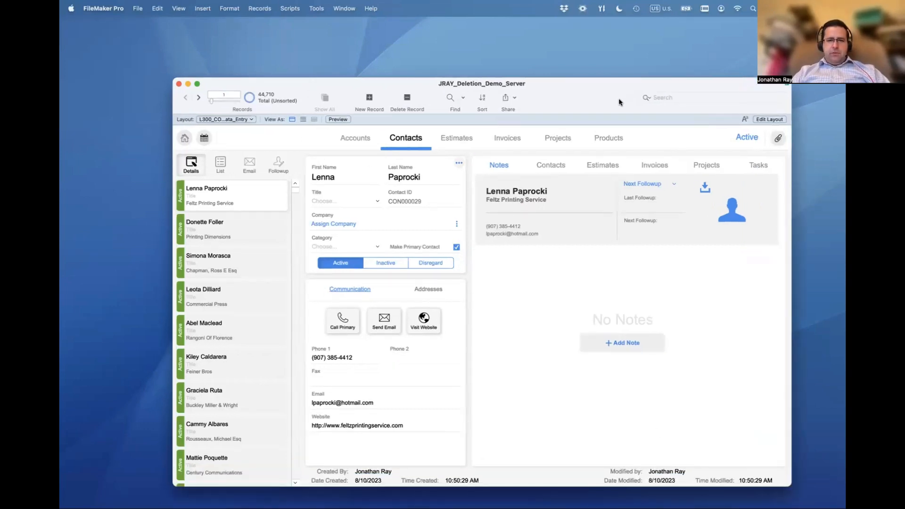
drag(618, 100, 611, 98)
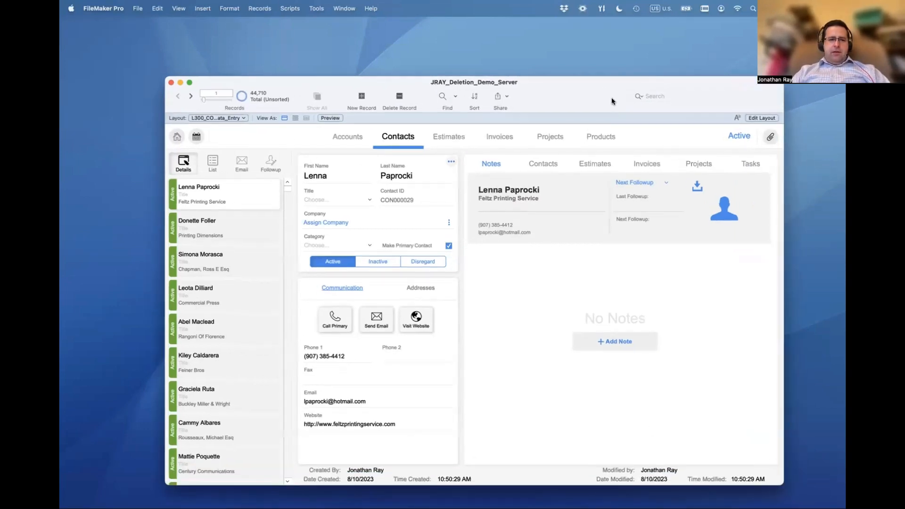
click(212, 162)
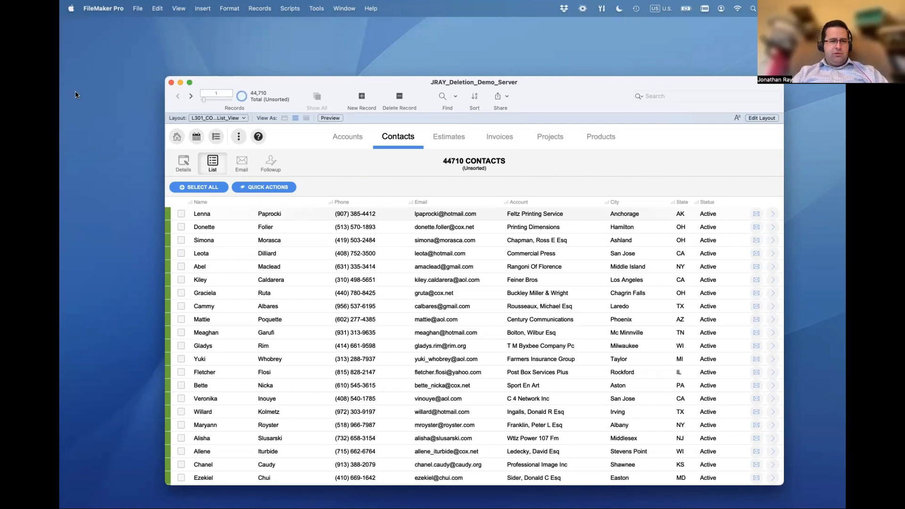
Isolate the first contact by omitting it and showing only omitted records, and restore the full set of records
click(137, 9)
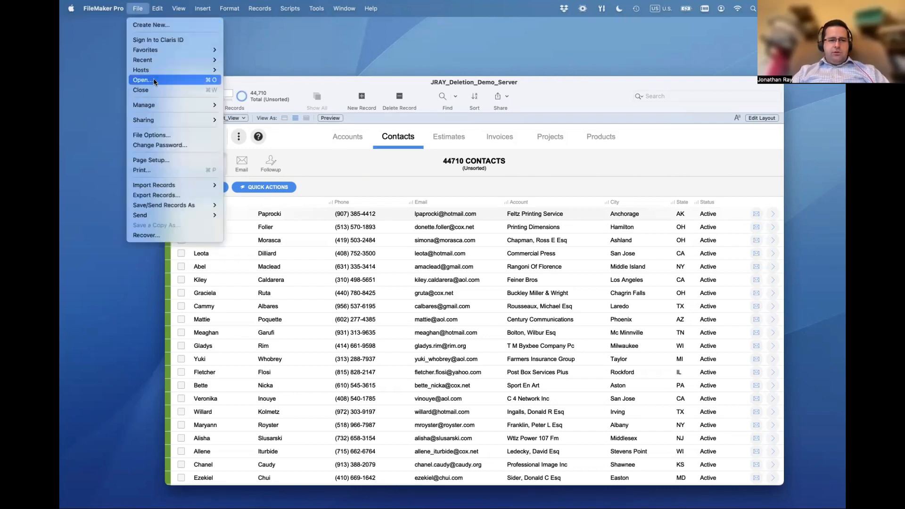
mouse_move(259, 8)
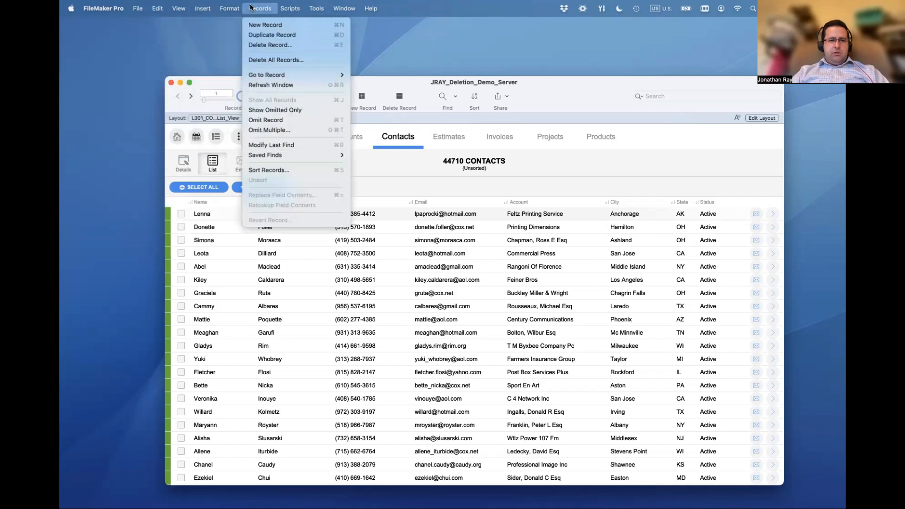
click(273, 122)
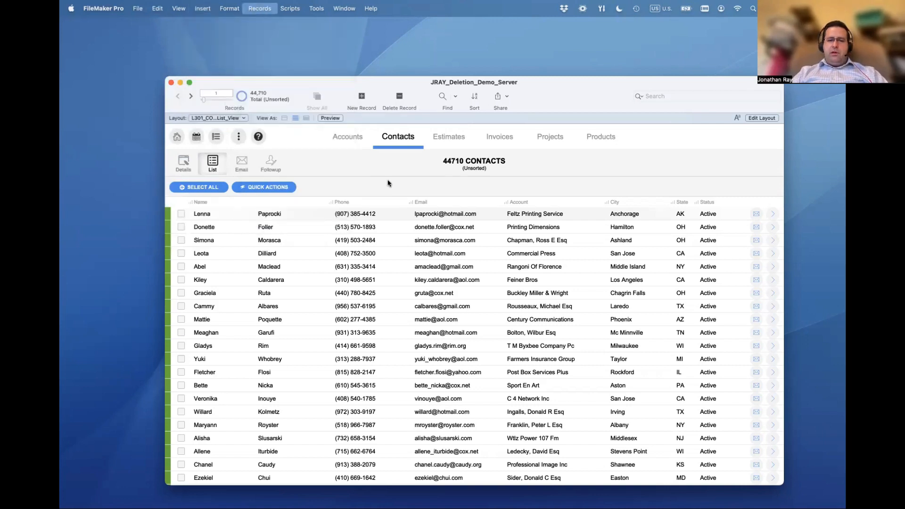
click(258, 9)
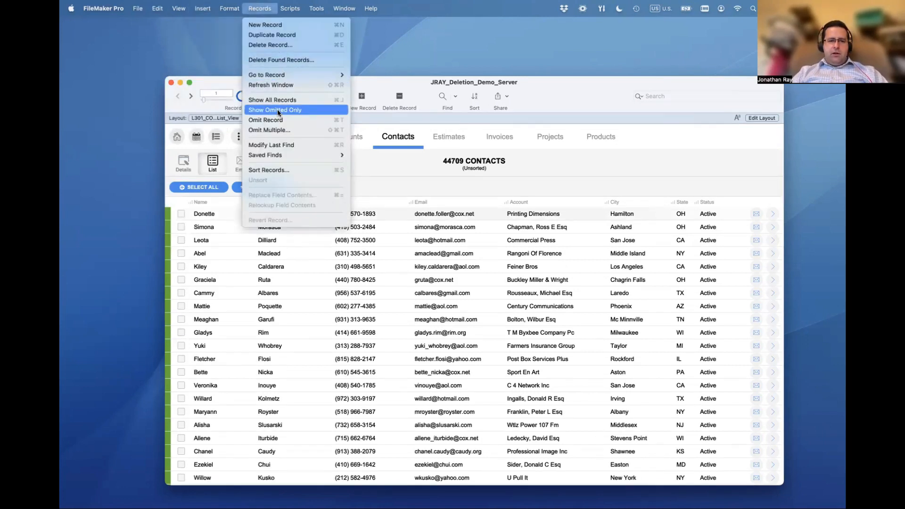
key(Return)
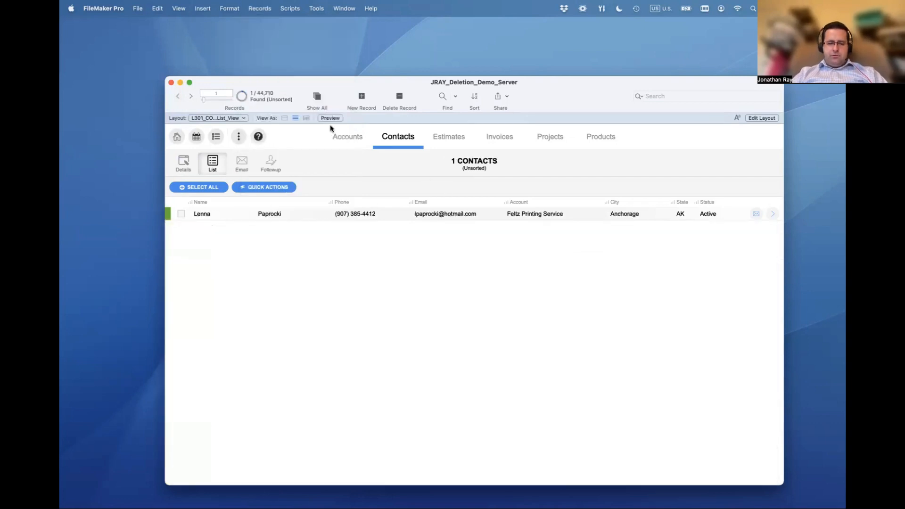
key(super+j)
Omit 5000 records starting from the first contact and swap the found set to show only those omitted records
click(259, 9)
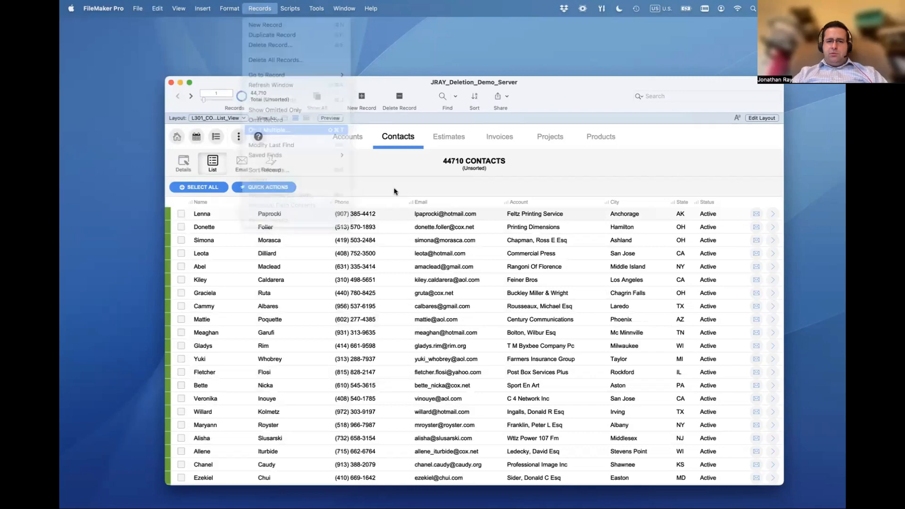
text(5000)
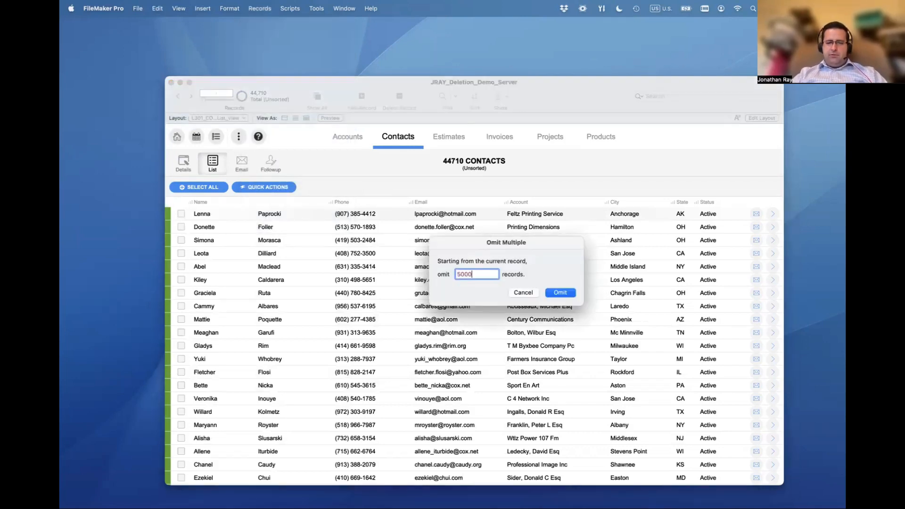
click(560, 293)
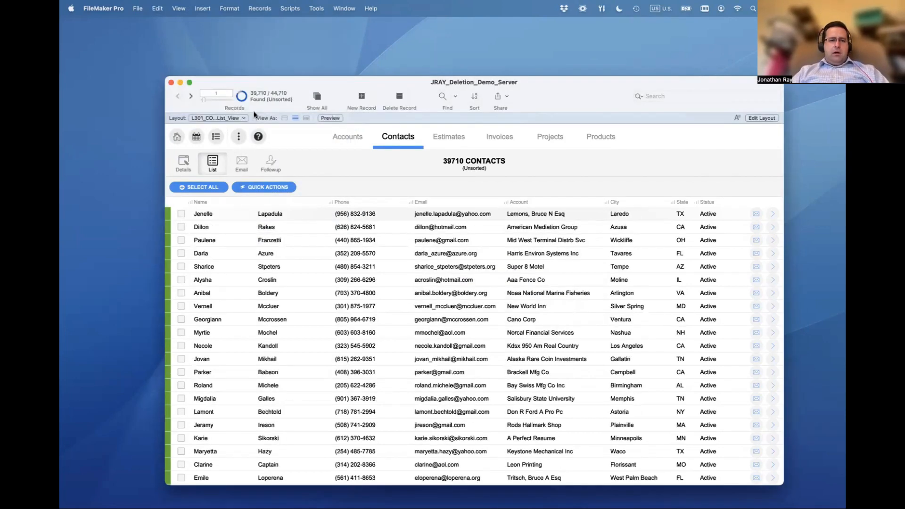
click(242, 97)
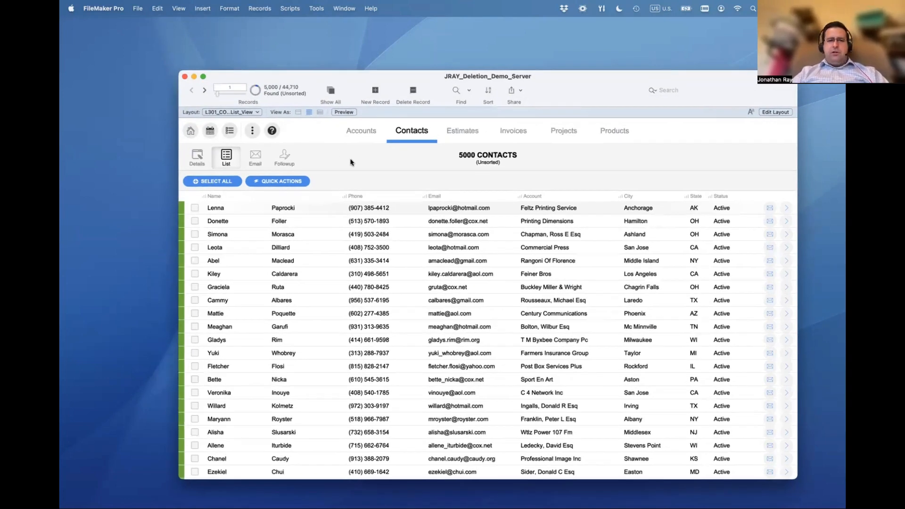
Delete all records in the current found set of 5000 contacts
click(258, 9)
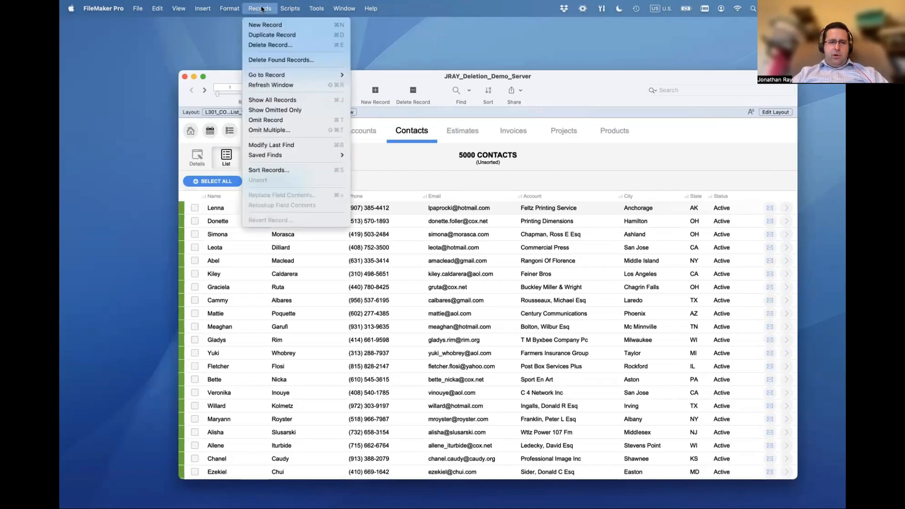
click(280, 60)
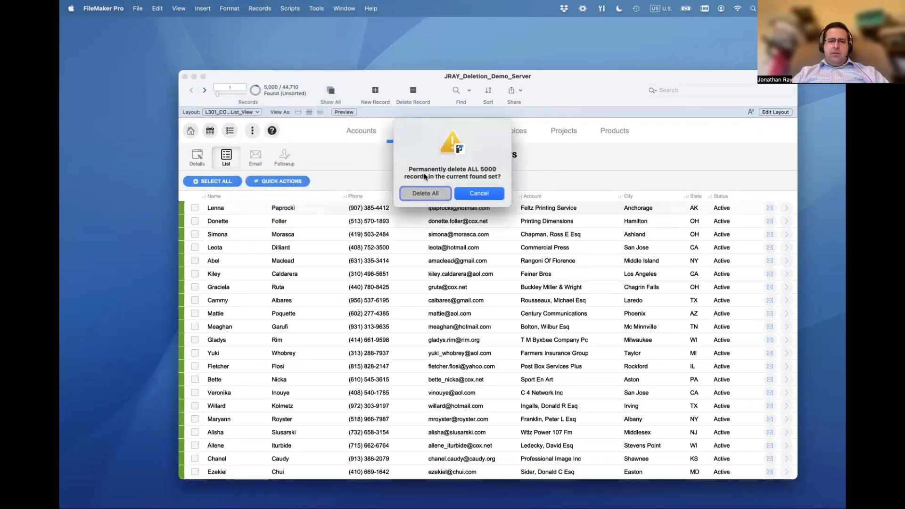
click(431, 193)
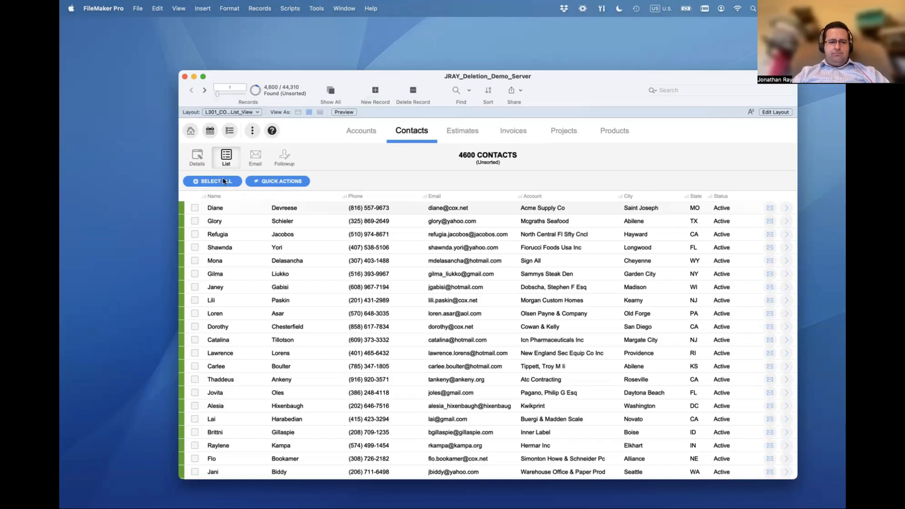
View the available quick actions, and mark the first, third, fourth and sixth contacts before unmarking them
click(276, 181)
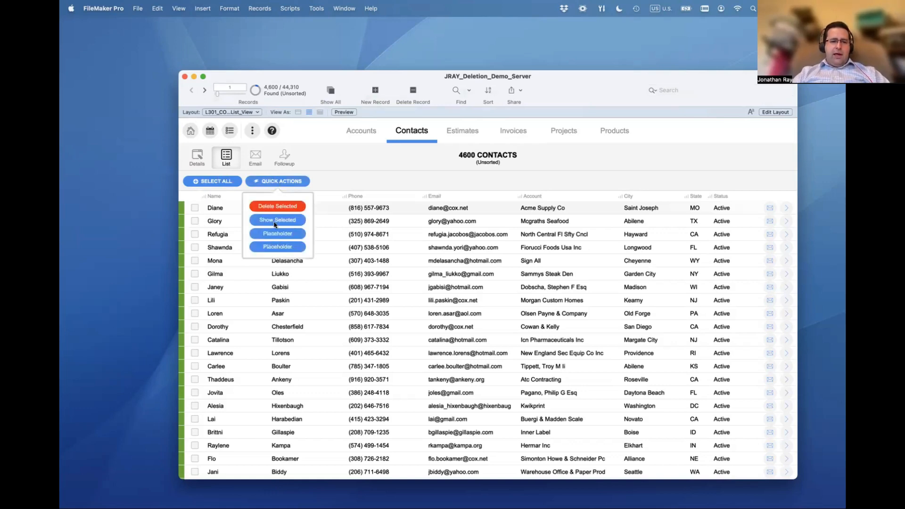
click(315, 170)
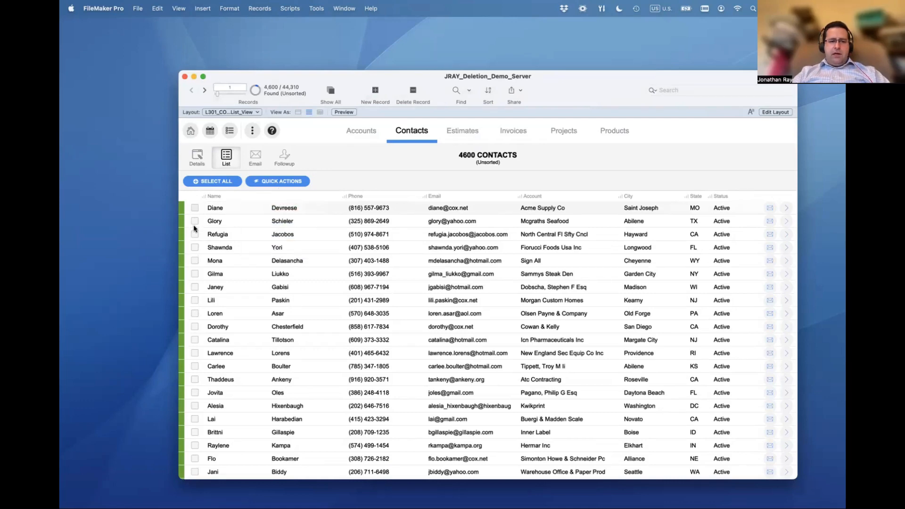
click(195, 208)
click(195, 235)
click(194, 247)
click(194, 274)
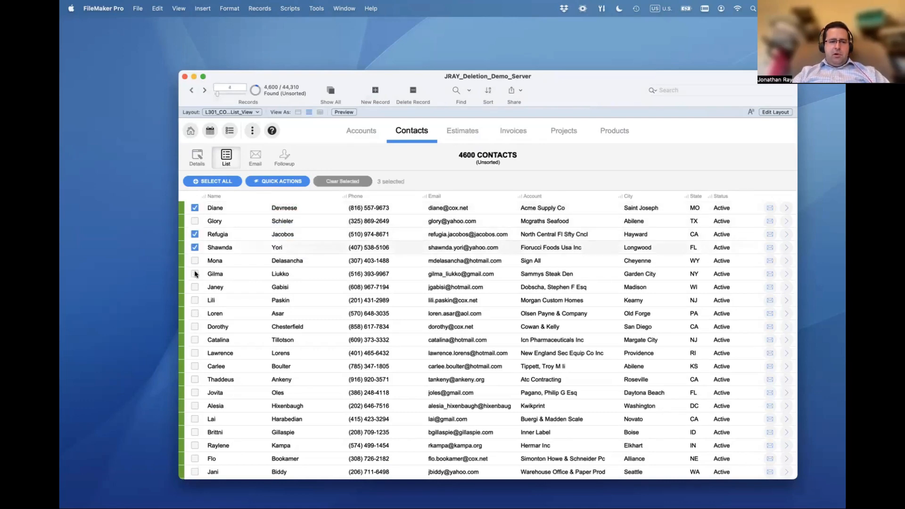
click(195, 274)
click(195, 248)
click(194, 234)
click(195, 209)
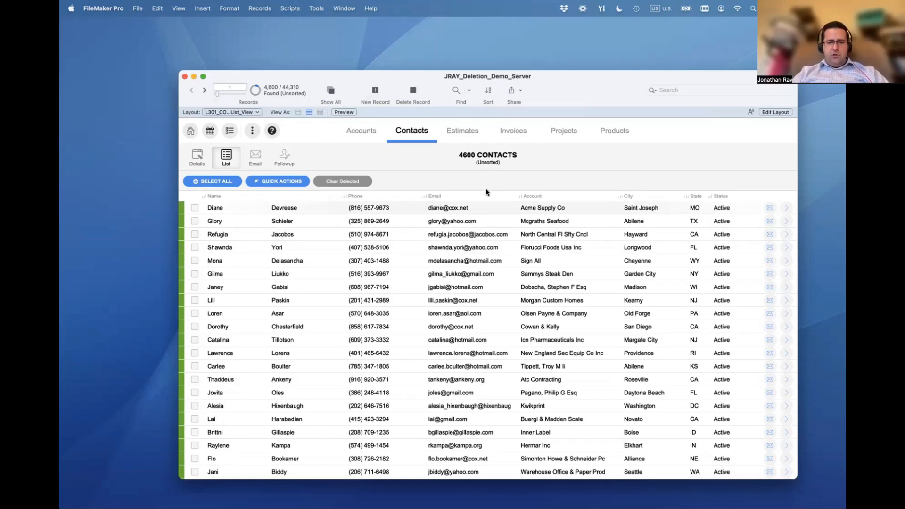
Find all contacts whose state is CA
key(super+f)
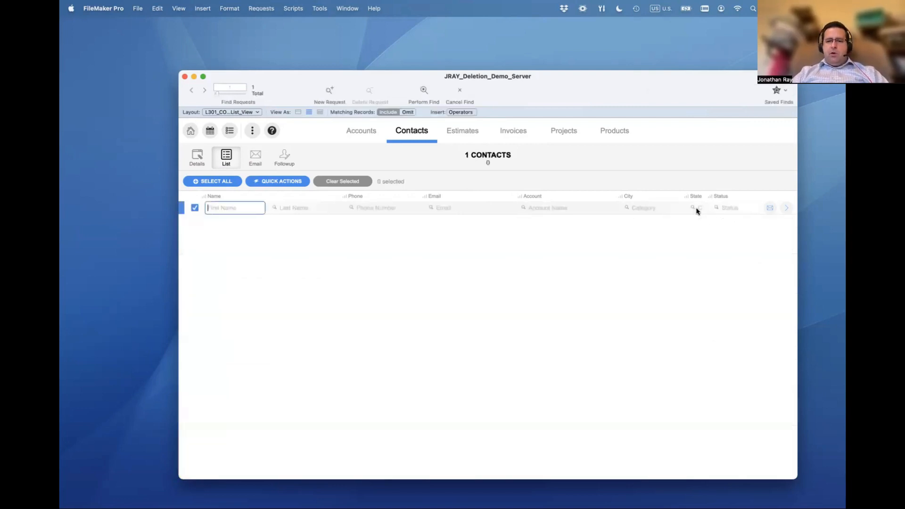
click(697, 208)
text(ca)
key(Return)
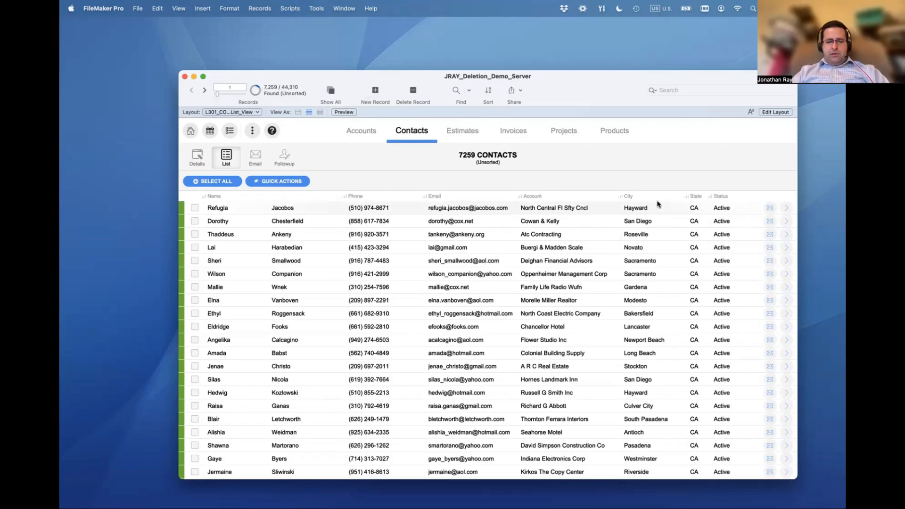
Find the contacts with city San Jose and state CA, and select the whole found set
key(super+f)
click(697, 207)
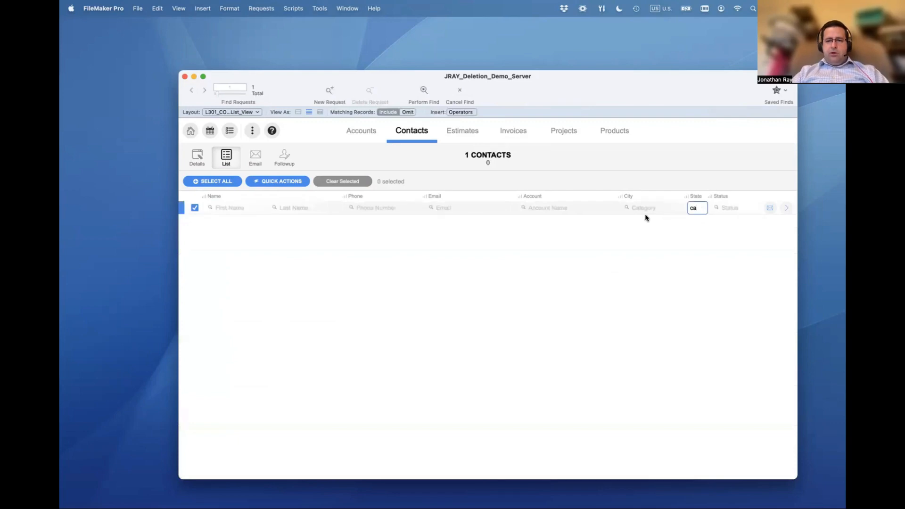
click(644, 208)
text(san jose)
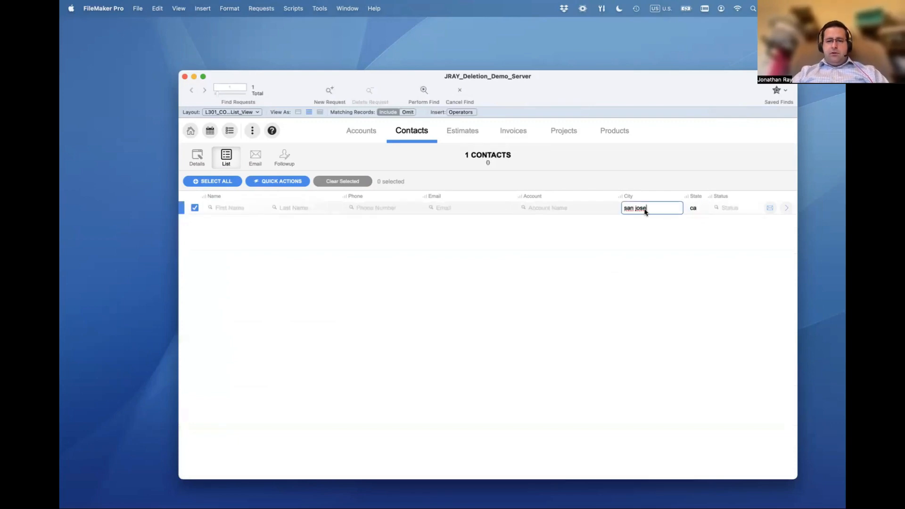
key(Return)
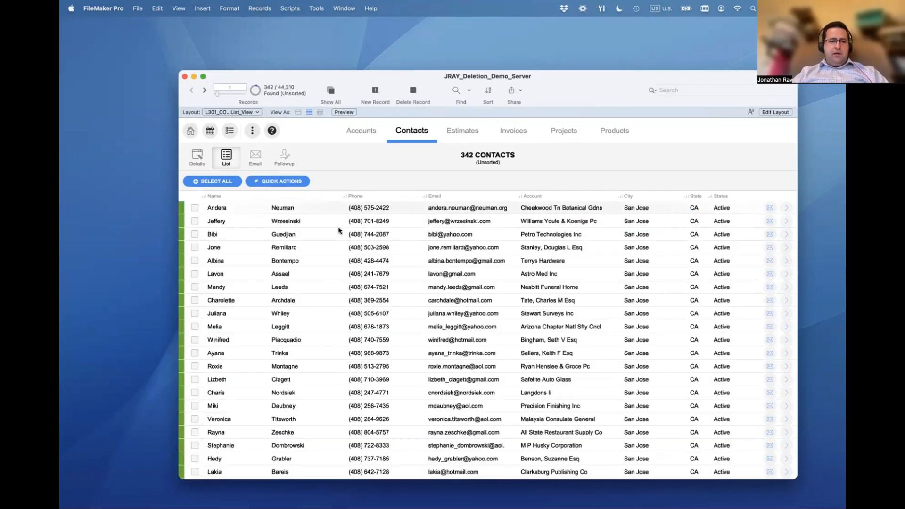
click(219, 182)
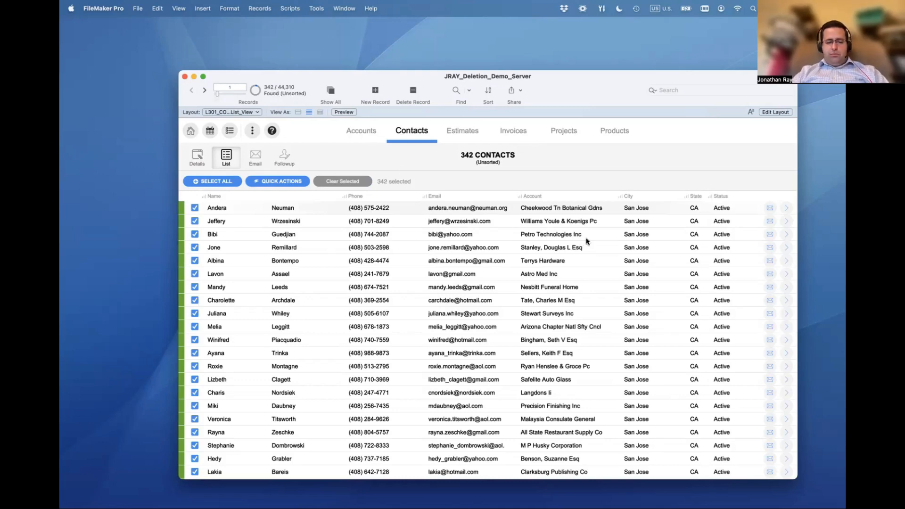
Find the contacts whose state is AL and add the whole found set to the selection
key(super+f)
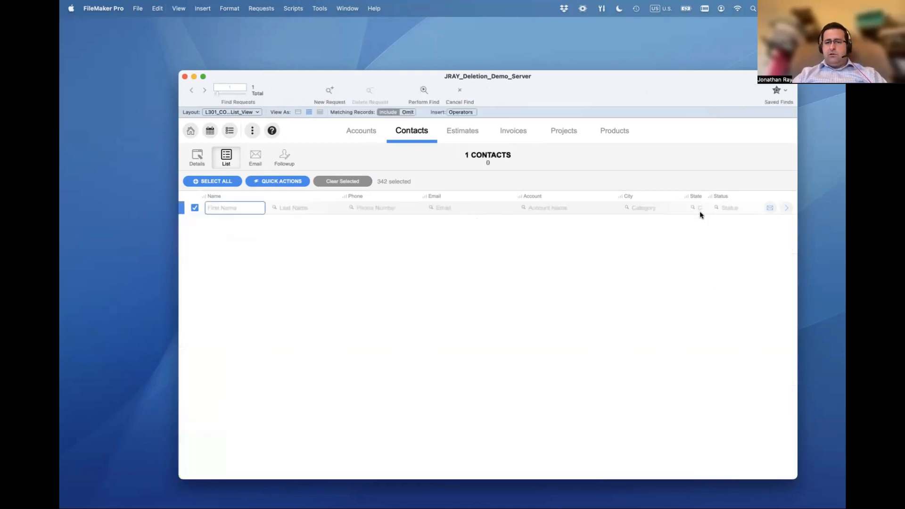
click(697, 209)
text(al)
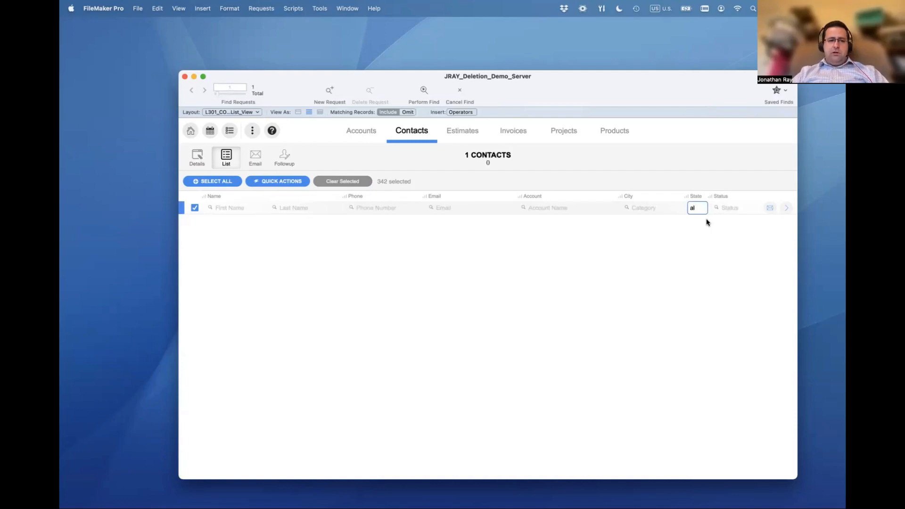
key(Return)
click(223, 184)
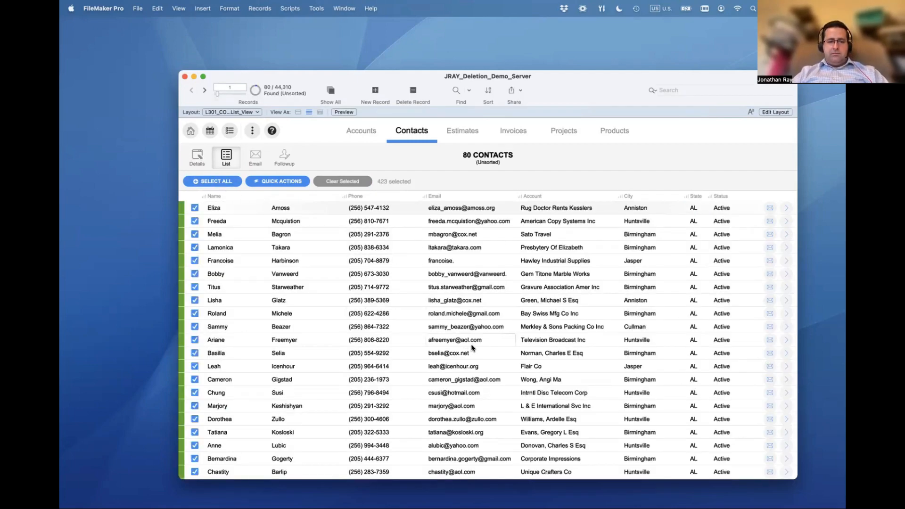
Find contacts by entering a short first name as the only search criterion
key(super+f)
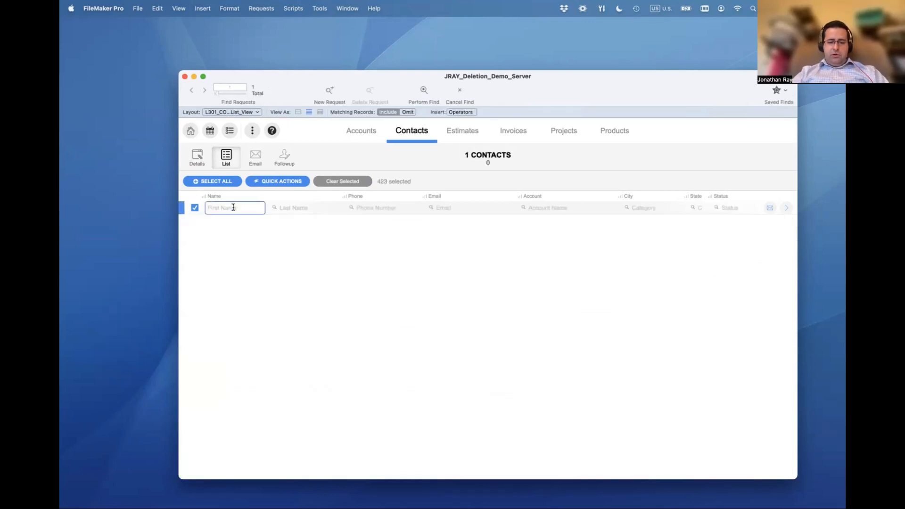
text(jon)
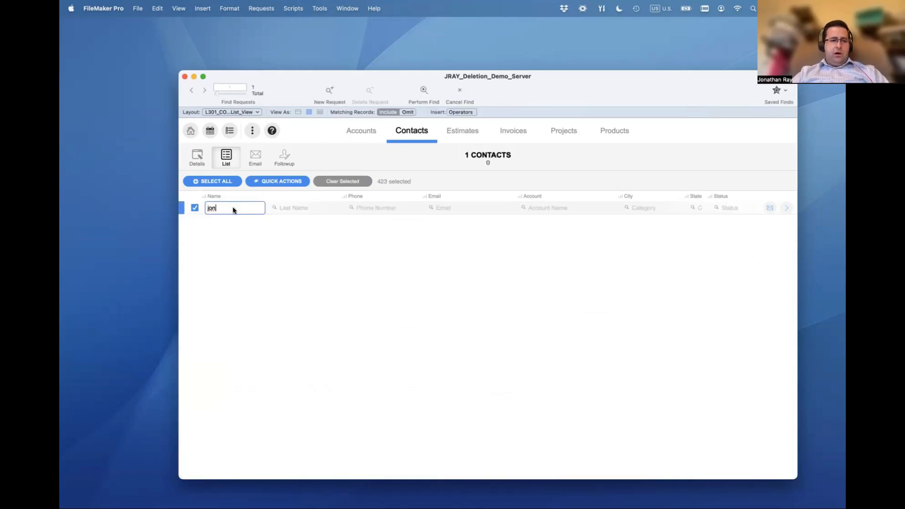
key(Return)
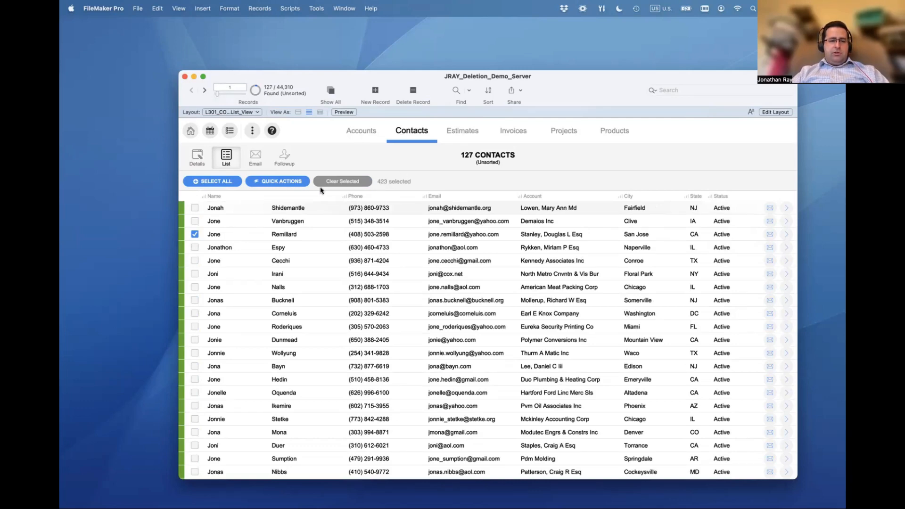
Add the whole found set to the selection and deselect the third, sixth, seventh and eighth contacts in the list
click(222, 181)
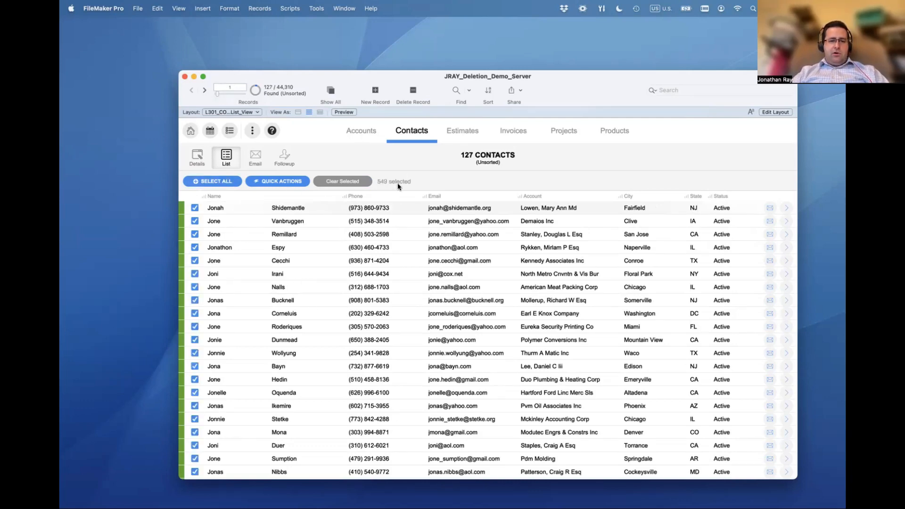
click(195, 274)
click(194, 300)
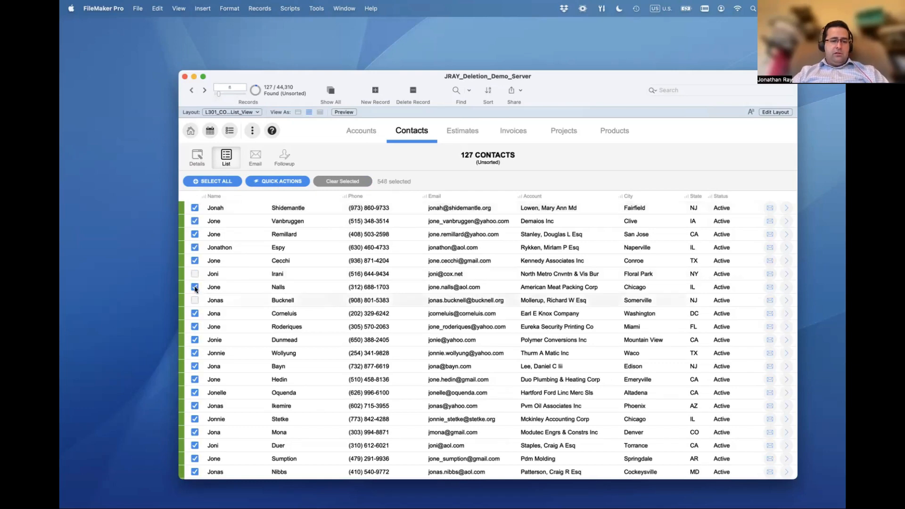
click(194, 287)
click(194, 234)
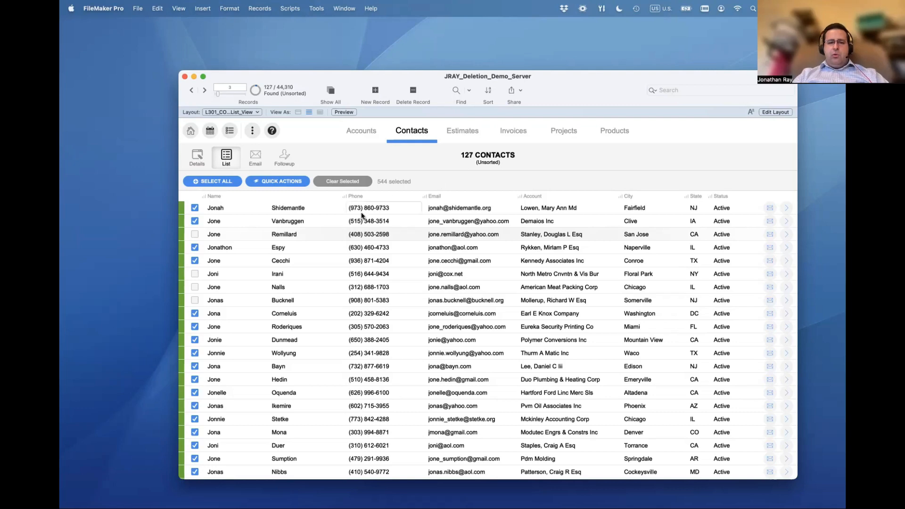
Run the Show Selected quick action to display only the selected contacts
scroll(265, 301, down, 1)
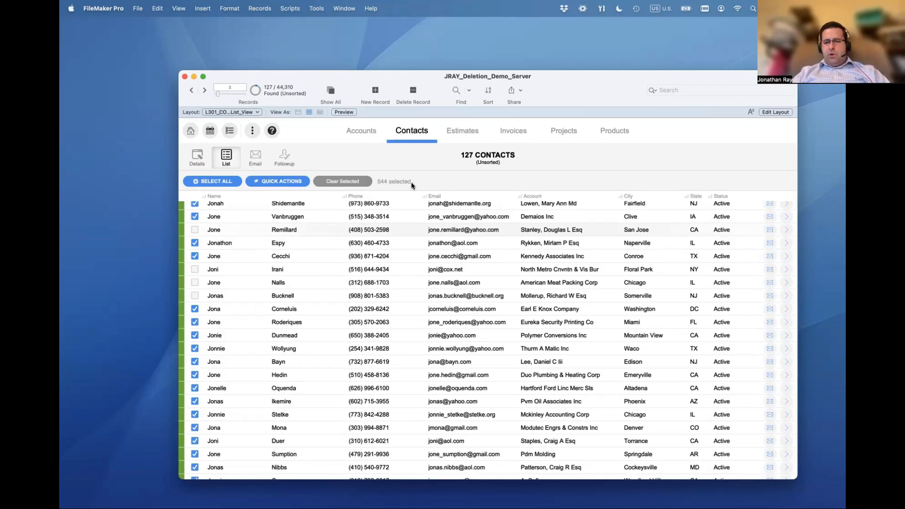
click(277, 181)
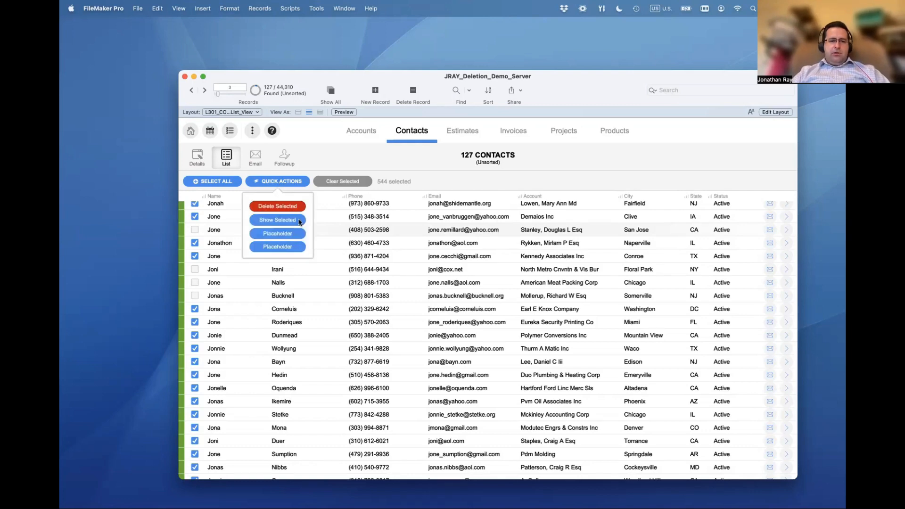
click(277, 220)
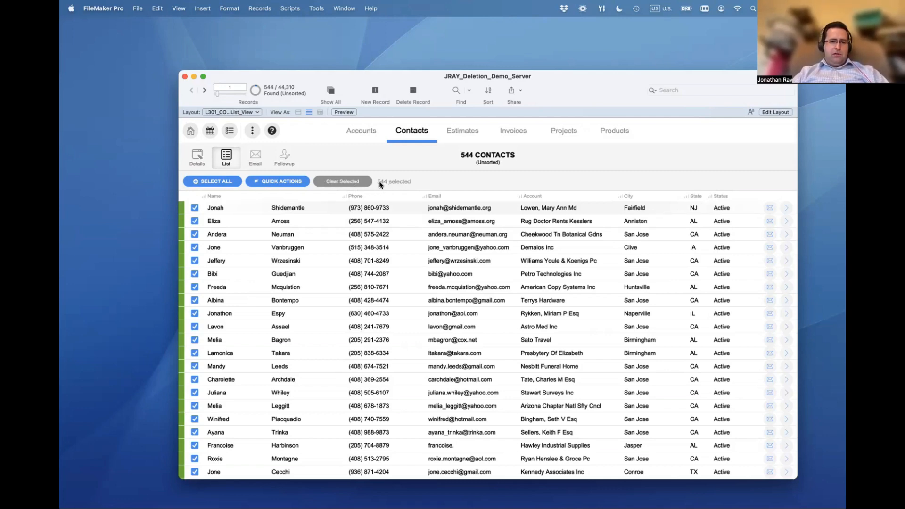
Delete the selected contacts with the Delete Selected quick action and show all remaining records
click(279, 182)
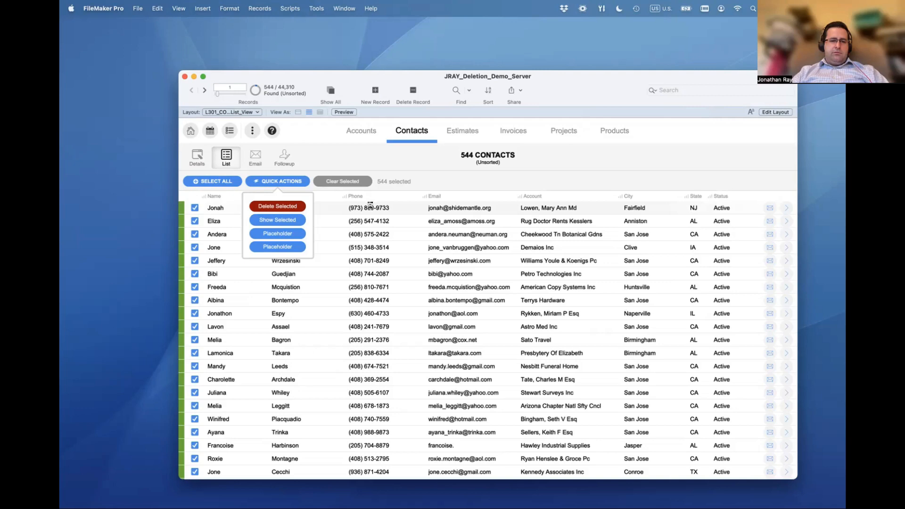
click(380, 184)
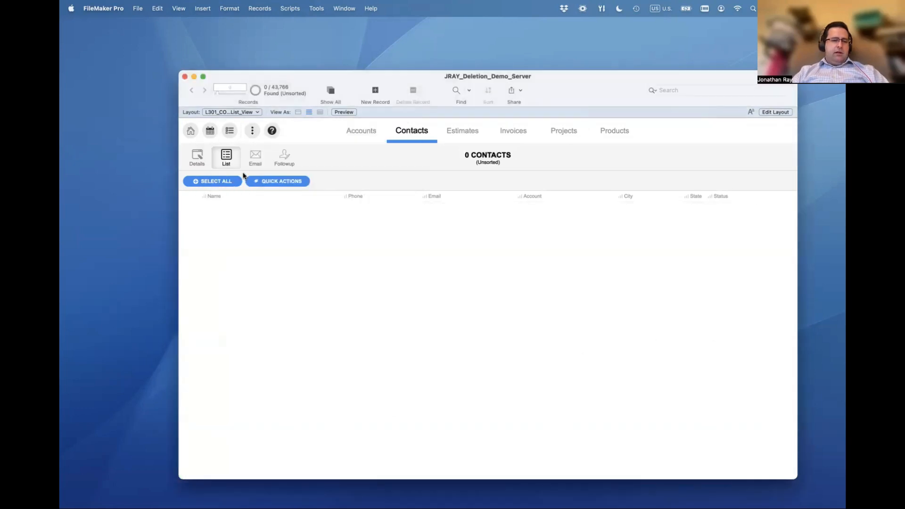
key(super+j)
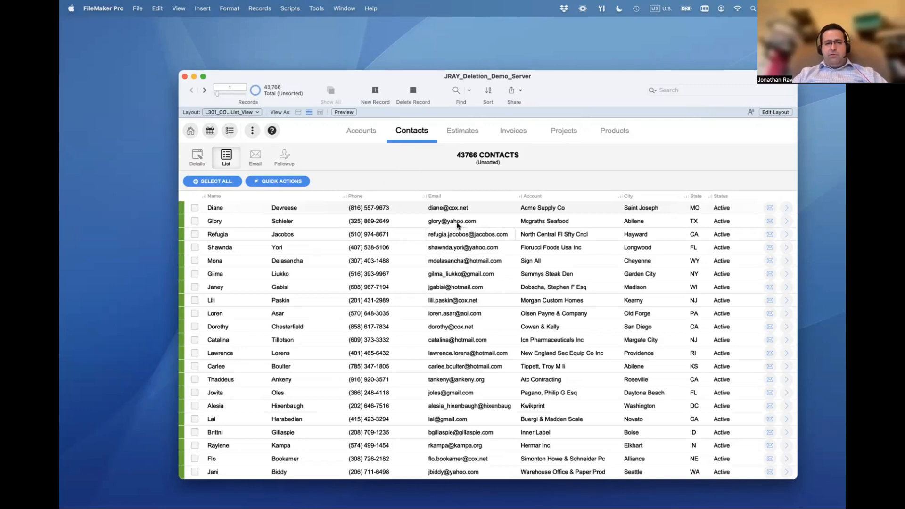
click(259, 9)
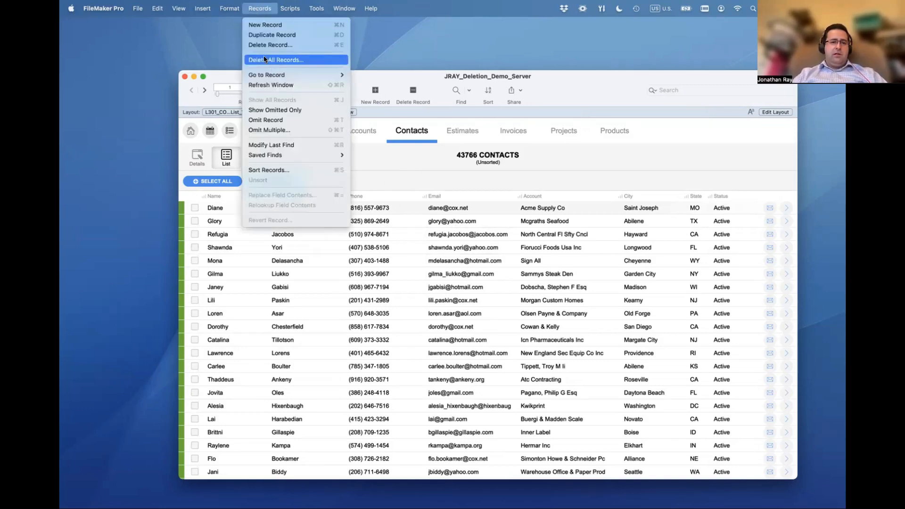
click(447, 185)
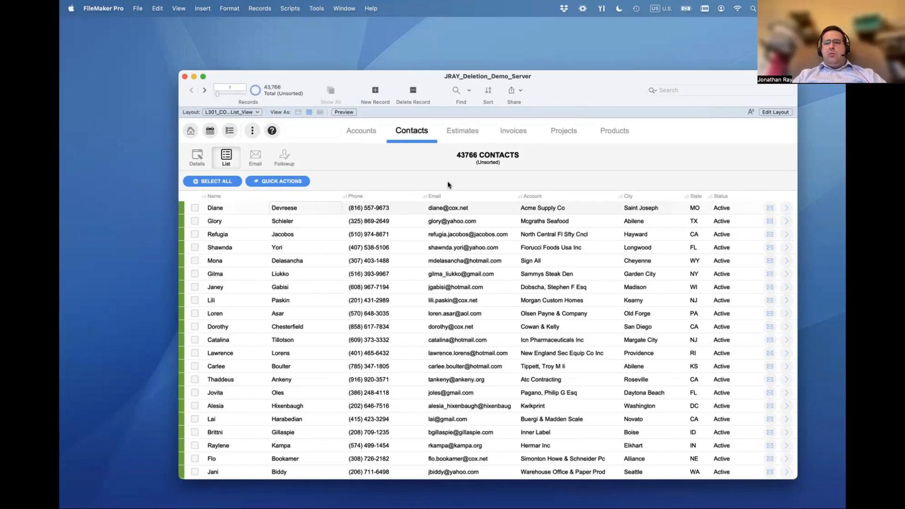
Select the third, sixth, ninth and twelfth contacts individually, and extend the selection to every contact
click(195, 234)
click(194, 274)
click(194, 313)
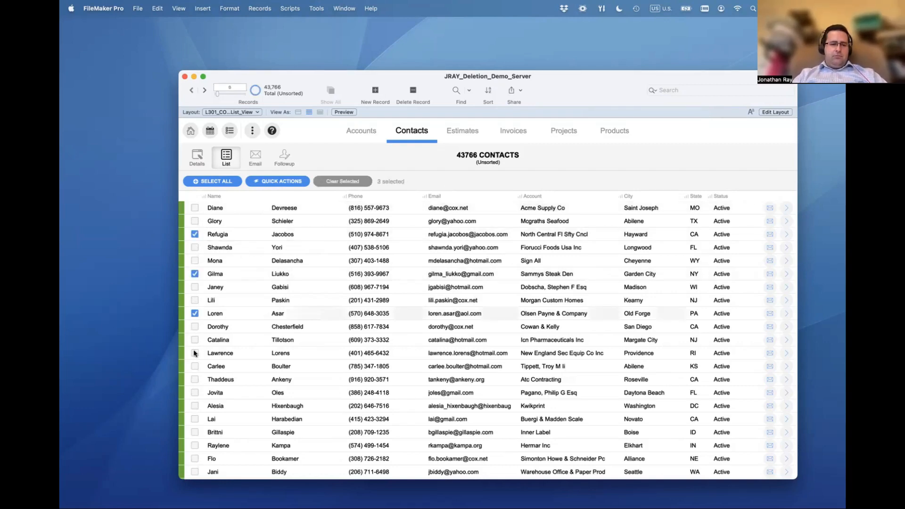
click(195, 353)
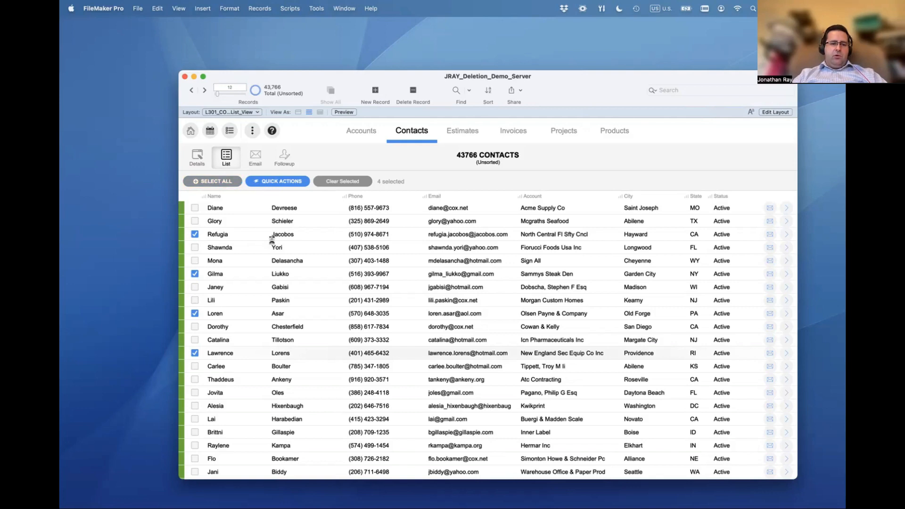
click(210, 182)
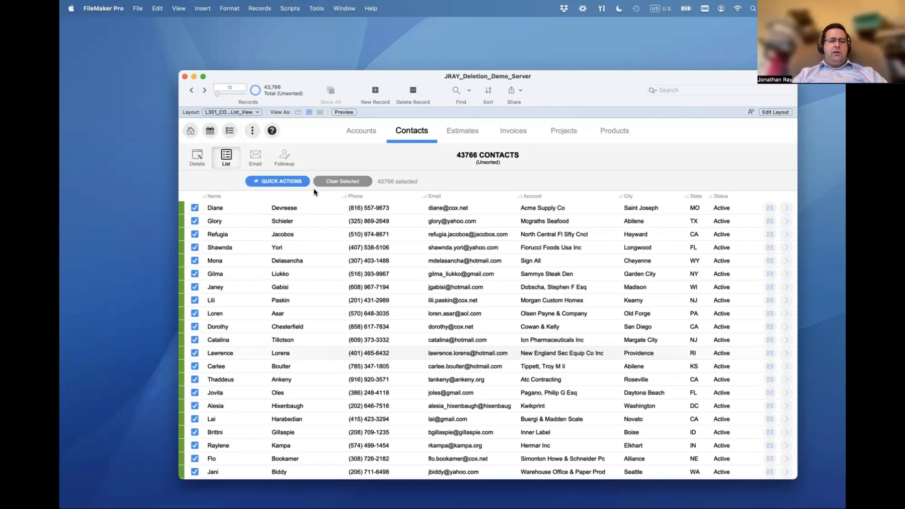
Deselect the sixth, ninth, twelfth and fourteenth contacts, and switch the third and fourth off and back on
click(195, 273)
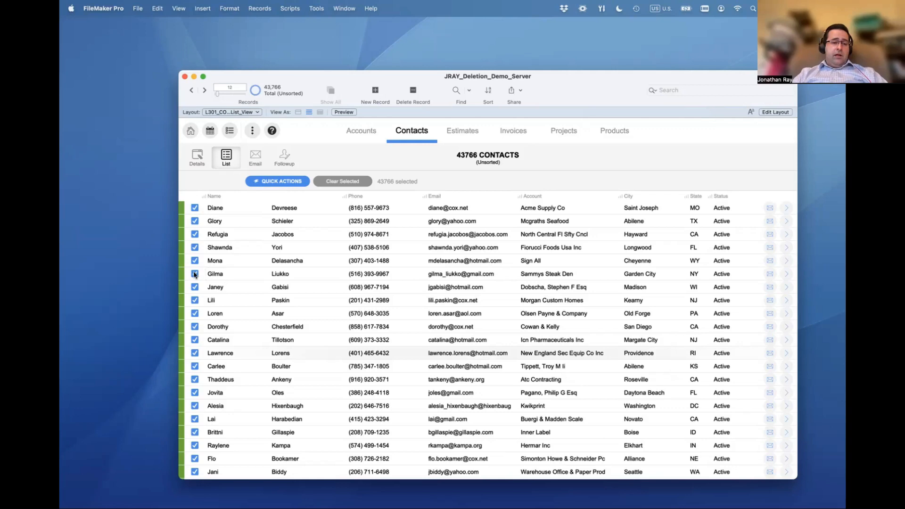
click(195, 313)
click(194, 353)
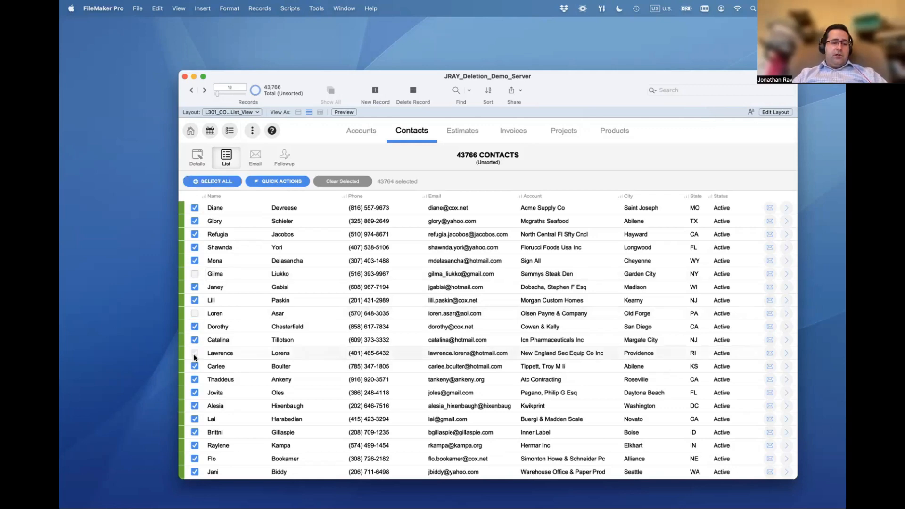
click(195, 379)
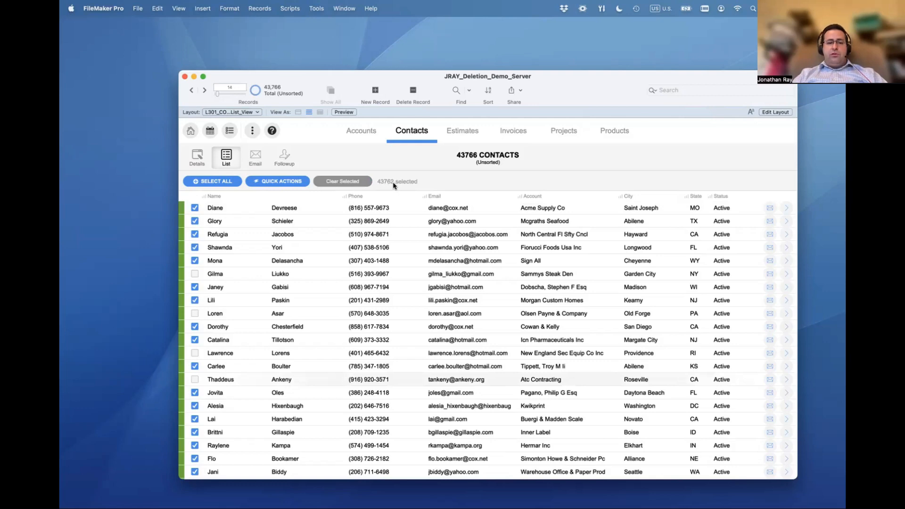
click(195, 234)
click(195, 247)
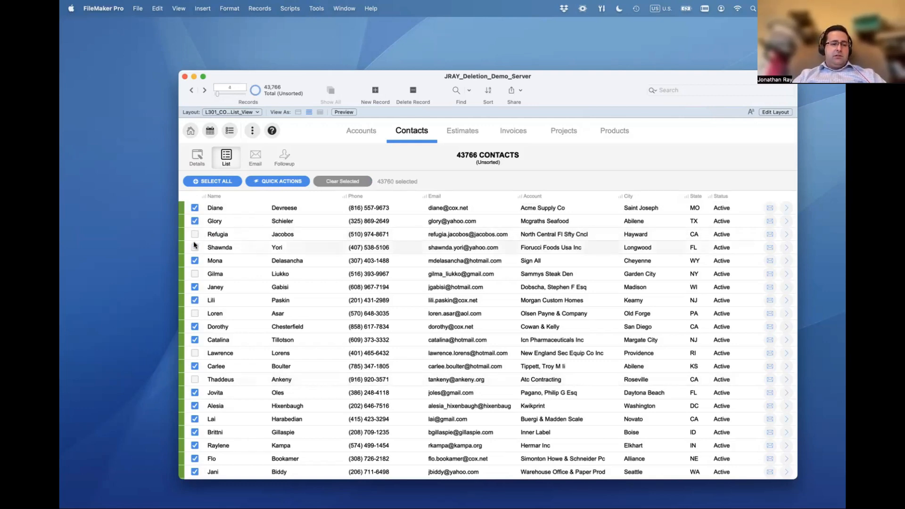
click(195, 247)
click(195, 234)
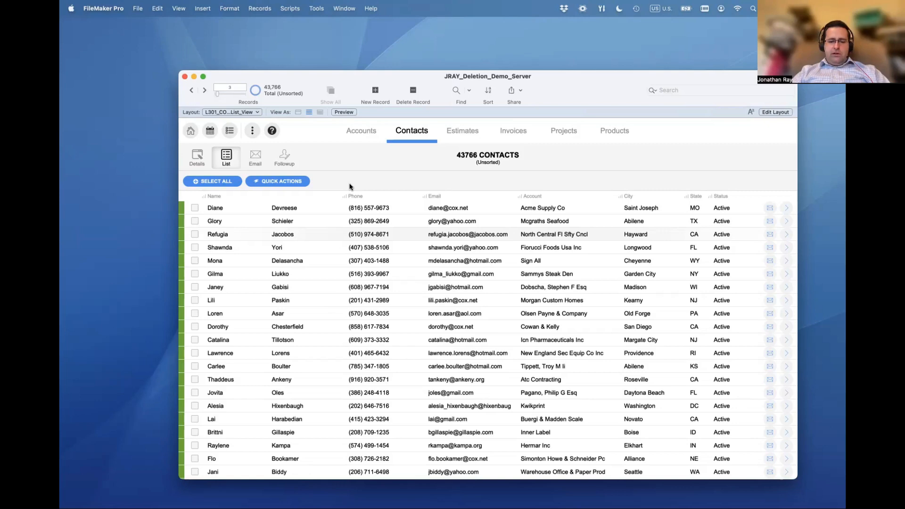
Switch to Layout mode and examine the Select All button and the Quick Actions popover setup
key(super+l)
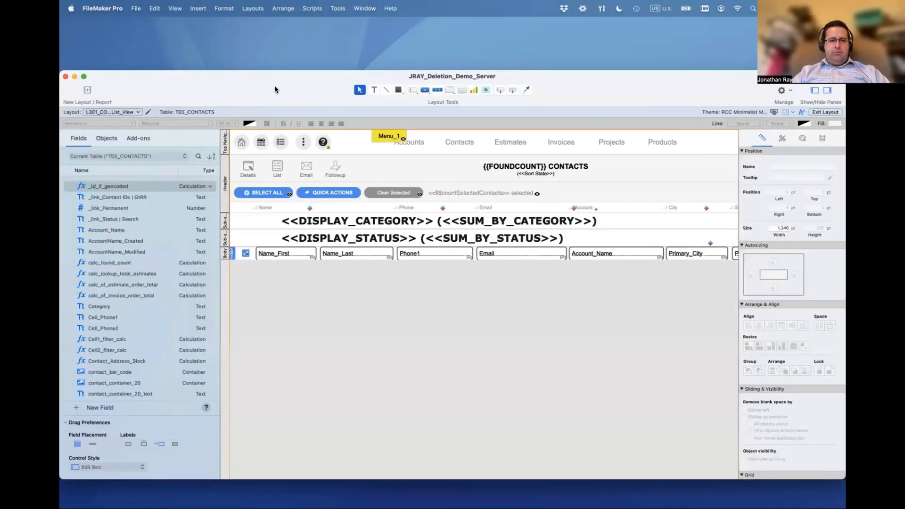
drag(64, 475, 99, 495)
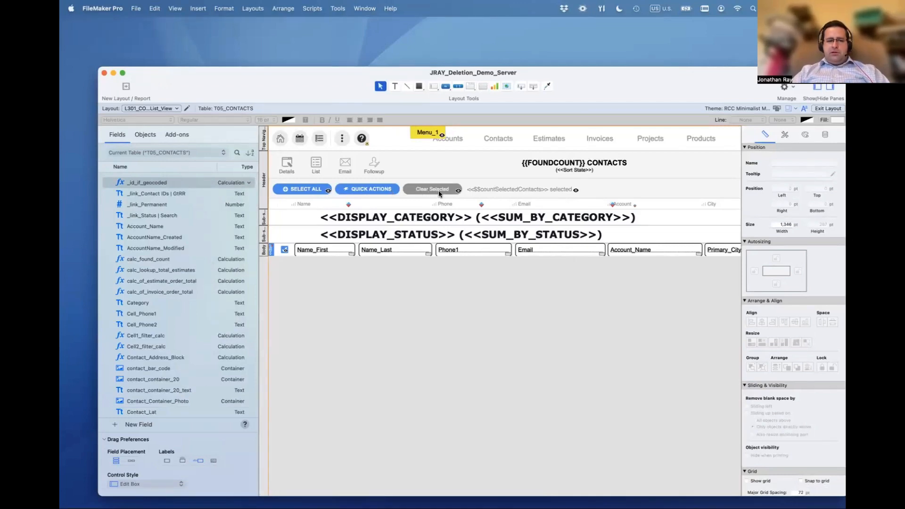
click(302, 189)
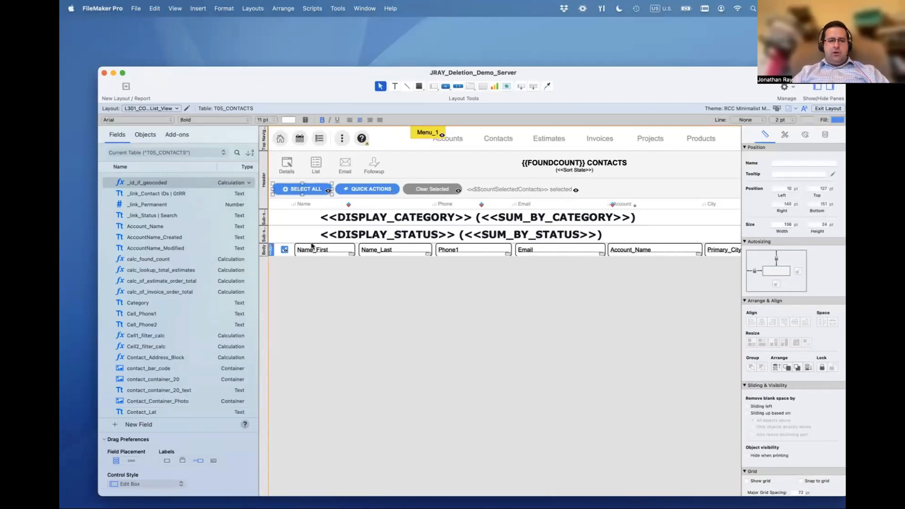
click(368, 190)
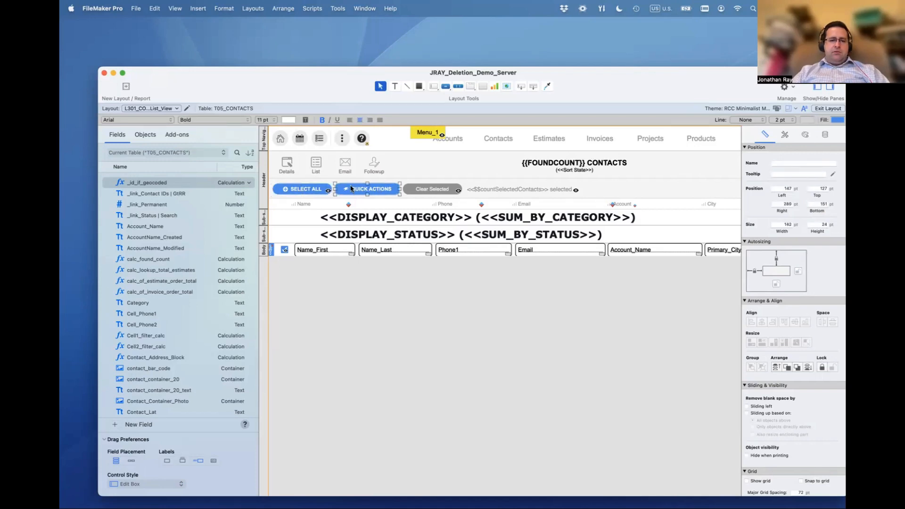
double_click(378, 192)
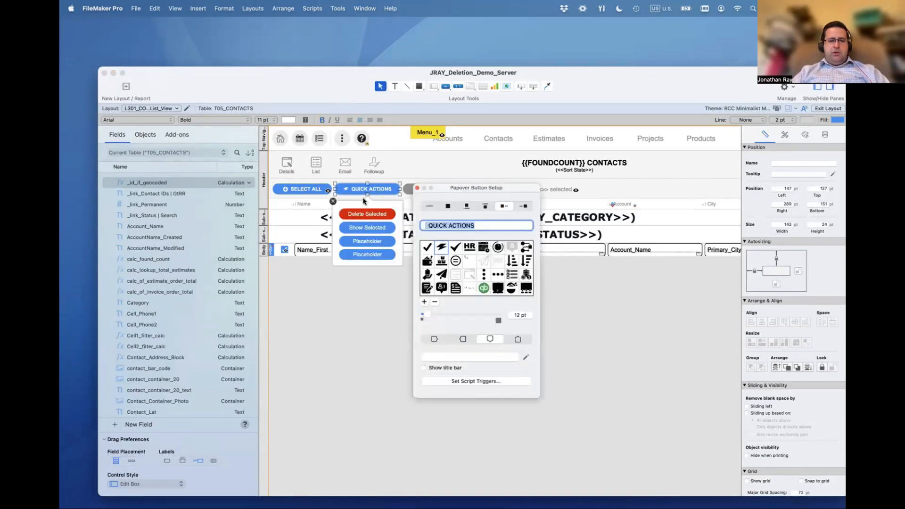
click(417, 188)
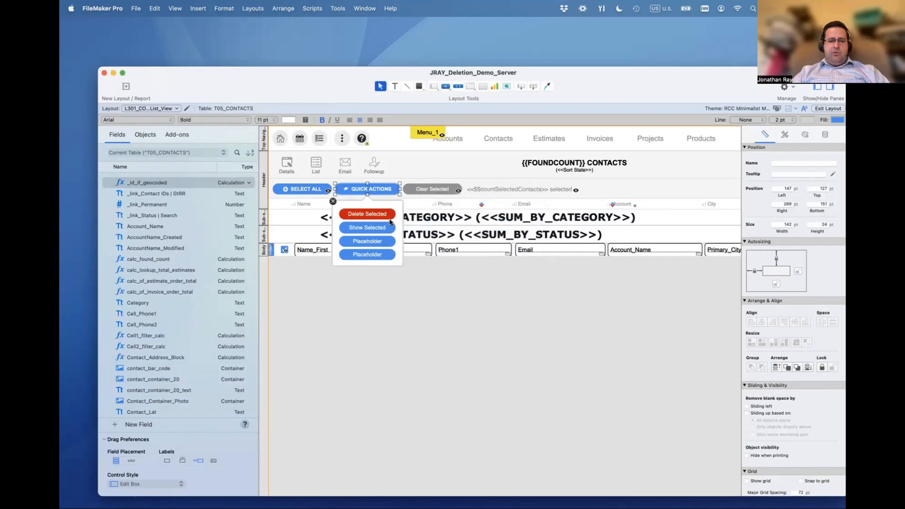
Inspect the first Placeholder quick action, the Clear Selected button and the selected-contacts count text on the layout
click(377, 241)
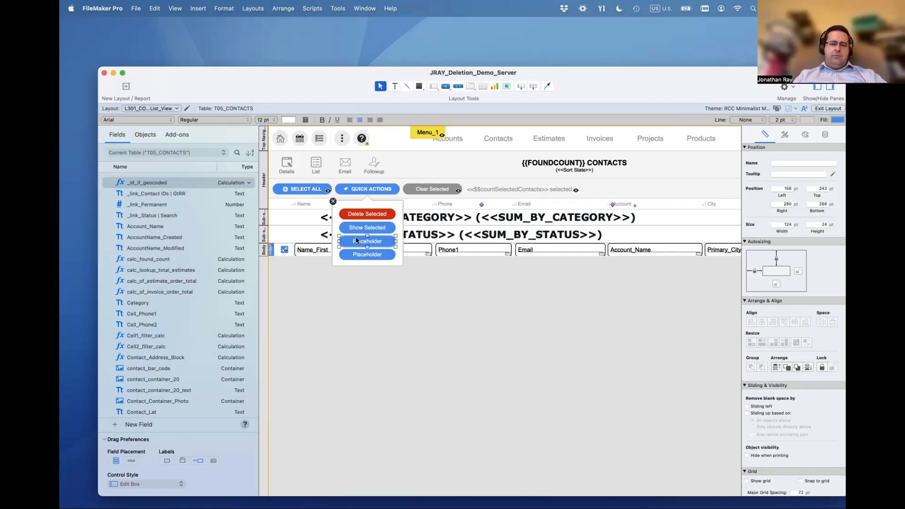
click(433, 192)
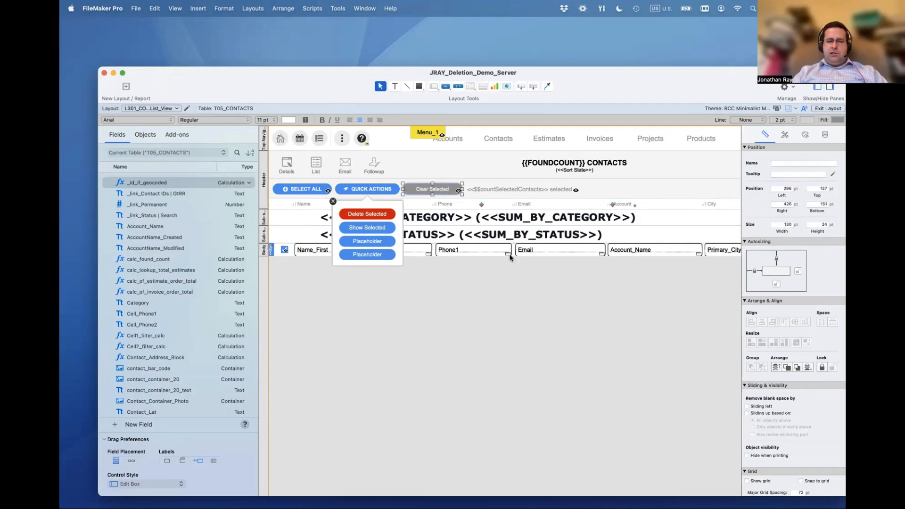
click(490, 192)
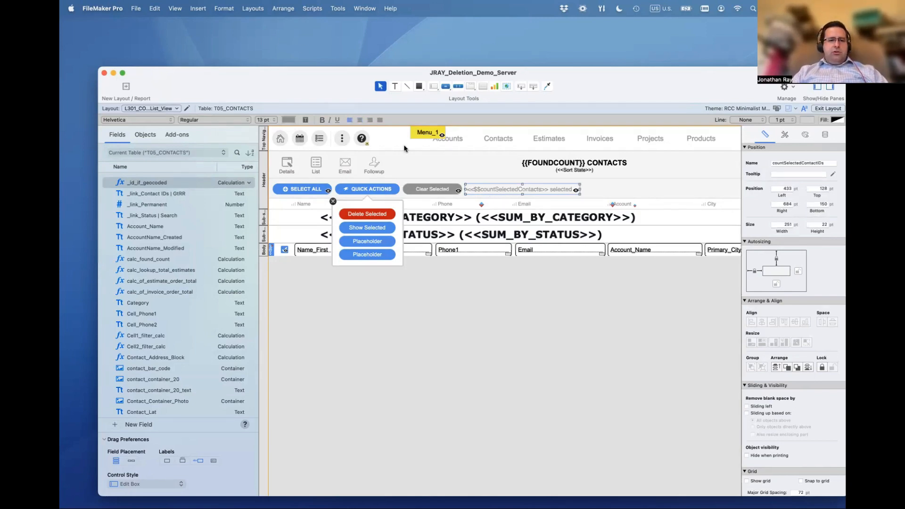
Insert an empty merge variable in the layout header and delete it again
click(440, 163)
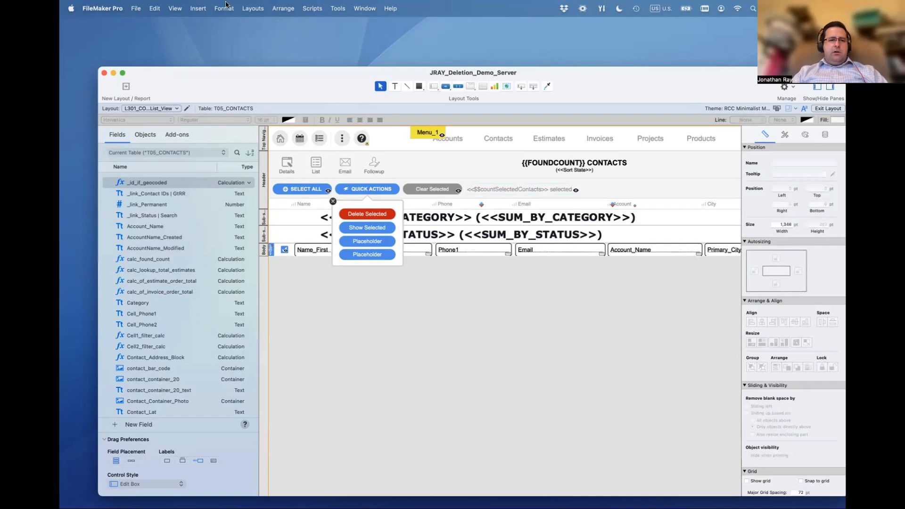
click(200, 8)
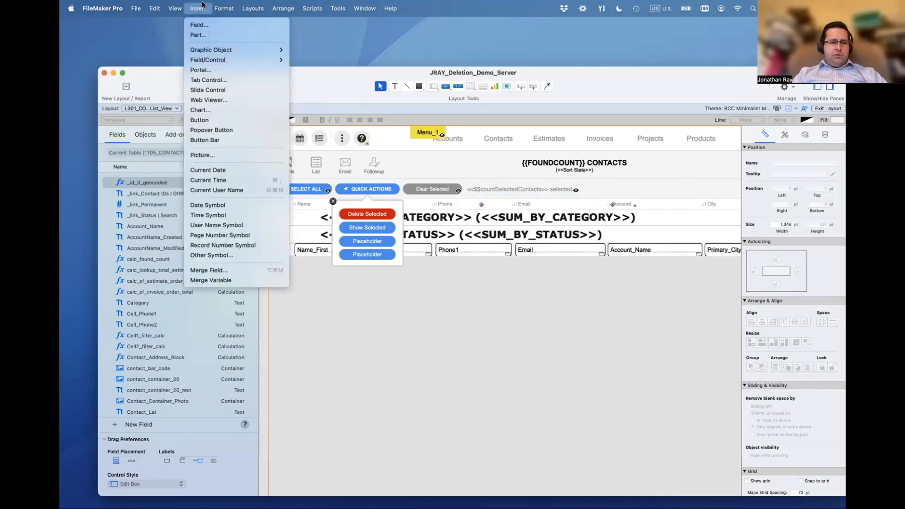
click(216, 280)
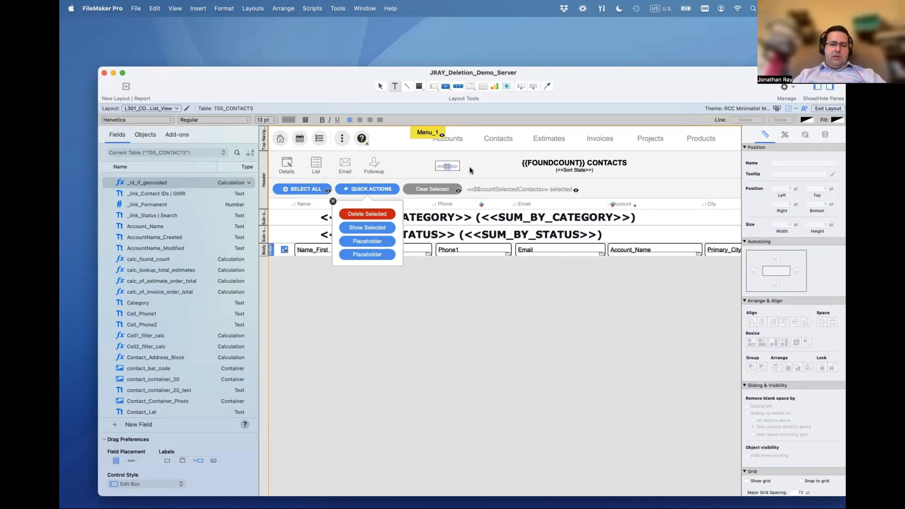
click(482, 189)
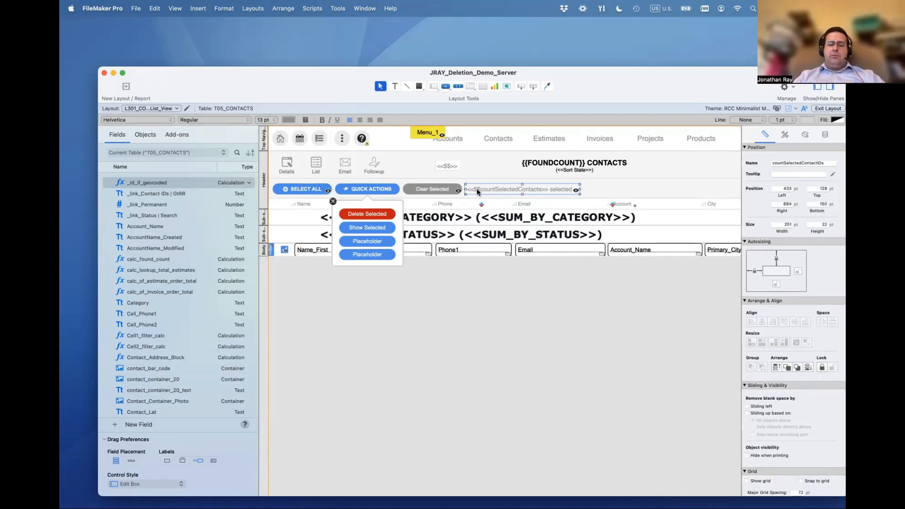
click(448, 167)
key(Delete)
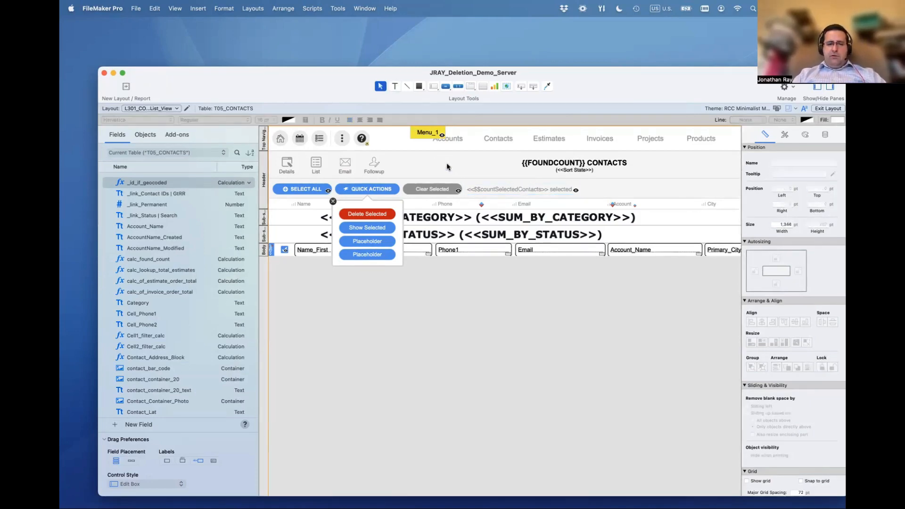
Return to Browse mode and open the Data Viewer to examine the current global variables
key(super+b)
click(316, 8)
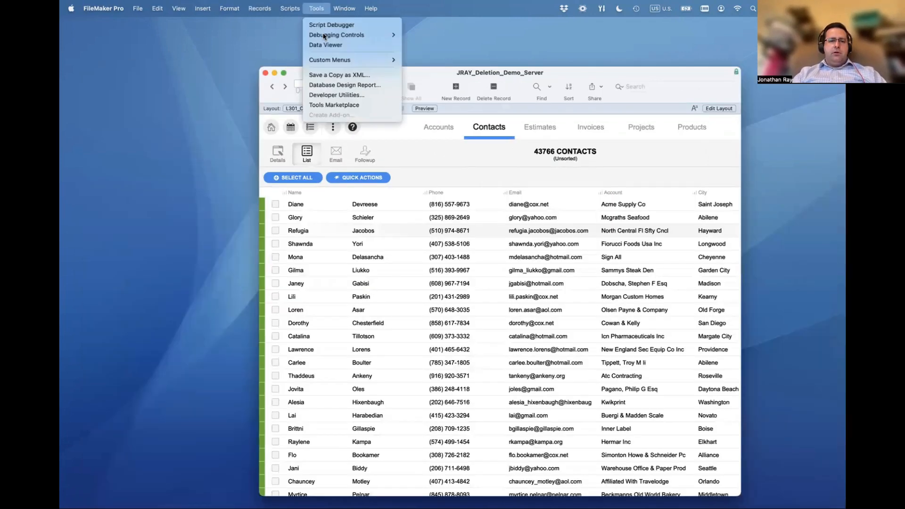
click(324, 45)
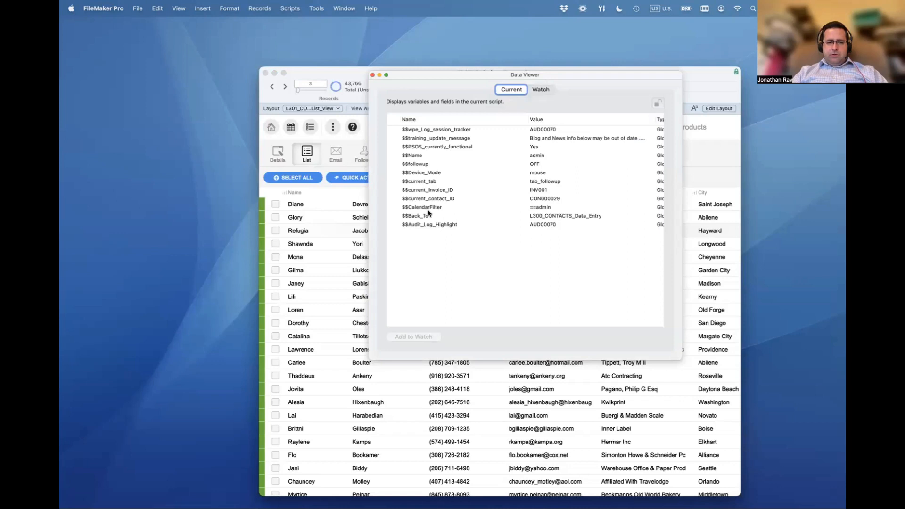
Select the fourth, sixth, ninth and tenth contacts in the list and move the Data Viewer clear of the layout header
click(276, 244)
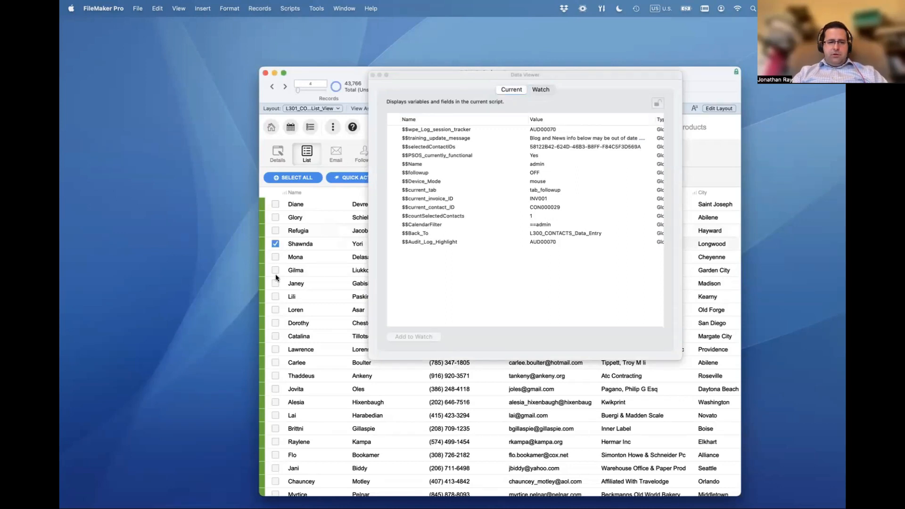
click(275, 270)
click(276, 309)
click(275, 323)
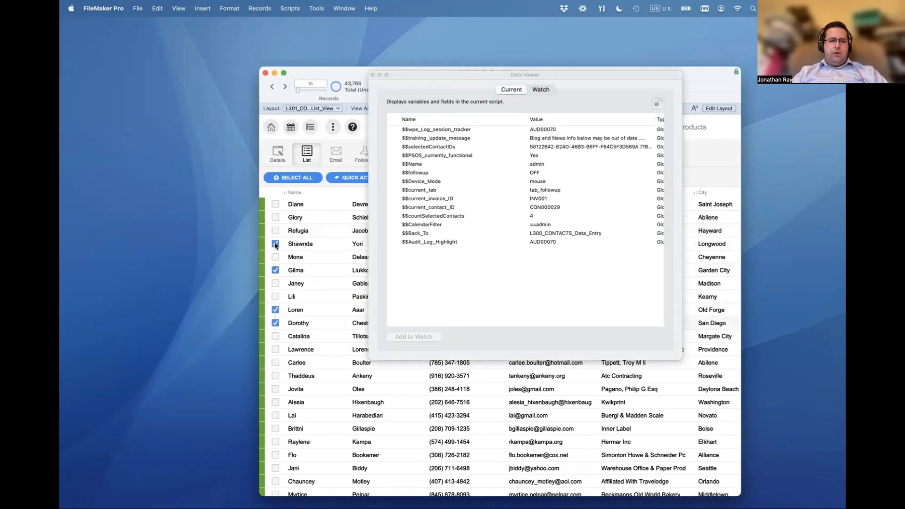
drag(420, 80, 525, 203)
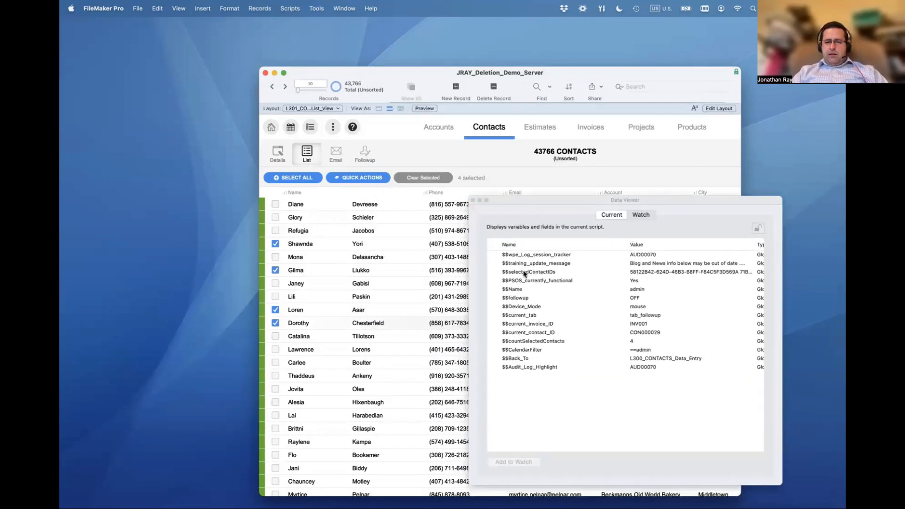
Examine the list of contact IDs stored in the $$selectedContactIDs variable and close it without changing the value
click(505, 273)
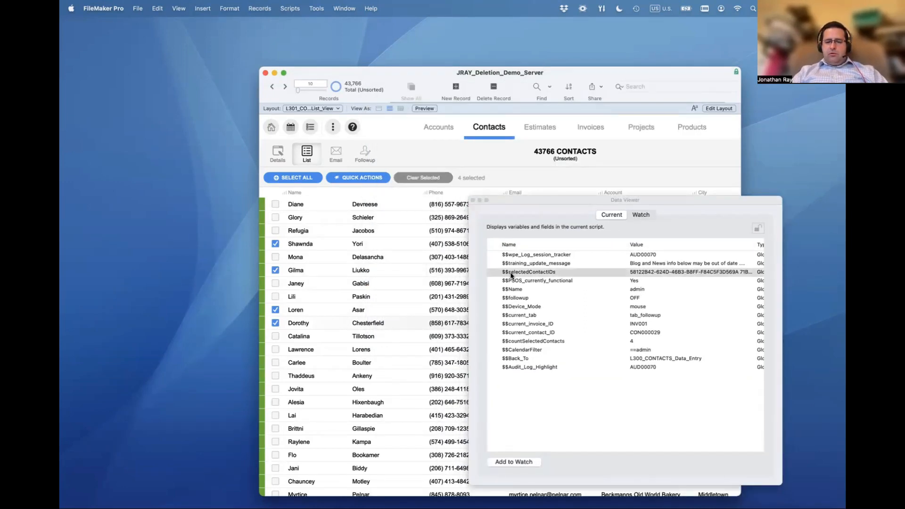
double_click(548, 274)
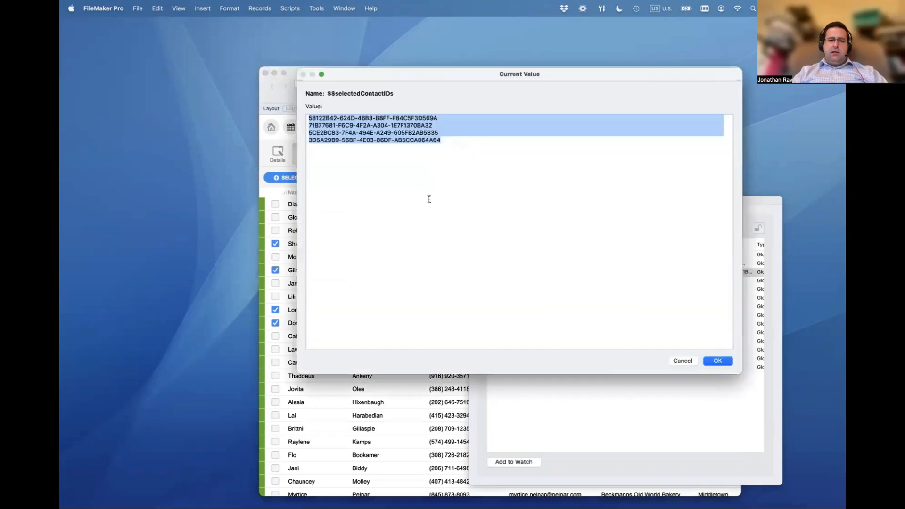
click(434, 140)
key(super+a)
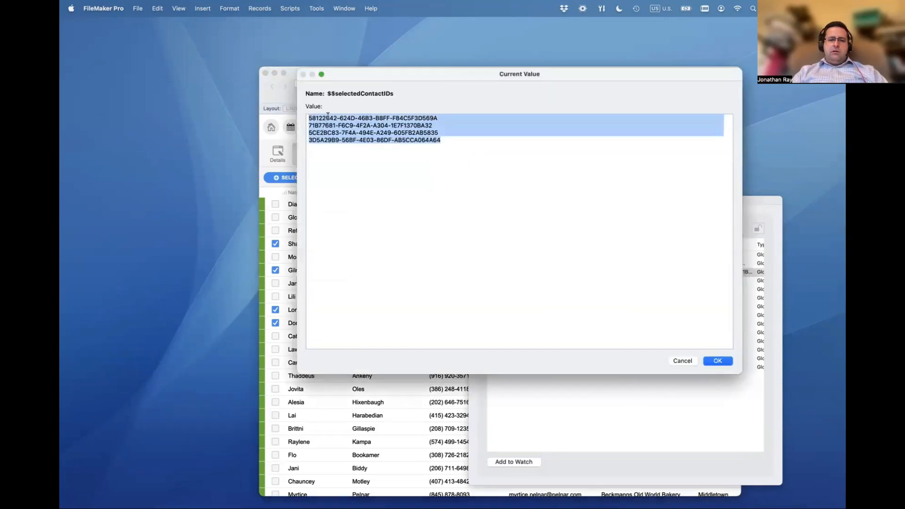
click(424, 123)
drag(439, 118, 304, 117)
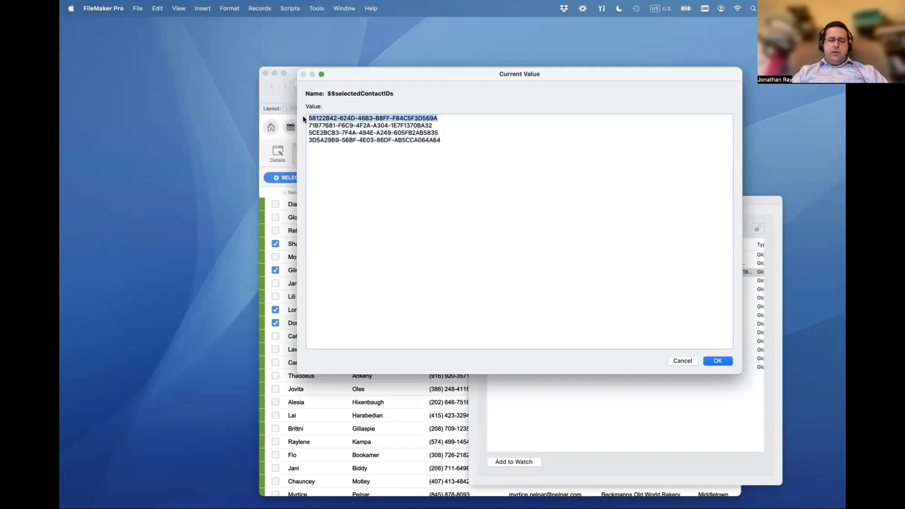
drag(433, 126, 307, 124)
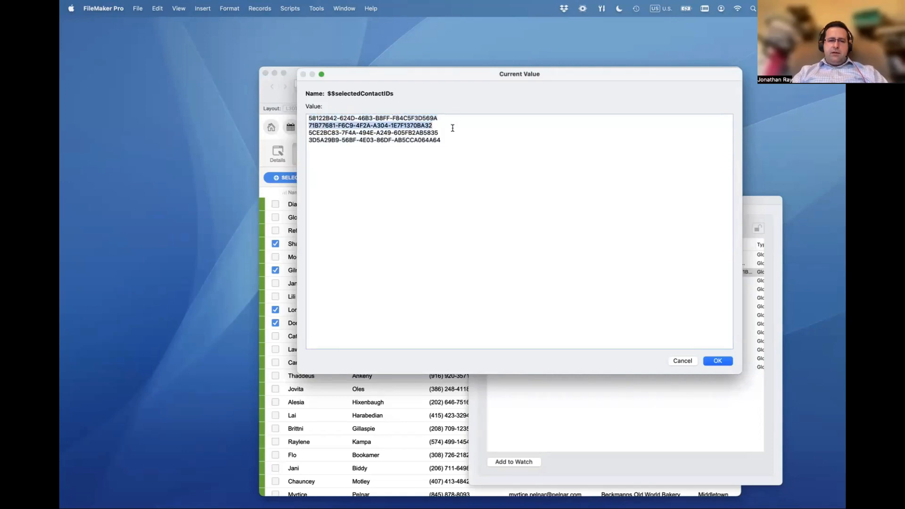
drag(441, 132, 302, 132)
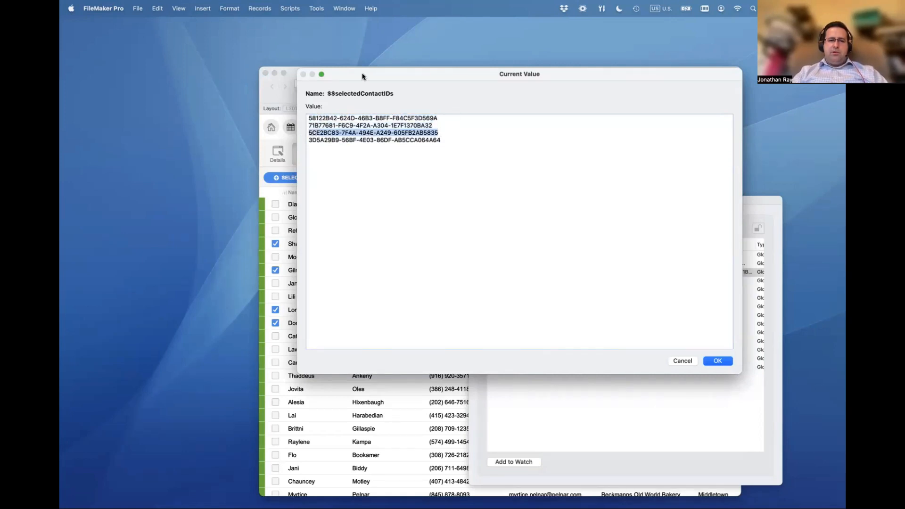
drag(362, 76, 436, 107)
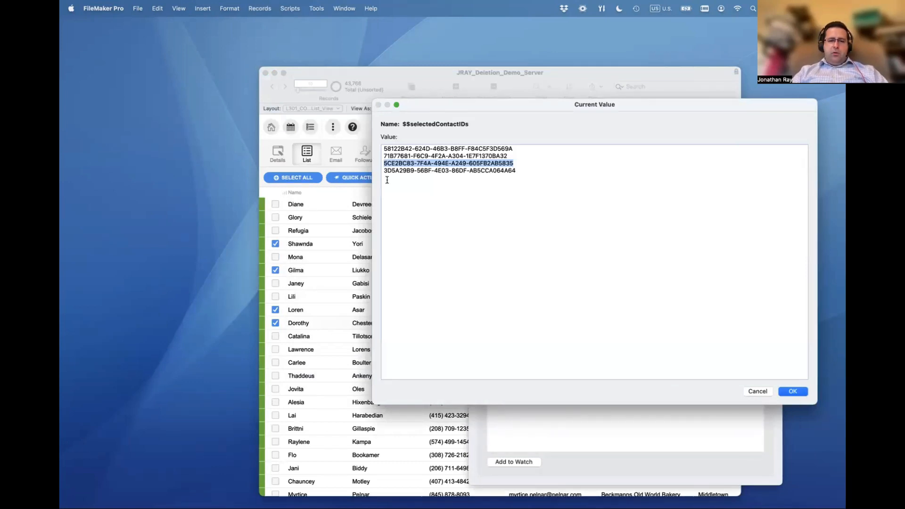
drag(383, 148, 514, 147)
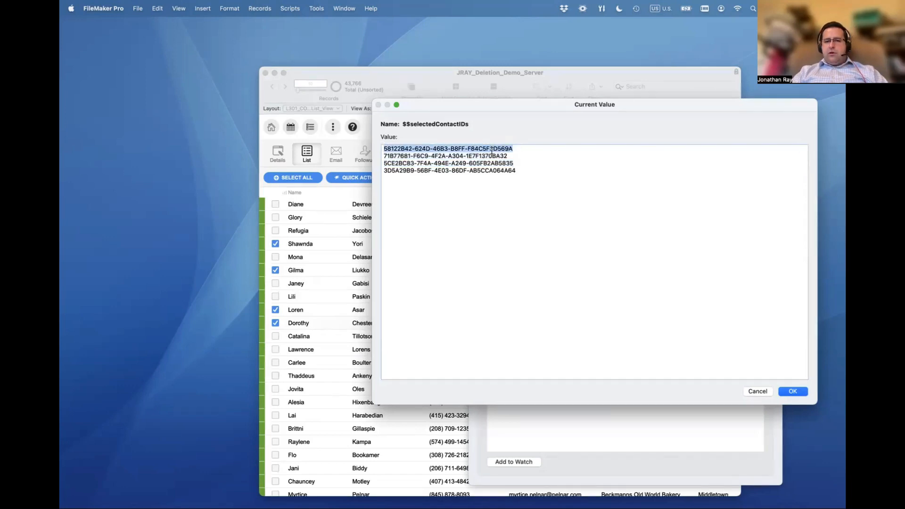
click(756, 391)
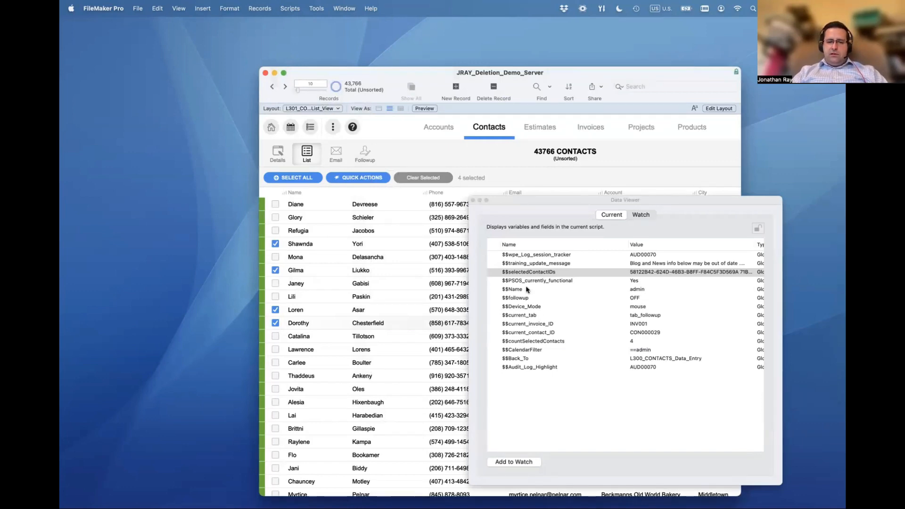
Override $$countSelectedContacts with 10000, close the Data Viewer and refresh the contact list by switching to Layout mode and back to Browse mode
click(568, 340)
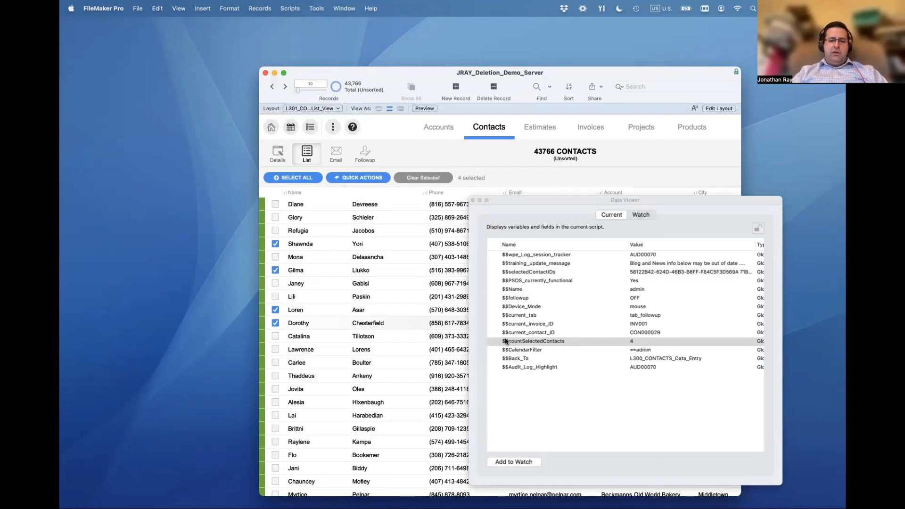
double_click(638, 341)
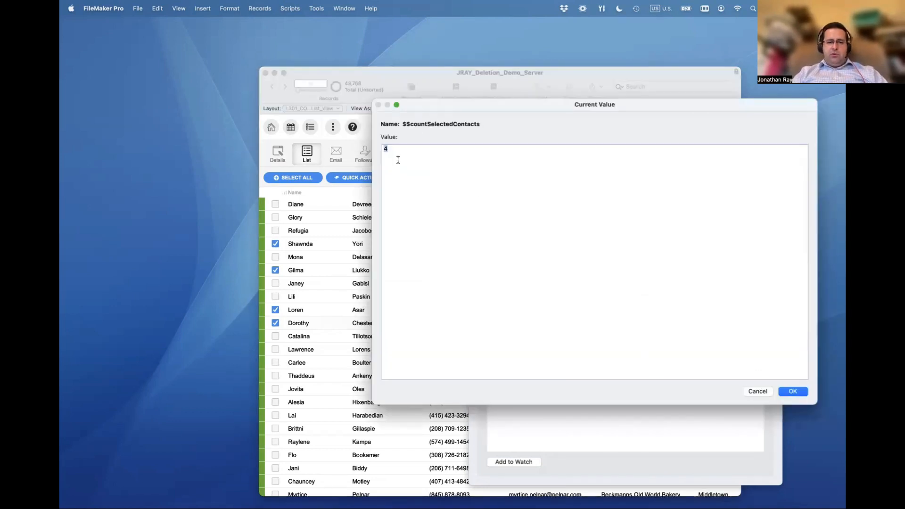
text(10000)
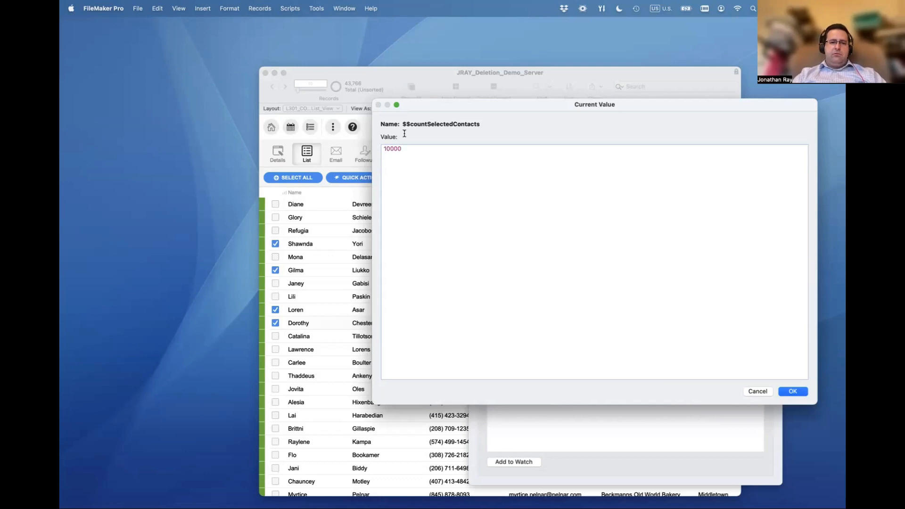
click(793, 391)
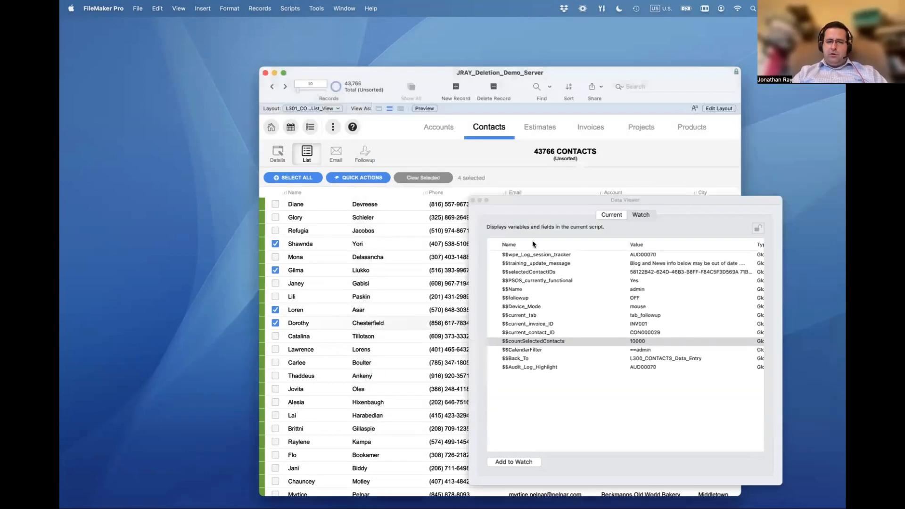
click(473, 199)
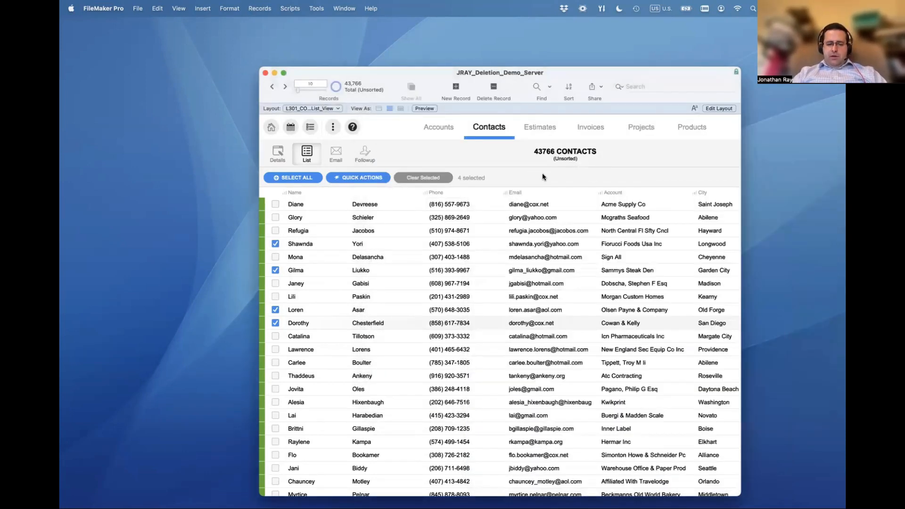
key(super+l)
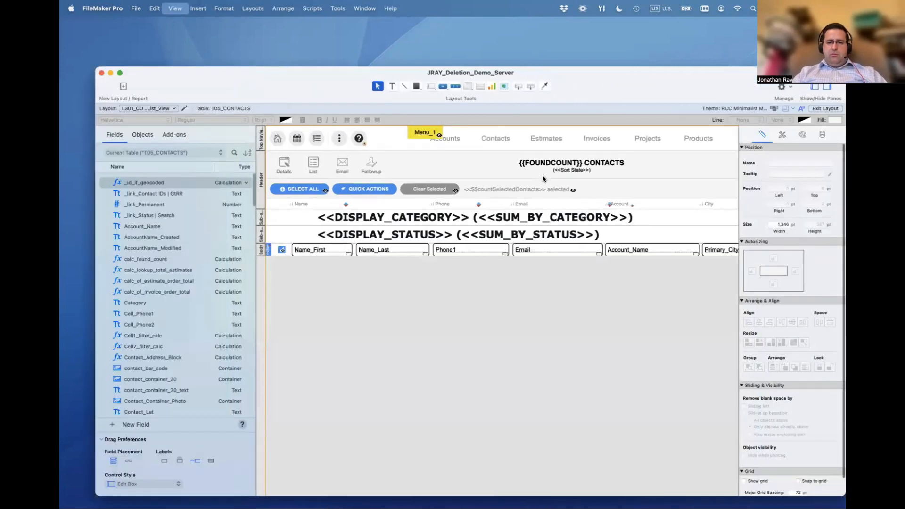
key(super+b)
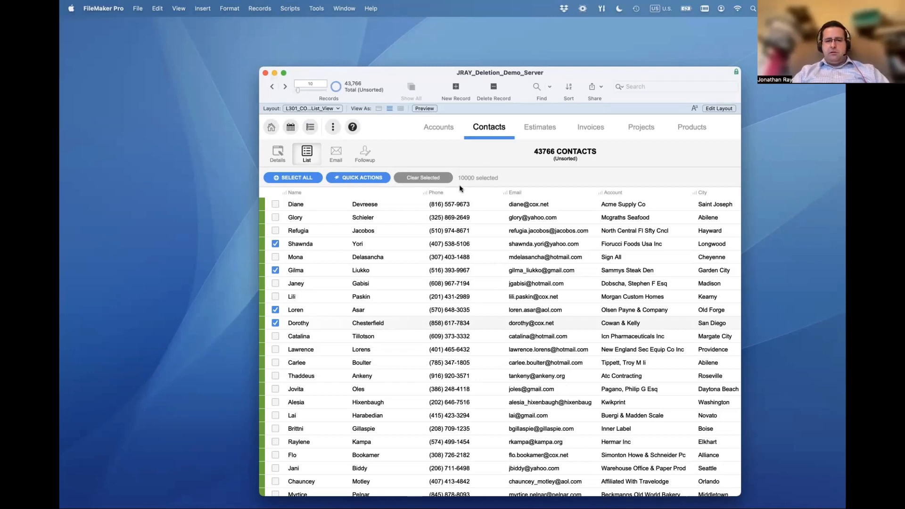
Clear all selected contacts and reposition the database window on the desktop
click(423, 177)
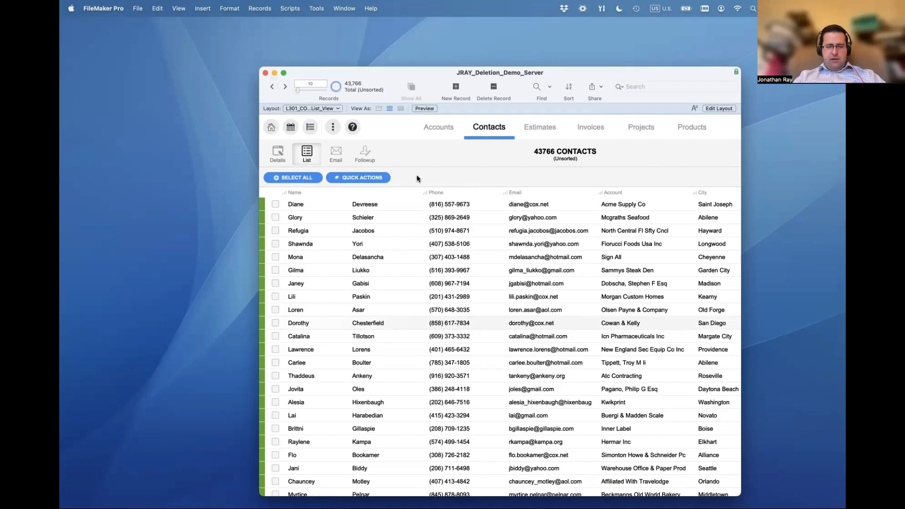
drag(384, 73, 351, 65)
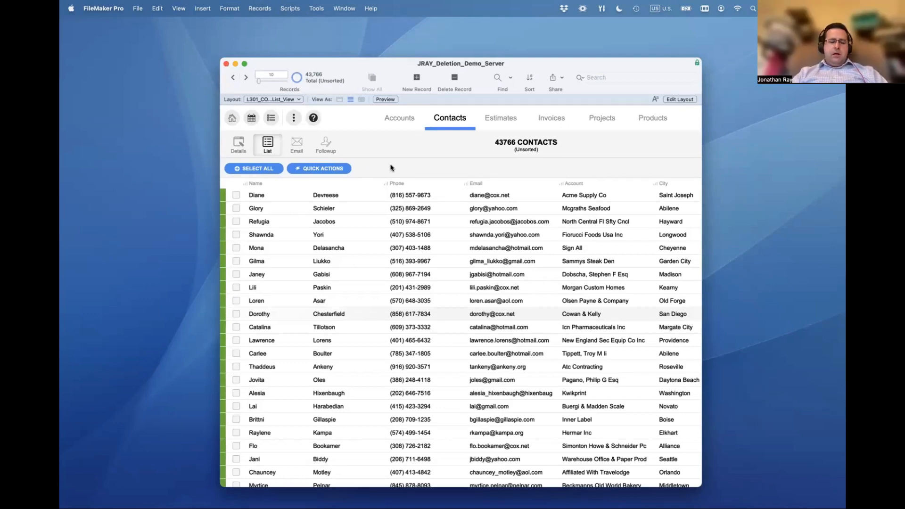
drag(337, 64, 309, 57)
Select the third and fourth contacts in the list and deselect both again
click(208, 216)
click(207, 229)
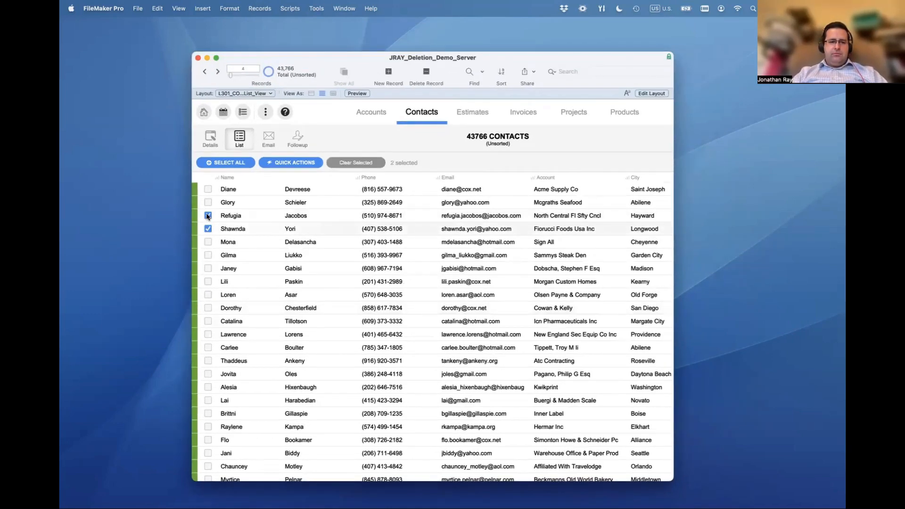
click(208, 216)
click(208, 229)
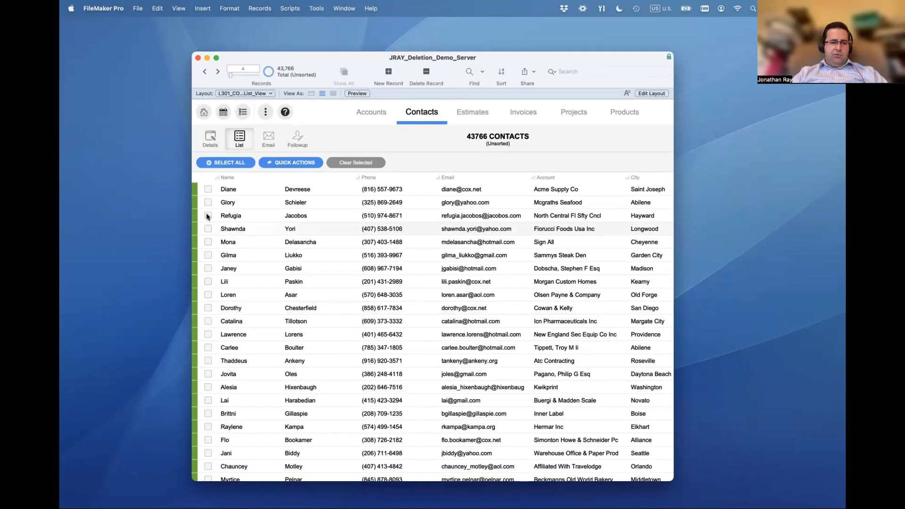
Switch to Layout mode and move the blue checked selection box from the body up into the status sub-summary part
key(super+l)
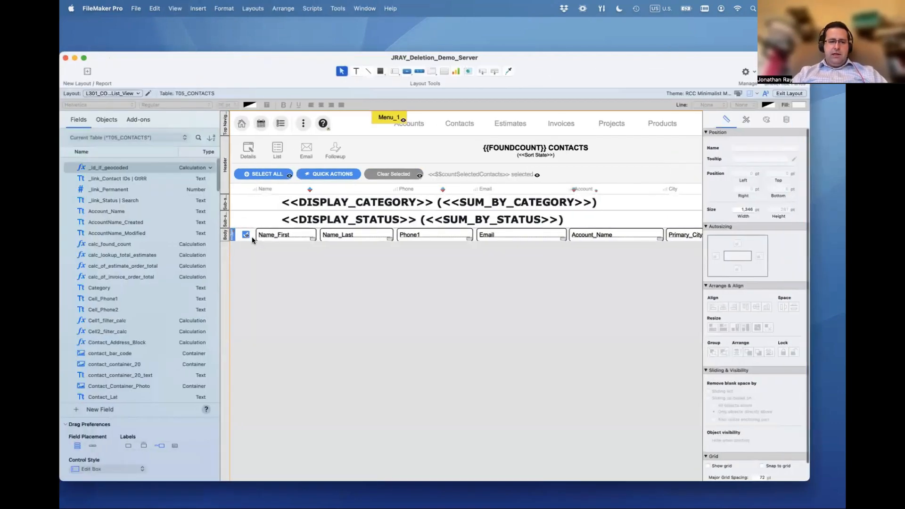
drag(247, 235, 246, 219)
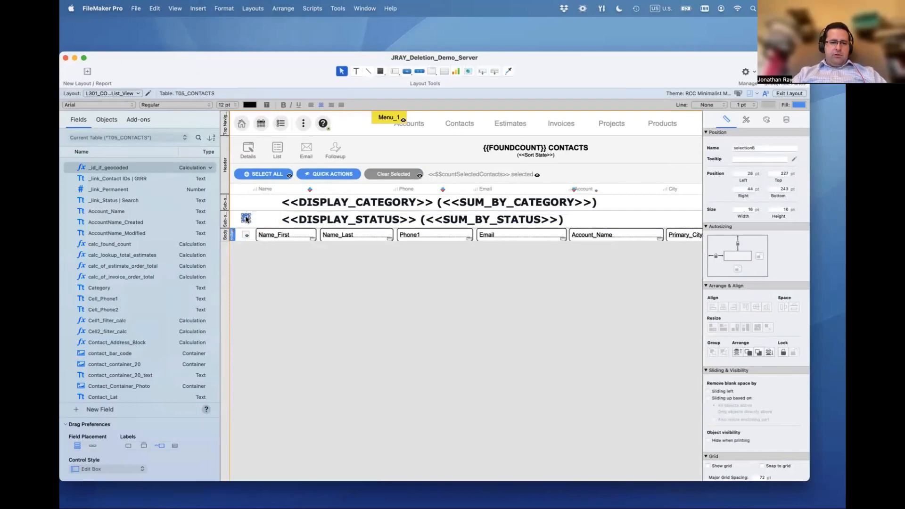
click(262, 286)
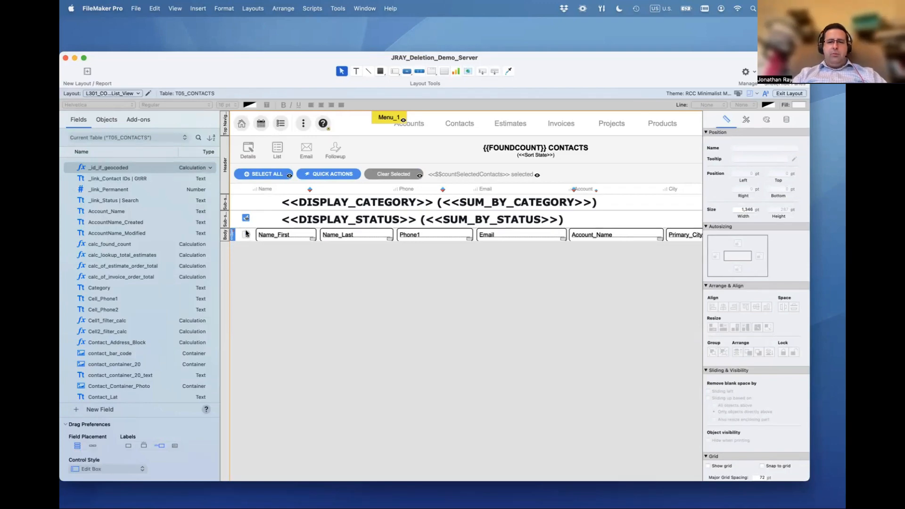
click(394, 73)
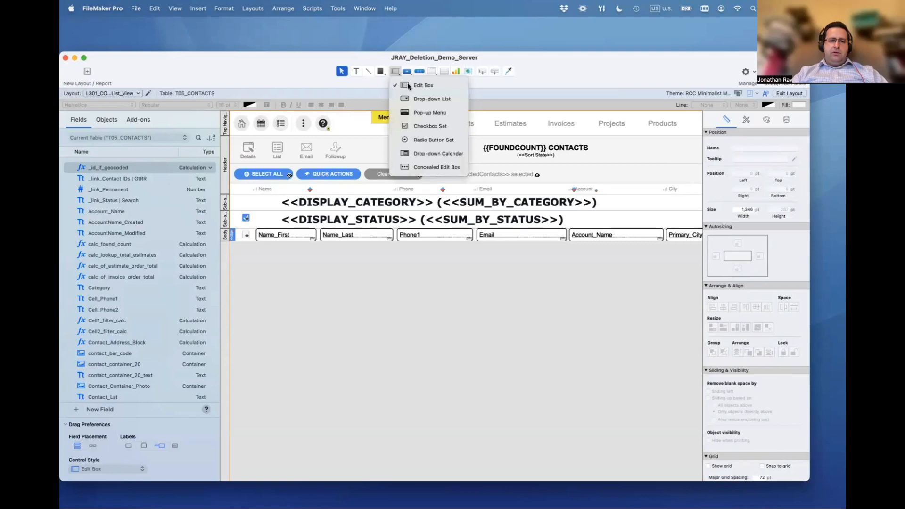
click(408, 86)
drag(257, 214, 271, 225)
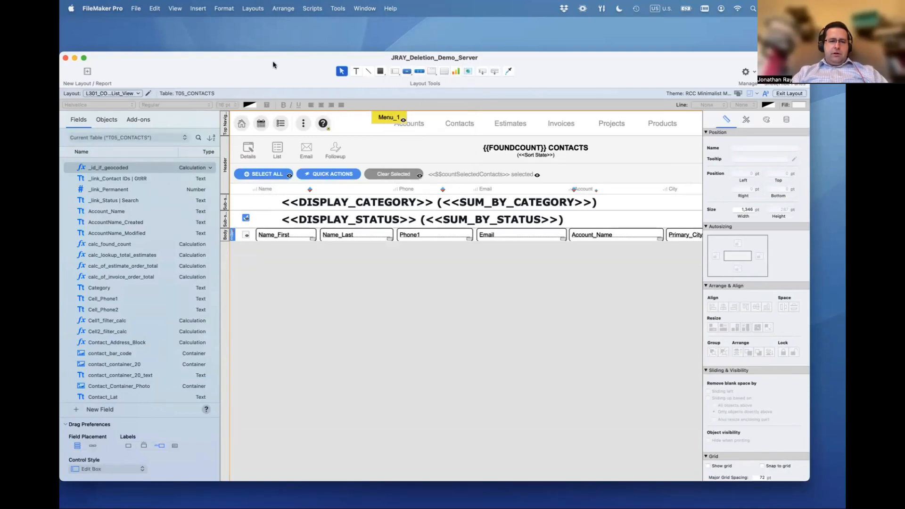
Draw an edit box field about 65 by 22 pt beside the moved checkbox, showing Cell_Phone1 without a label
drag(276, 70, 392, 96)
click(414, 73)
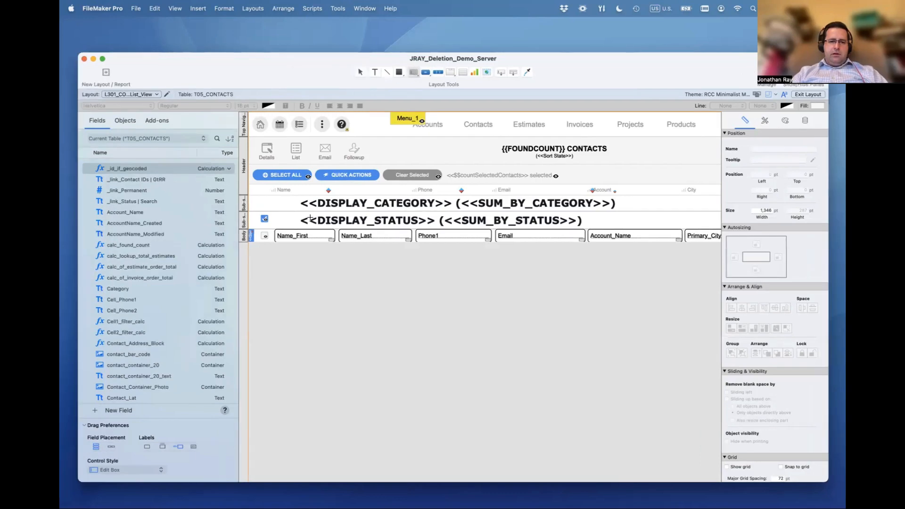
drag(278, 215, 309, 226)
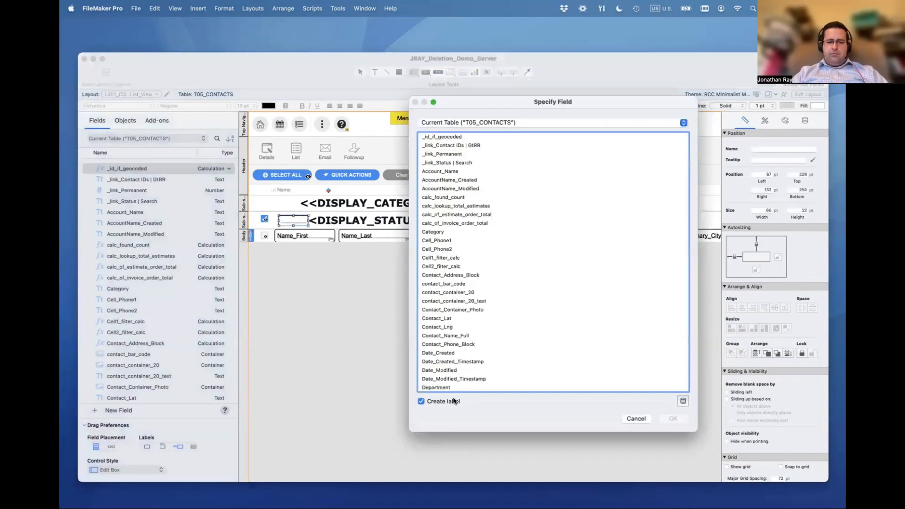
click(448, 403)
click(442, 241)
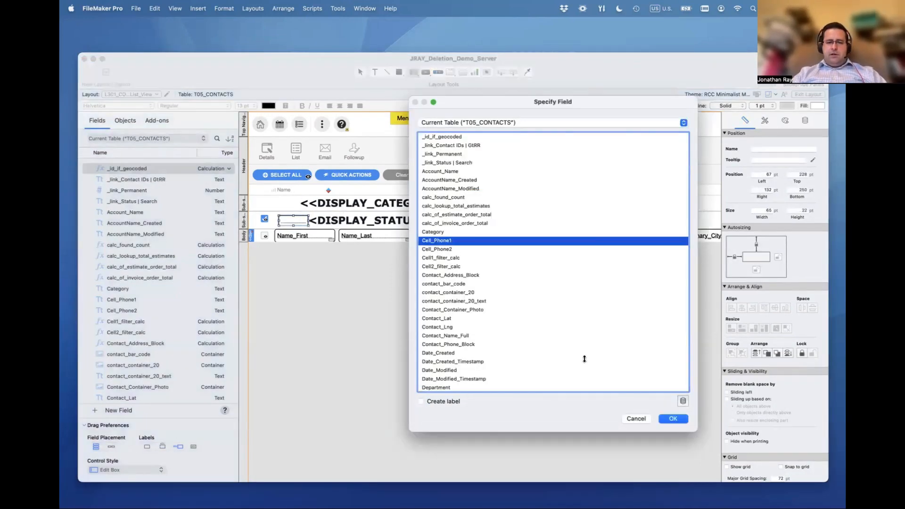
click(674, 418)
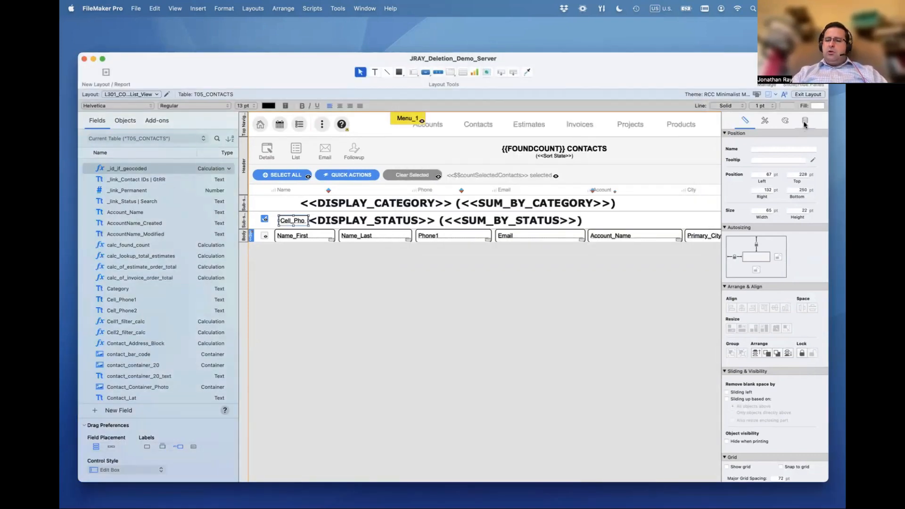
Change the new Cell_Phone1 field's control style to Checkbox Set and narrow it to a single checkbox
click(805, 122)
click(777, 197)
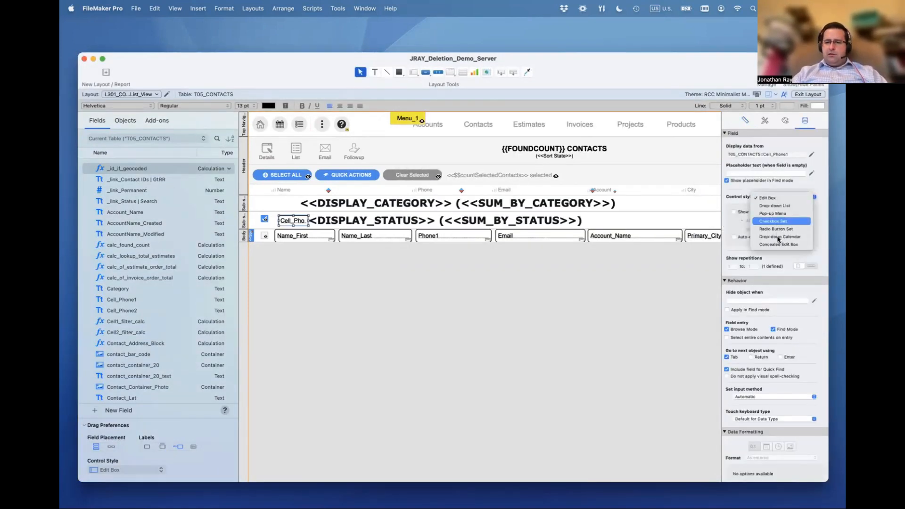
click(773, 221)
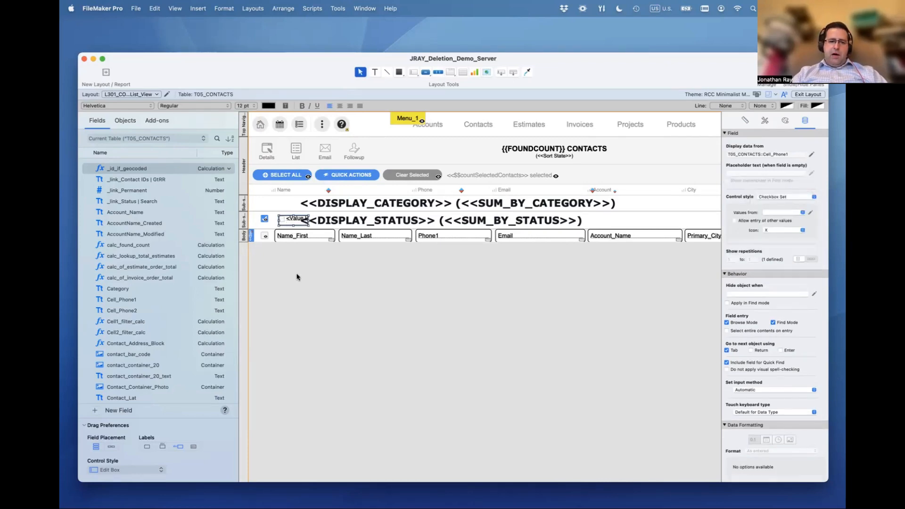
drag(307, 220, 289, 220)
click(293, 257)
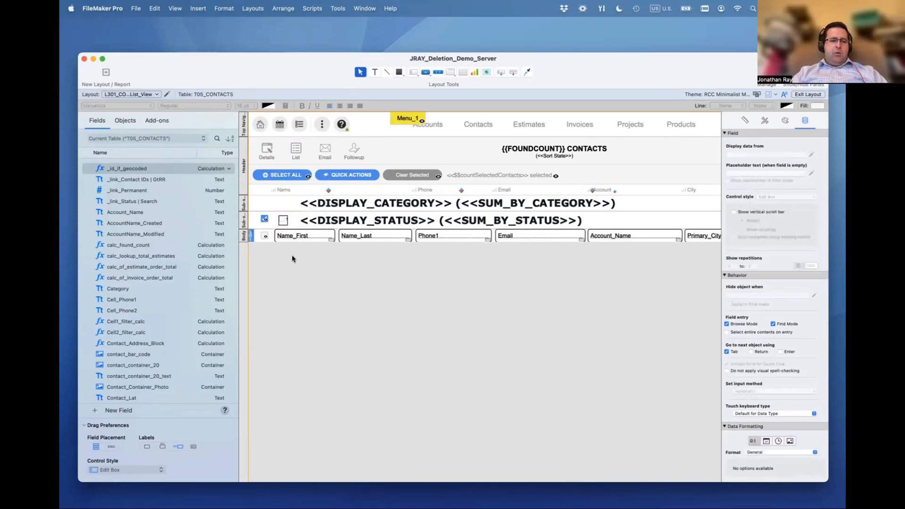
Delete the single checkbox field from the status sub-summary part and inspect the blue checked box's button setup
click(283, 222)
key(Delete)
click(265, 220)
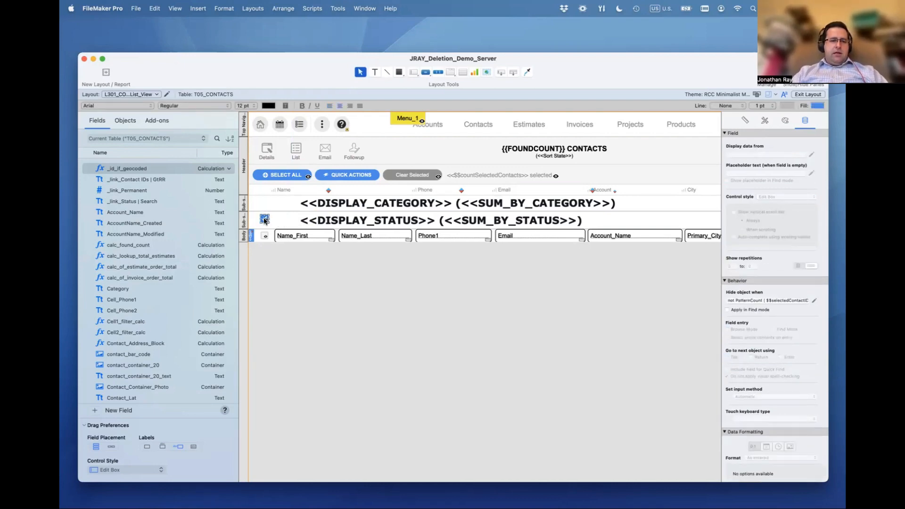
double_click(264, 219)
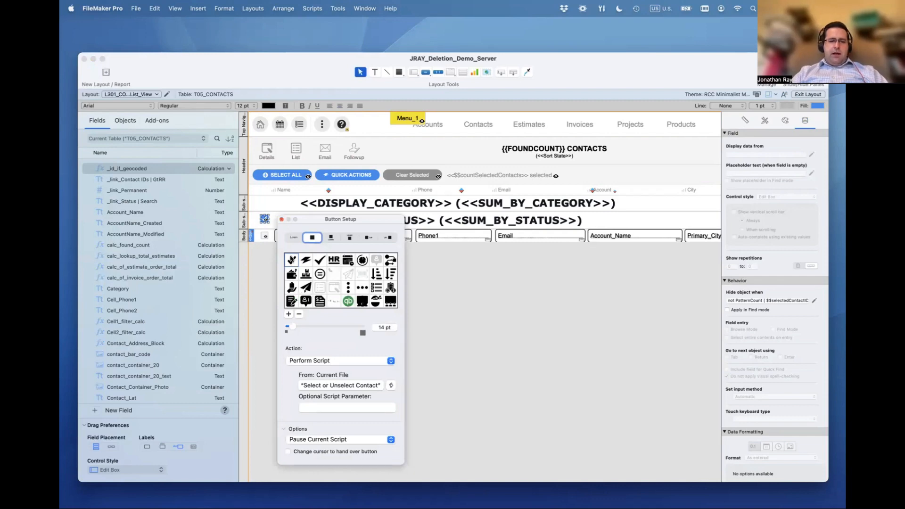
click(281, 220)
Compare the Hide object when conditions of the empty checkbox in the body and the blue checked box above it
click(265, 238)
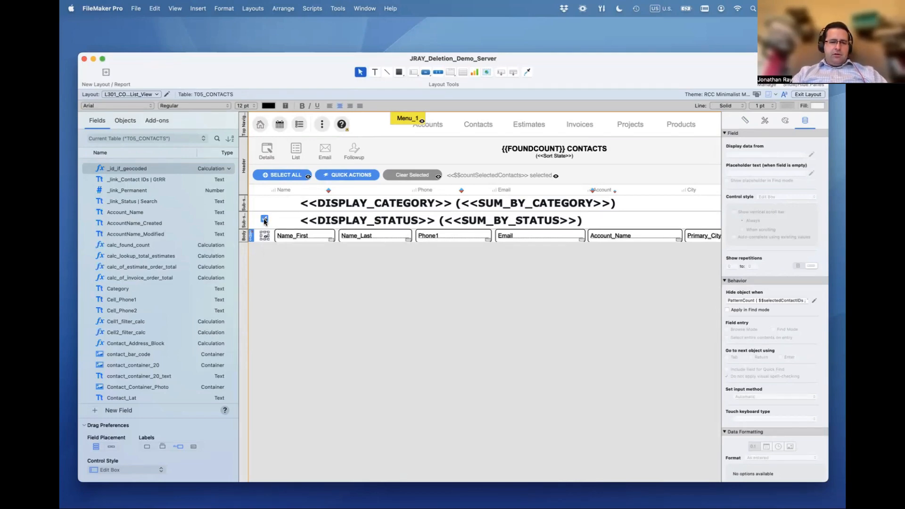
mouse_move(266, 222)
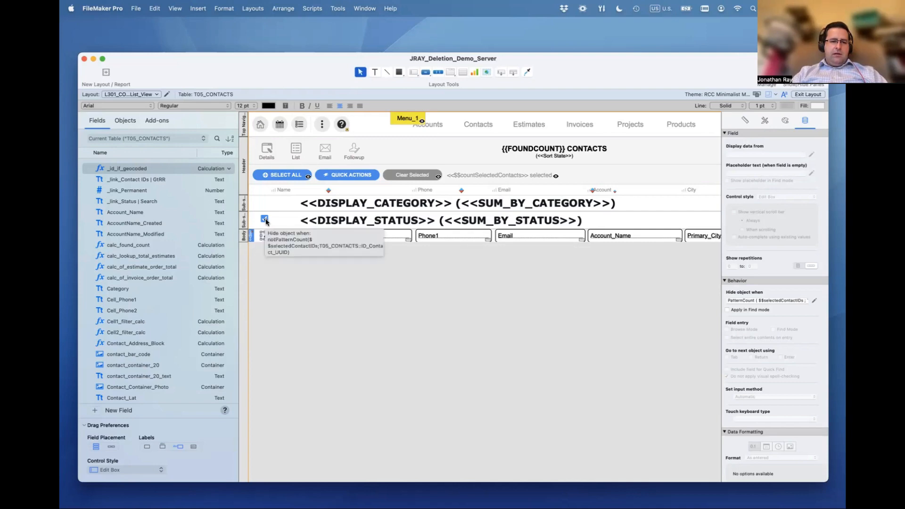
click(265, 220)
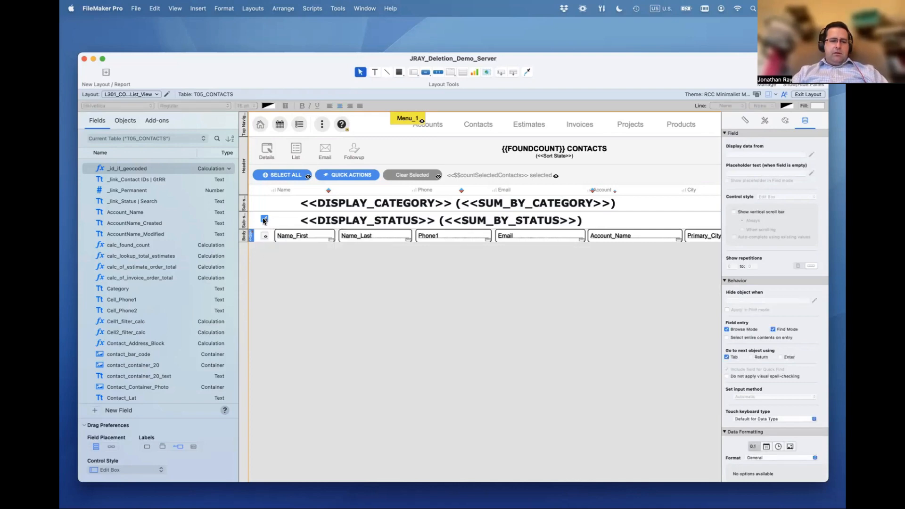
click(264, 220)
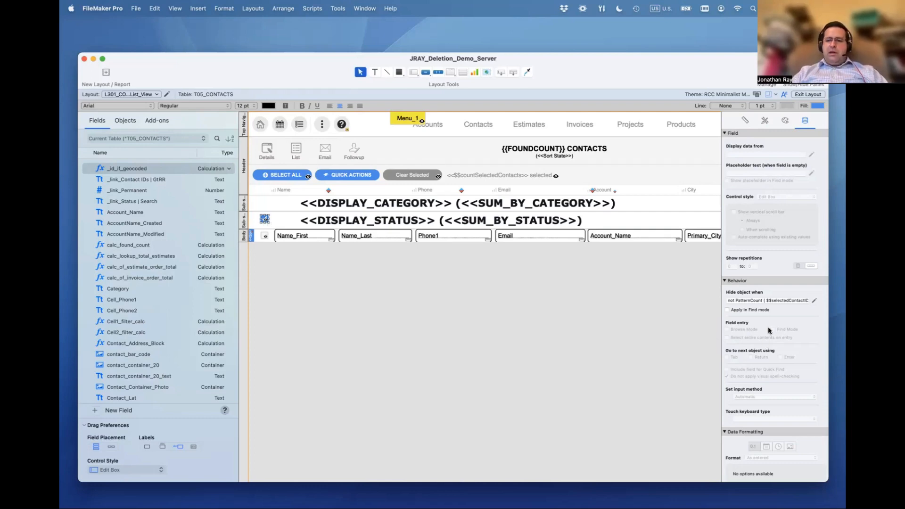
click(764, 301)
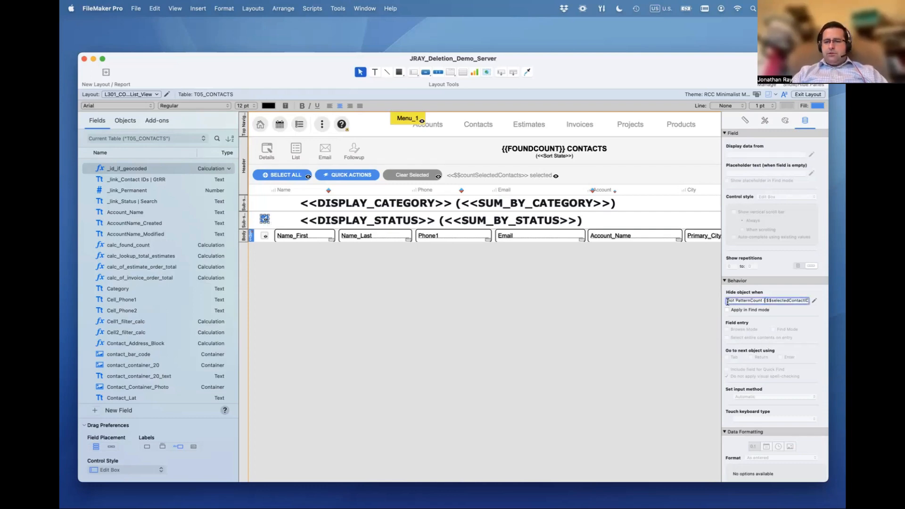
drag(727, 302, 822, 306)
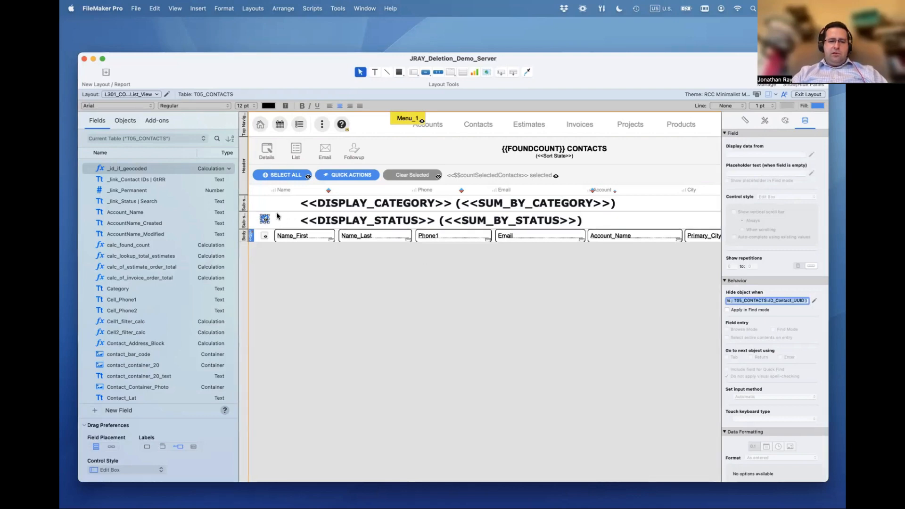
click(265, 235)
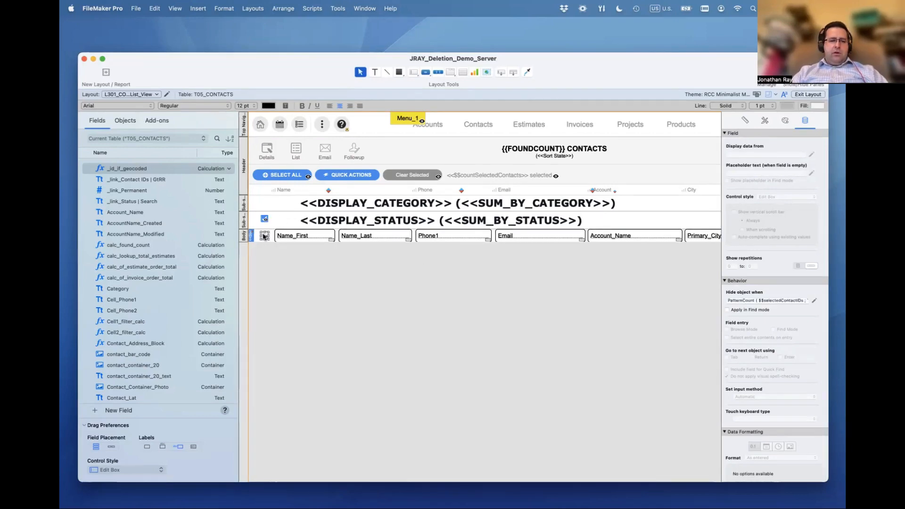
click(746, 300)
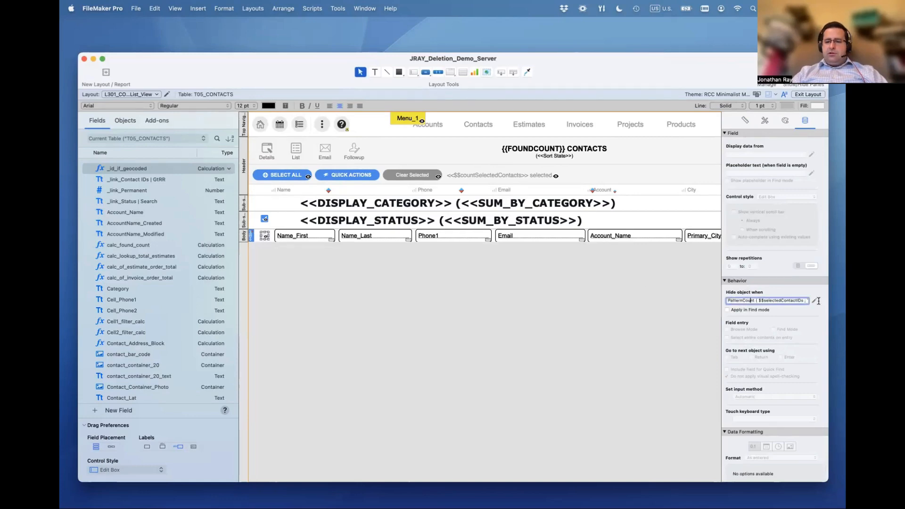
key(super+a)
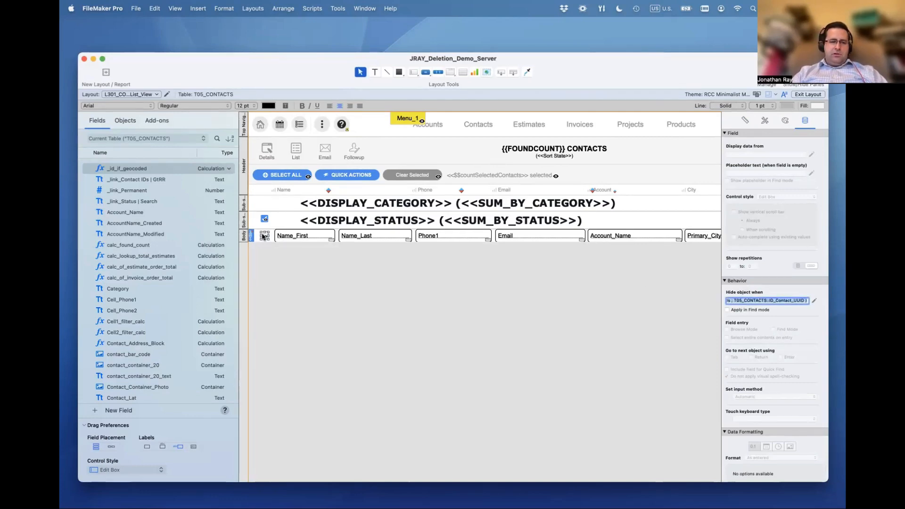
click(264, 219)
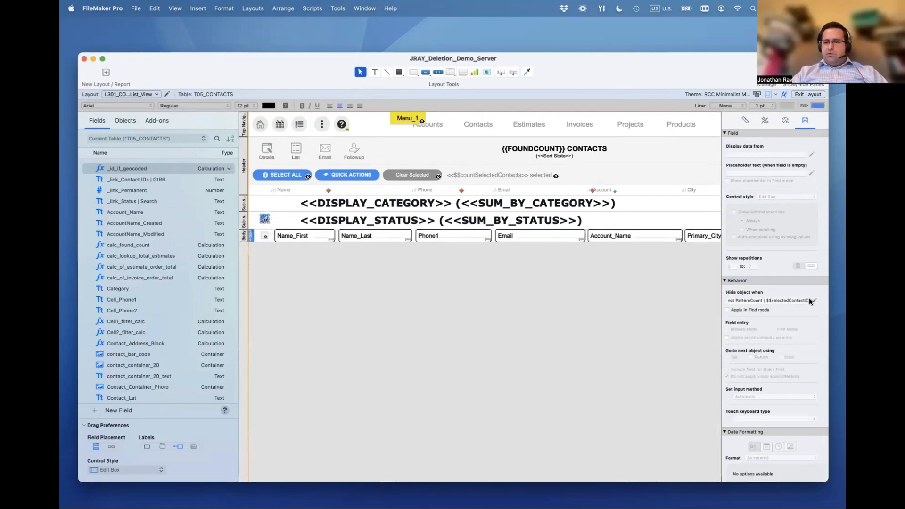
Open the blue checked box's hide condition in the calculation editor, then narrow, shorten and lower the dialog window
click(814, 300)
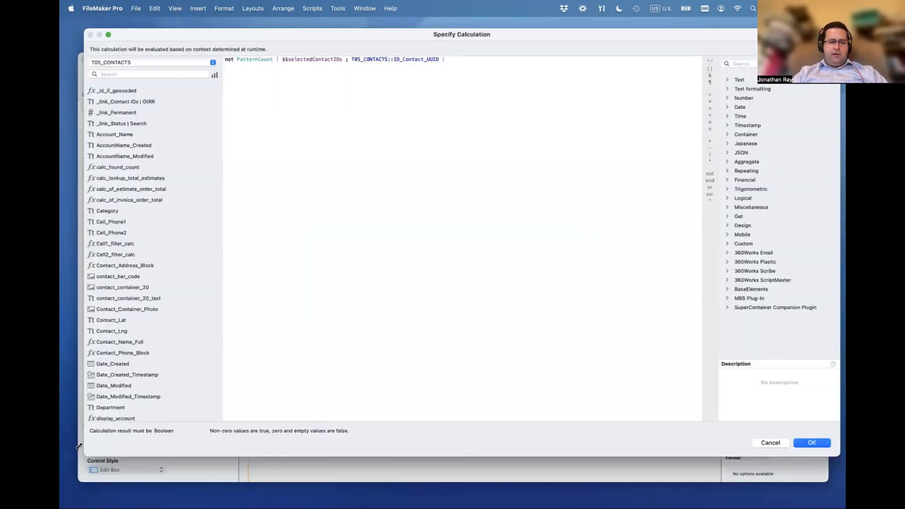
drag(87, 454, 289, 451)
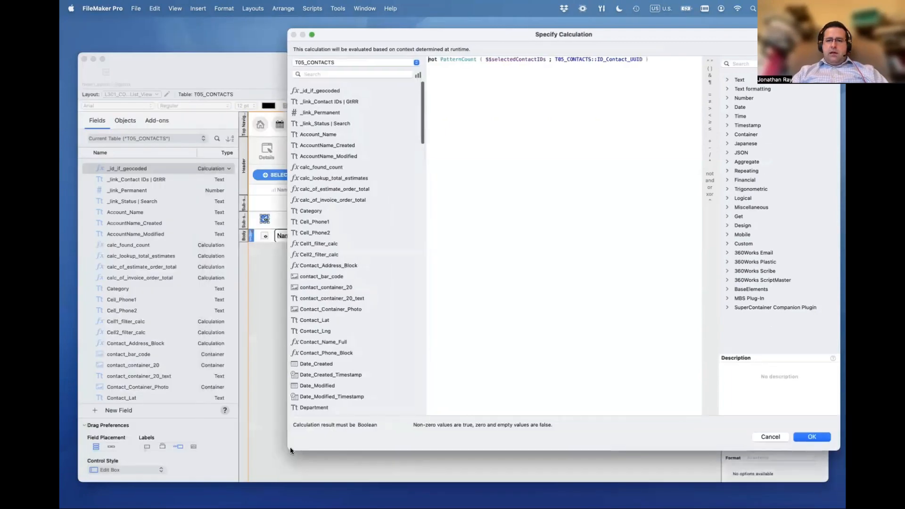
drag(698, 66, 654, 106)
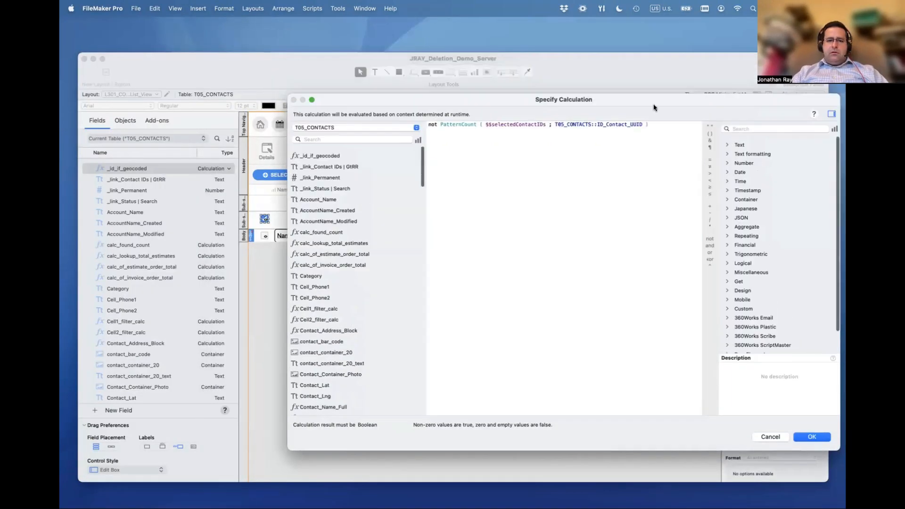
drag(503, 113, 507, 132)
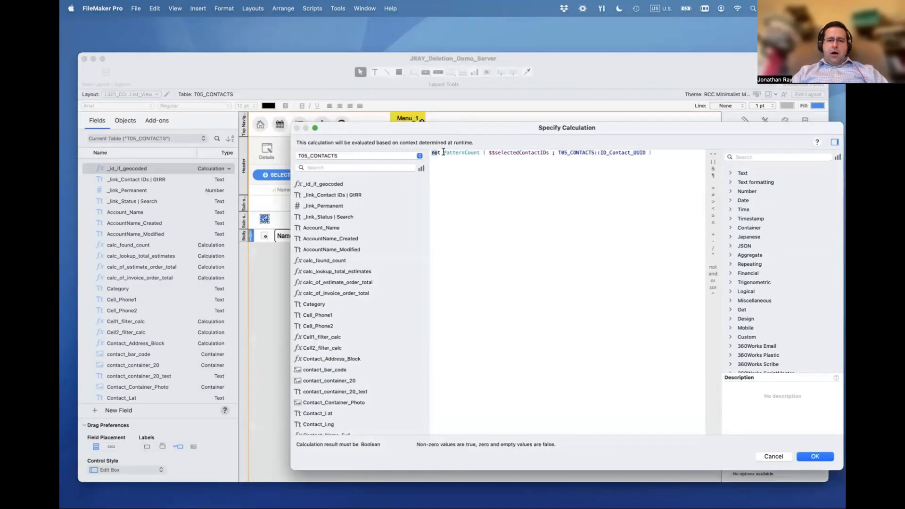
Examine the not, PatternCount, $$selectedContactIDs and T05_CONTACTS::ID_Contact_UUID parts of the hide formula, leaving without changes
double_click(476, 154)
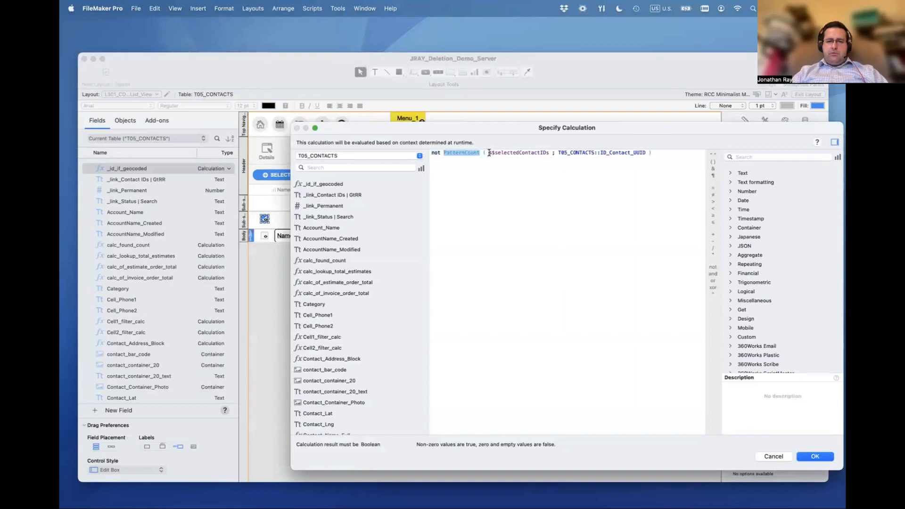
double_click(517, 153)
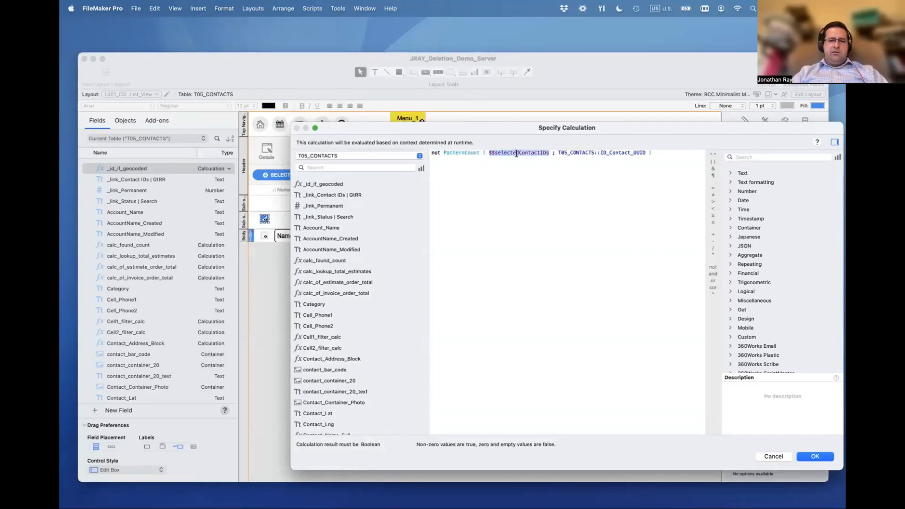
drag(559, 153, 645, 153)
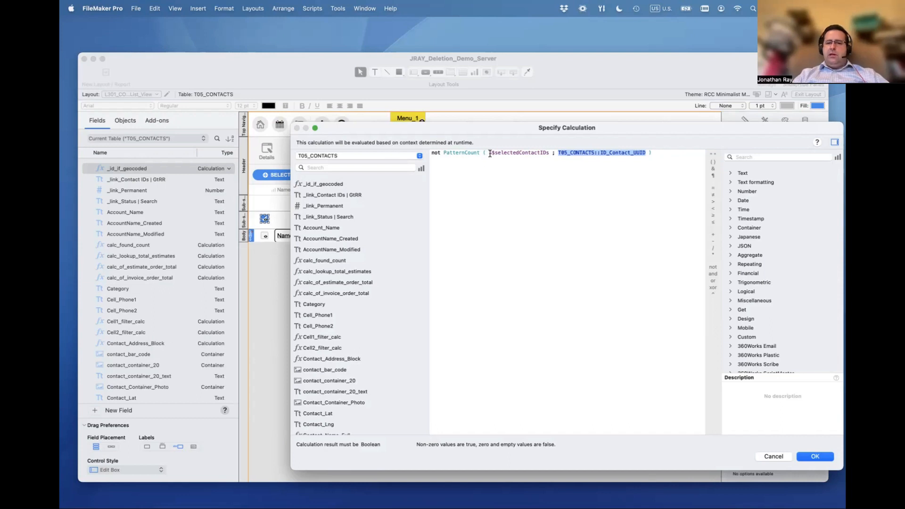
drag(488, 152, 546, 152)
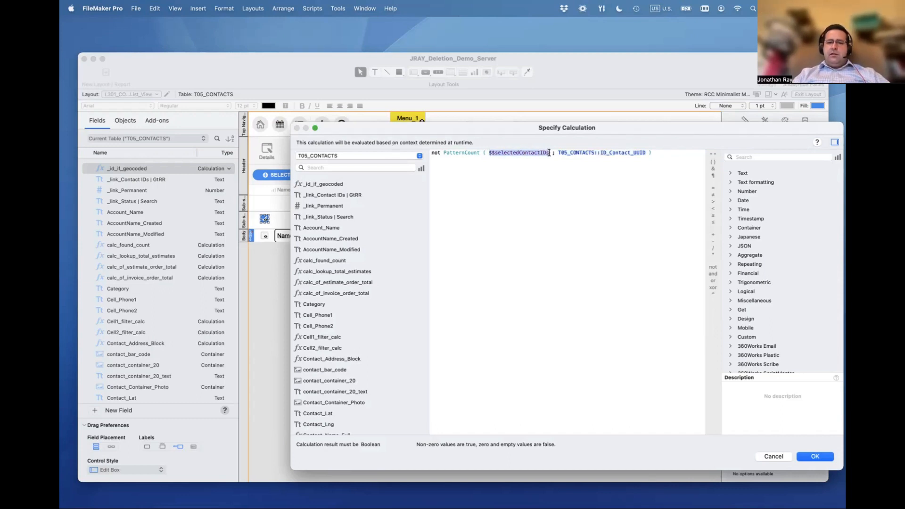
drag(558, 153, 637, 151)
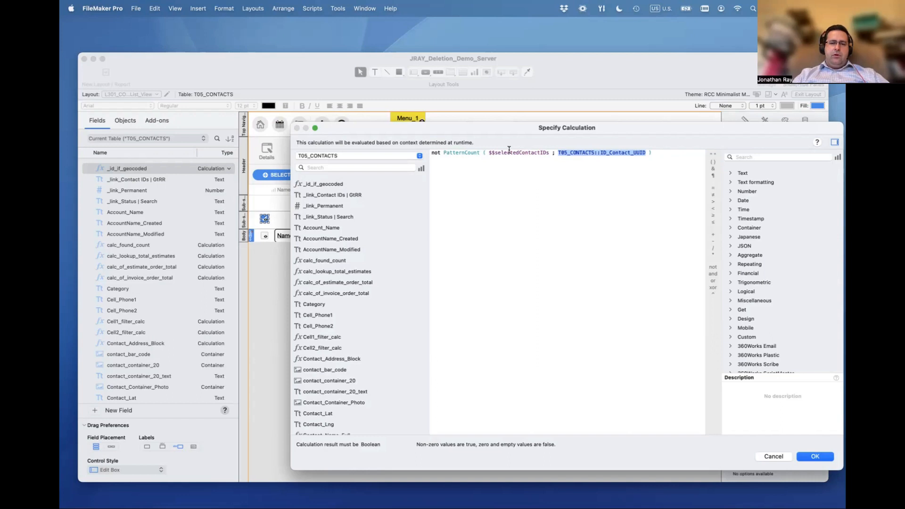
drag(431, 152, 662, 154)
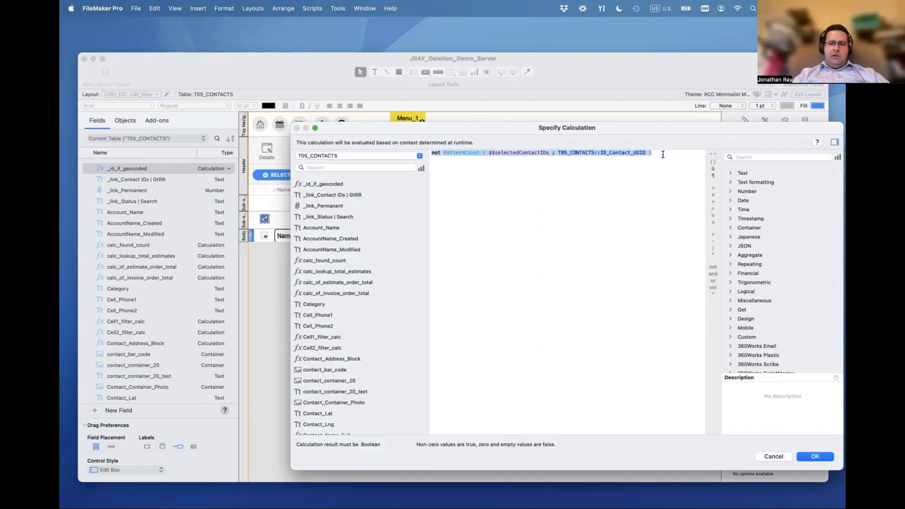
click(433, 150)
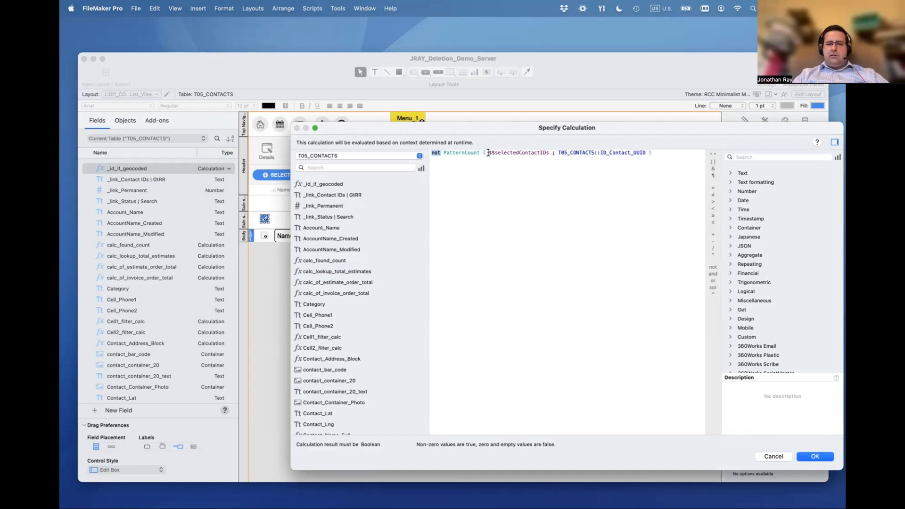
drag(488, 152, 549, 152)
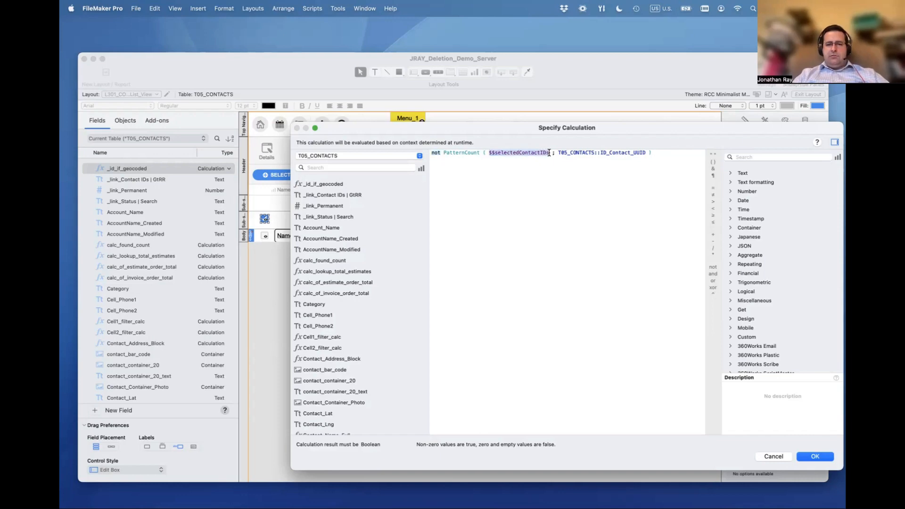
click(774, 456)
Examine the empty body checkbox's hide formula, including its $$selectedContactIDs variable, and leave it without changes
click(265, 237)
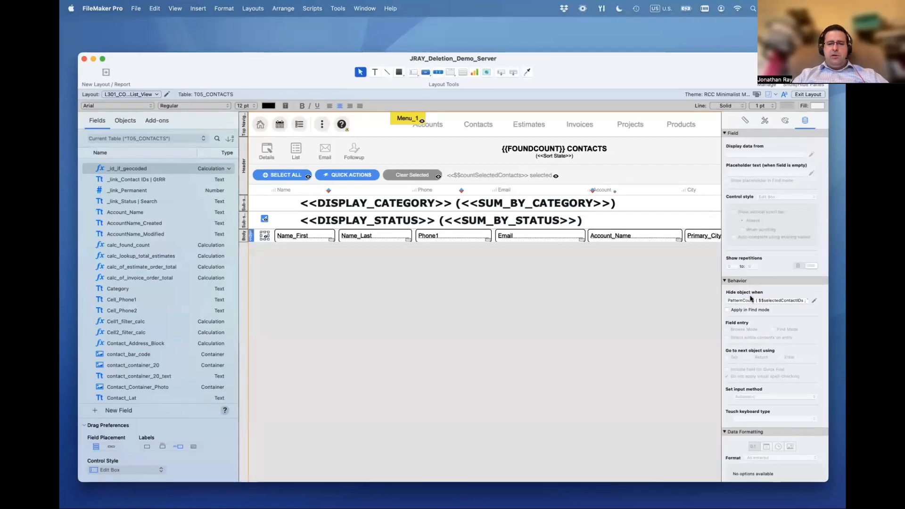
click(814, 300)
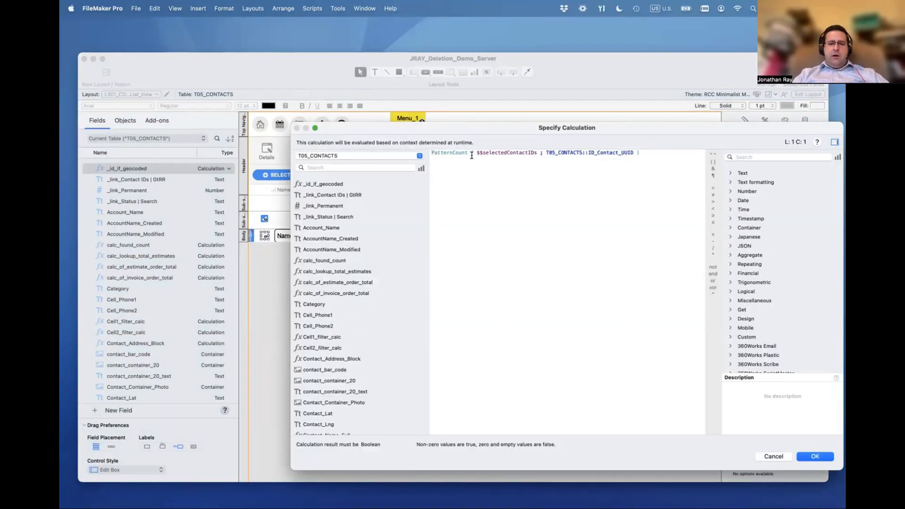
drag(476, 153, 534, 153)
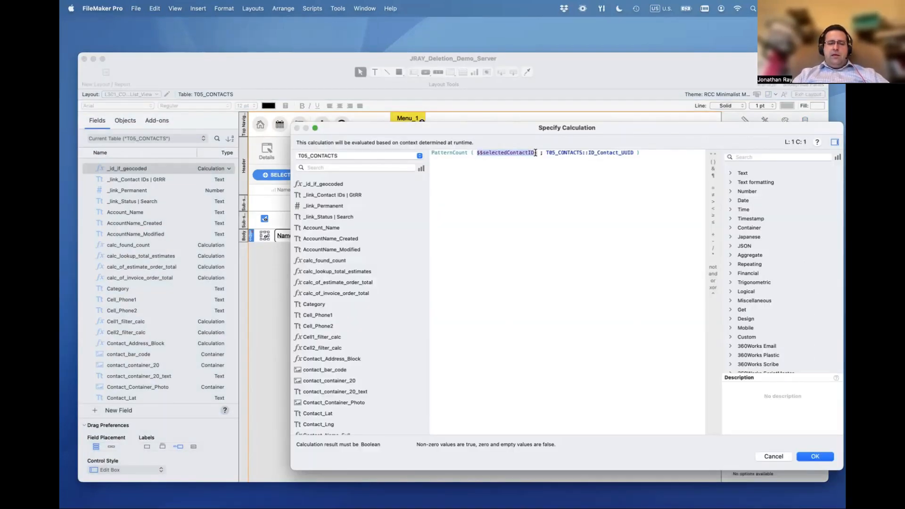
click(773, 456)
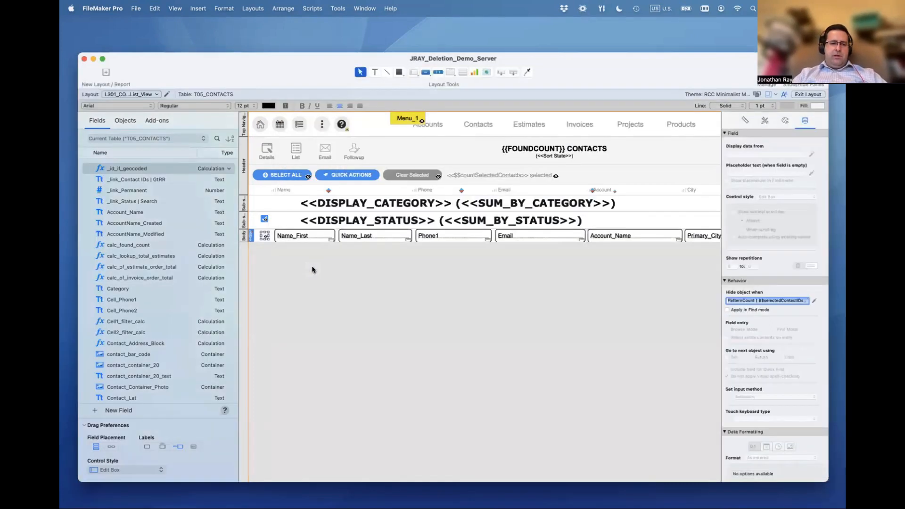
Revert the layout to its last saved version, discarding all changes, and return to Browse mode
click(264, 219)
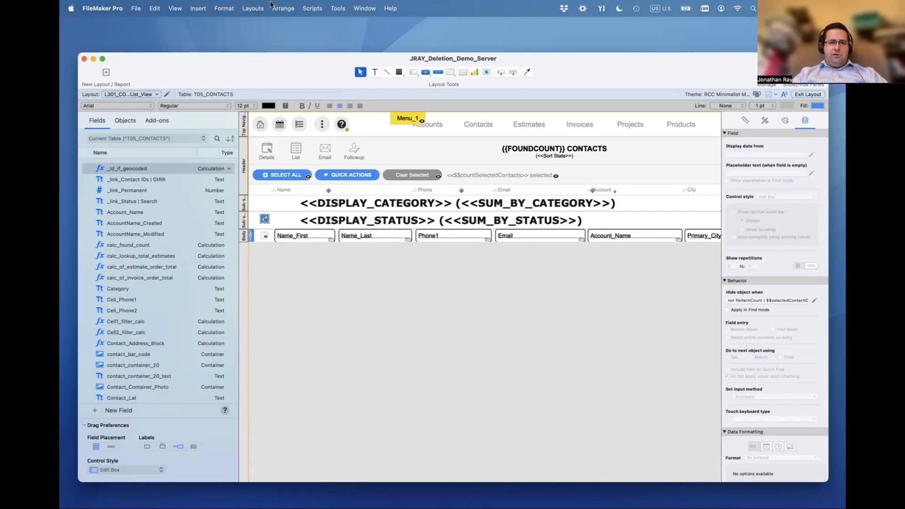
click(251, 5)
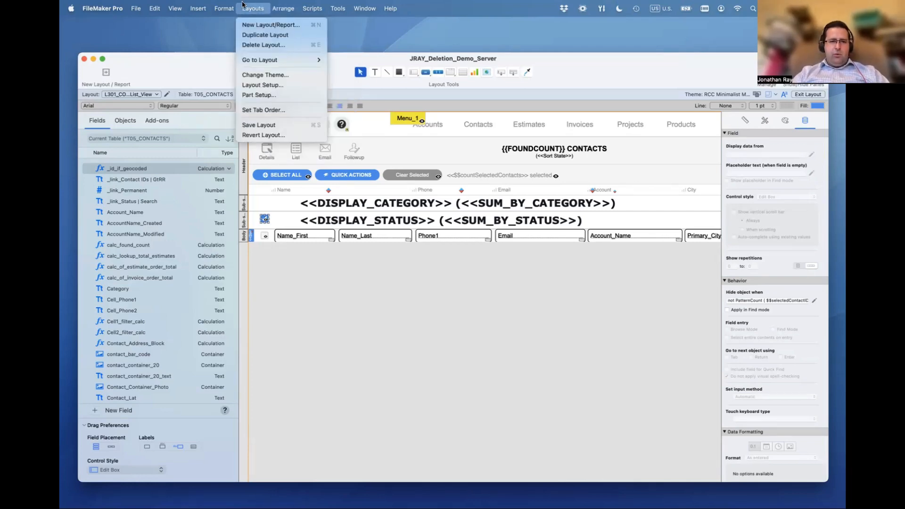
click(273, 136)
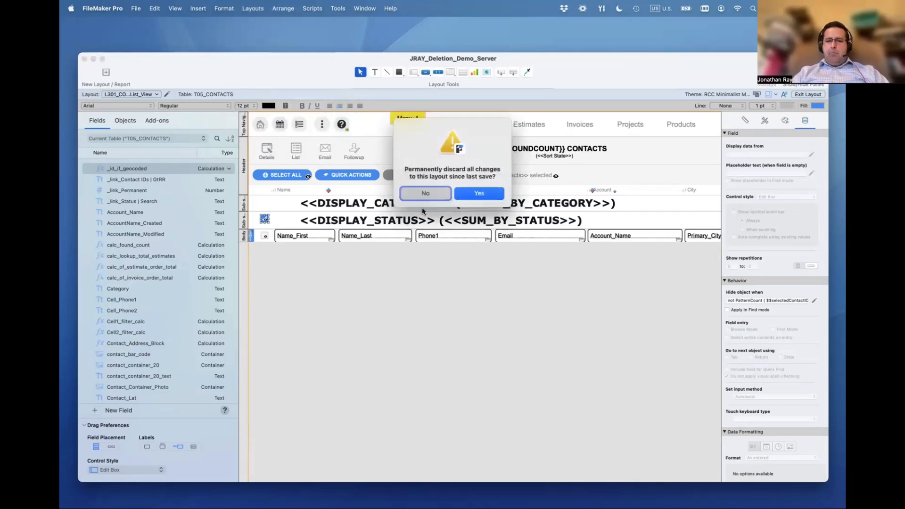
click(477, 193)
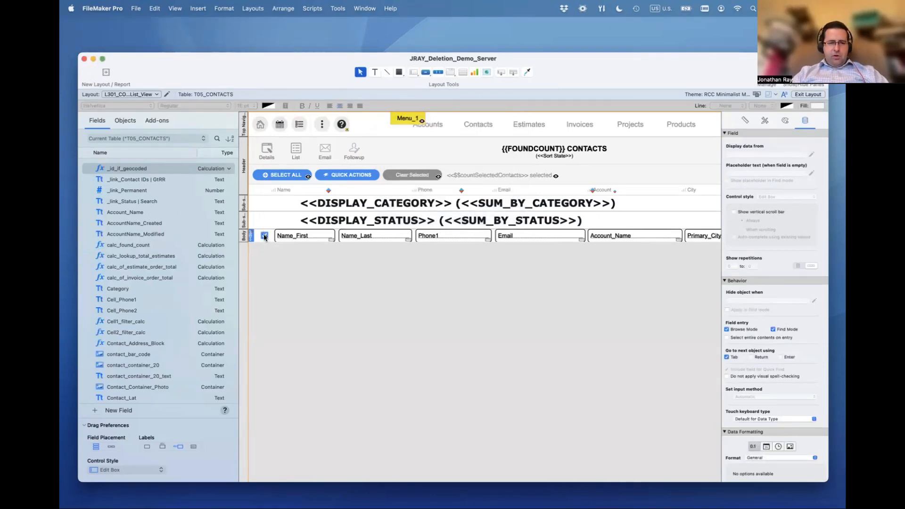
click(264, 236)
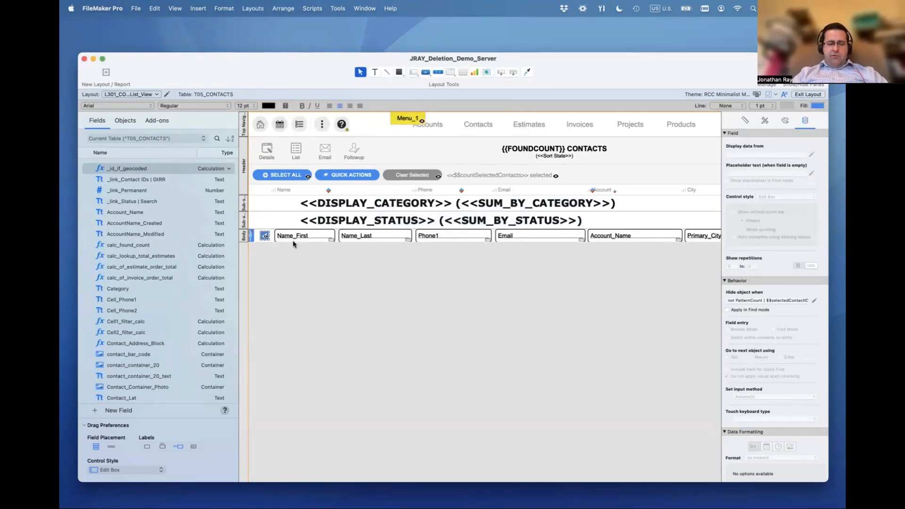
key(super+b)
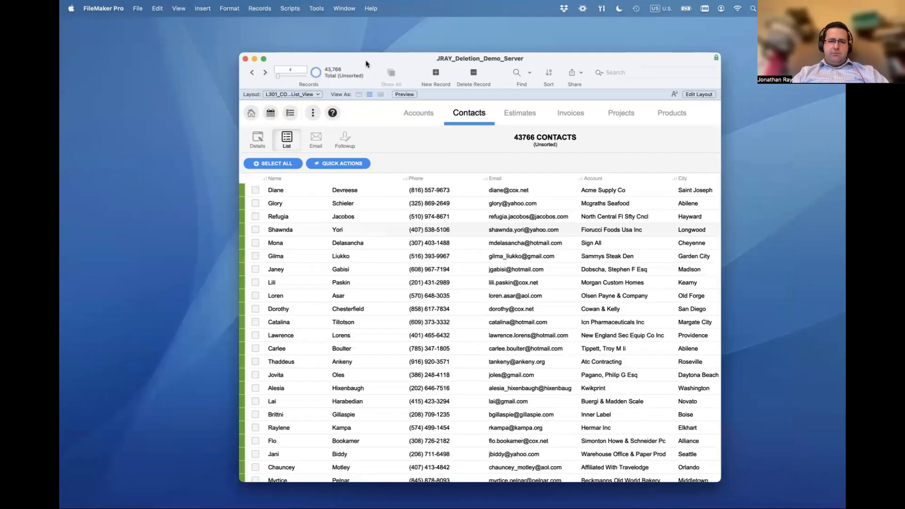
Create a text field named flag_selection in the CON_Contacts table and save the database definition
drag(365, 61, 355, 61)
key(super+shift+d)
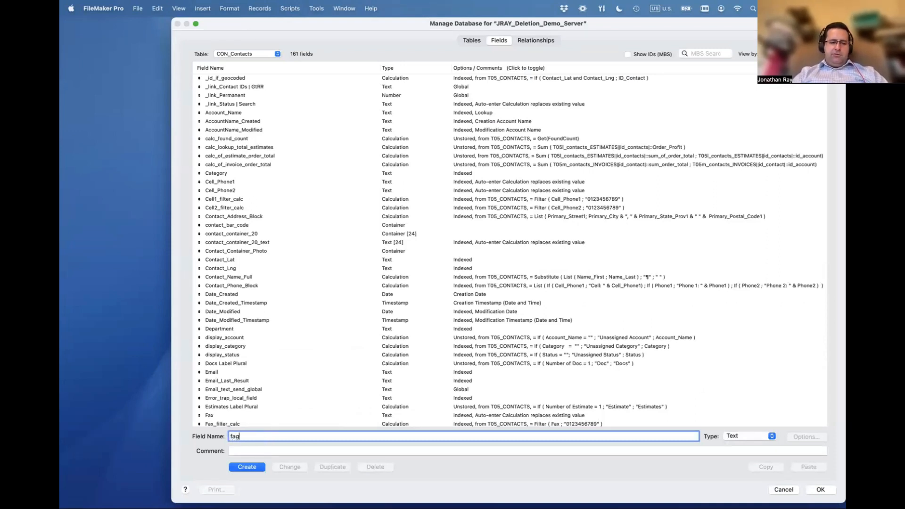
text(flag_selection)
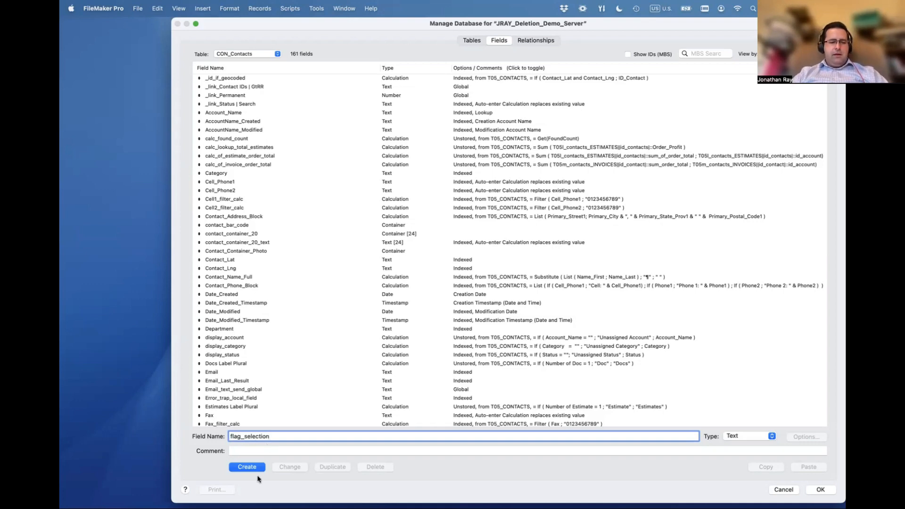
click(247, 466)
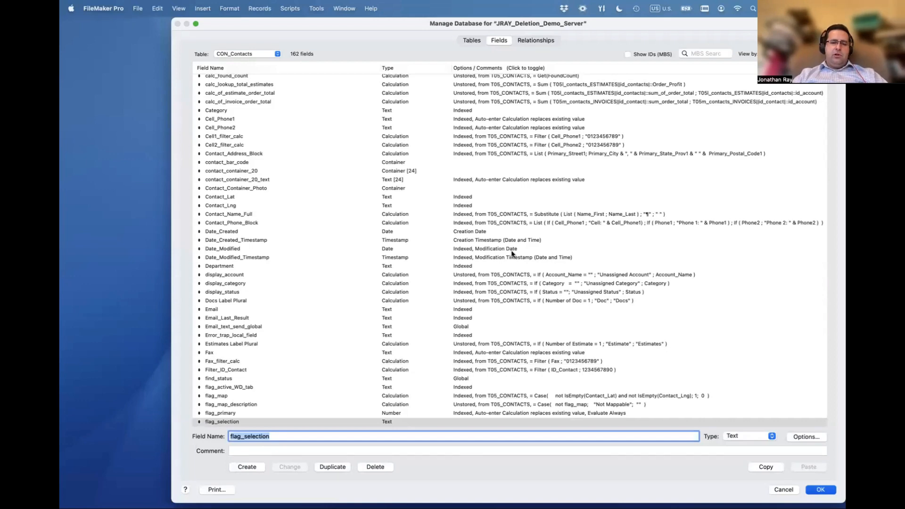
key(Return)
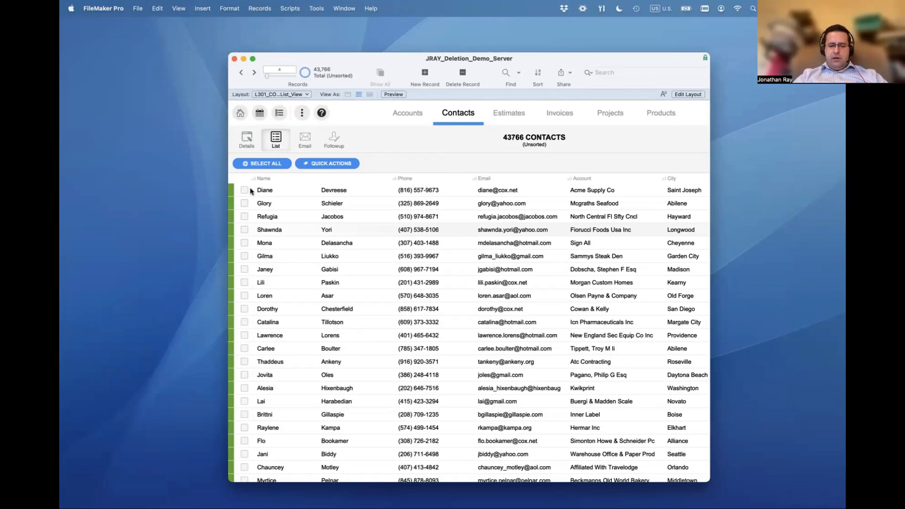
Place the flag_selection field on the contacts list layout, beside the selection checkbox in the body part
key(super+l)
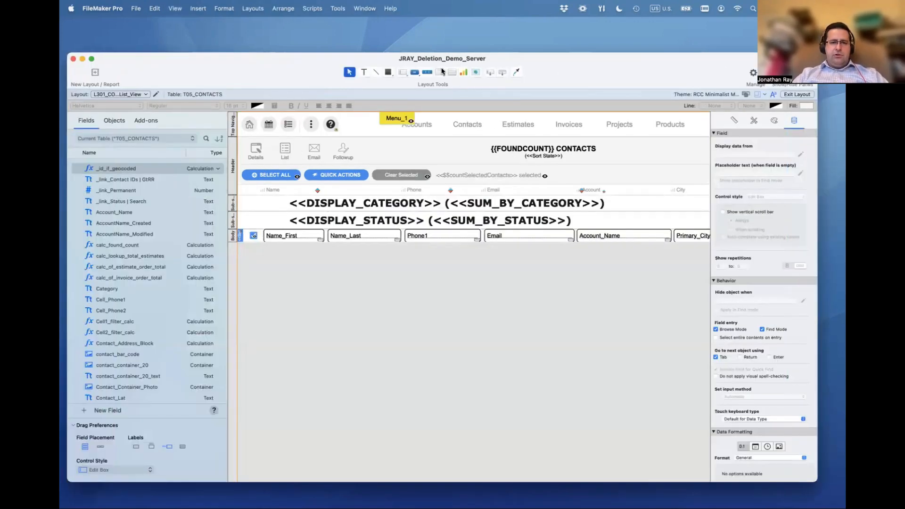
click(402, 72)
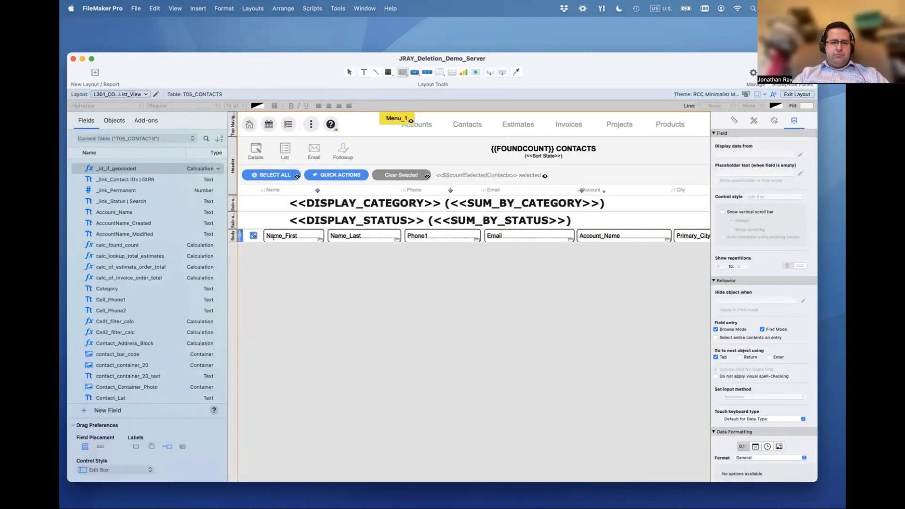
drag(276, 239, 259, 243)
text(fl)
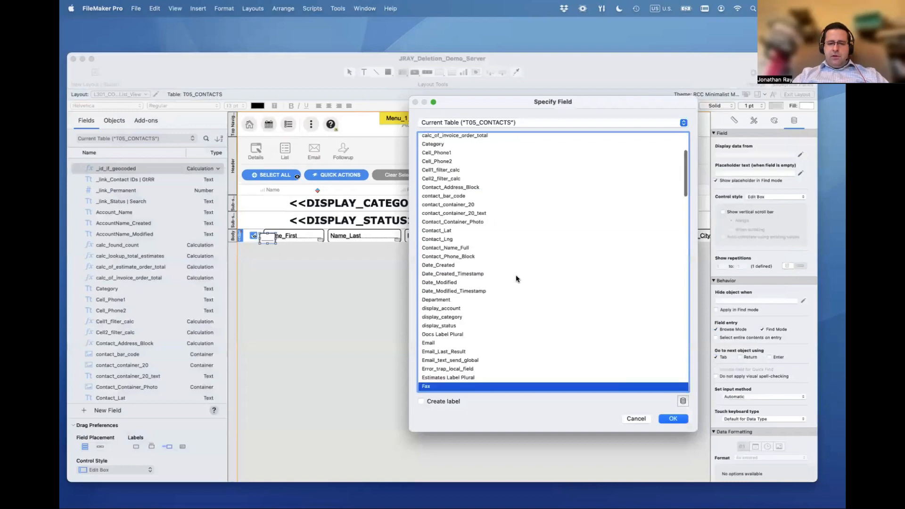
text(ag_s)
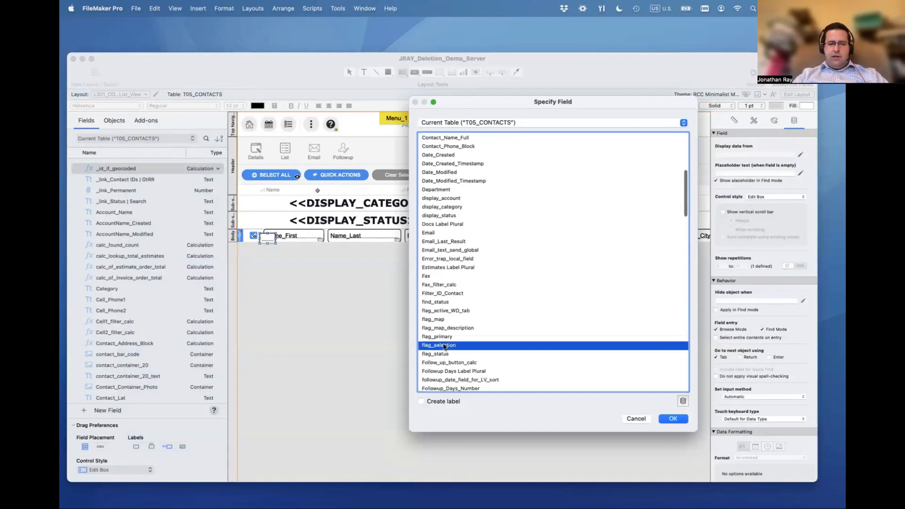
key(Return)
Format the flag_selection field as a Checkbox Set using the value list 1
click(776, 197)
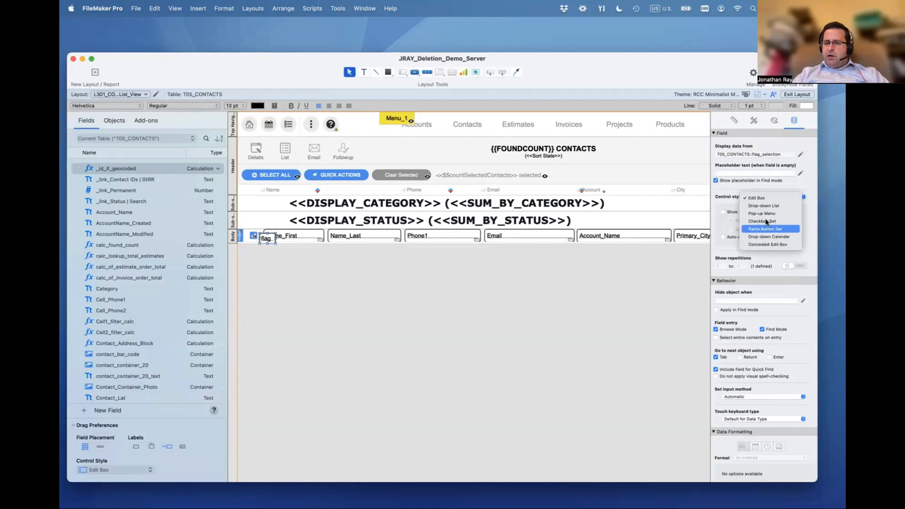
click(763, 222)
click(768, 212)
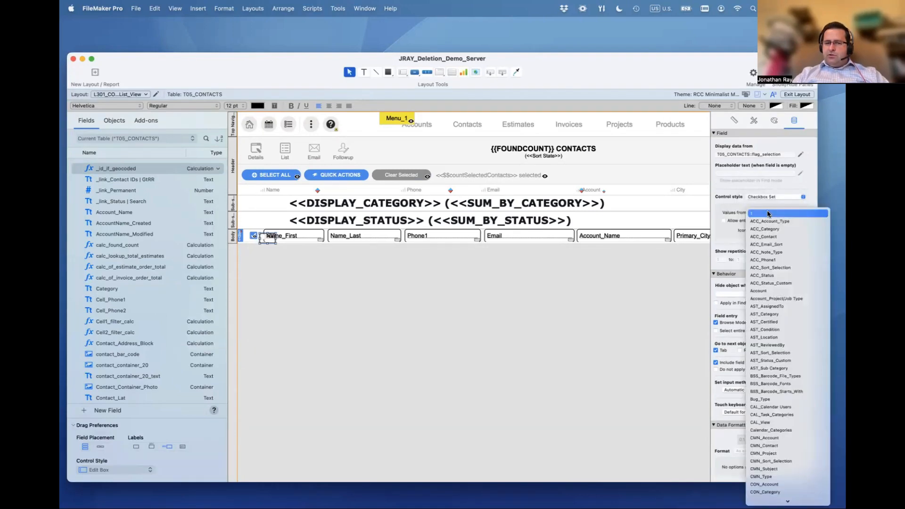
click(768, 213)
Make room for the flag_selection checkbox by shortening the Name_First field from its start, and return to Browse mode
click(289, 250)
mouse_move(266, 240)
mouse_down()
mouse_move(260, 237)
mouse_move(277, 235)
mouse_up()
click(277, 234)
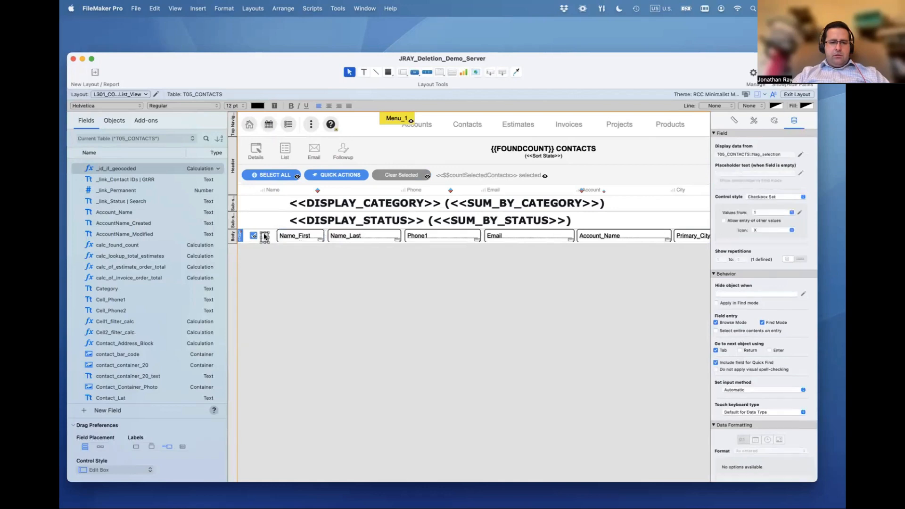
key(super+b)
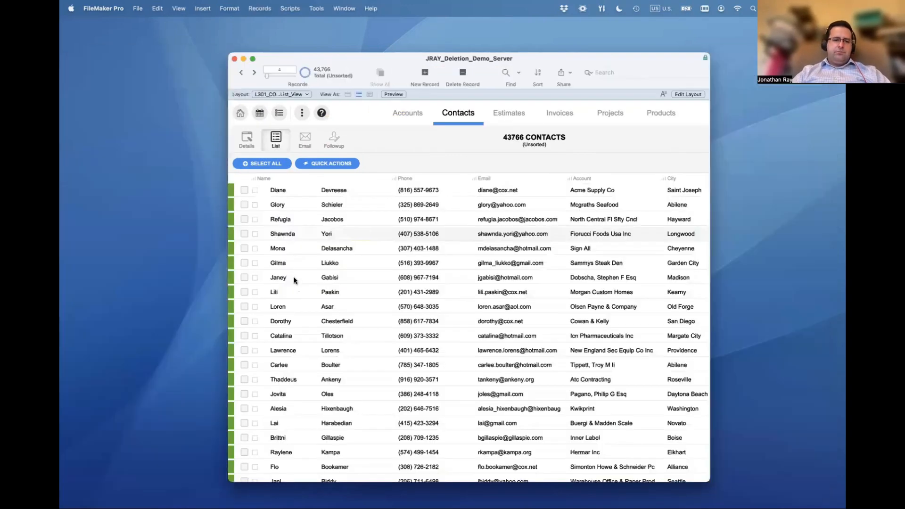
Mark the flag_selection checkbox for the first, sixth, eighth, tenth and twelfth contacts in the list
click(254, 190)
click(255, 262)
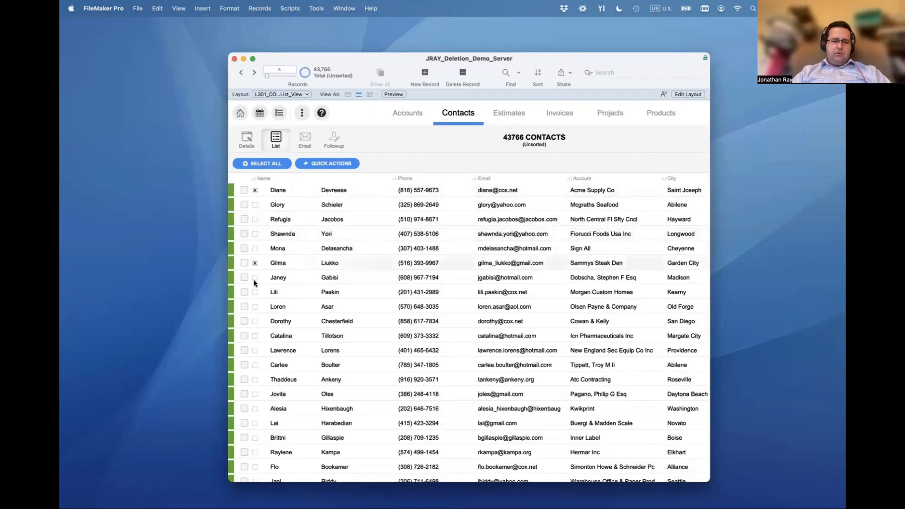
click(255, 292)
click(254, 321)
click(254, 350)
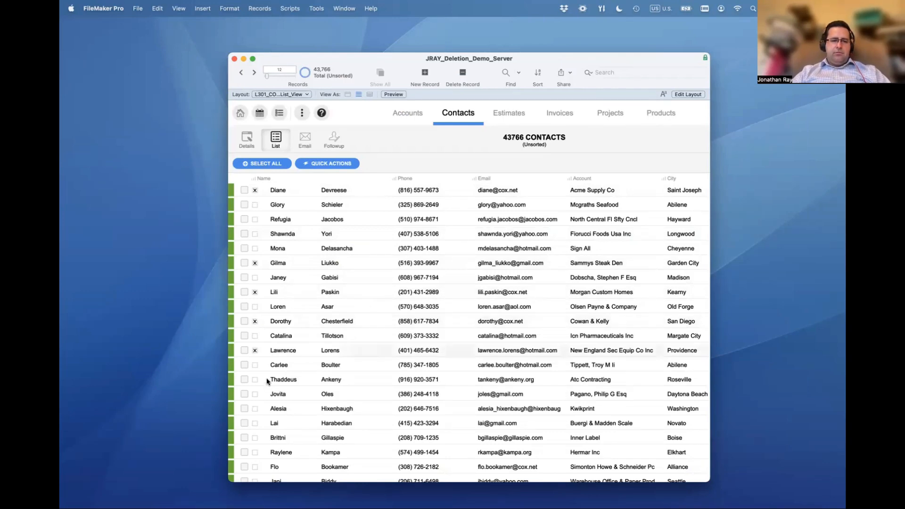
Select the sixth, first, eighth, tenth and twelfth contacts with the variable-based selection checkboxes
click(244, 263)
click(244, 190)
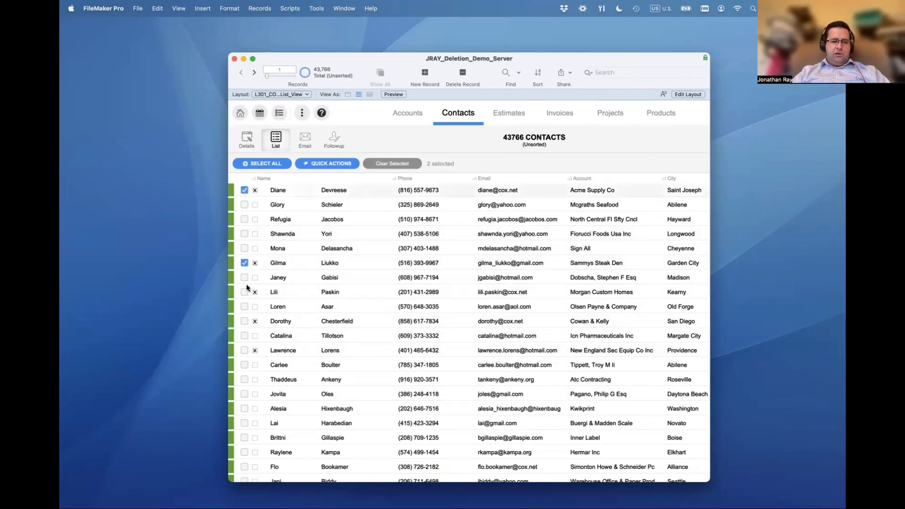
click(244, 291)
click(244, 321)
click(244, 350)
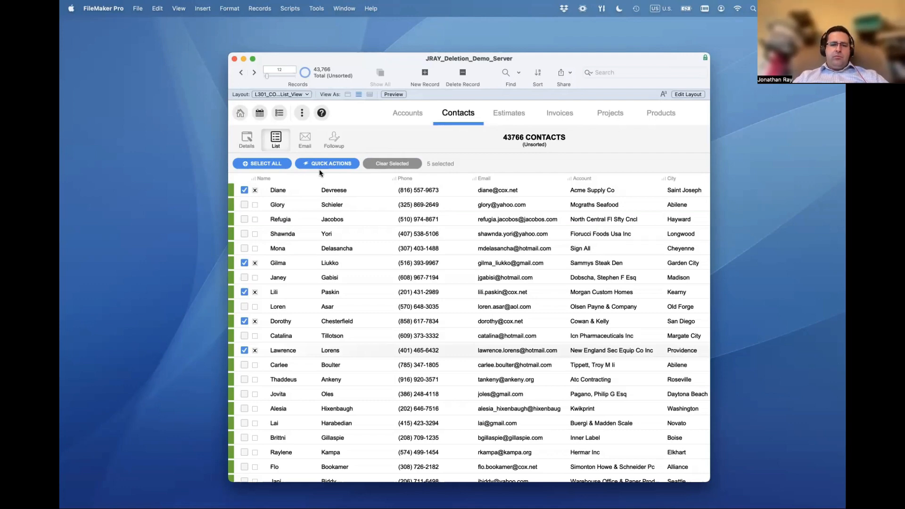
Select the second, third and fourth contacts with the variable-based checkboxes, and deselect the third and second
click(244, 204)
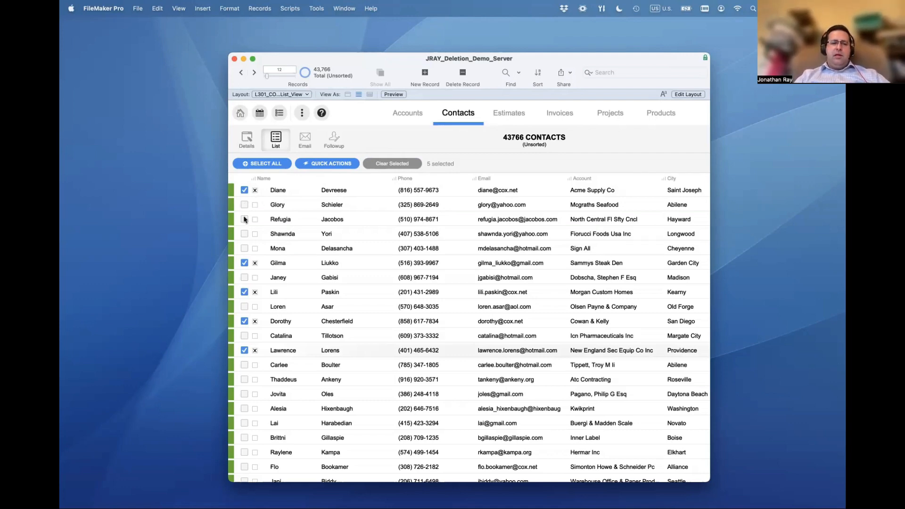
click(244, 219)
click(244, 234)
click(244, 219)
click(244, 205)
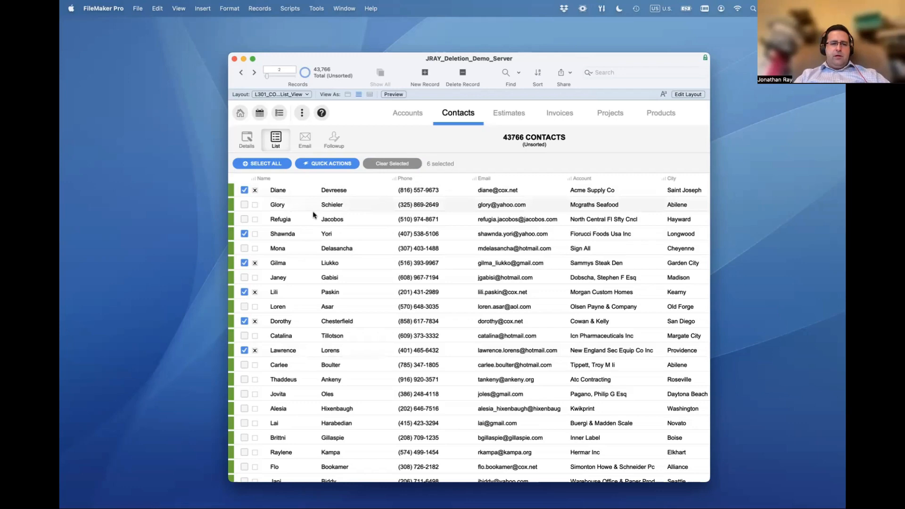
Clear and re-mark the first contact's flag_selection checkbox, and mark it for the second and third contacts
click(254, 191)
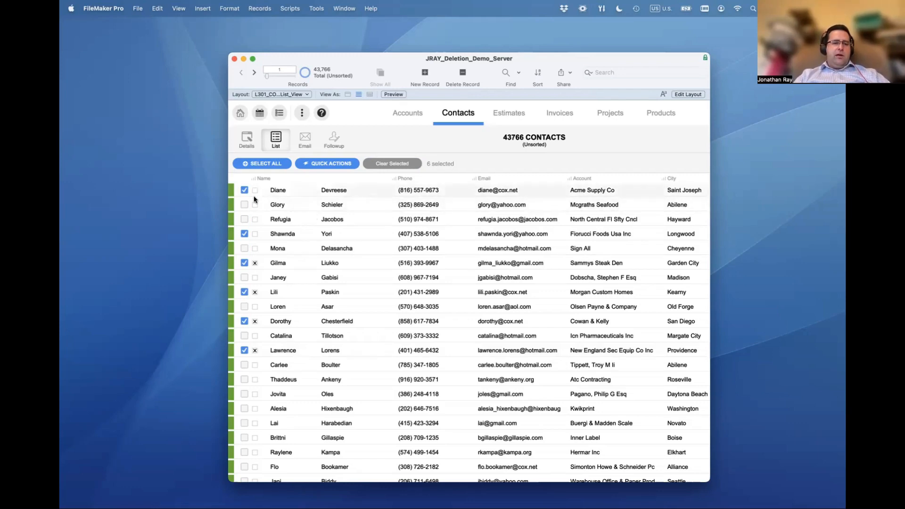
click(254, 190)
click(254, 205)
click(254, 219)
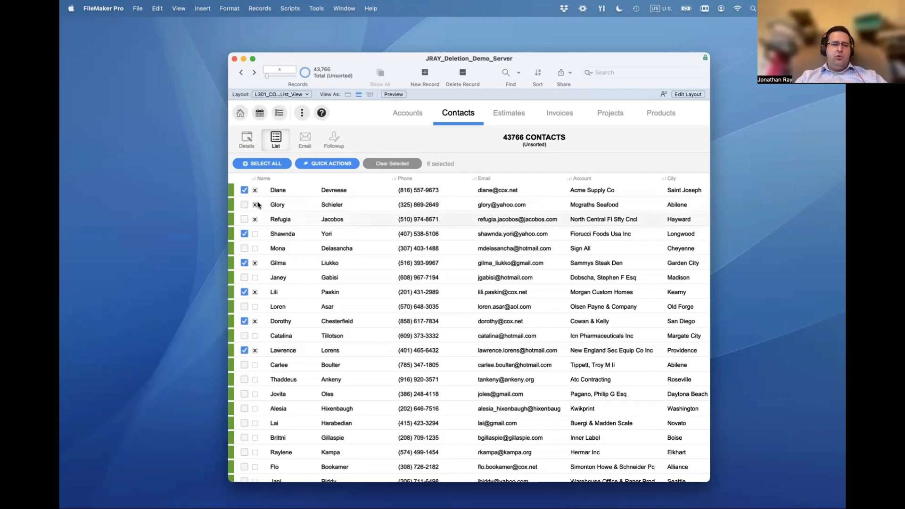
Toggle the first contact's variable-based selection off and back on, and select the second and third contacts
click(244, 190)
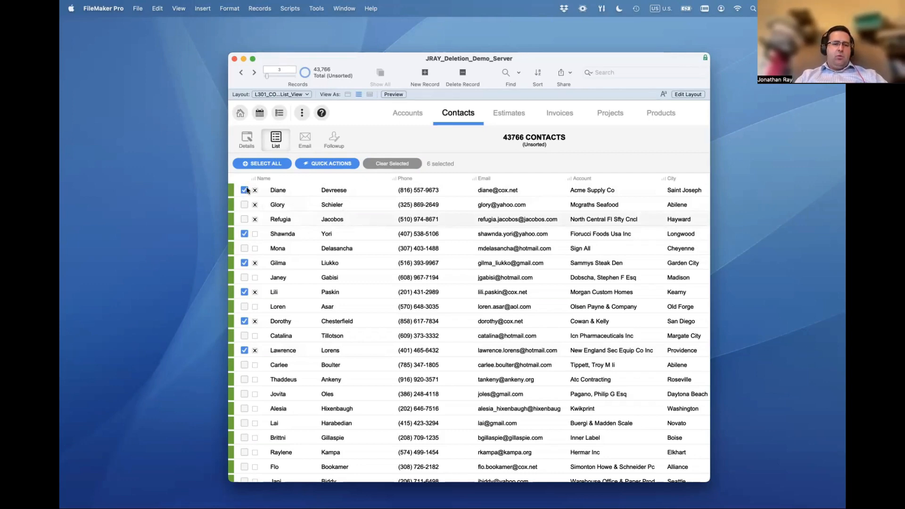
click(244, 205)
click(244, 219)
click(244, 190)
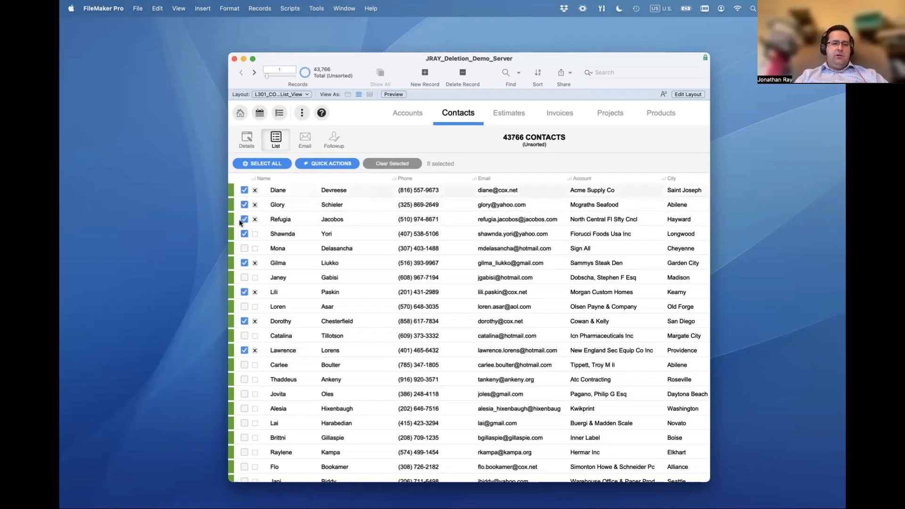
Remove the flag_selection checkbox from the layout, extend Name_First back over the freed space, and return to Browse mode
key(super+l)
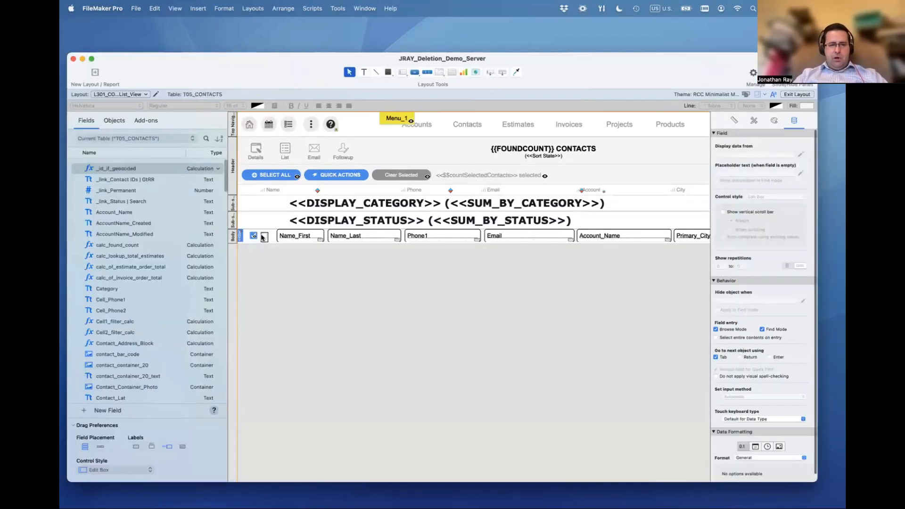
click(279, 239)
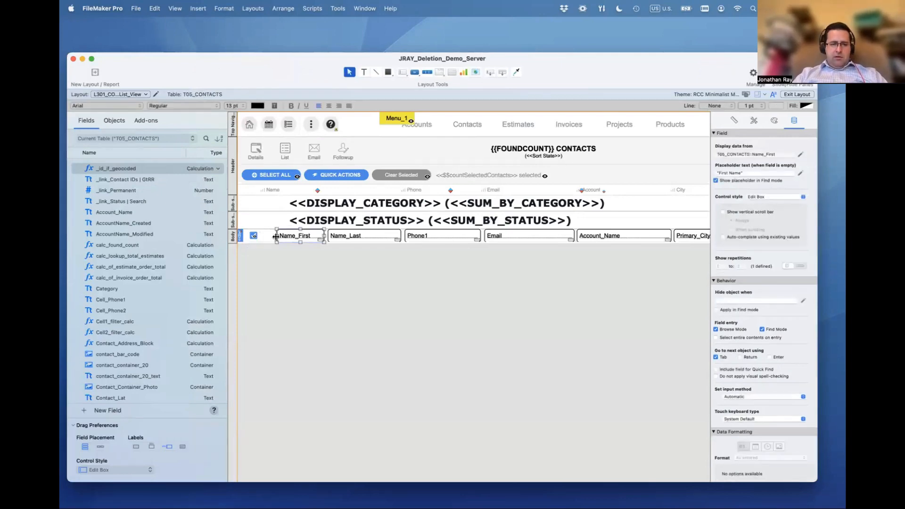
drag(277, 236, 264, 236)
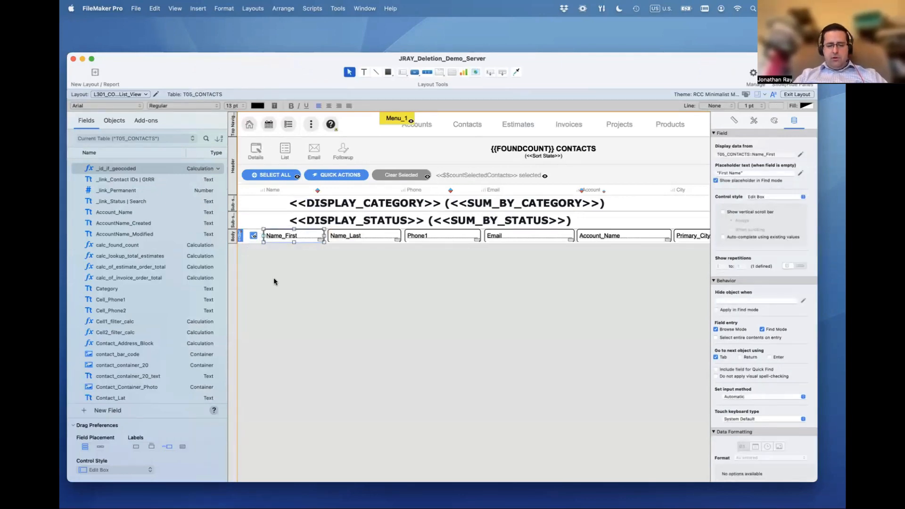
scroll(273, 278, down, 1)
key(super+b)
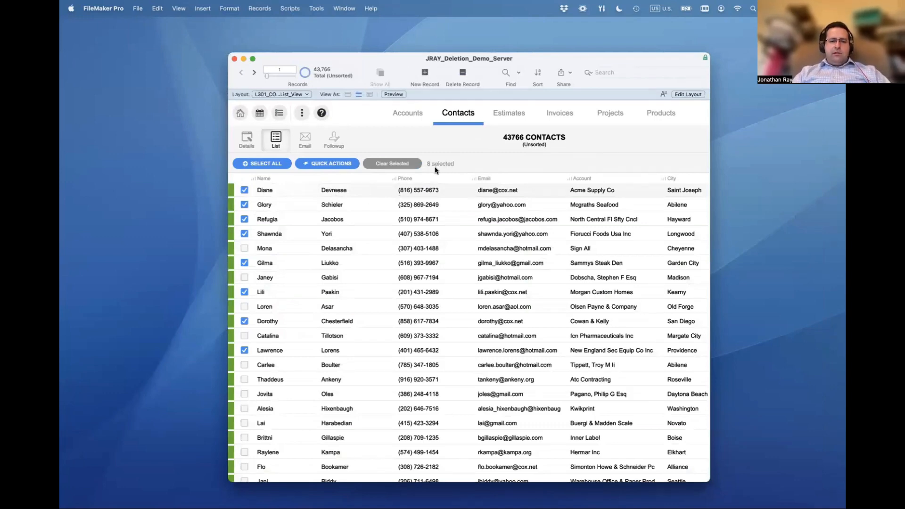
Examine the list of IDs stored in the $$selectedContactIDs variable in the Data Viewer, and close it without changes
click(317, 8)
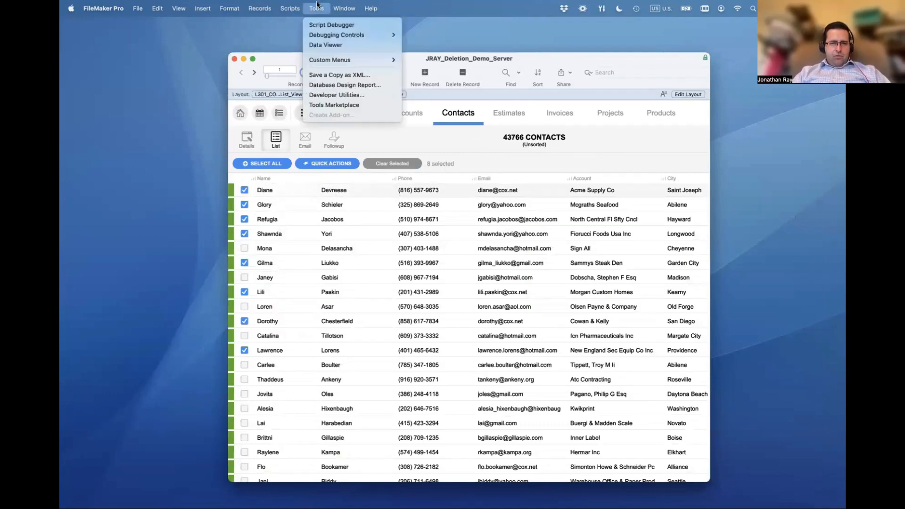
click(321, 44)
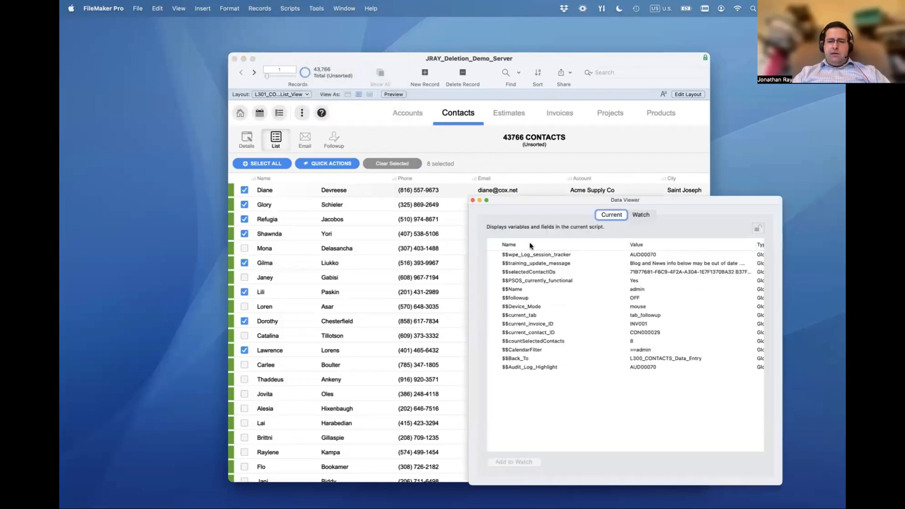
click(522, 273)
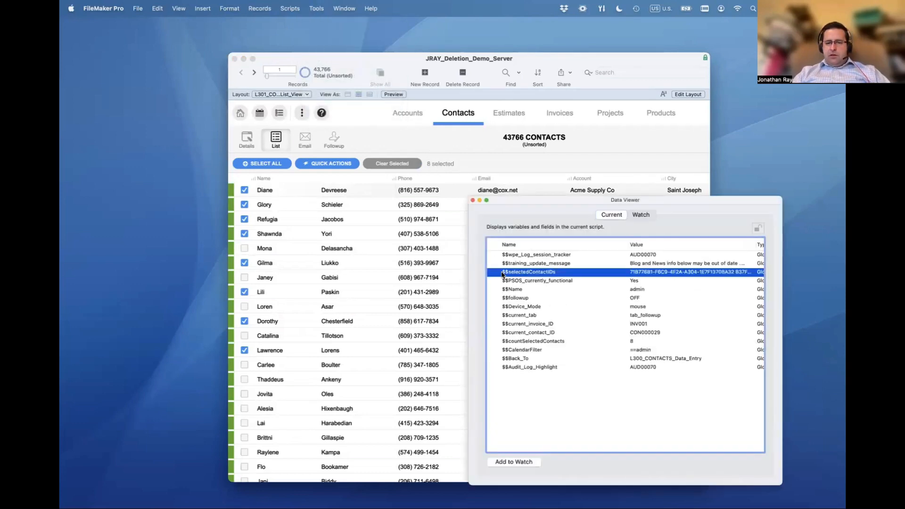
double_click(547, 272)
drag(518, 200, 377, 146)
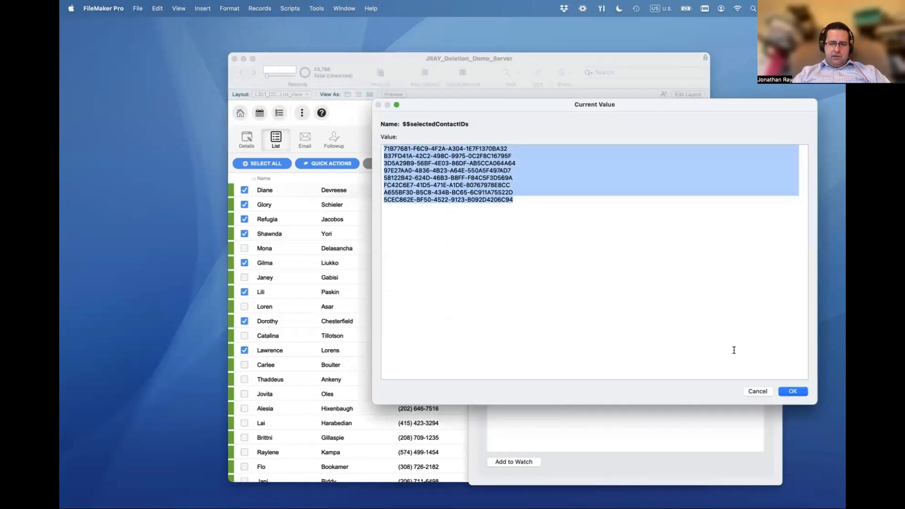
click(757, 391)
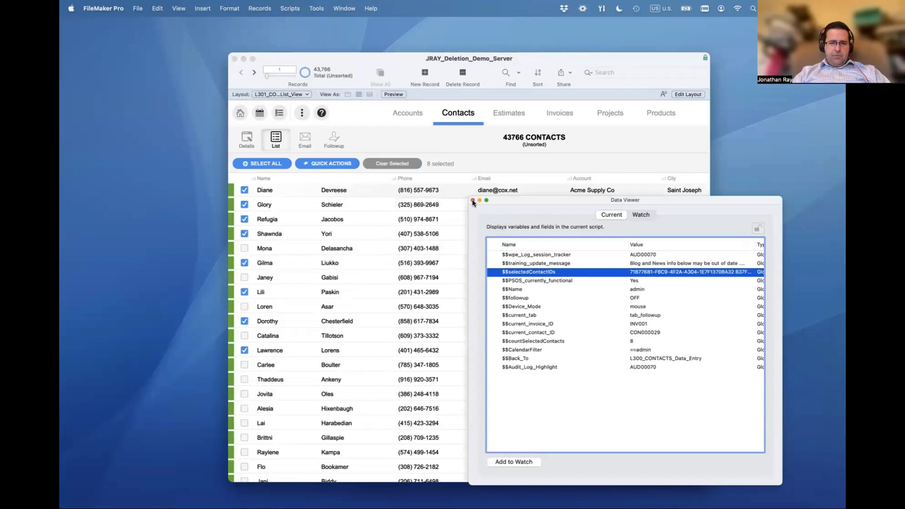
key(super+w)
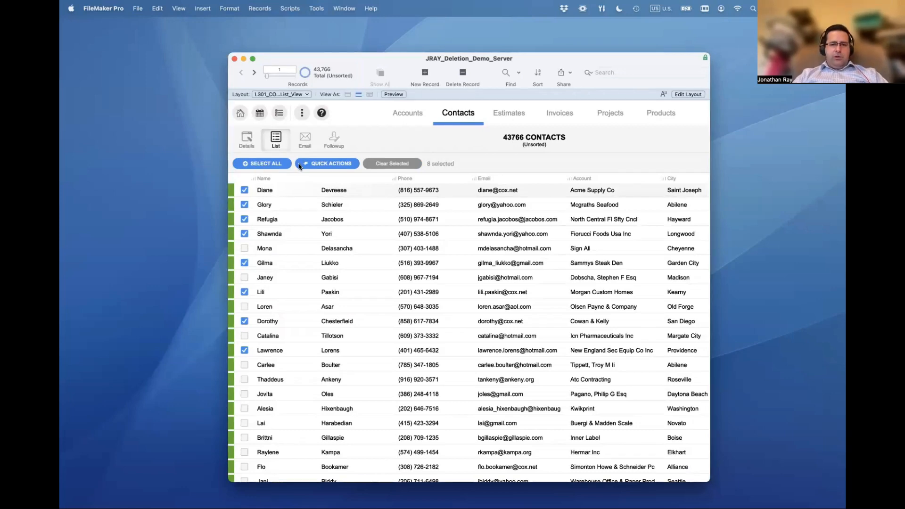
Find all contacts whose State is "ca"
click(259, 5)
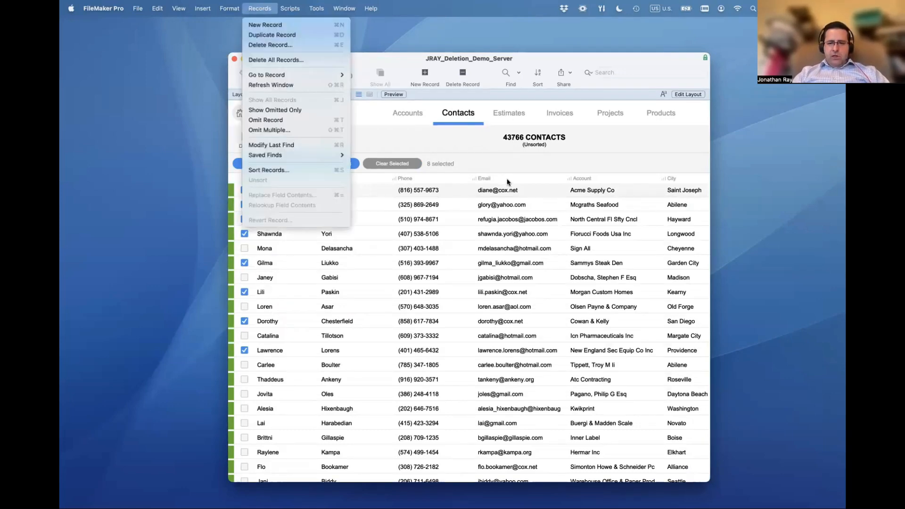
click(540, 156)
key(super+f)
scroll(586, 259, right, 5)
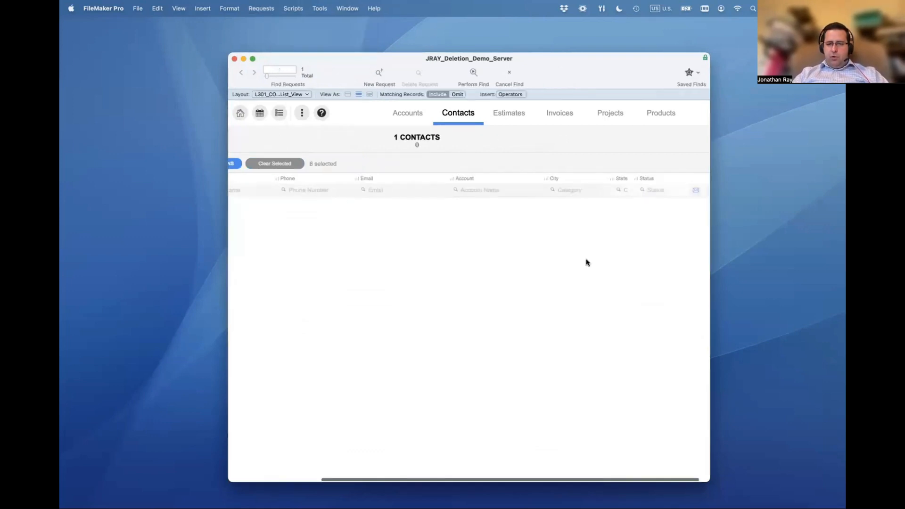
scroll(627, 205, right, 1)
click(612, 191)
text(ca)
key(Return)
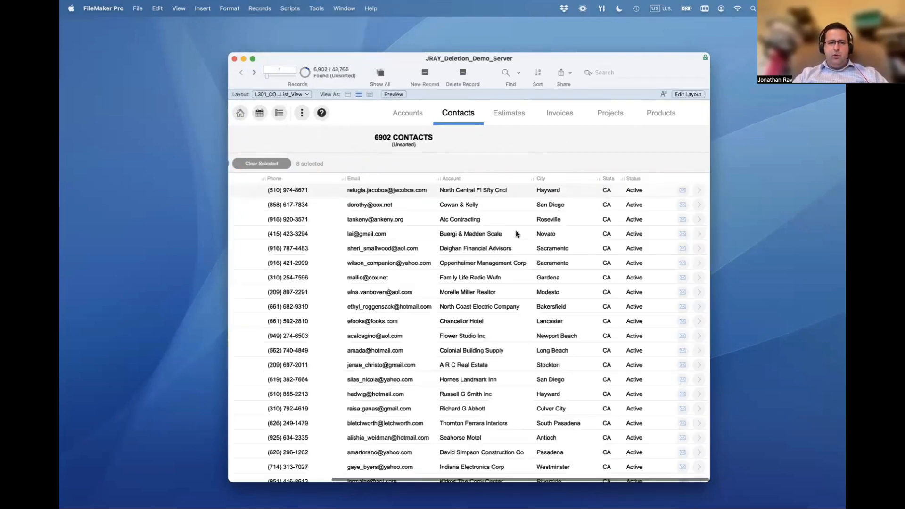
Add all contacts in the current found set to the selection
scroll(516, 233, left, 3)
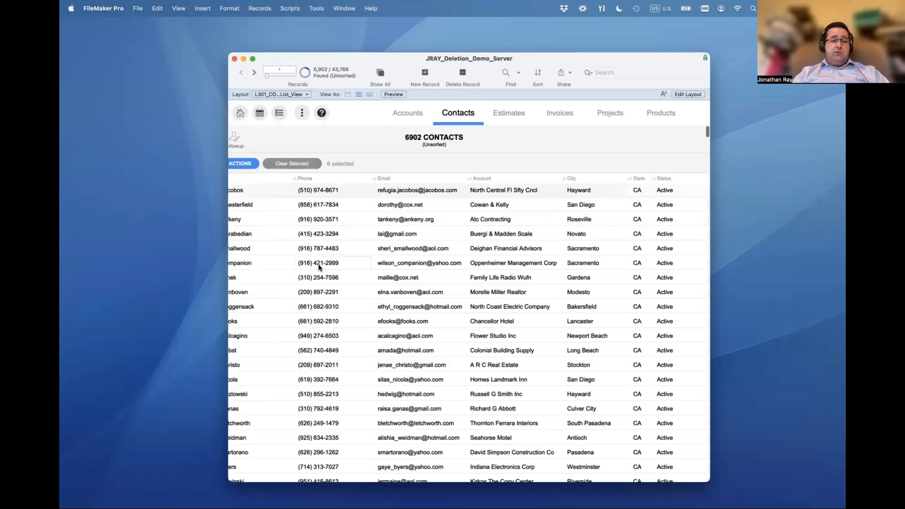
scroll(319, 267, left, 5)
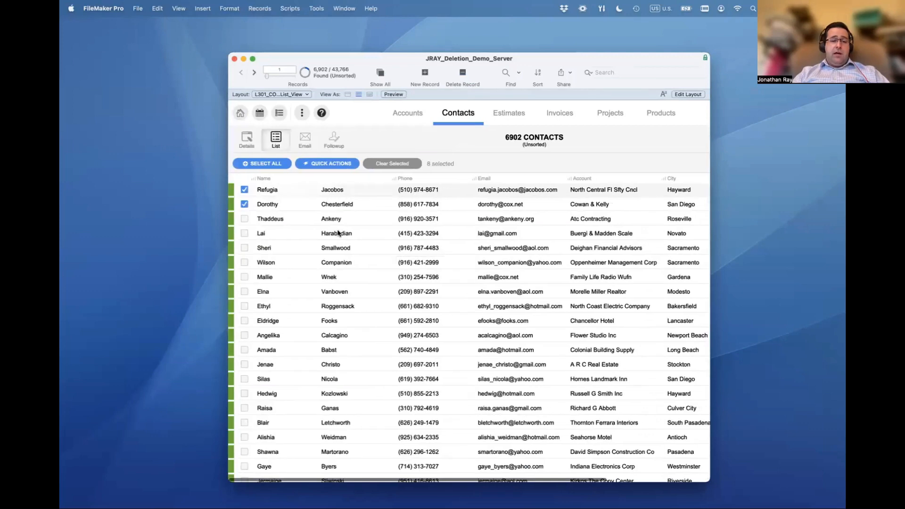
click(259, 164)
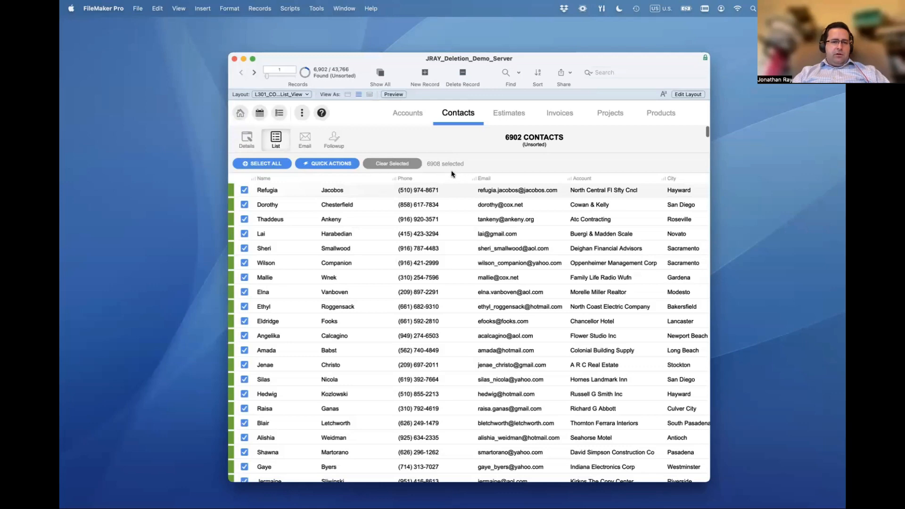
Run the select-all action under the Script Debugger and step through "Select All Contacts in Found Set" to the line that sets $$selectedContactIDs
click(316, 8)
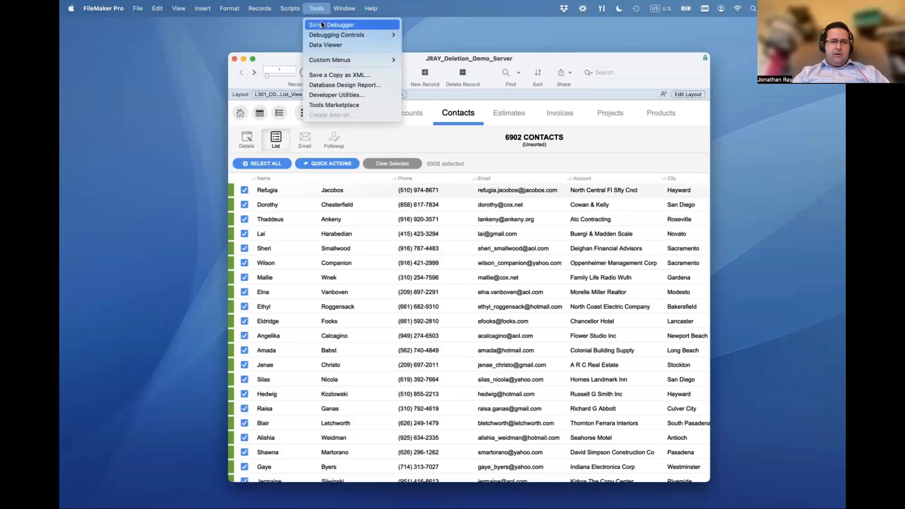
click(322, 25)
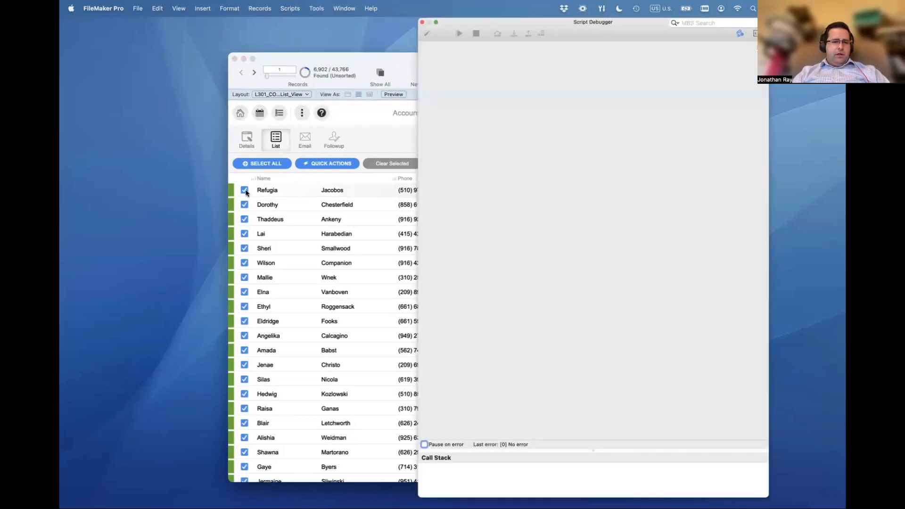
click(263, 163)
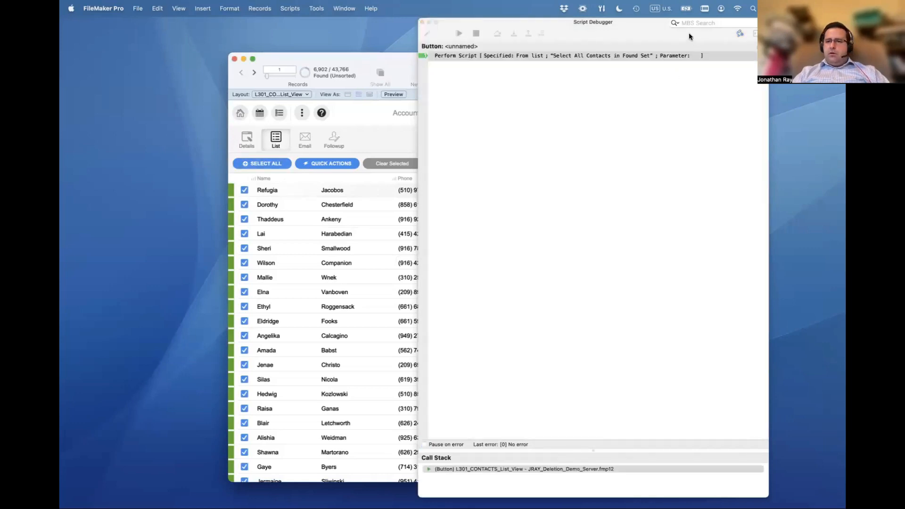
drag(688, 33, 685, 76)
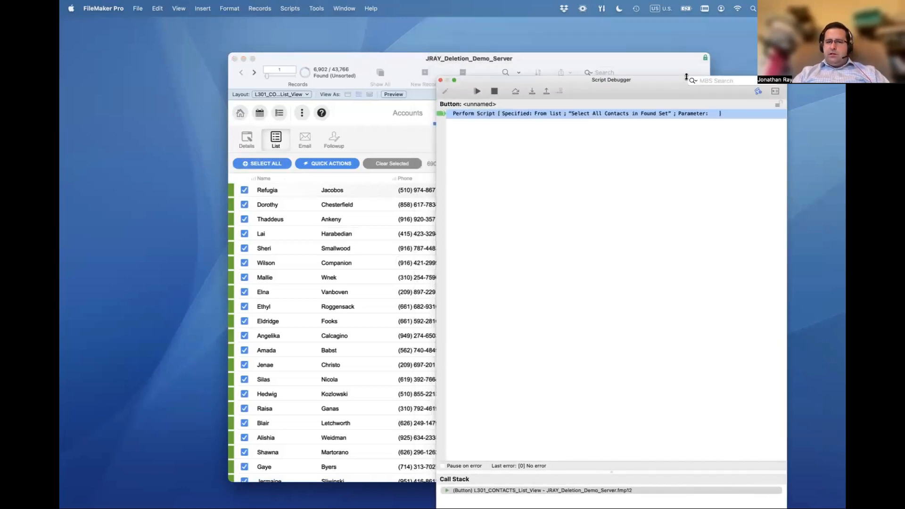
click(533, 91)
drag(585, 88, 614, 67)
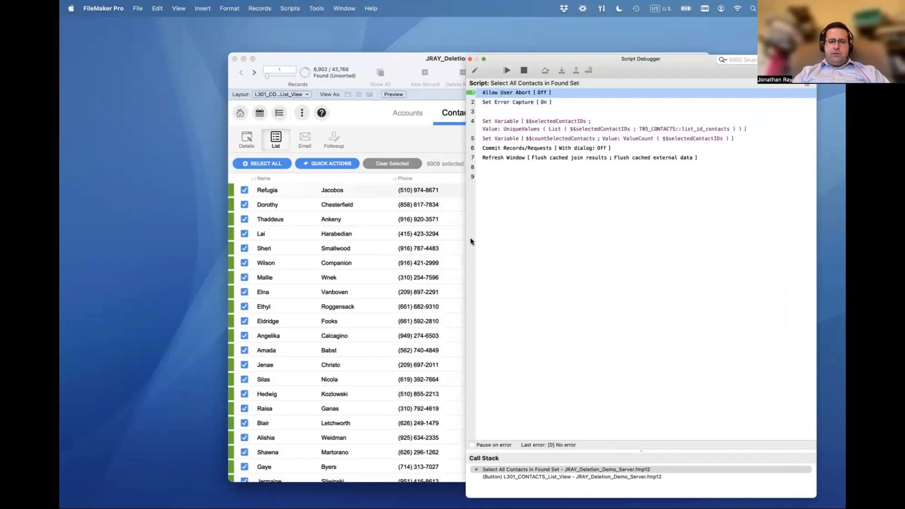
drag(466, 242, 393, 239)
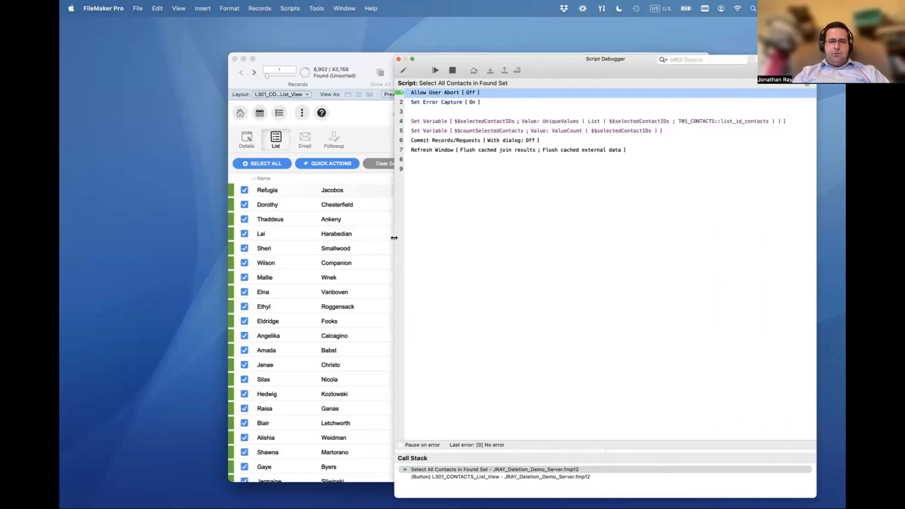
click(489, 72)
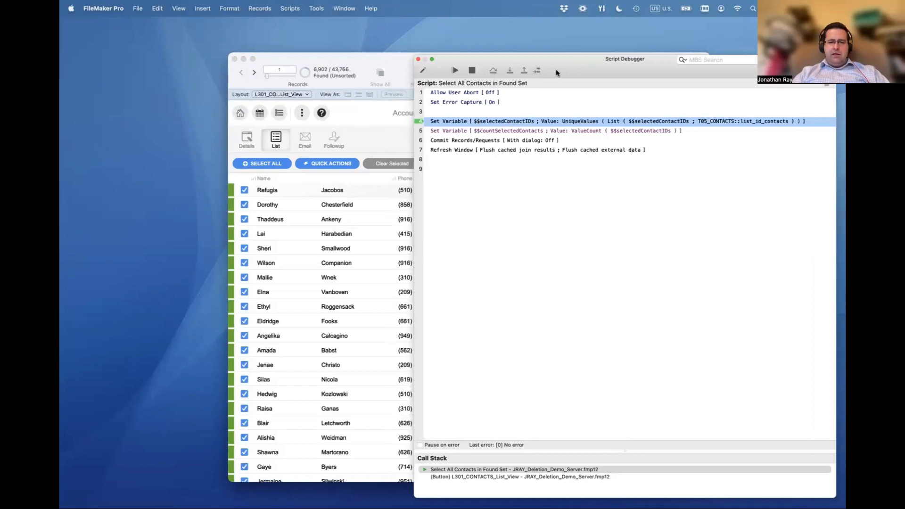
drag(536, 70, 555, 70)
Inspect the $$selectedContactIDs variable in the Data Viewer alongside the paused script
click(319, 8)
click(325, 44)
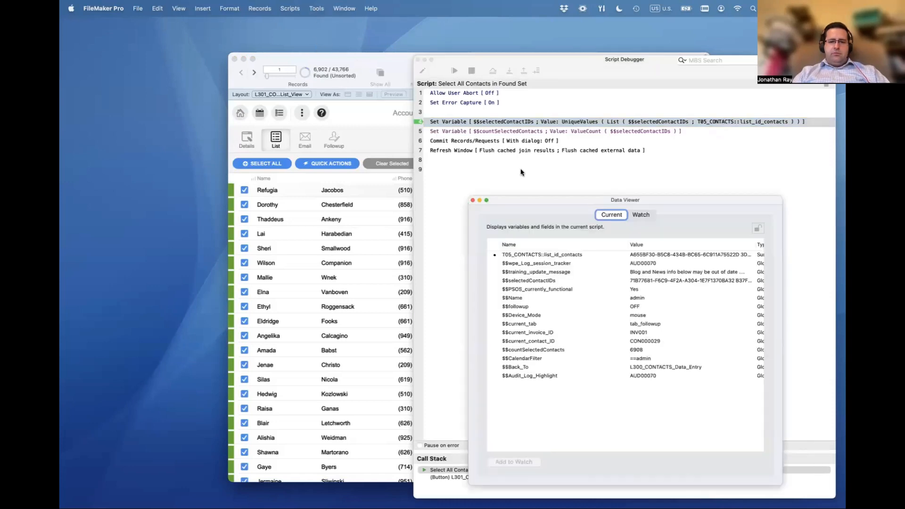
drag(532, 200, 268, 168)
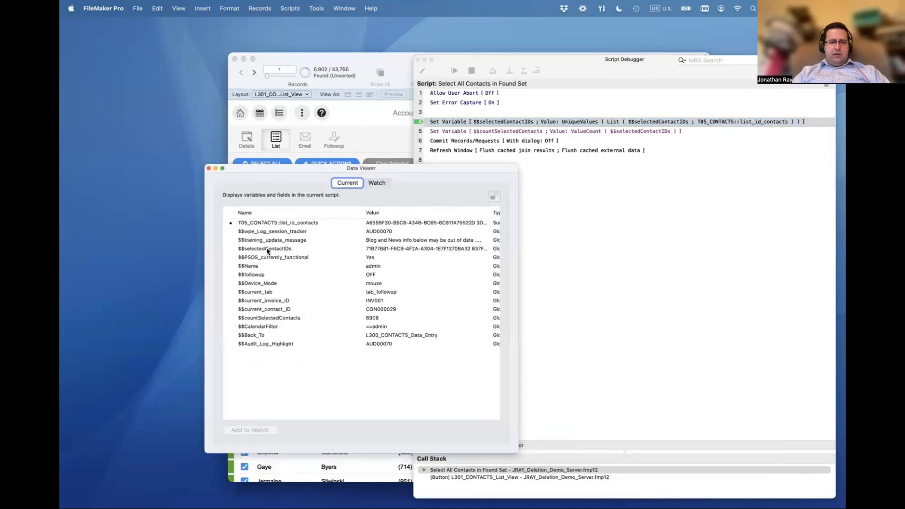
click(381, 249)
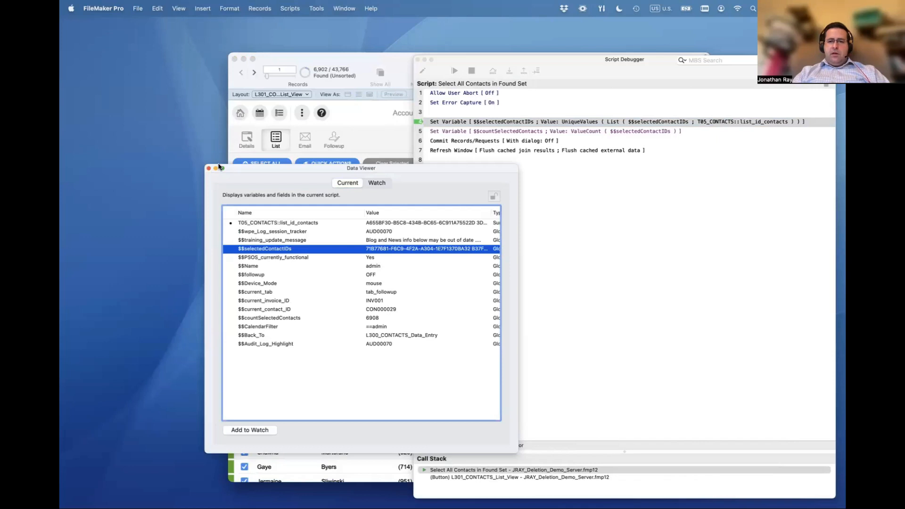
drag(459, 173, 423, 280)
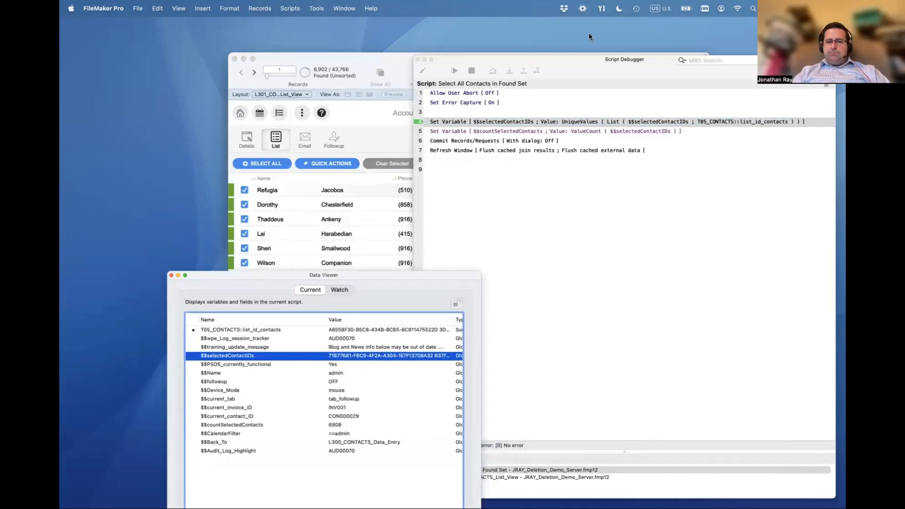
Close the Data Viewer, halt the paused script, and close the Script Debugger
click(565, 124)
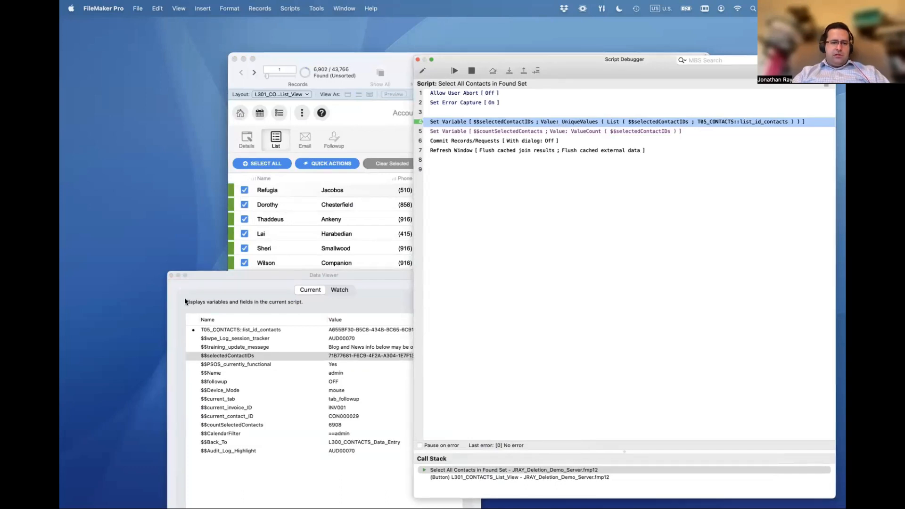
click(170, 277)
click(472, 72)
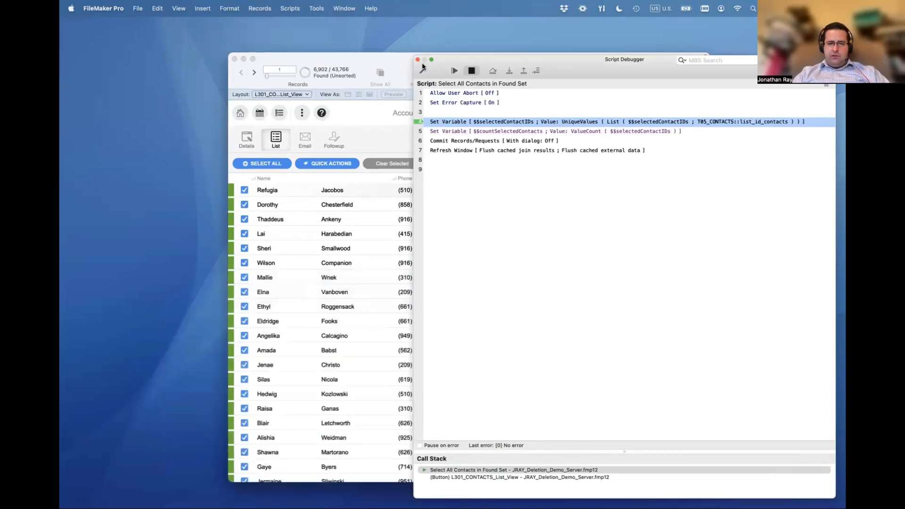
key(super+w)
Find all contacts whose City is "san jose"
key(super+f)
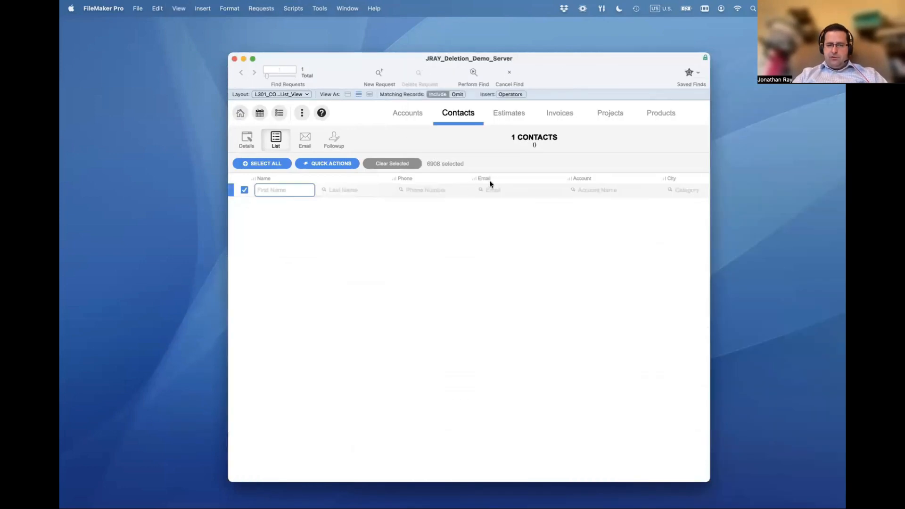
click(681, 190)
text(san jose)
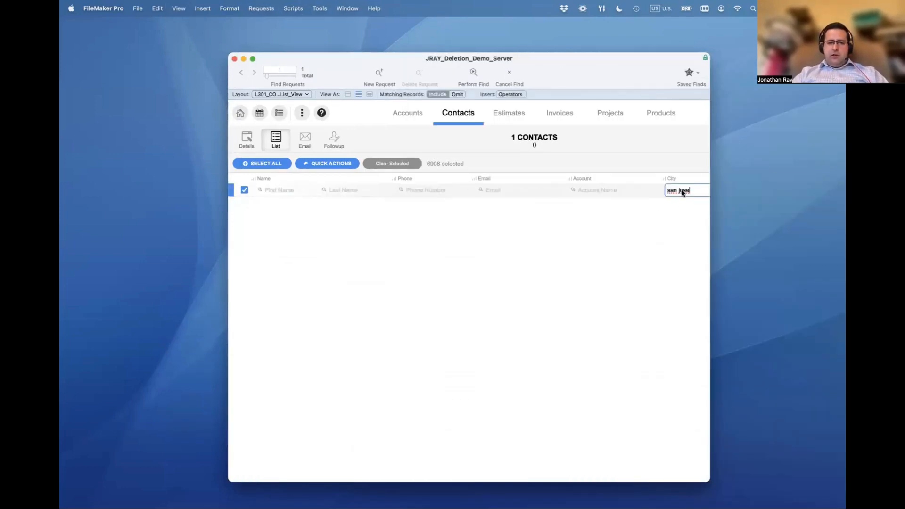
key(Return)
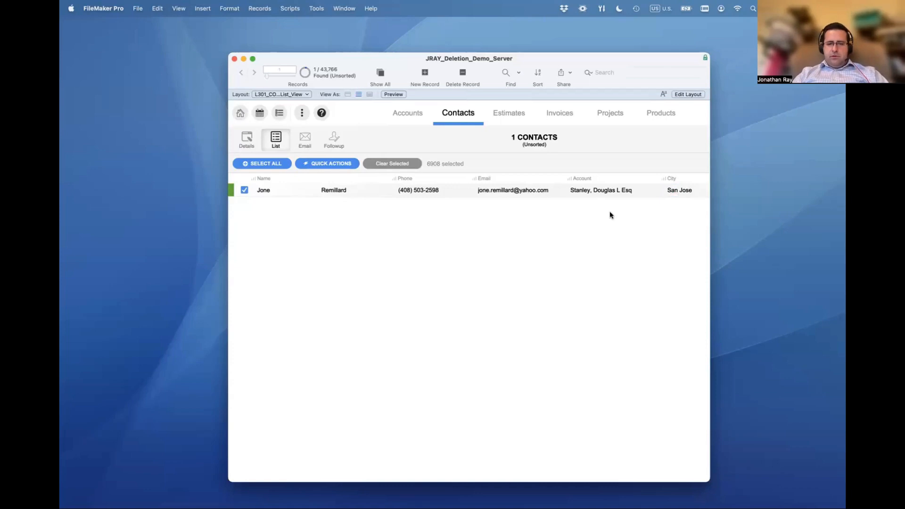
Find all contacts whose City matches "san" and review which of them are still selected
key(super+f)
click(686, 189)
text(san)
key(Return)
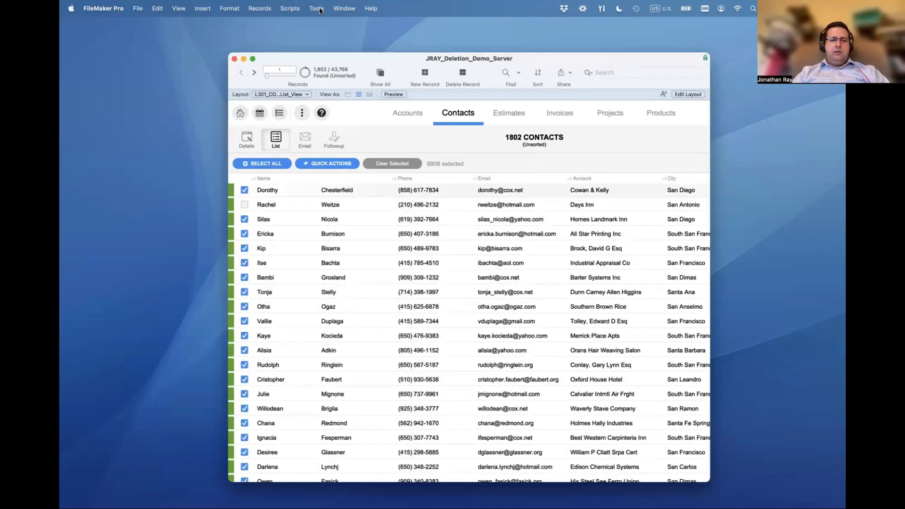
scroll(330, 283, down, 10)
scroll(317, 281, down, 1)
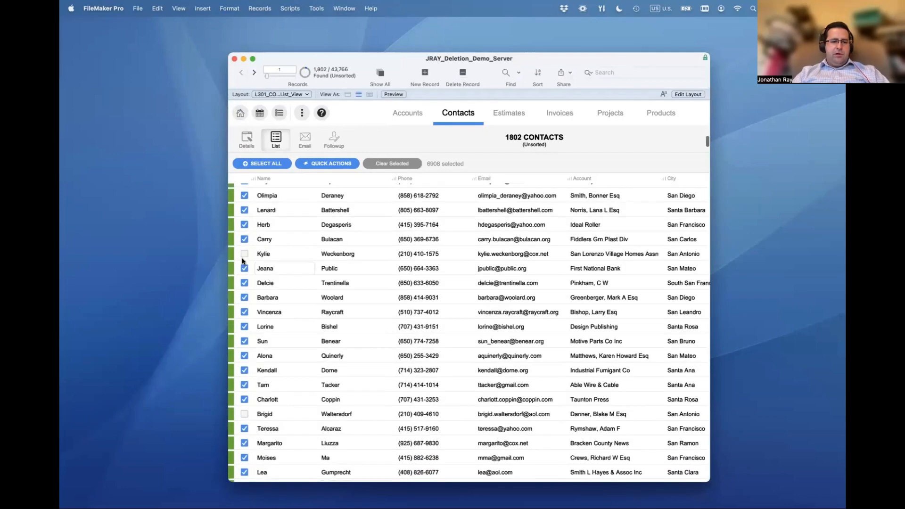
scroll(370, 334, down, 5)
scroll(370, 334, down, 5)
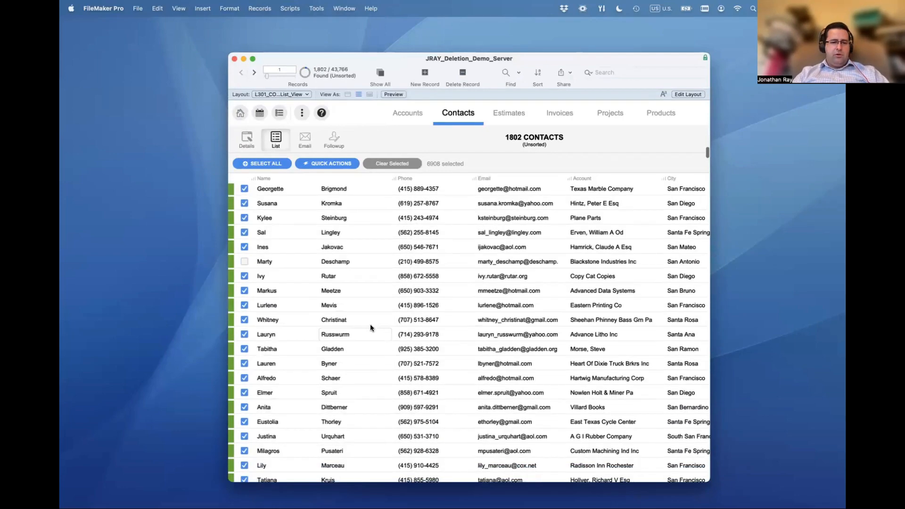
scroll(370, 334, up, 20)
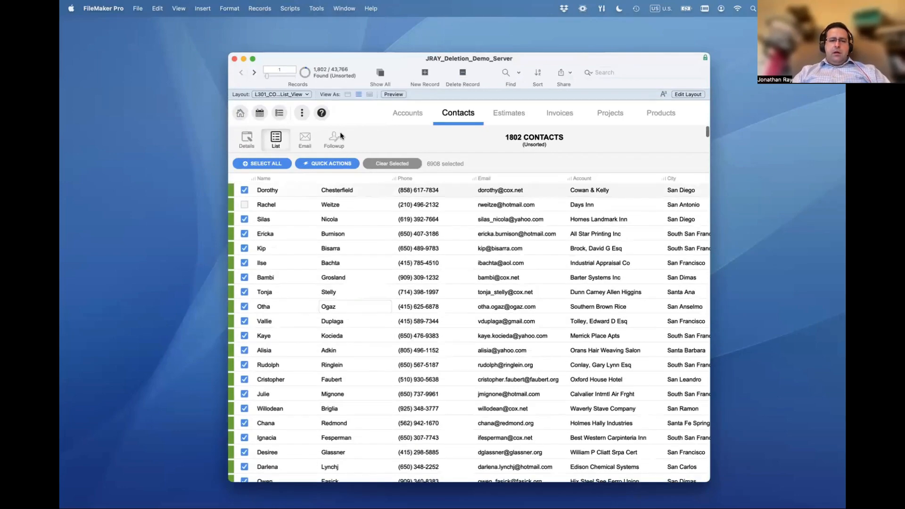
Debug the select-all script again on the new found set, stopping at the Set Variable line for $$selectedContactIDs
click(316, 8)
click(318, 26)
click(276, 165)
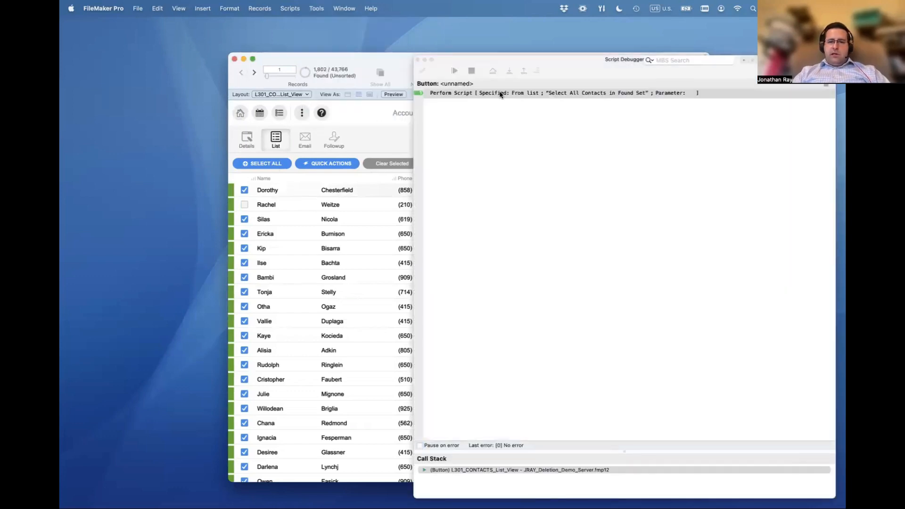
click(507, 70)
click(507, 71)
click(507, 71)
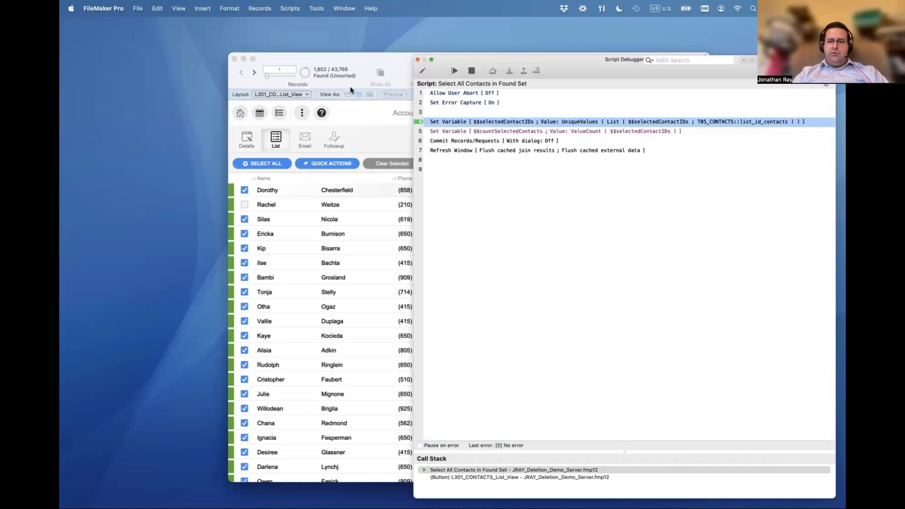
Start a new watch expression with the summary field T05_CONTACTS::list_id_contacts in the Data Viewer and evaluate it to review the ID list
key(ctrl+d)
click(339, 237)
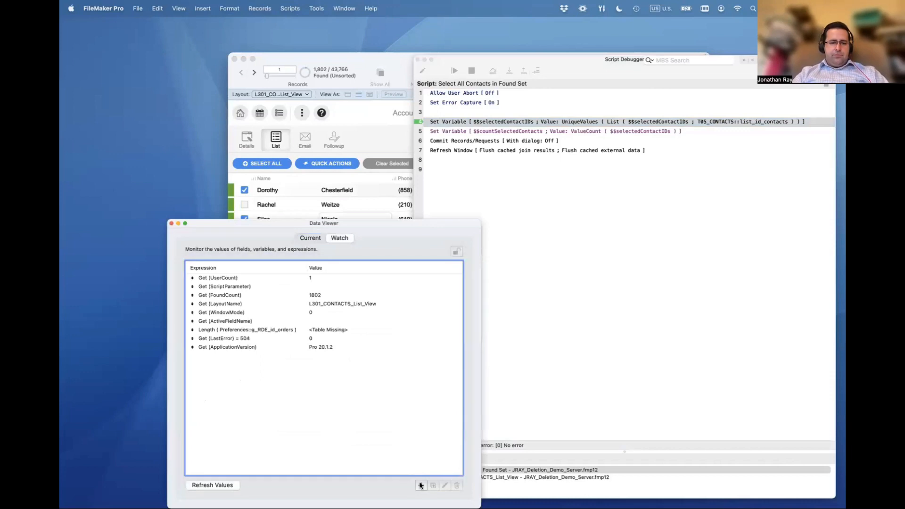
click(329, 167)
text(list)
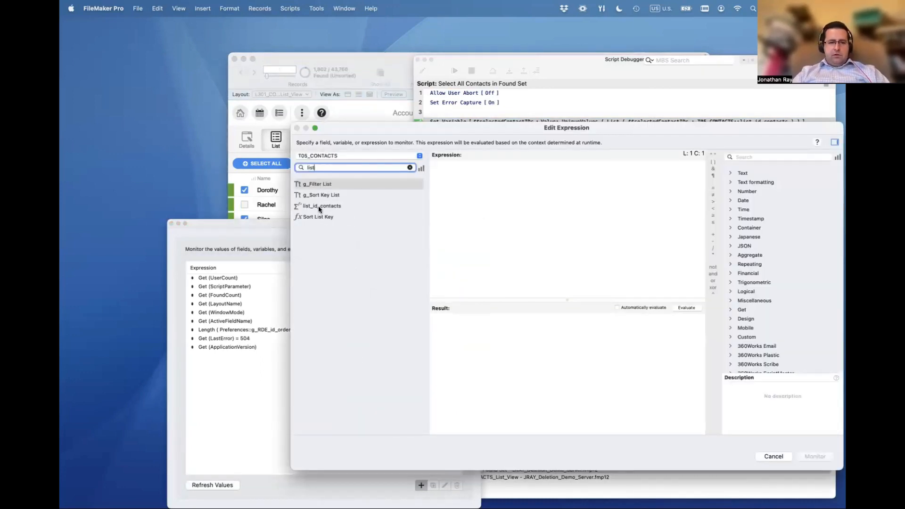
drag(322, 206, 488, 168)
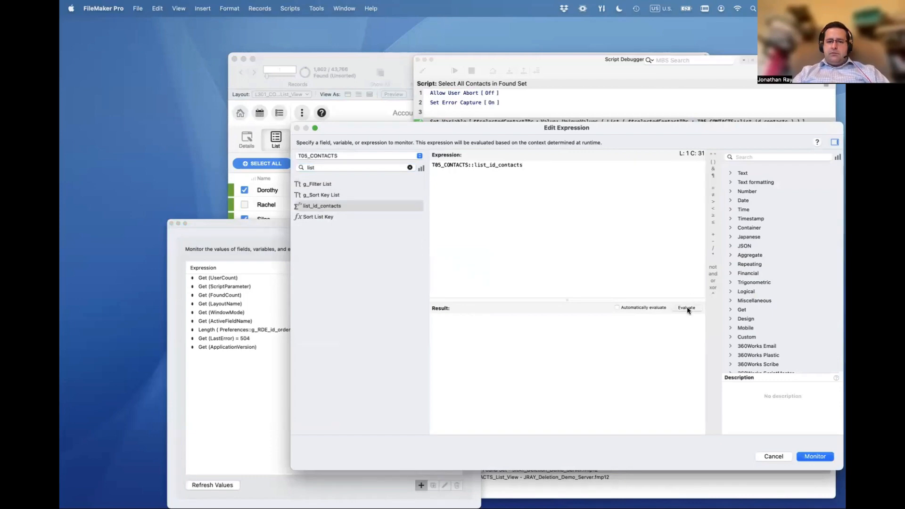
scroll(525, 382, down, 10)
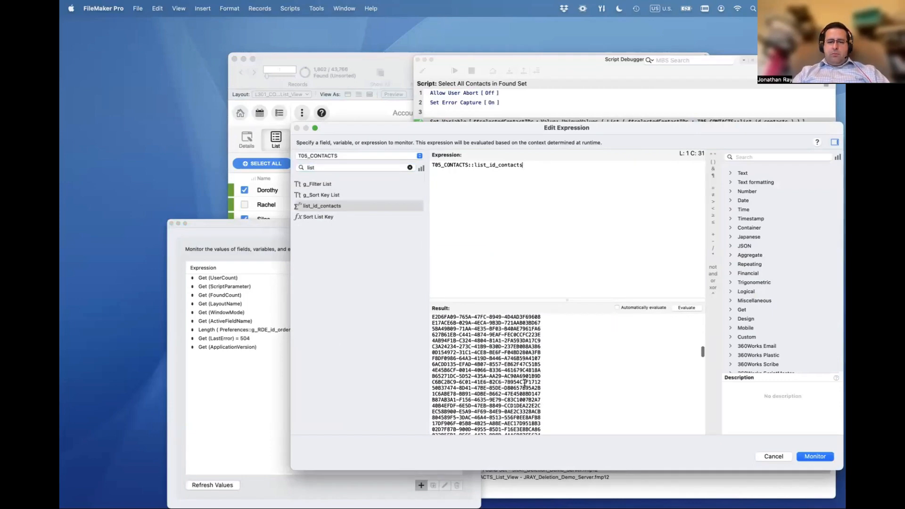
scroll(524, 383, down, 10)
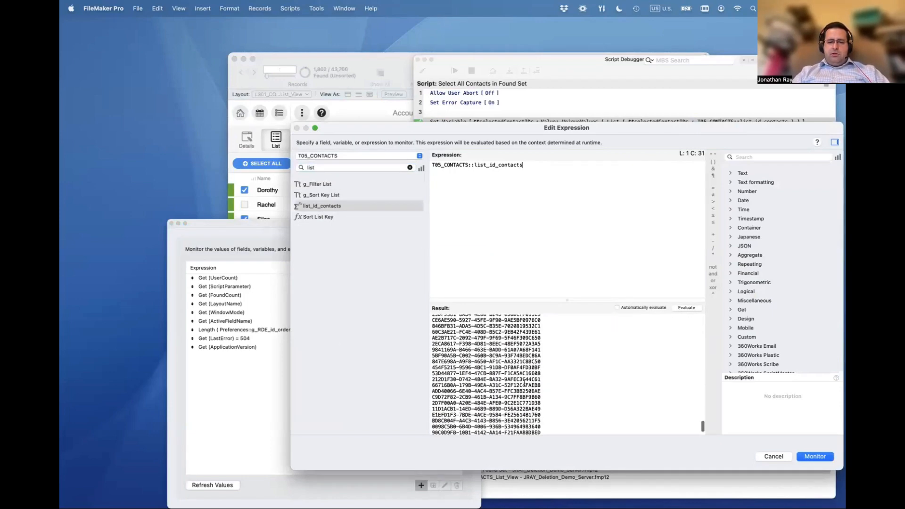
Wrap the field in ValueCount ( T05_CONTACTS::list_id_contacts ) and evaluate the expression to count the IDs
click(431, 166)
text(ValueCount ( text ))
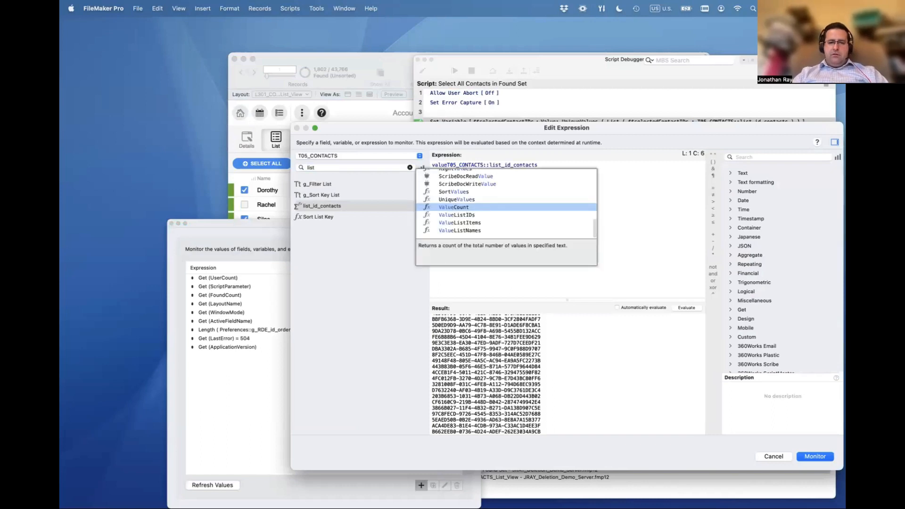
key(Return)
drag(589, 166, 488, 166)
key(ctrl+x)
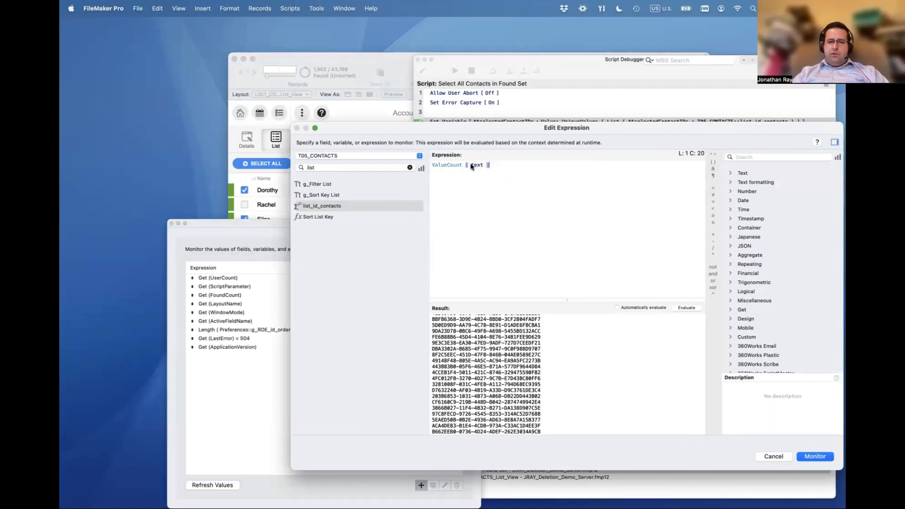
double_click(476, 165)
key(ctrl+v)
click(688, 308)
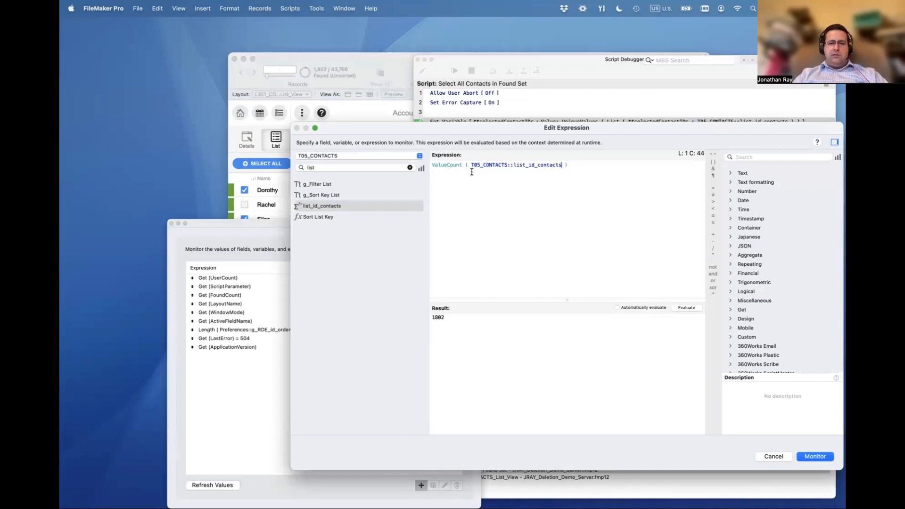
Remove the ValueCount wrapper so the expression is only T05_CONTACTS::list_id_contacts, and list the IDs again
drag(470, 164, 416, 166)
key(BackSpace)
key(super+Right)
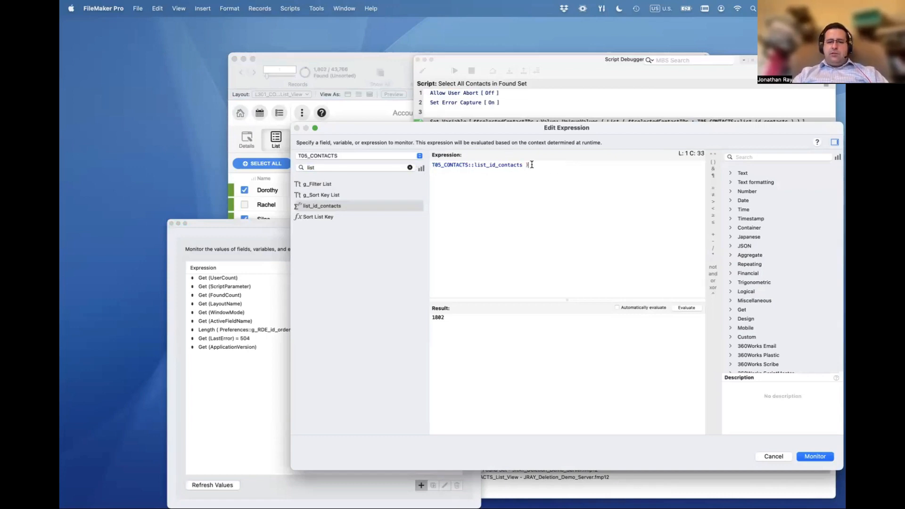
key(BackSpace)
key(BackSpace)
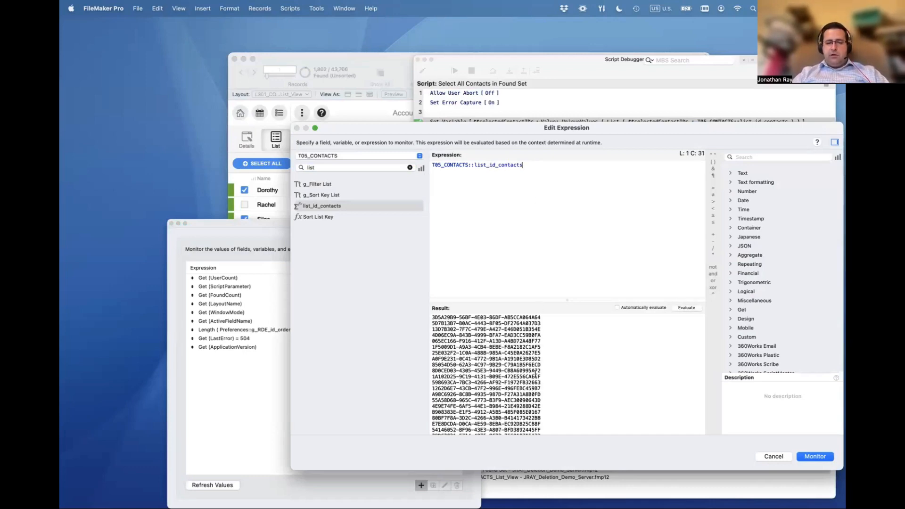
Discard the T05_CONTACTS::list_id_contacts watch expression without monitoring it and close the Data Viewer
drag(474, 164, 523, 166)
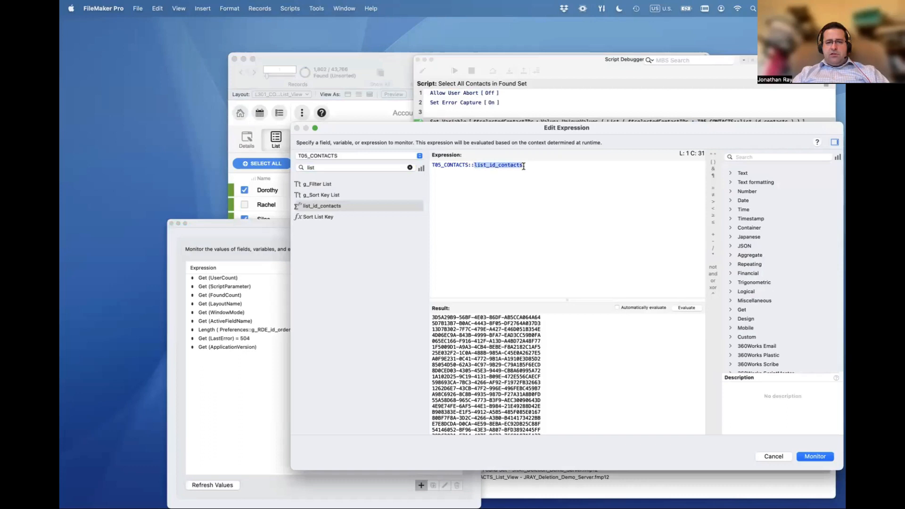
click(774, 456)
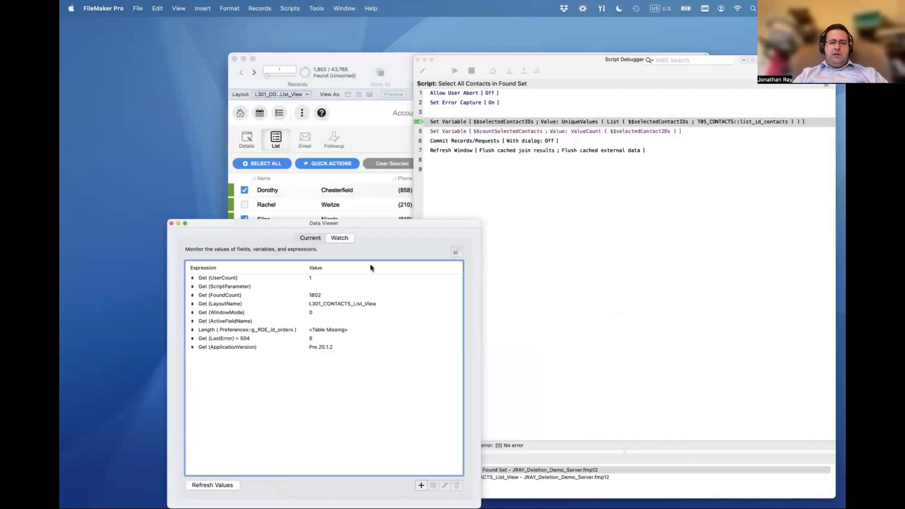
click(172, 225)
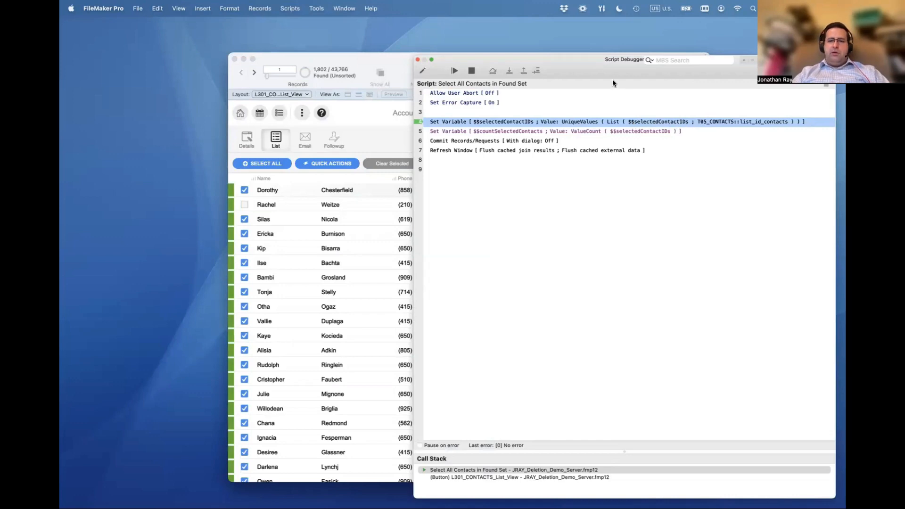
Step through the rest of the select-all script, from the $$selectedContactIDs line through the window refresh, and close the Script Debugger
mouse_move(650, 81)
mouse_down()
mouse_move(670, 80)
mouse_move(642, 75)
mouse_up()
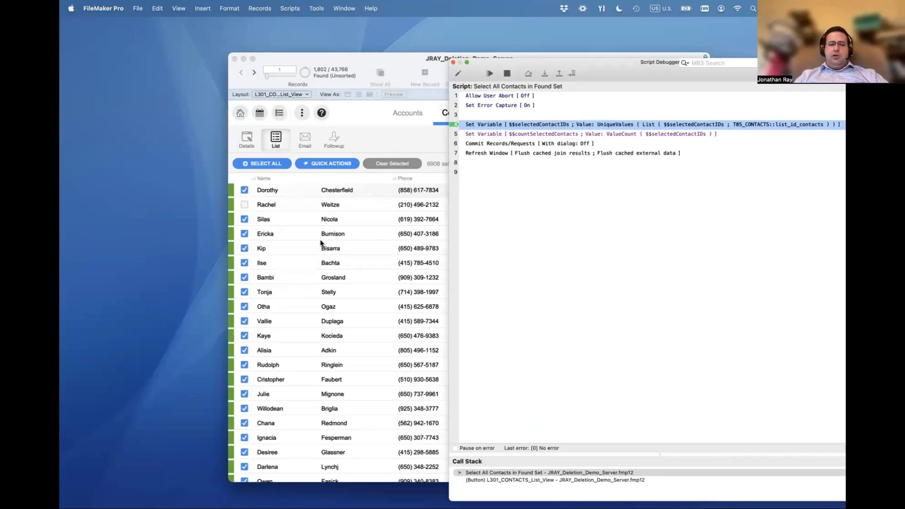
drag(619, 79, 514, 82)
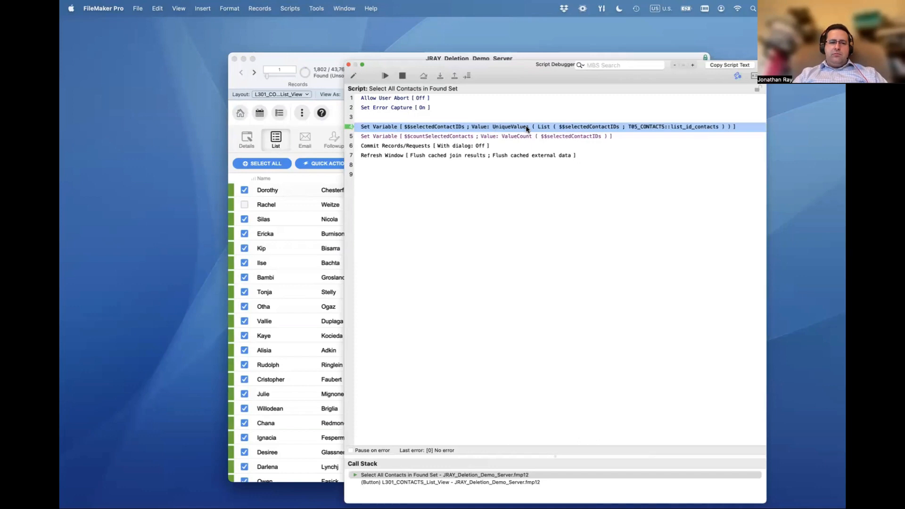
drag(440, 76, 516, 76)
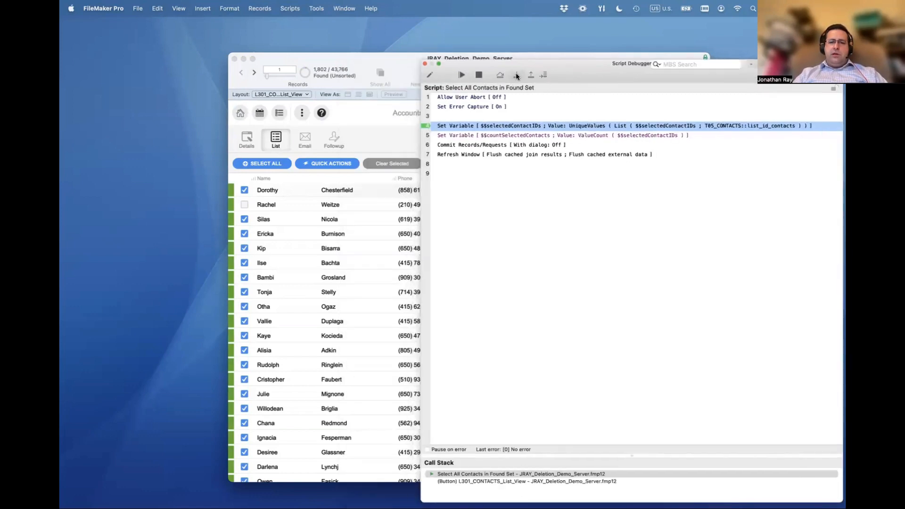
click(516, 74)
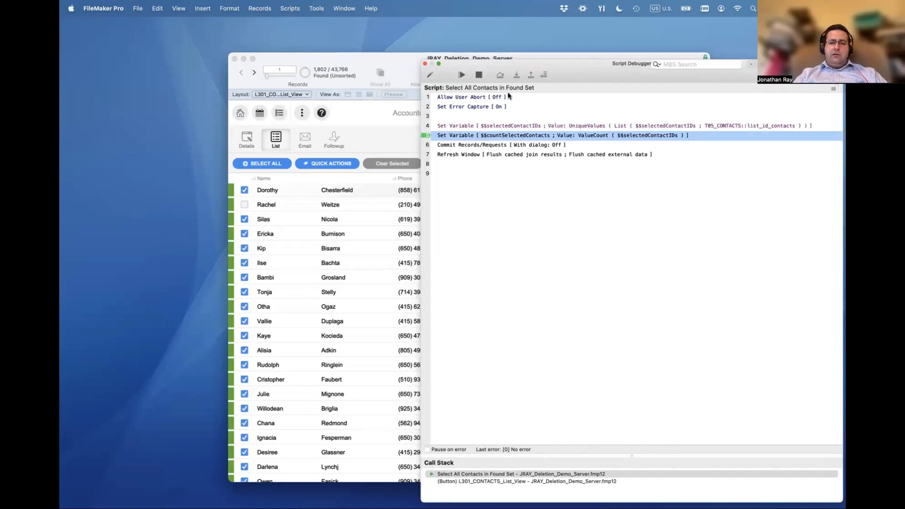
drag(583, 81, 642, 82)
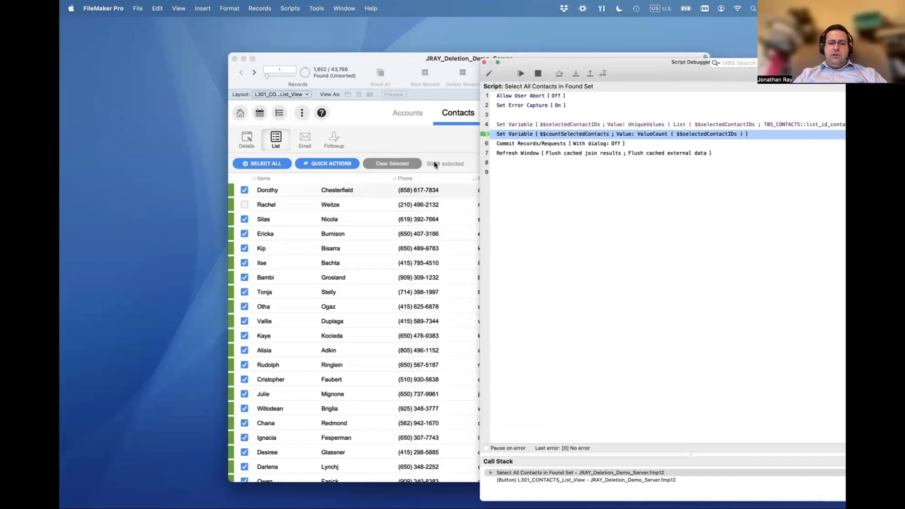
click(575, 74)
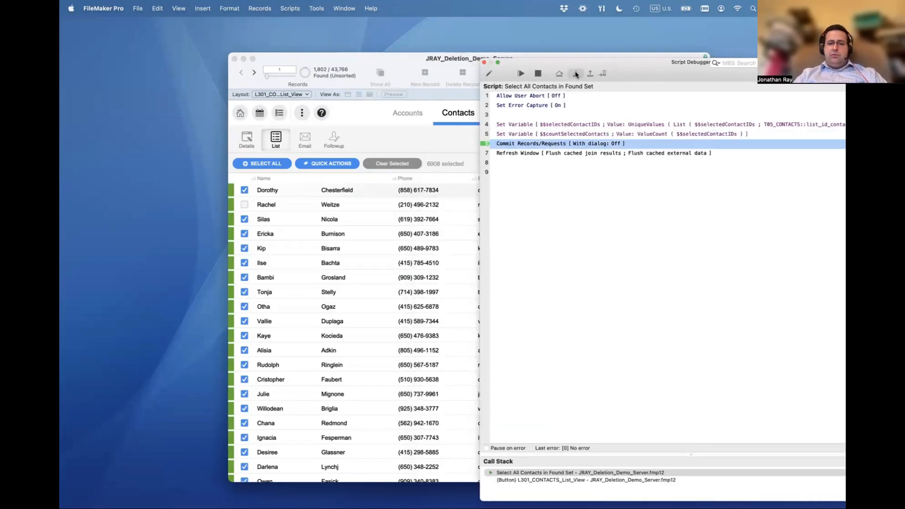
click(575, 74)
click(575, 74)
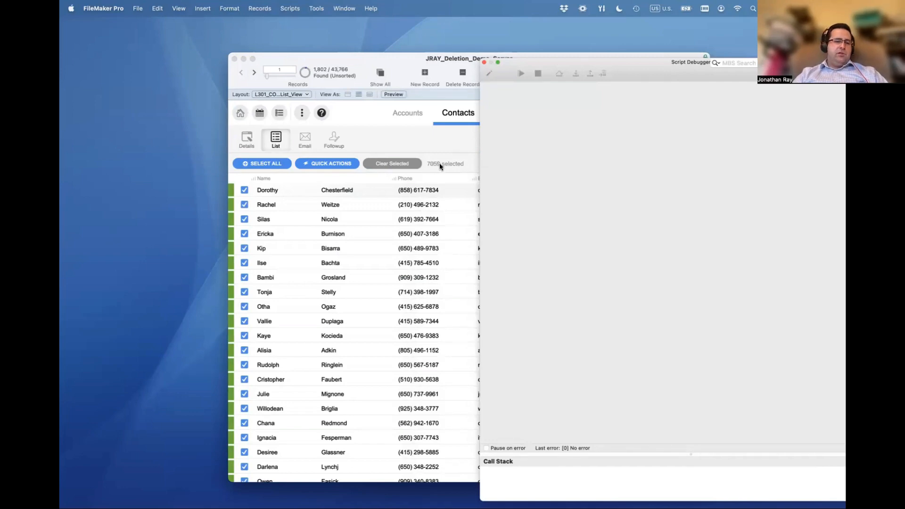
click(484, 63)
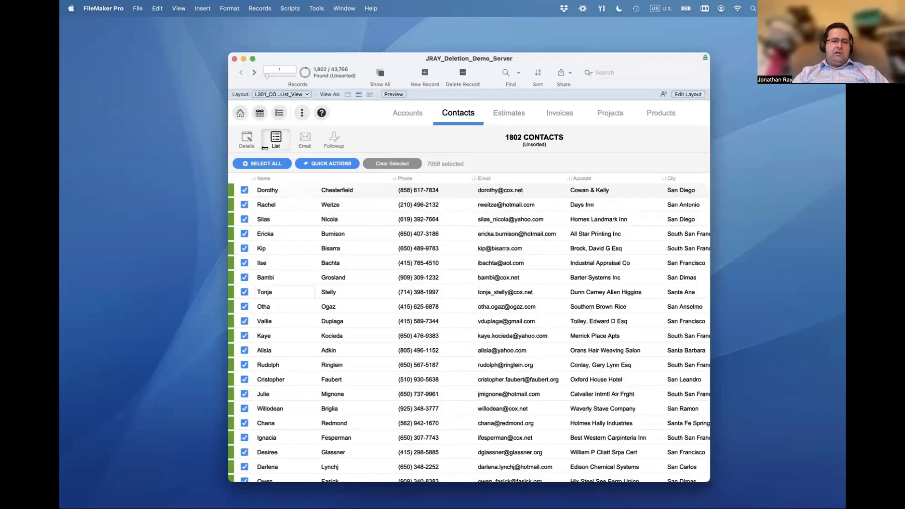
Reopen the Script Debugger, unselect the third contact in the list, and step to the Set Variable line with AddRemoveListItems
click(316, 8)
click(325, 26)
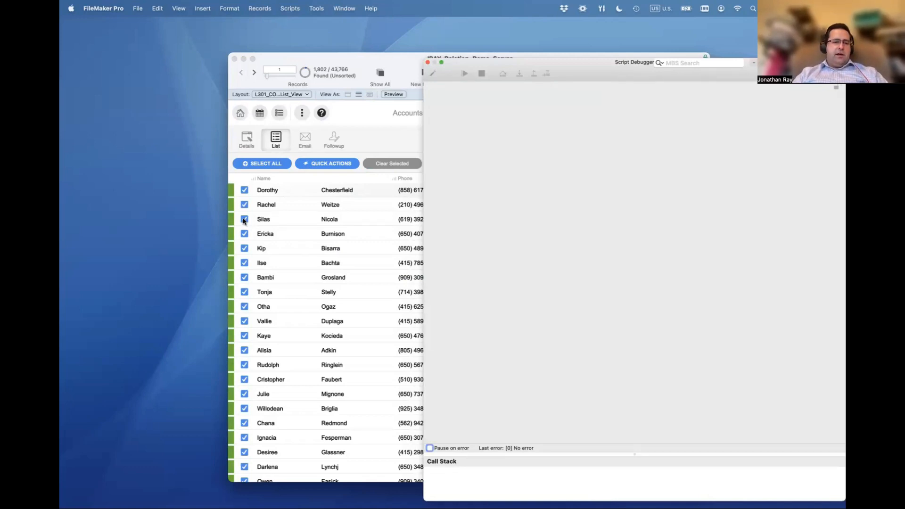
click(244, 220)
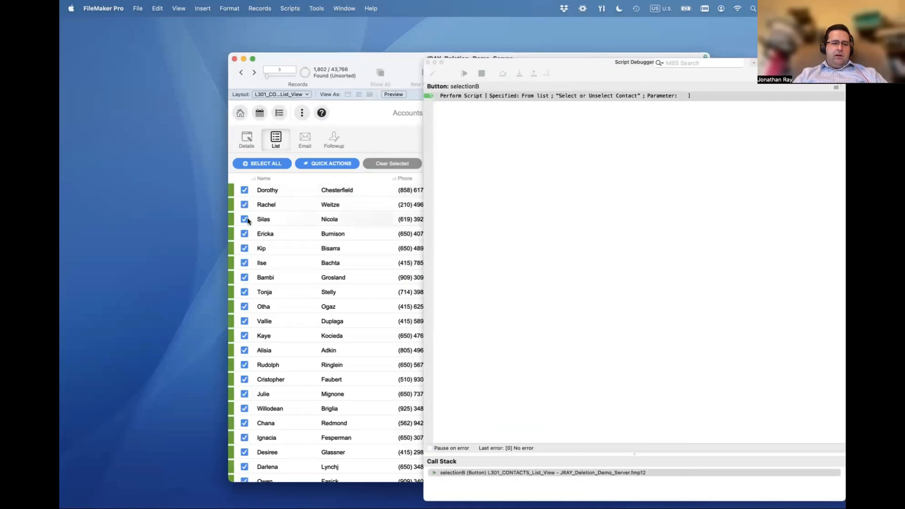
click(519, 74)
click(518, 73)
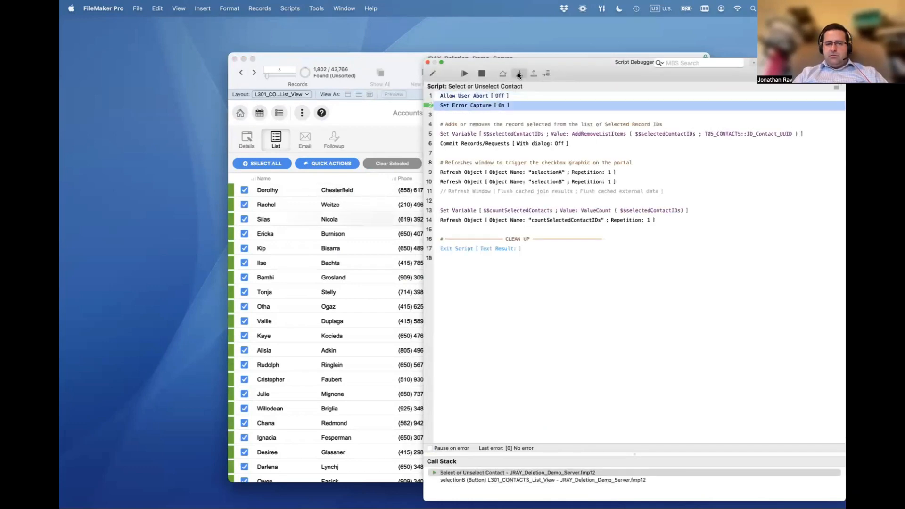
click(518, 73)
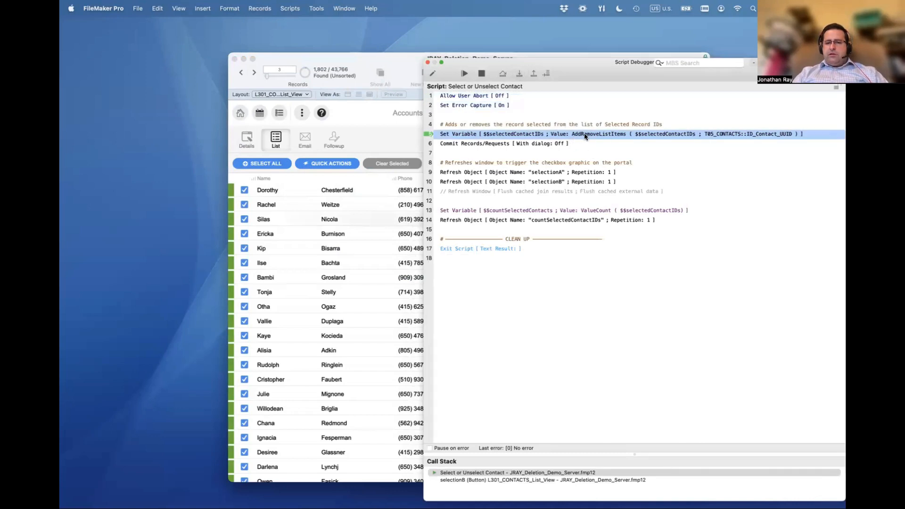
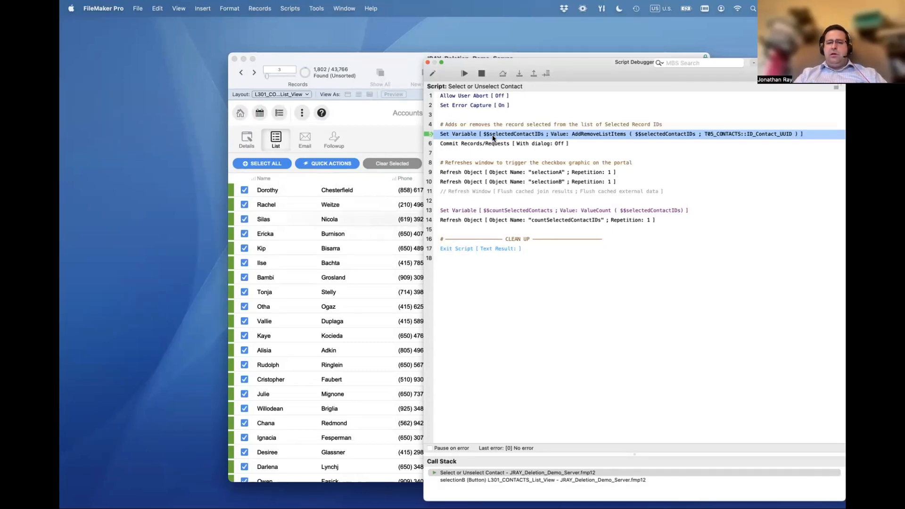
Step through the AddRemoveListItems, commit and selectionA/selectionB refresh lines, stopping at the $$countSelectedContacts line
click(518, 74)
click(518, 74)
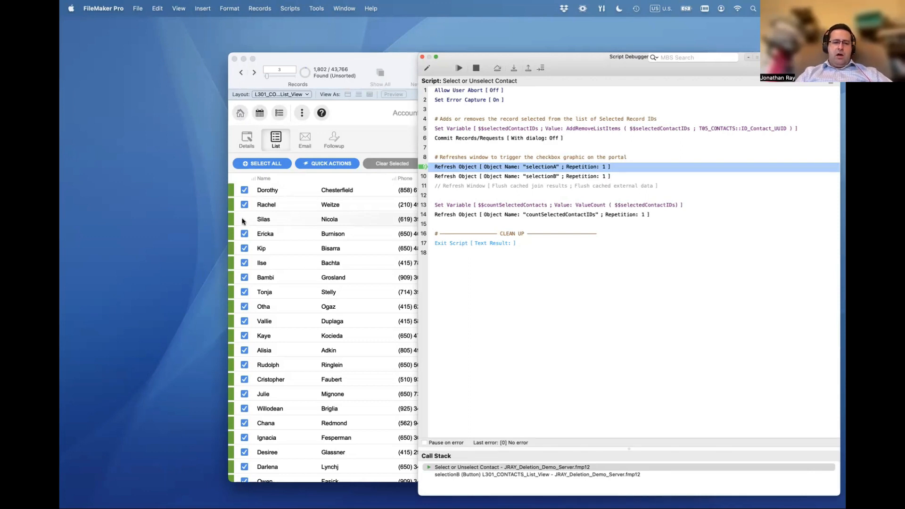
click(513, 69)
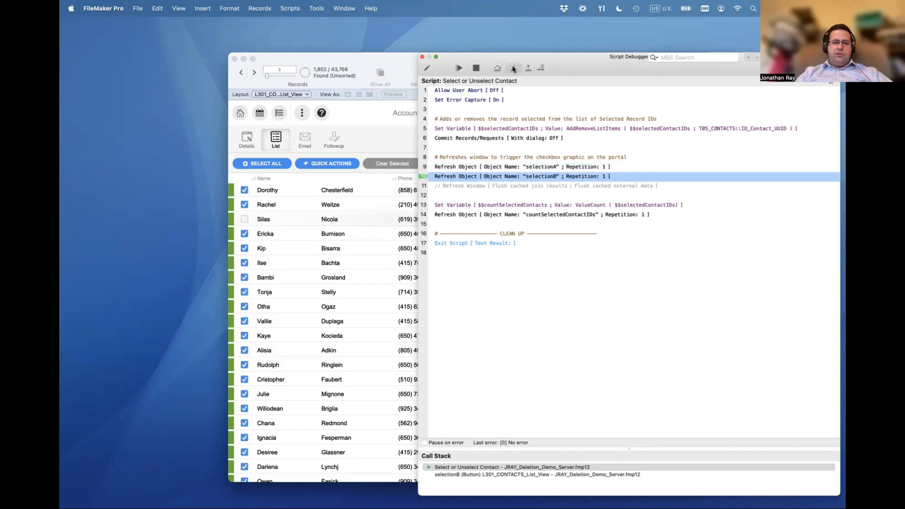
click(513, 68)
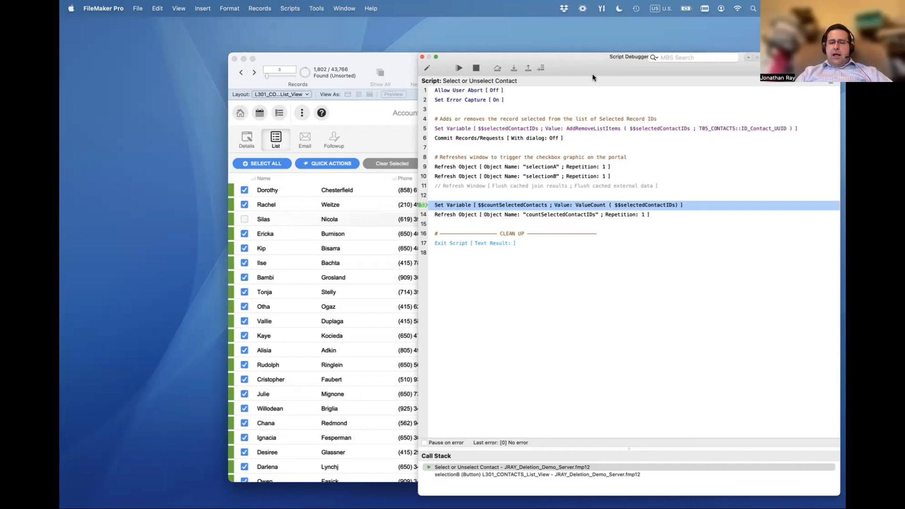
Step through the $$countSelectedContacts and countSelectedContactIDs refresh lines to finish the script, and close the Script Debugger
drag(593, 76, 641, 81)
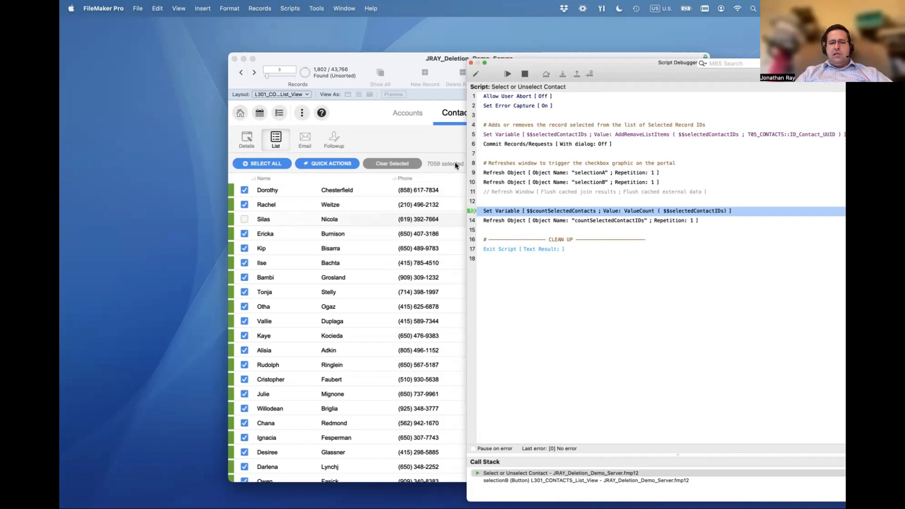
click(559, 72)
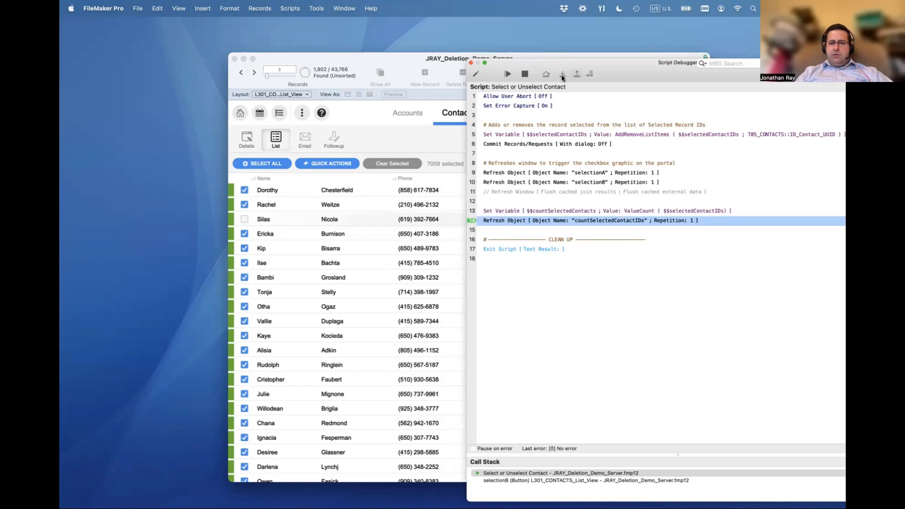
click(562, 75)
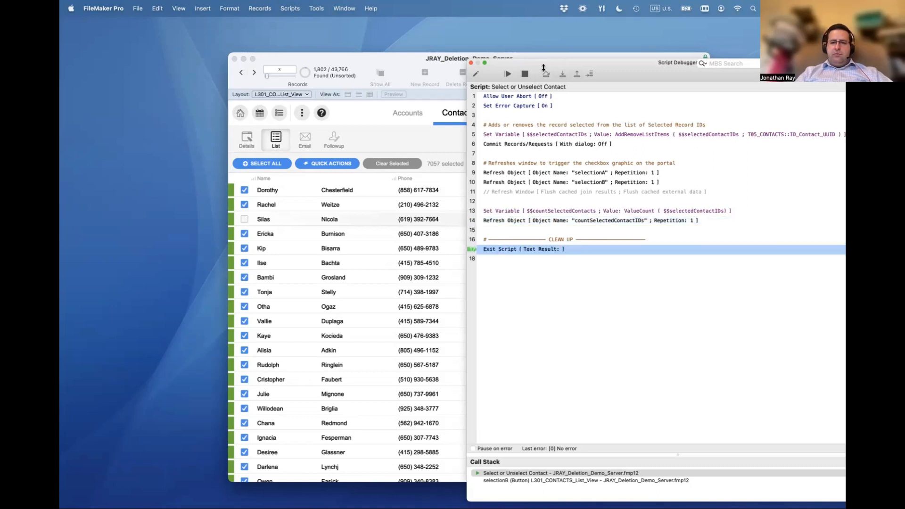
click(562, 75)
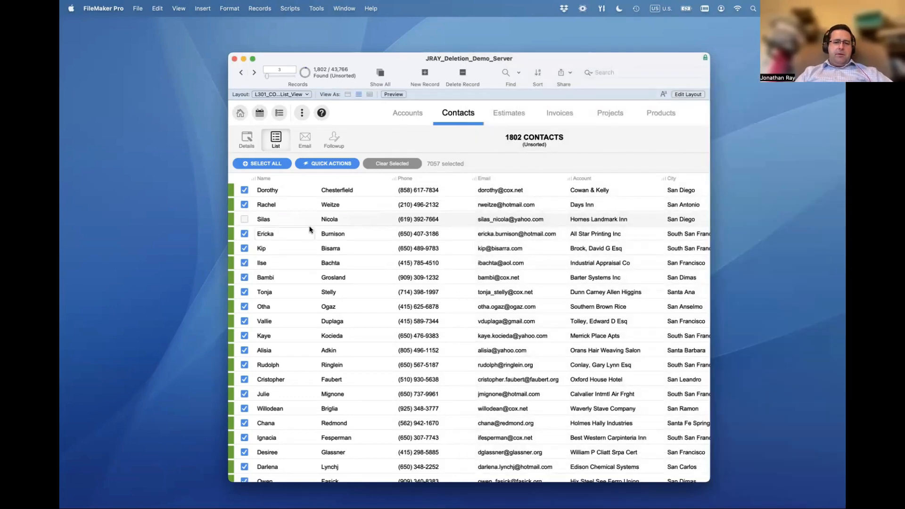
Unselect the fifth, sixth, seventh and ninth contacts in the list
click(244, 248)
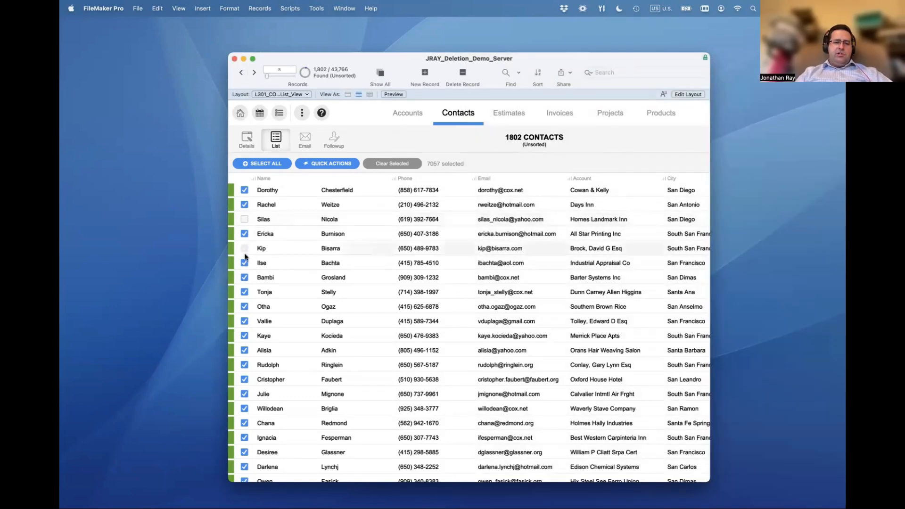
click(244, 277)
click(244, 263)
click(244, 306)
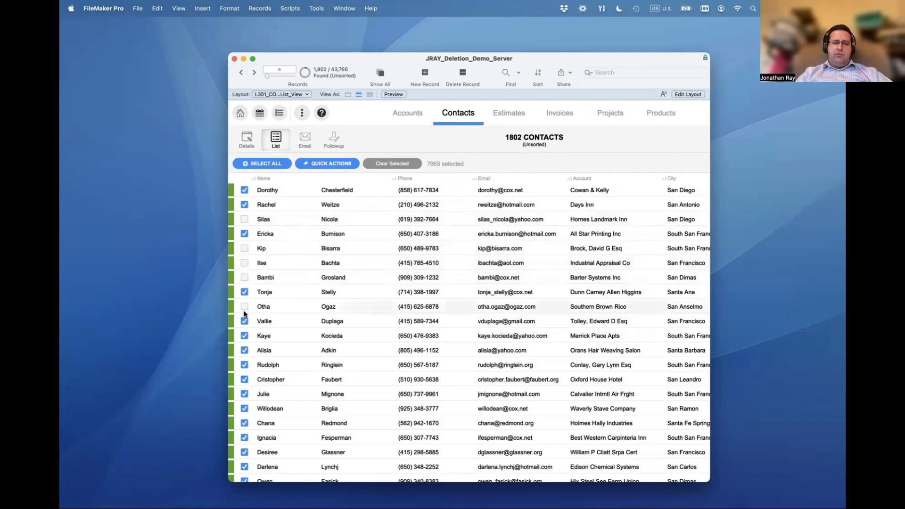
Select the unchecked contacts in rows 3, 5, 6, 7 and 9, and deselect the contacts in rows 8 to 10
click(244, 307)
click(244, 277)
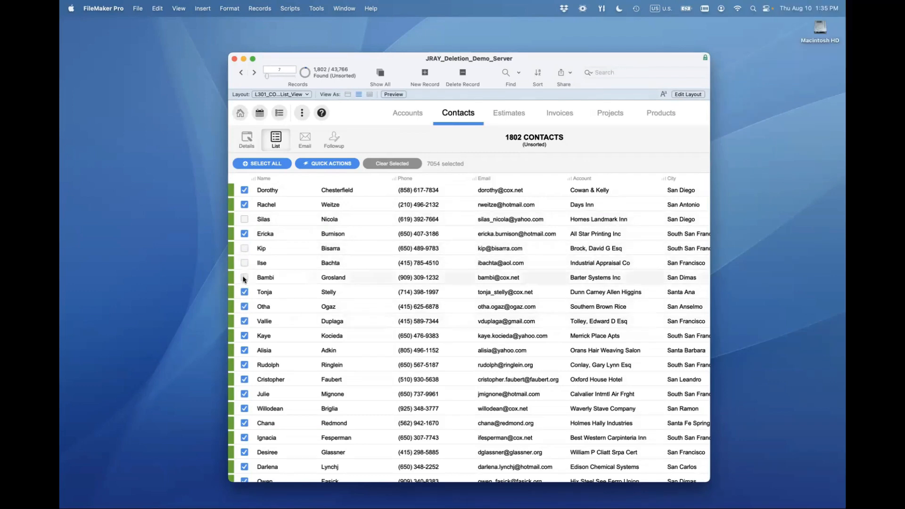
click(244, 263)
click(244, 248)
click(244, 219)
click(244, 292)
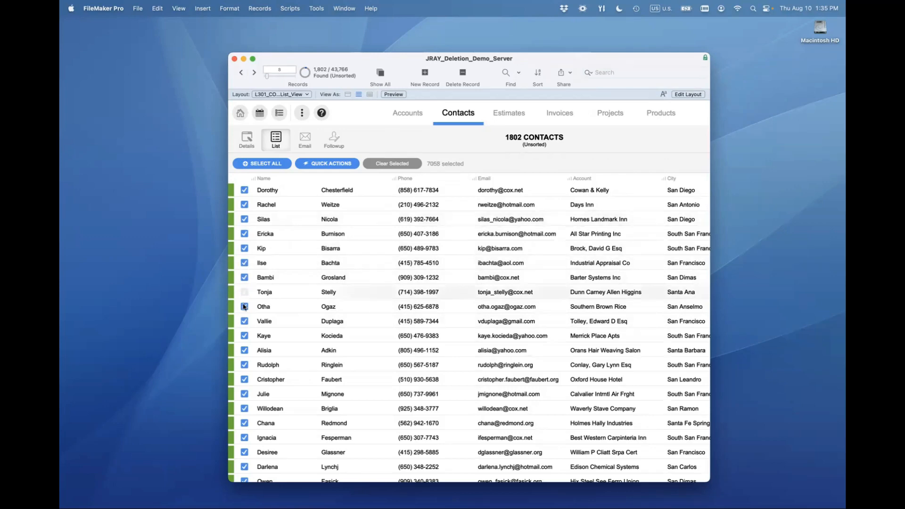
click(244, 306)
click(244, 321)
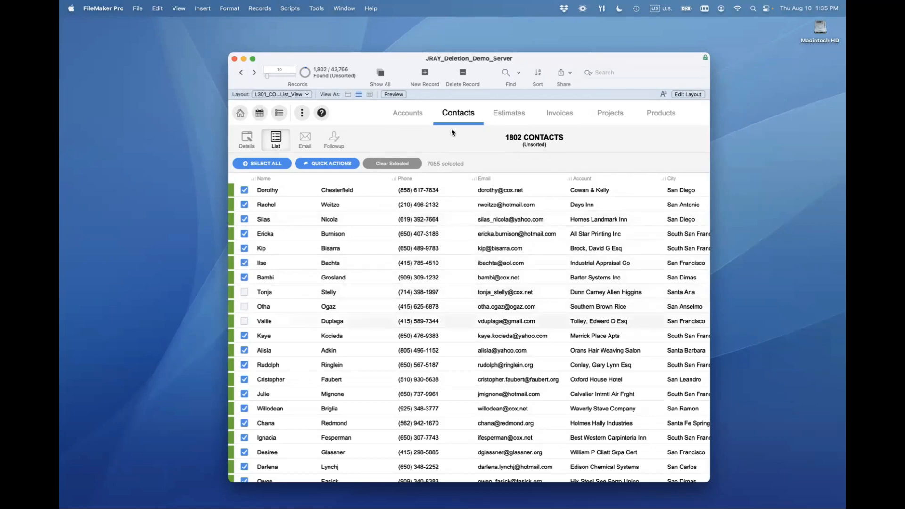
Review the quick actions offered for selected contacts and enlarge the window until the State and Status columns fit
drag(568, 58, 537, 60)
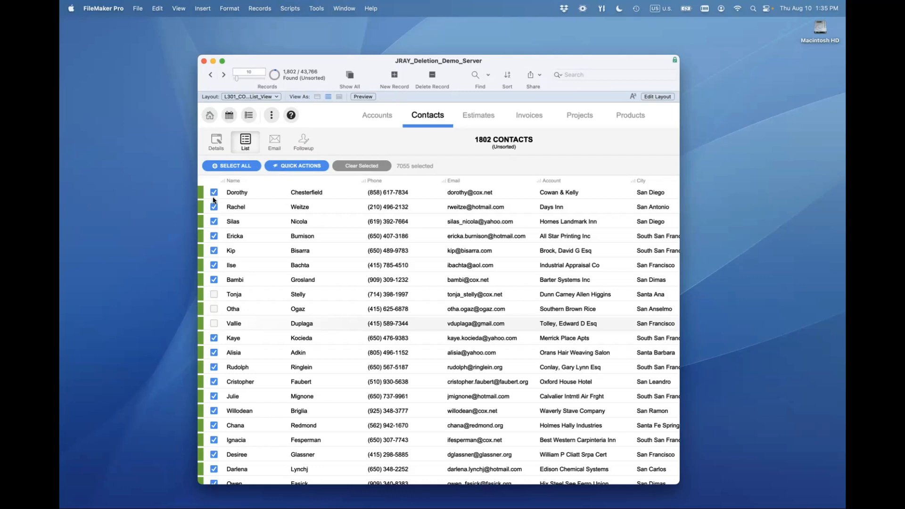
click(297, 167)
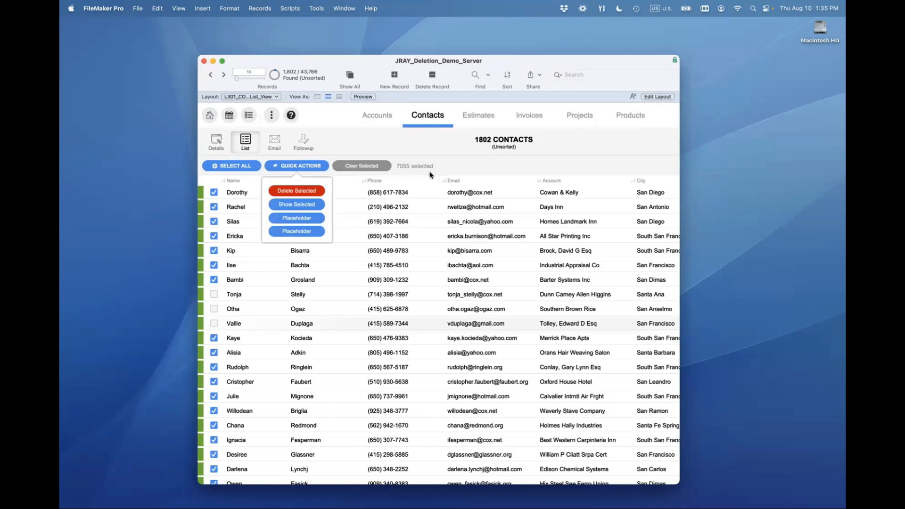
click(467, 161)
drag(676, 484, 833, 508)
drag(651, 82, 620, 76)
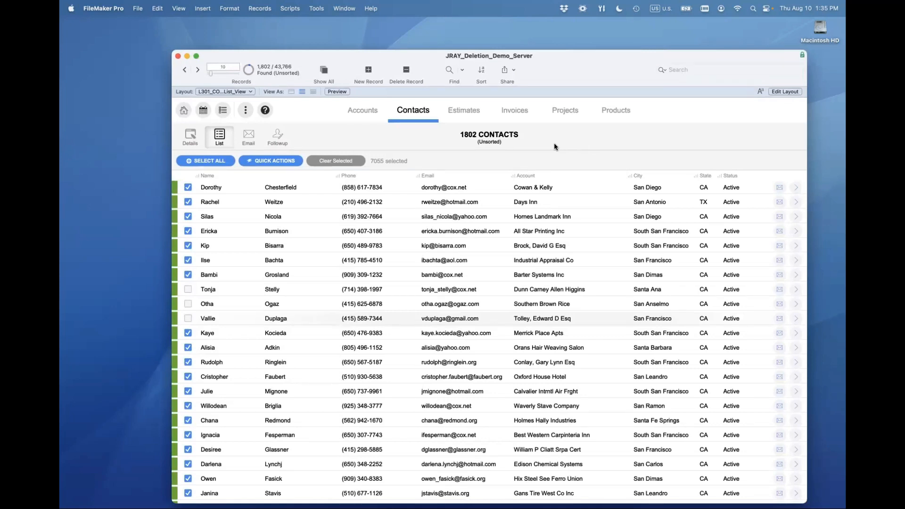
Set up a contact find with two requests, one for State "ca" and one for State "al"
key(super+f)
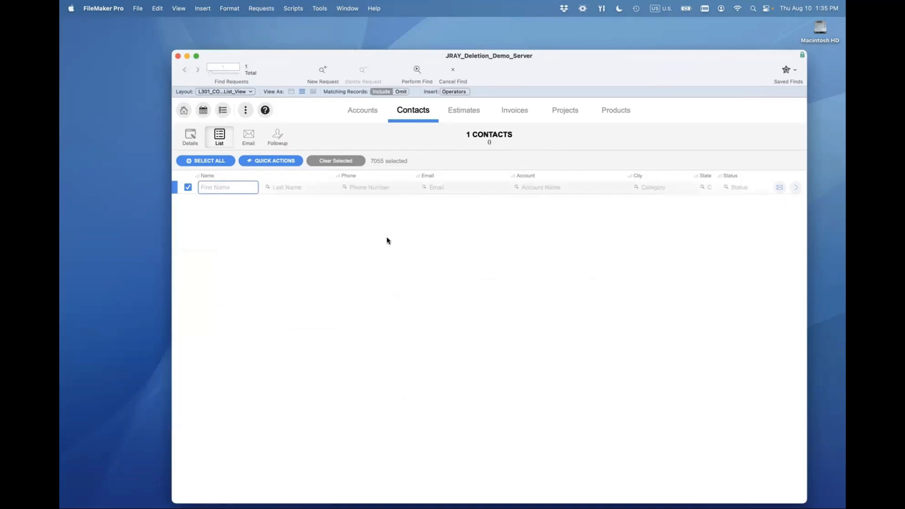
click(707, 187)
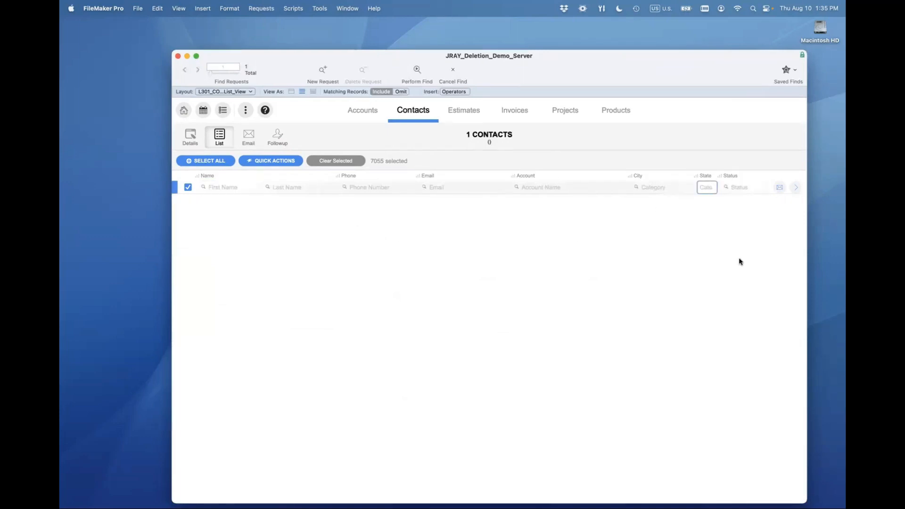
text(ca)
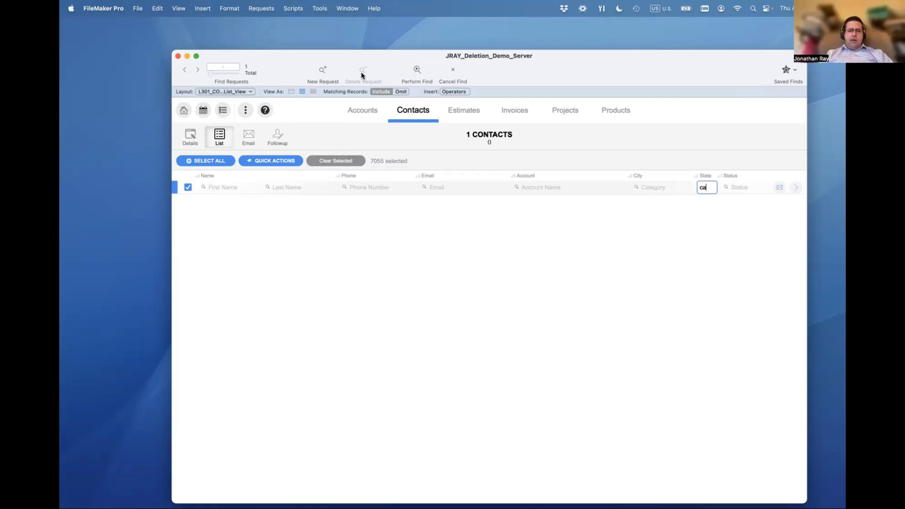
key(super+n)
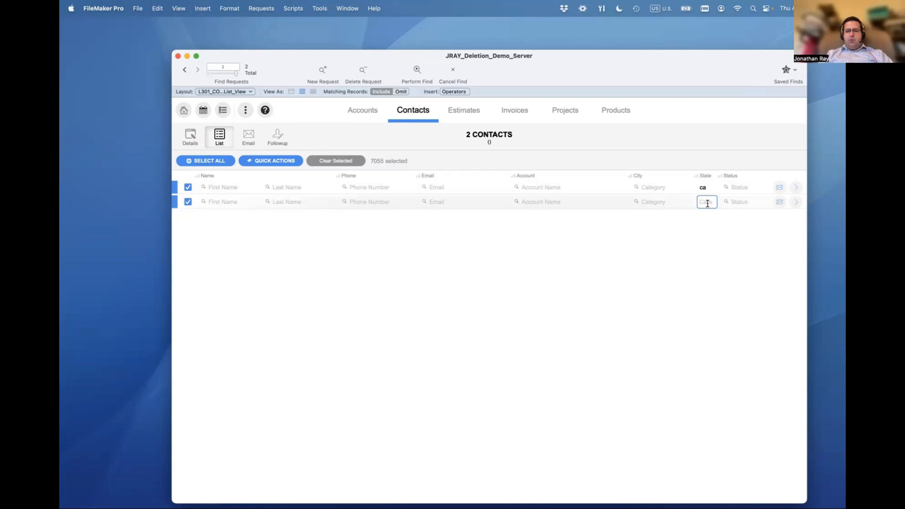
text(al)
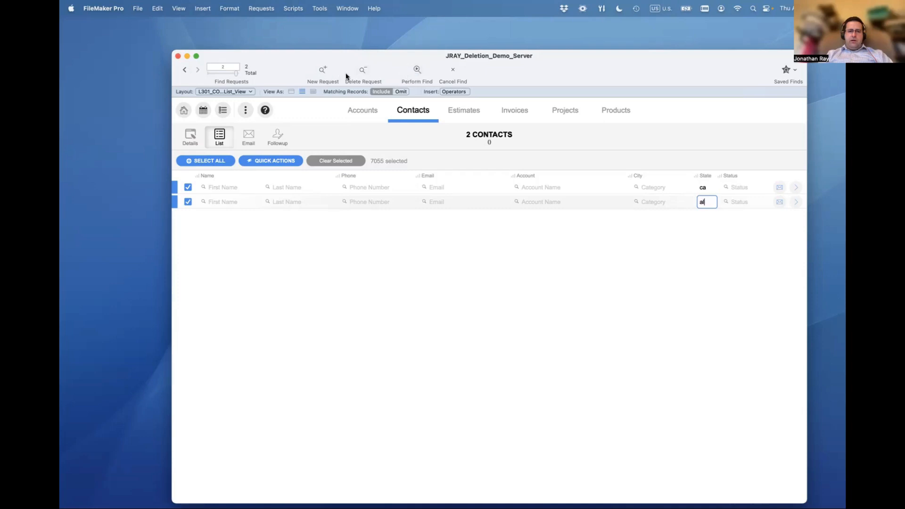
Add a third request that omits records with State "al" and last name "w", and perform the find
click(322, 71)
click(401, 93)
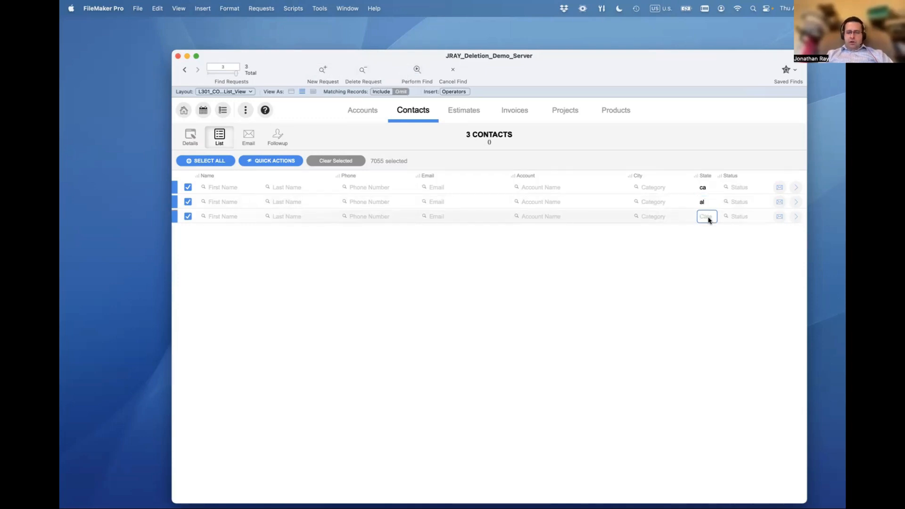
text(al)
click(281, 216)
text(w)
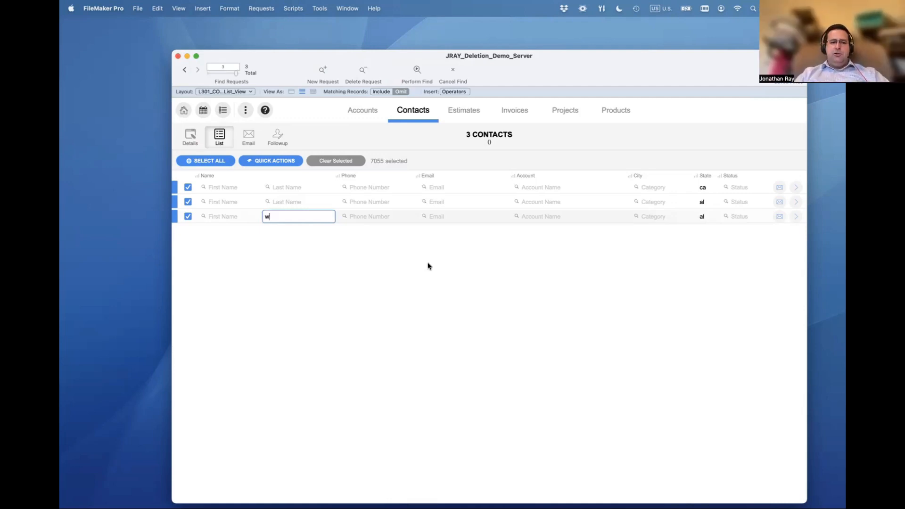
key(Return)
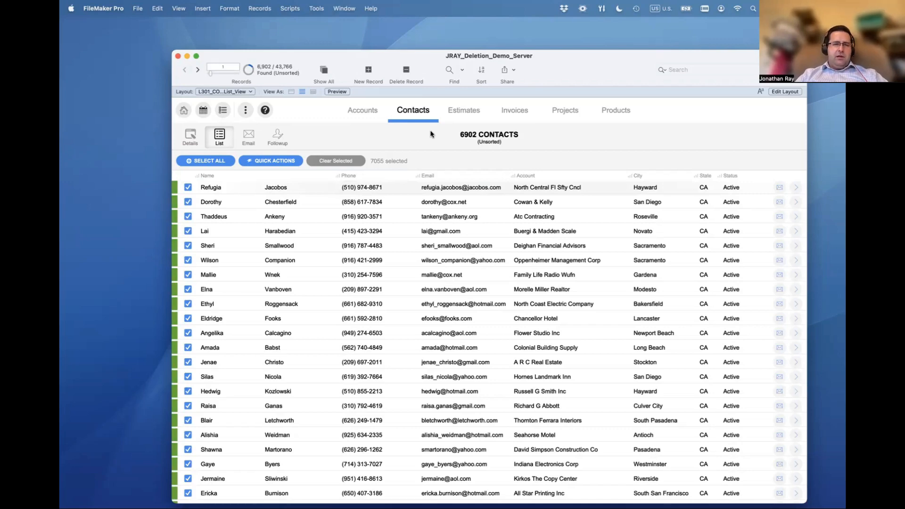
Clear the current contact selection and find all contacts with State "ca"
click(340, 161)
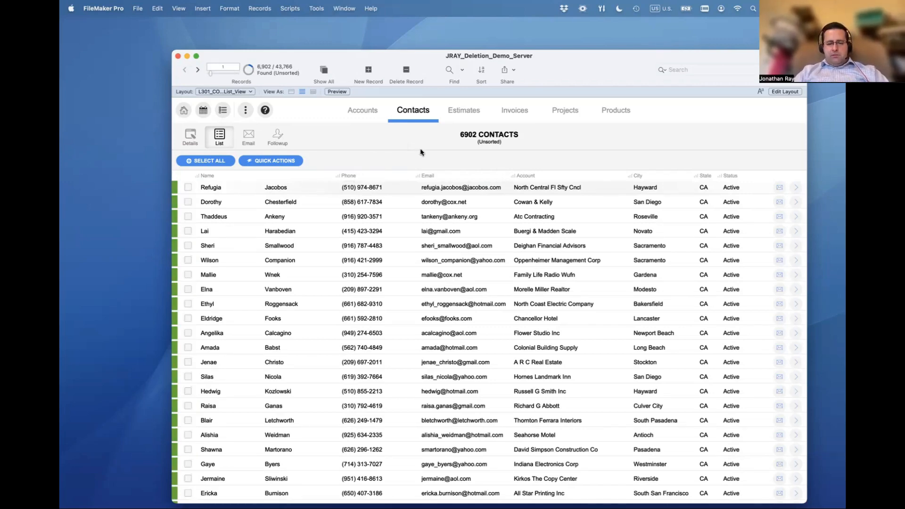
key(super+f)
click(707, 187)
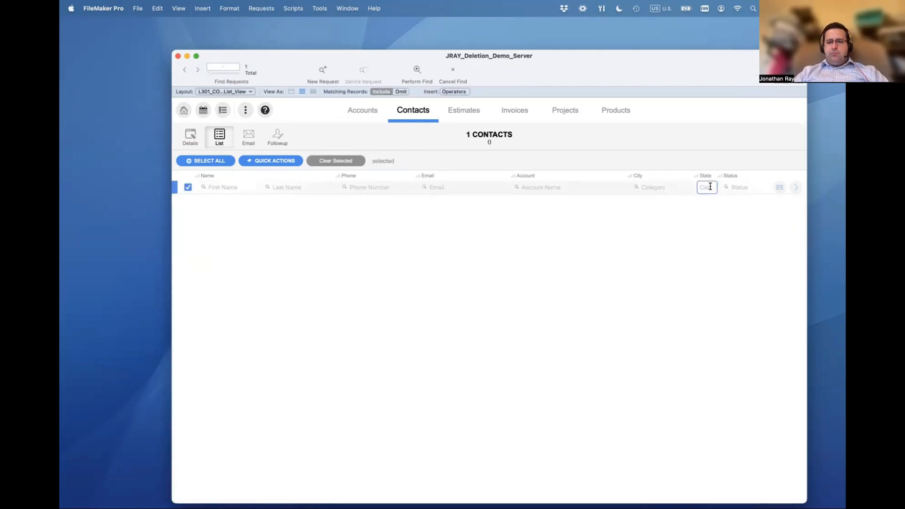
text(ca)
key(Return)
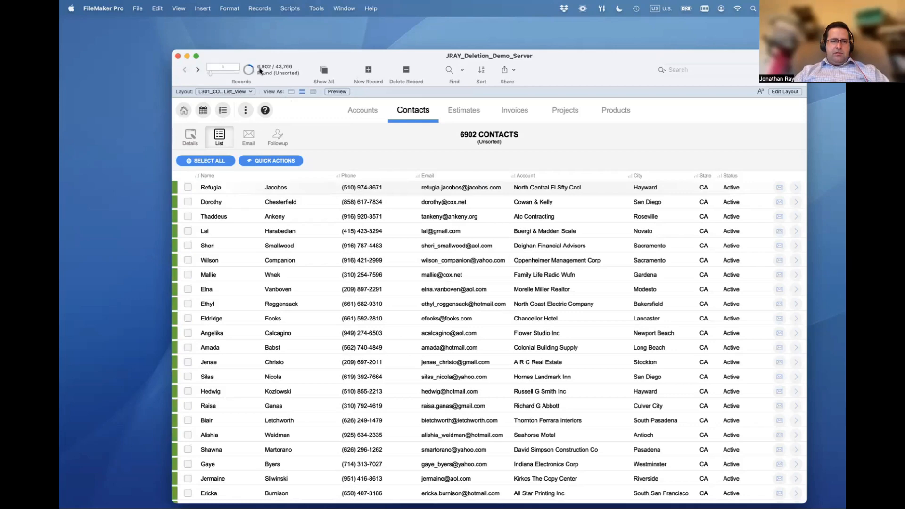
Omit three individual contacts from the found set, one each at rows 2, 7 and 8
click(258, 205)
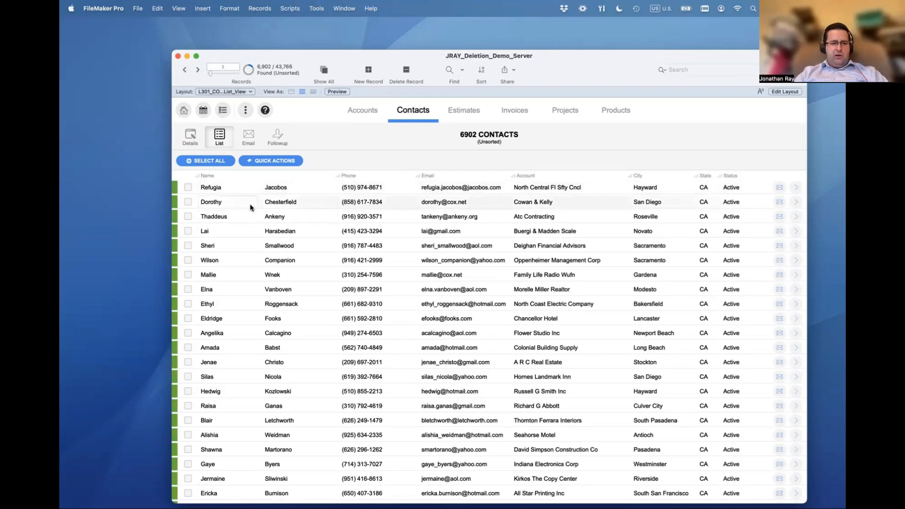
key(super+alt+e)
click(257, 278)
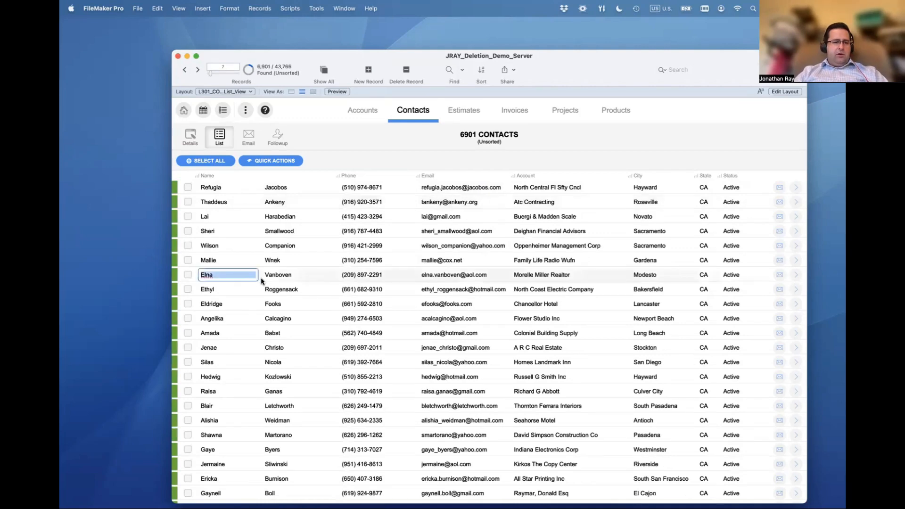
key(super+alt+e)
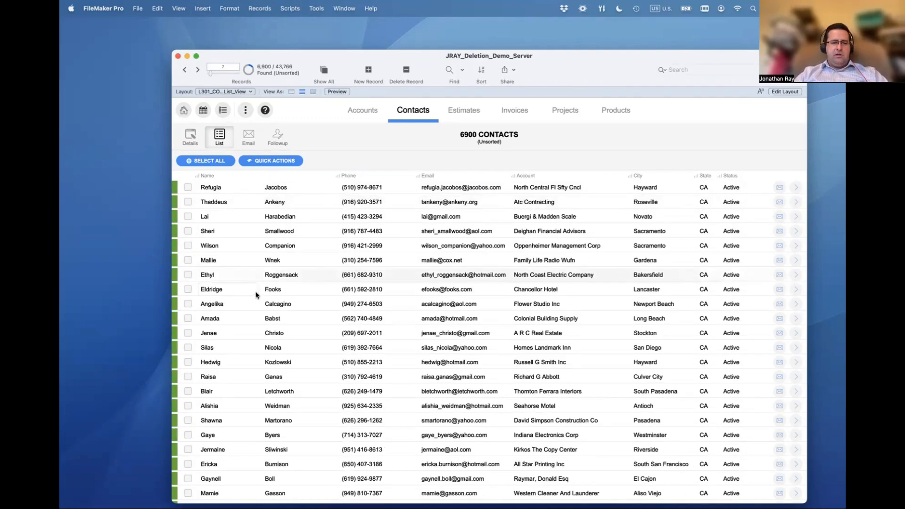
click(181, 294)
key(super+alt+e)
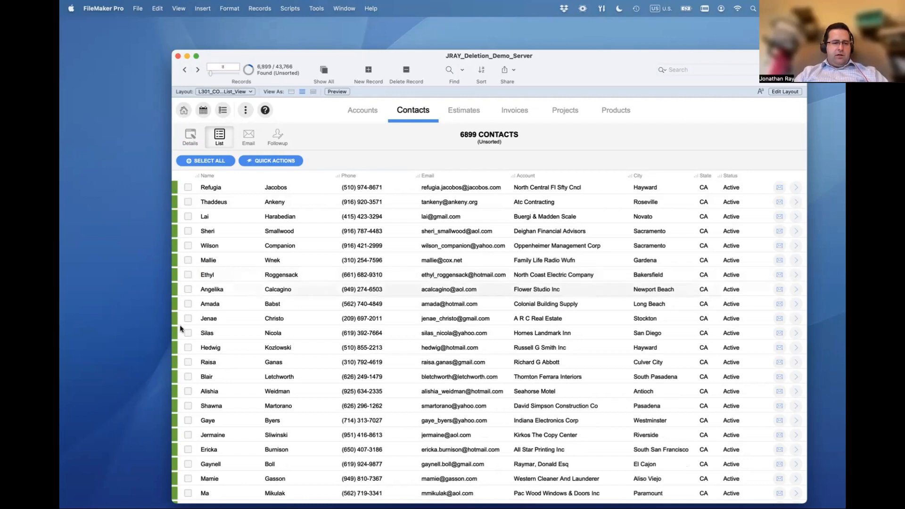
Omit seven consecutive contacts from the found set, starting at row 10
click(180, 326)
key(super+alt+e)
key(super+alt+e)
key(super+alt+e)
key(super+alt+e)
key(super+alt+e)
key(super+alt+e)
key(super+alt+e)
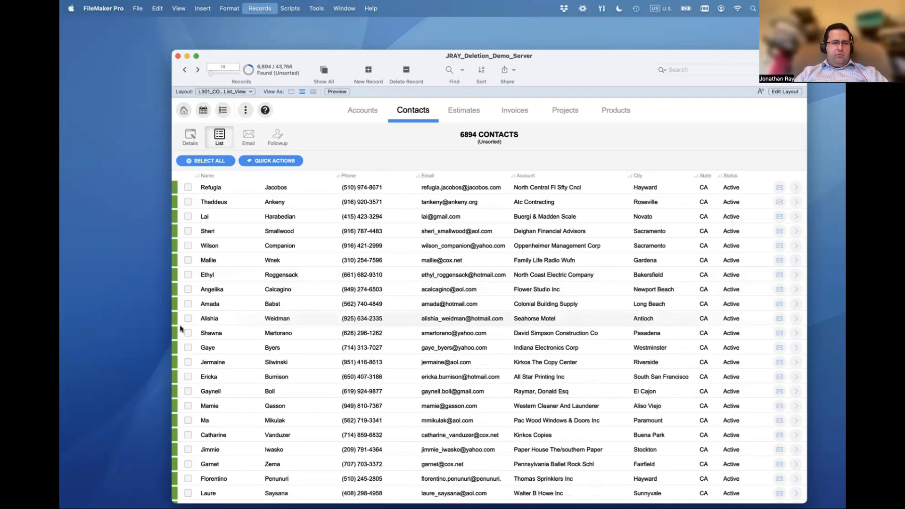
Omit six consecutive contacts farther down the list, starting with the Torrance contact
scroll(236, 349, down, 5)
click(261, 361)
key(super+alt+e)
key(super+alt+e)
key(super+alt+e)
key(super+alt+e)
key(super+alt+e)
key(super+alt+e)
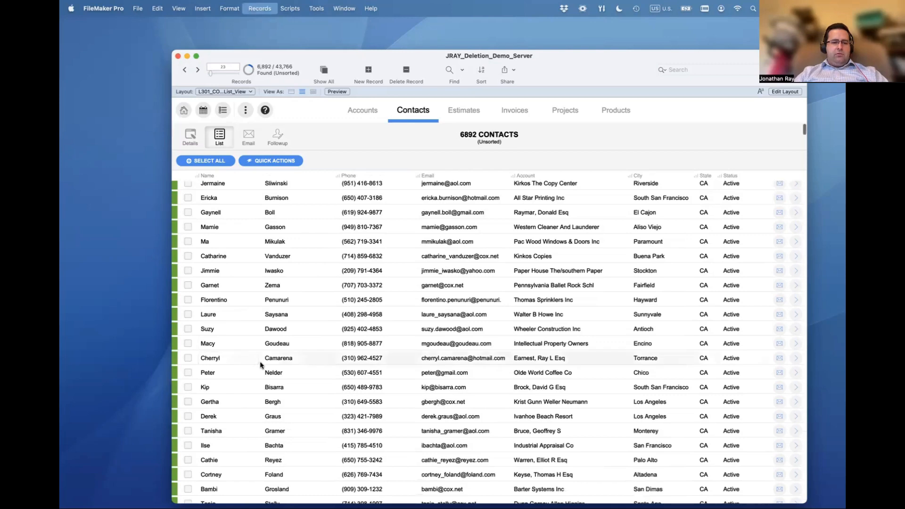
Omit the Costa Mesa contact and the Glendale contact just below it, and select all contacts remaining in the found set
scroll(259, 377, down, 8)
click(259, 387)
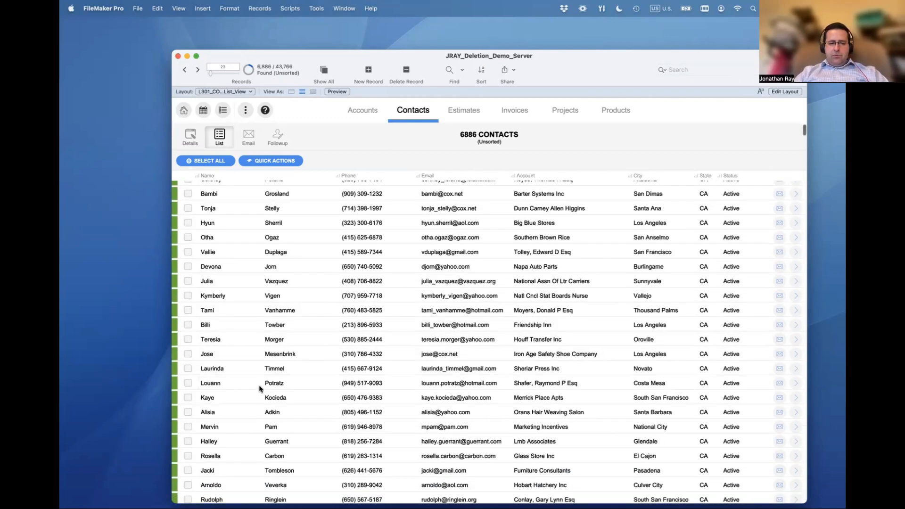
key(super+alt+e)
click(260, 427)
key(super+alt+e)
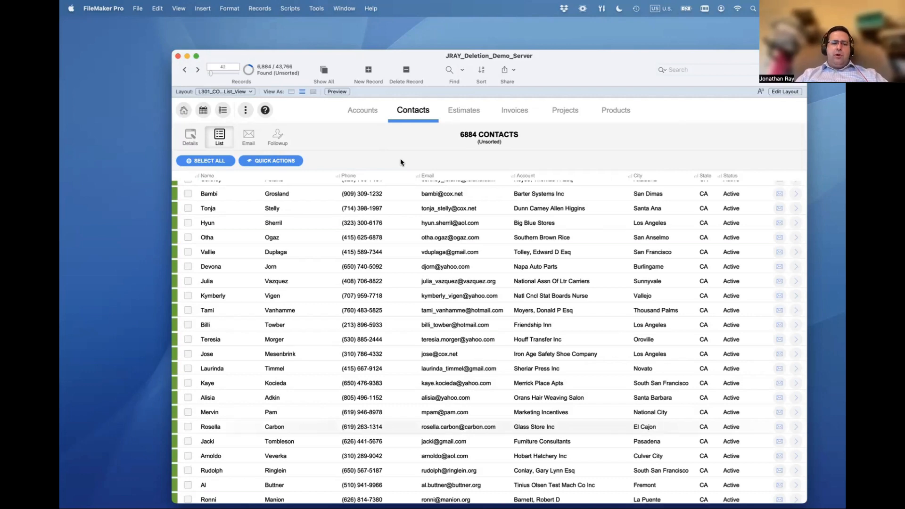
scroll(323, 226, up, 10)
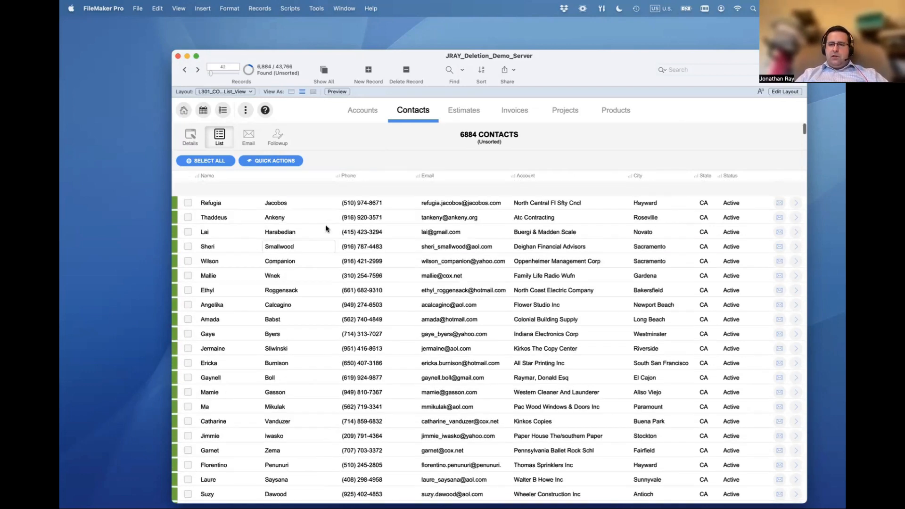
click(203, 161)
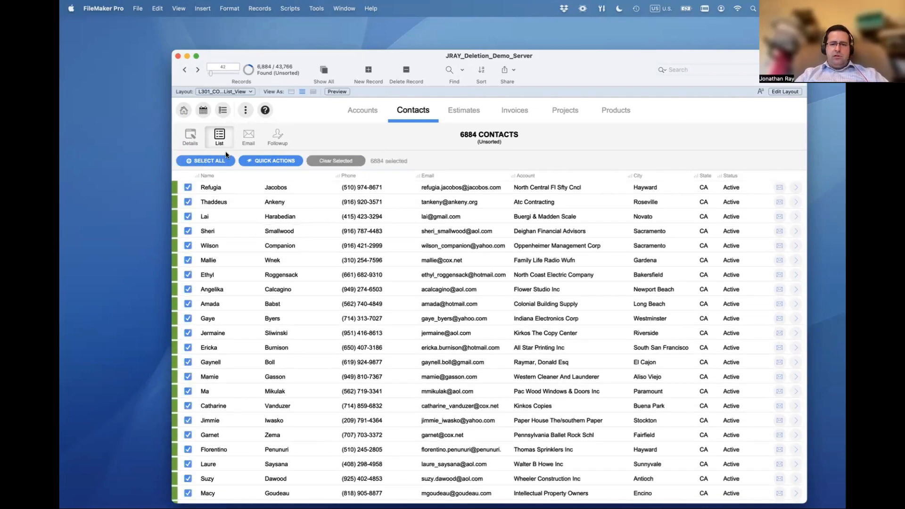
Find contacts with City "san fran" to check which of them are selected
key(super+f)
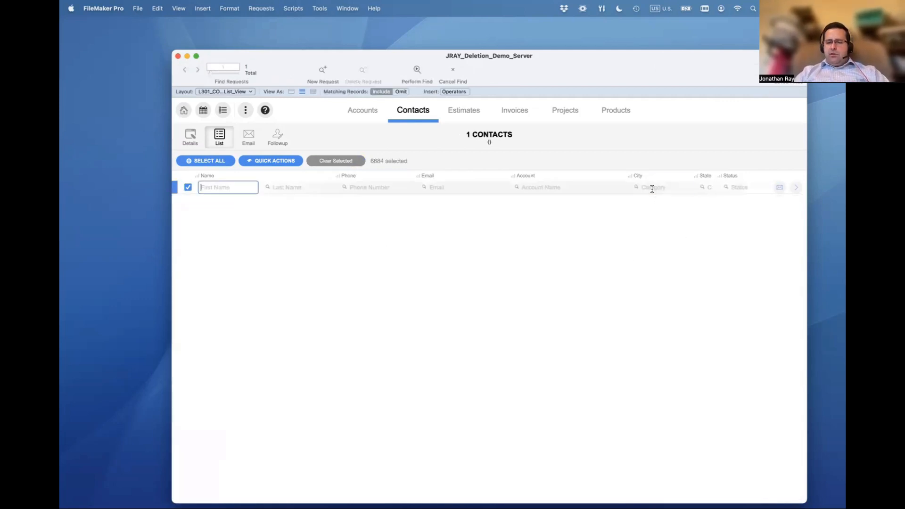
click(653, 188)
text(san fran)
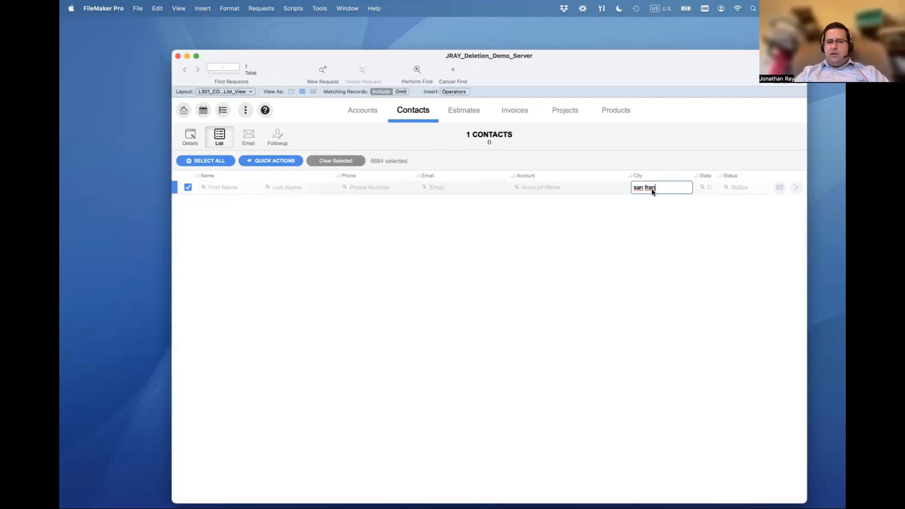
key(Return)
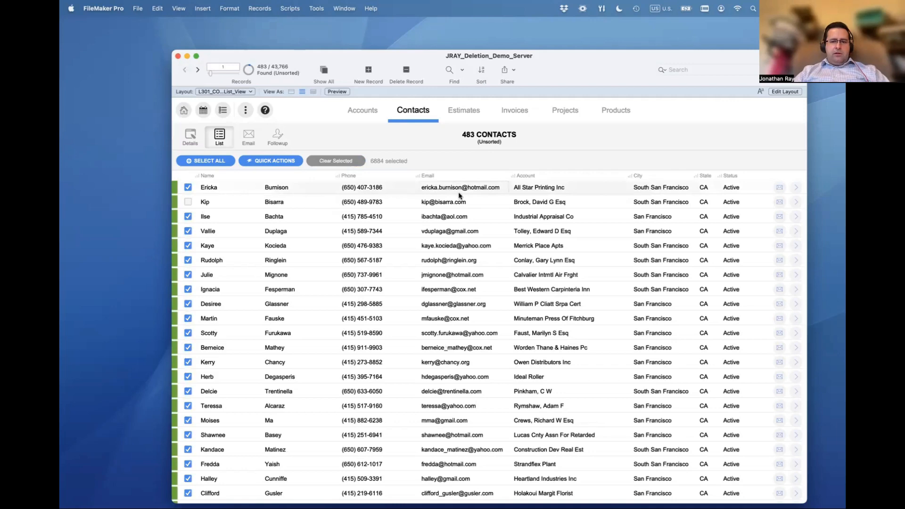
Find contacts with City "des m"
key(super+f)
click(653, 186)
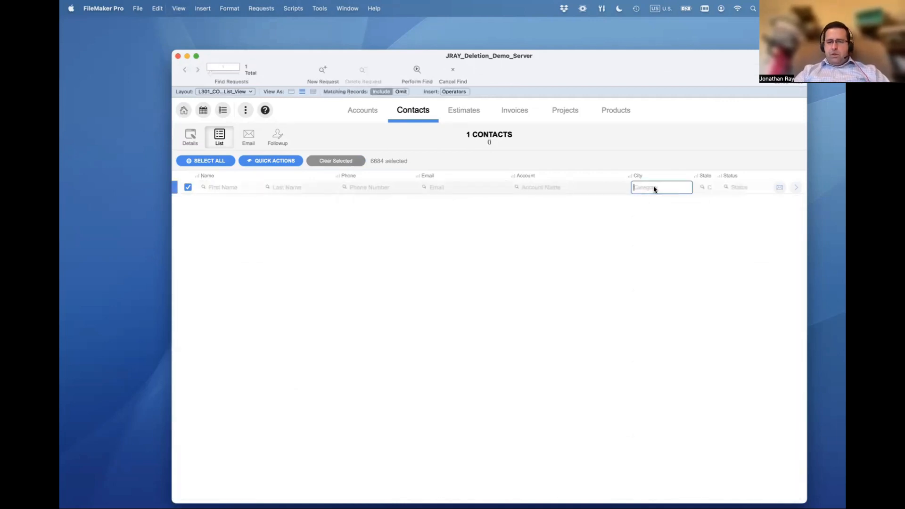
text(des m)
key(Return)
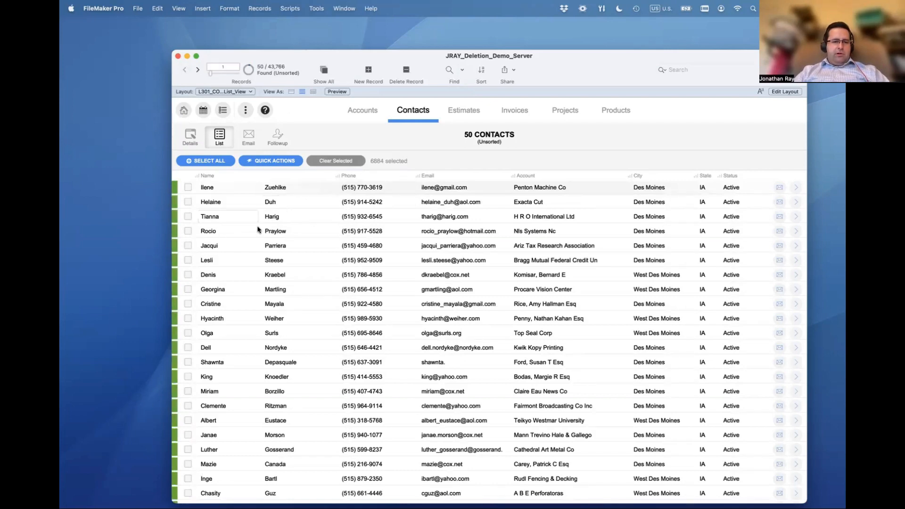
Omit the contacts at rows 4 and 8 from the Des Moines results and add all the remaining ones to the selection
click(259, 237)
key(super+alt+e)
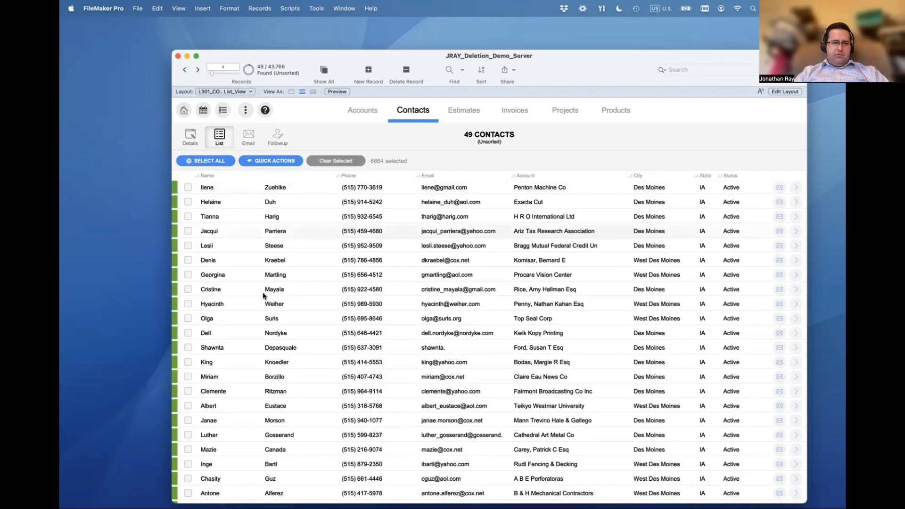
click(259, 289)
key(super+alt+e)
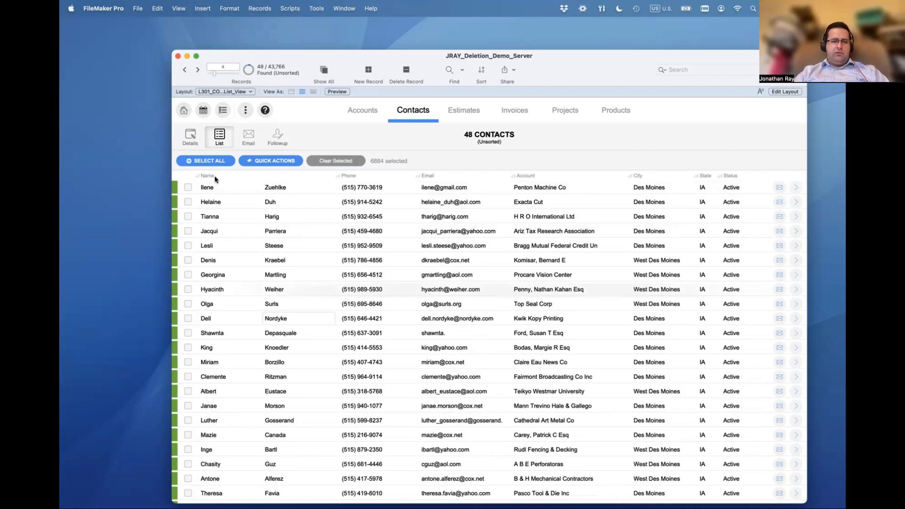
click(211, 161)
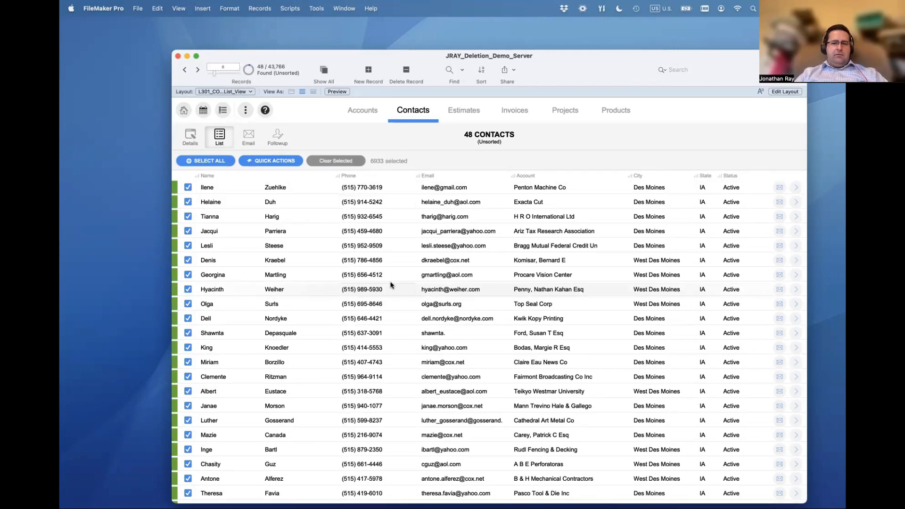
Show only the selected contacts as the found set and look over the list
scroll(396, 284, down, 5)
scroll(415, 277, up, 5)
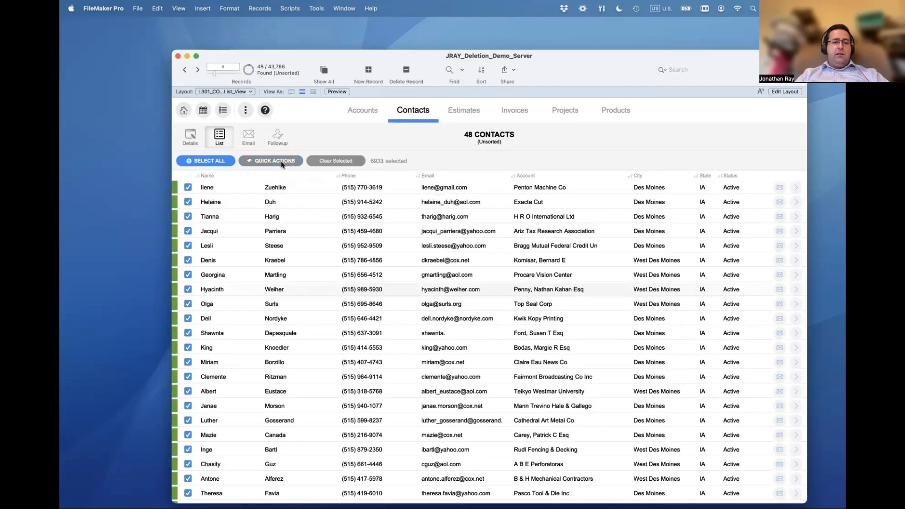
click(269, 162)
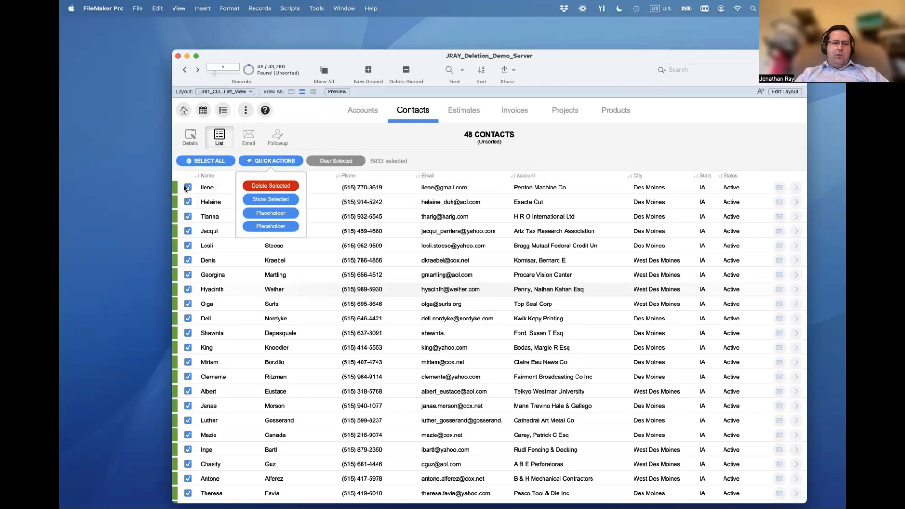
click(274, 200)
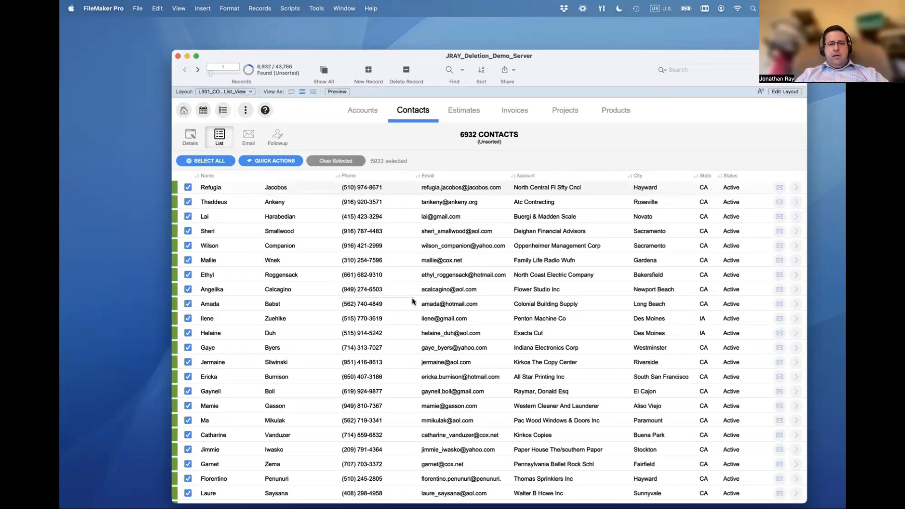
scroll(412, 302, down, 2)
scroll(412, 302, up, 2)
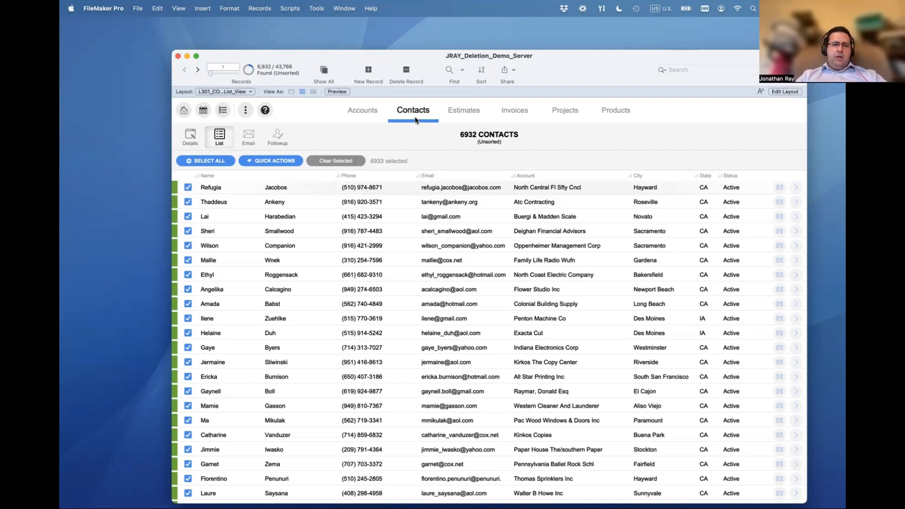
Turn on the Script Debugger, start deleting the selected contacts, and step into the script "Delete Selected Records client"
click(276, 161)
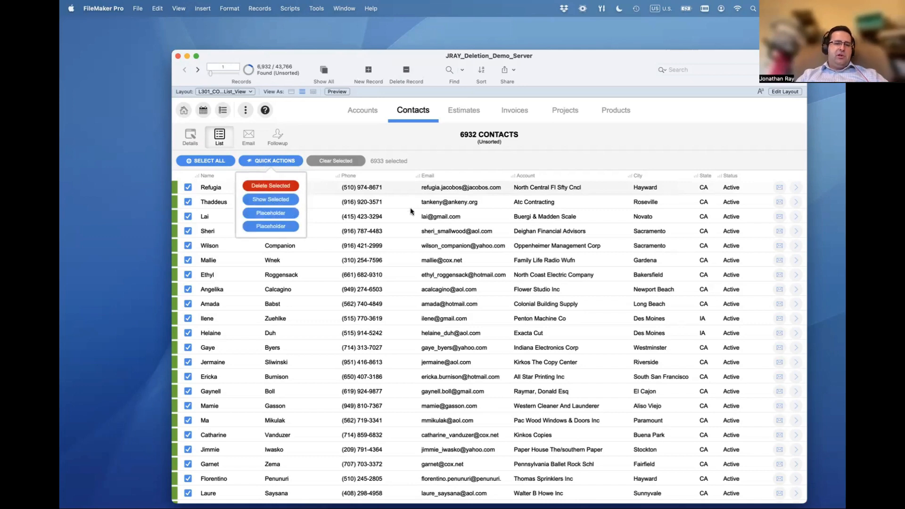
click(464, 163)
click(315, 12)
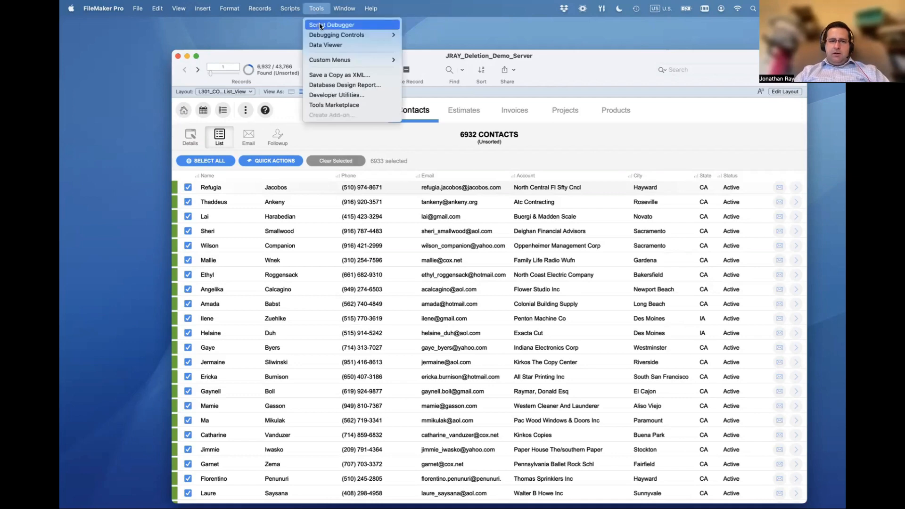
click(318, 22)
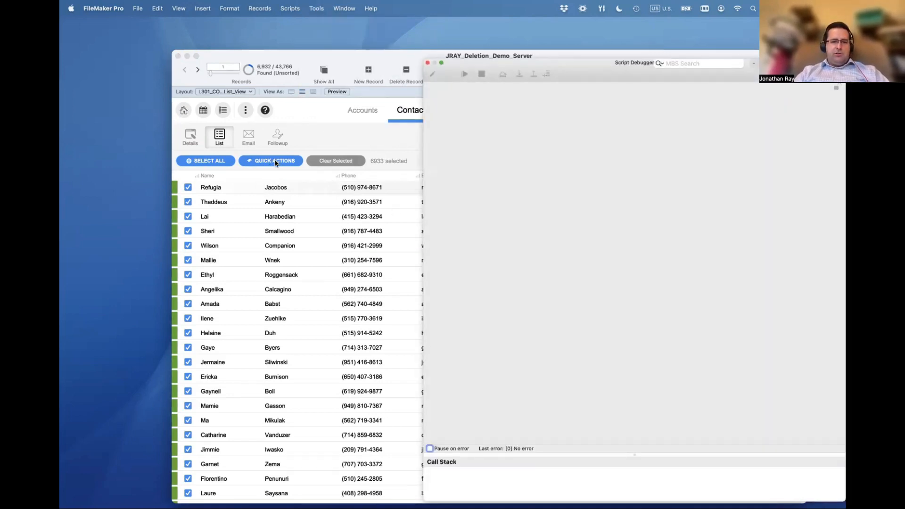
click(278, 163)
click(261, 187)
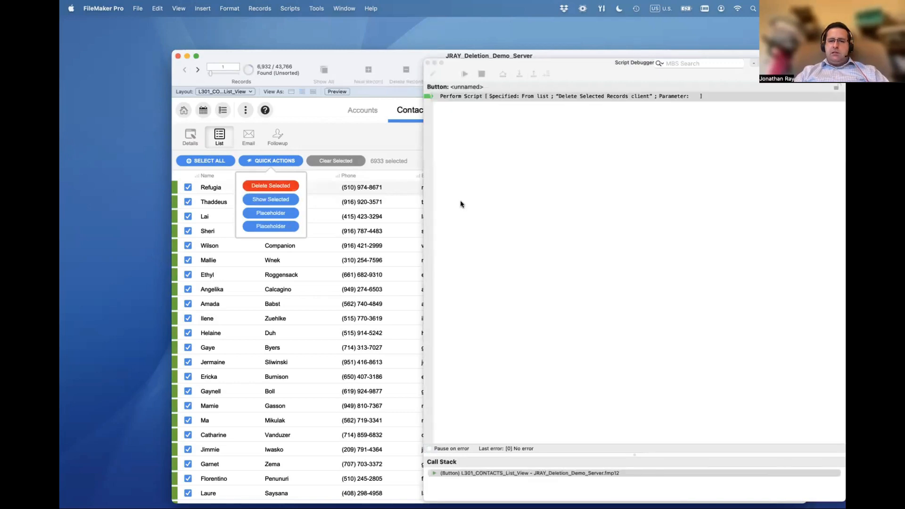
click(518, 74)
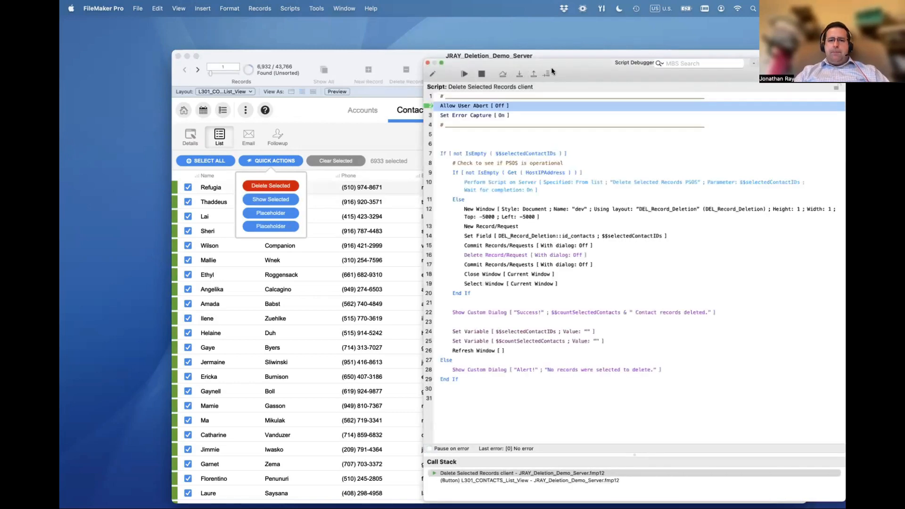
drag(581, 69, 545, 58)
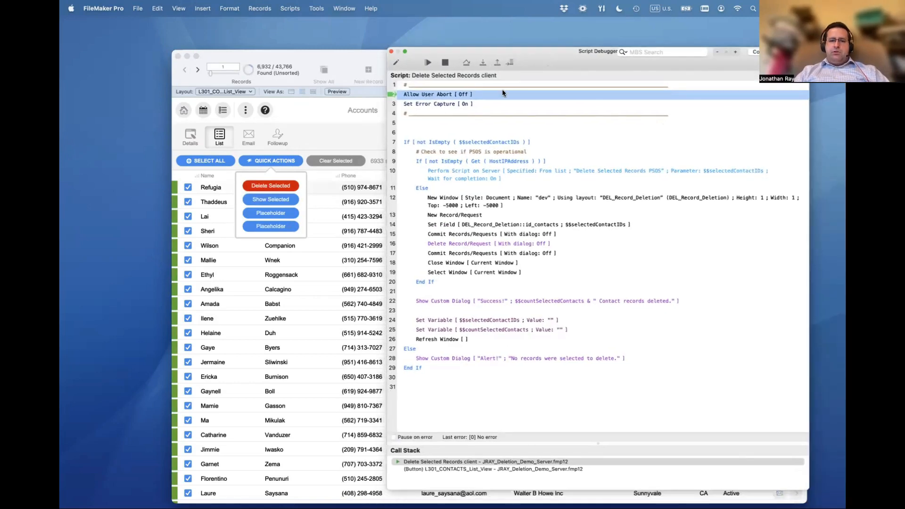
Step to the script's check for a non-empty $$selectedContactIDs and examine the Else branch with its "Alert!" dialog
click(480, 64)
click(480, 64)
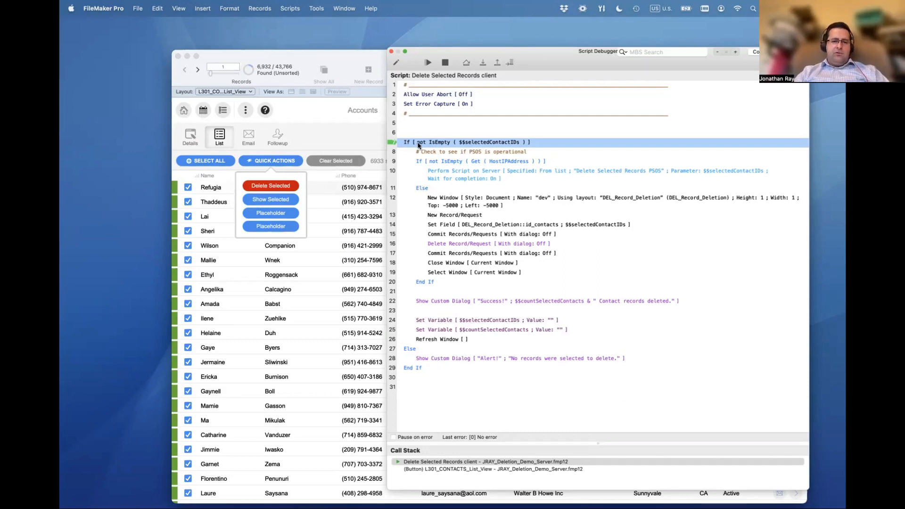
click(413, 351)
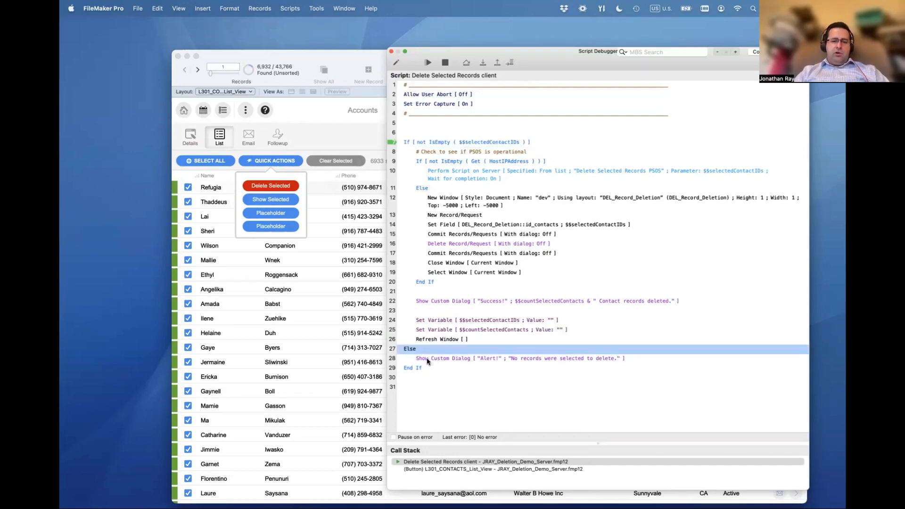
click(492, 359)
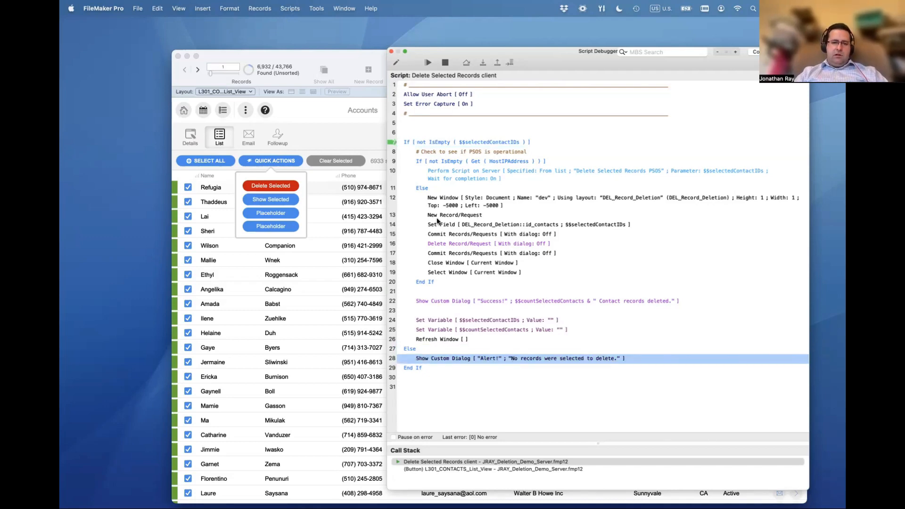
click(423, 141)
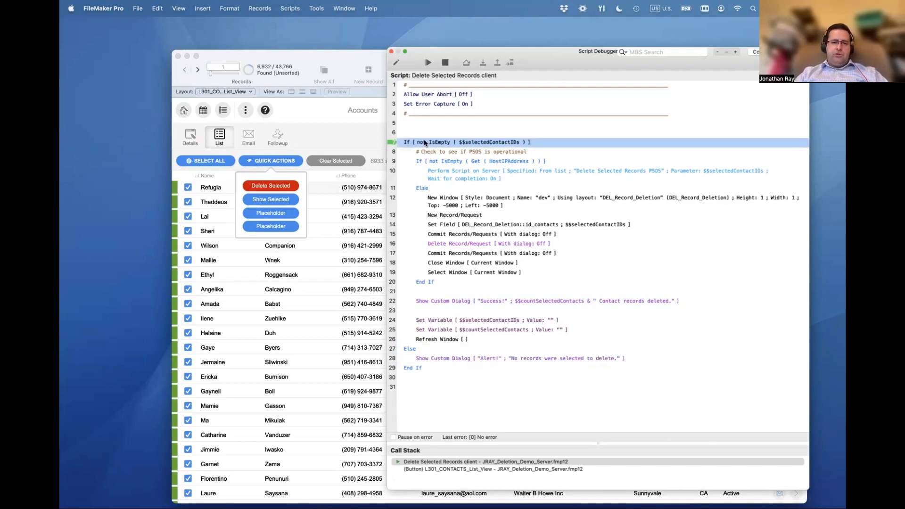
Step to the HostIPAddress check and examine the Perform Script on Server call, the New Window alternative and the "Success!" dialog step
click(482, 63)
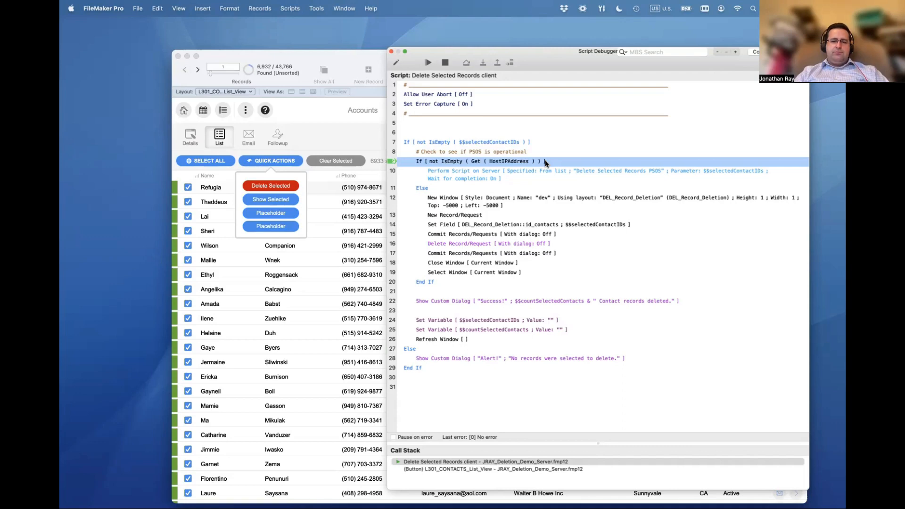
click(450, 173)
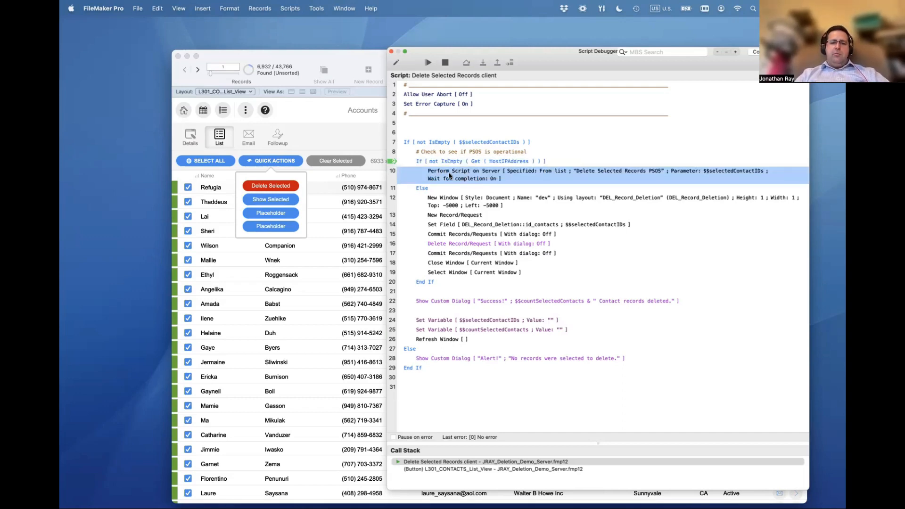
click(437, 199)
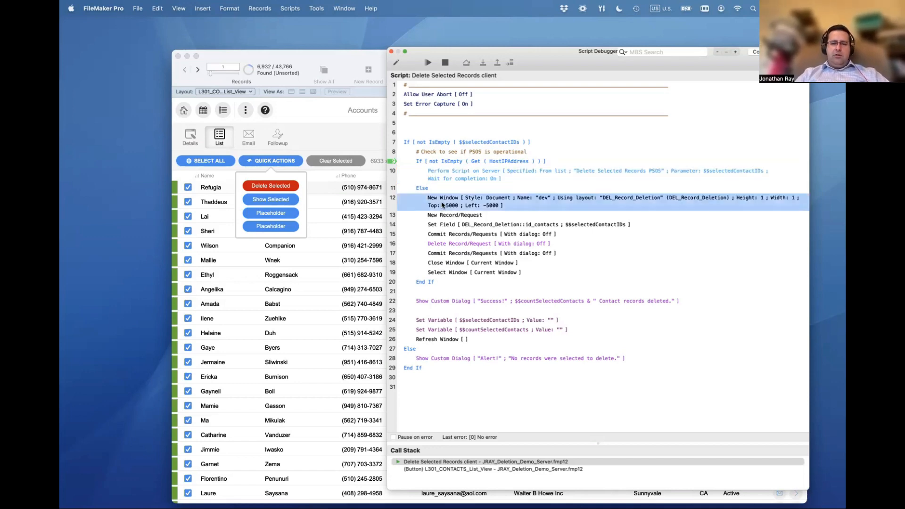
click(443, 174)
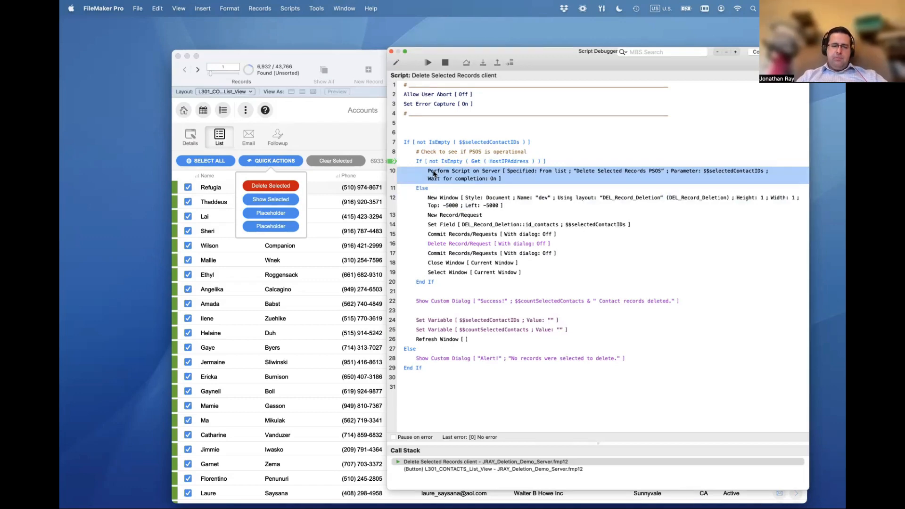
key(Up)
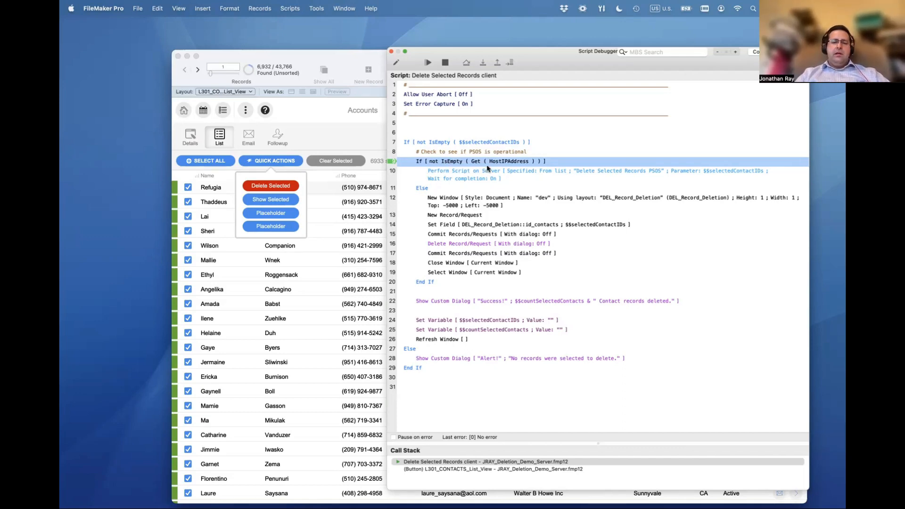
click(461, 173)
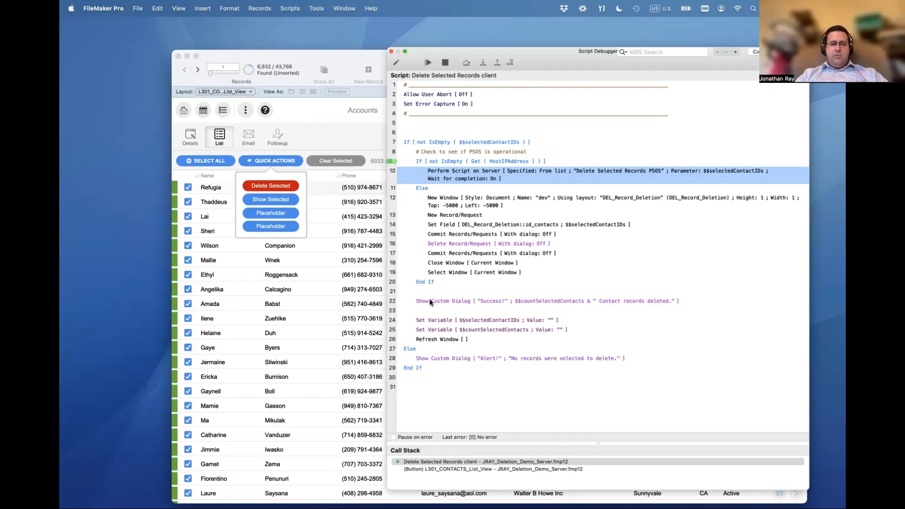
click(487, 307)
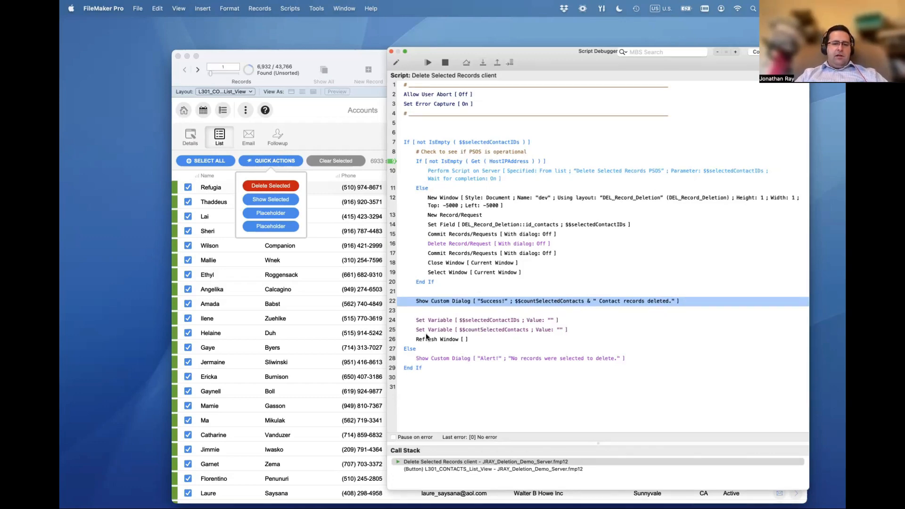
click(420, 162)
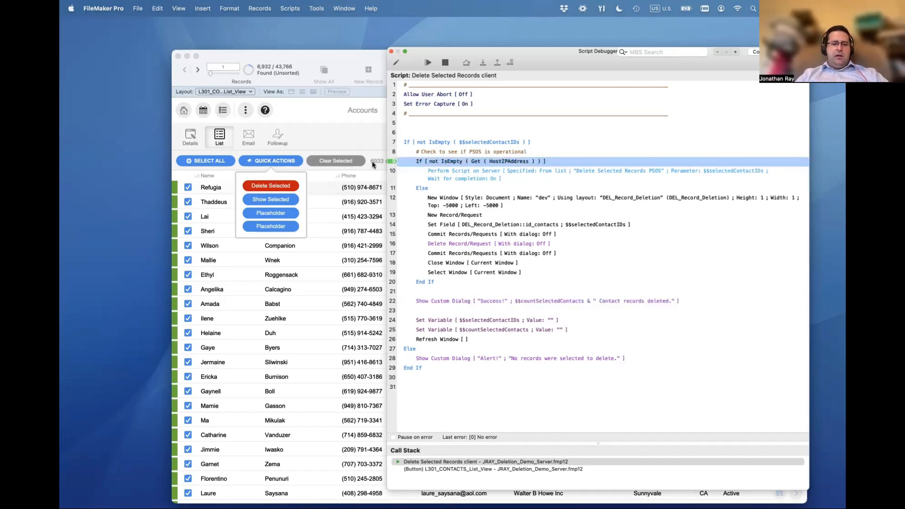
Execute the server-side script "Delete Selected Records PSOS" and move the debugger window to uncover more of the contact list
click(481, 63)
click(480, 64)
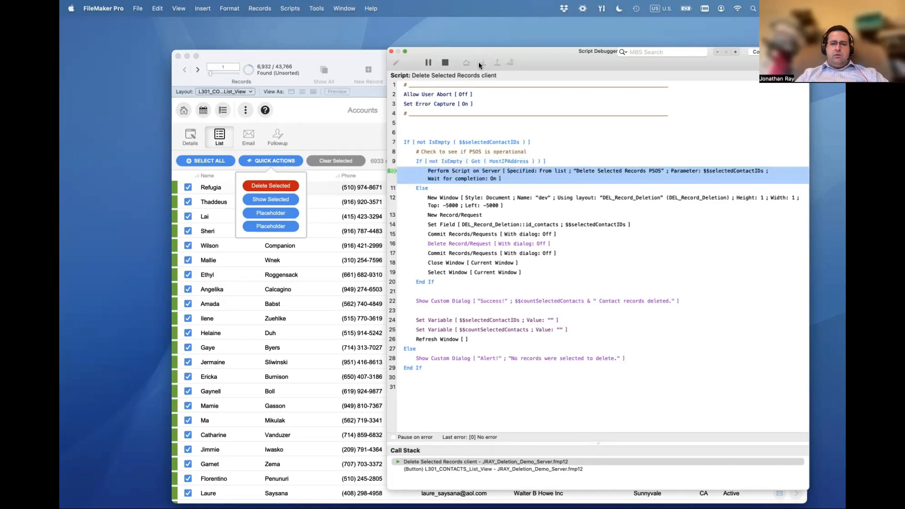
drag(545, 67, 576, 67)
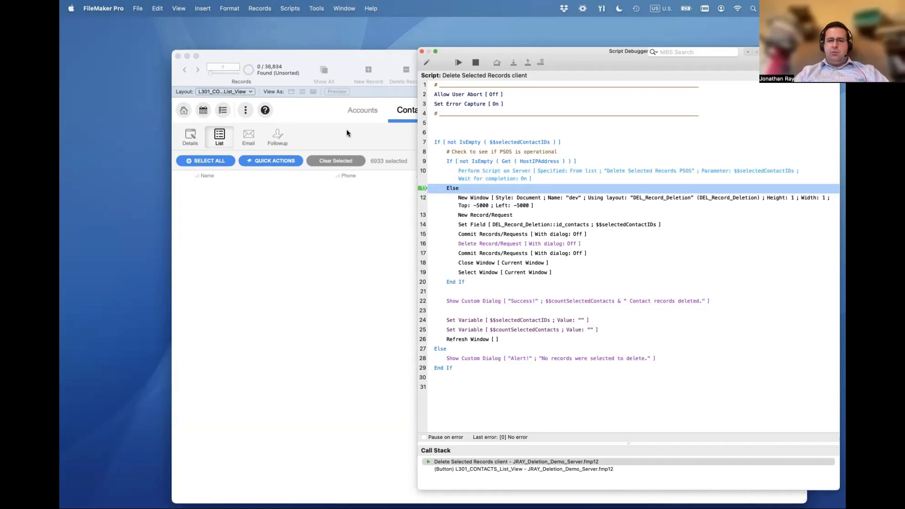
Step past the Else branch to the success message and dismiss it
click(469, 172)
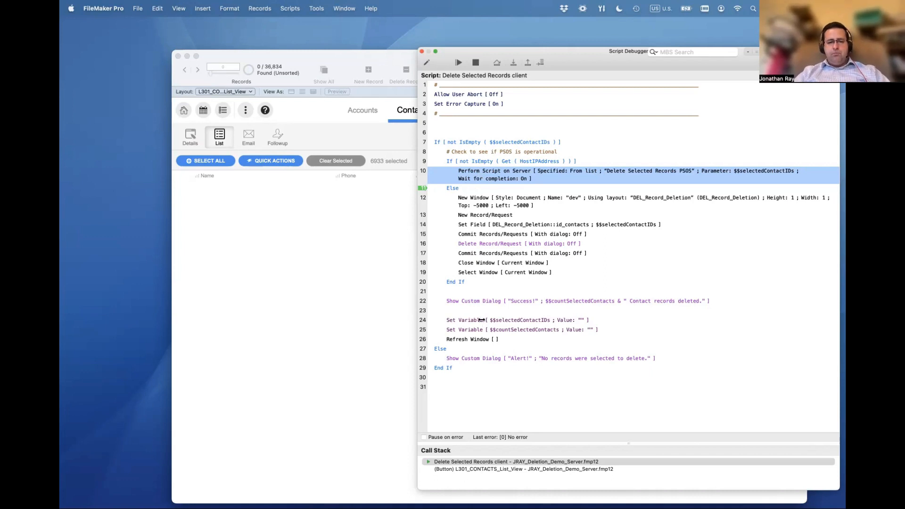
click(511, 63)
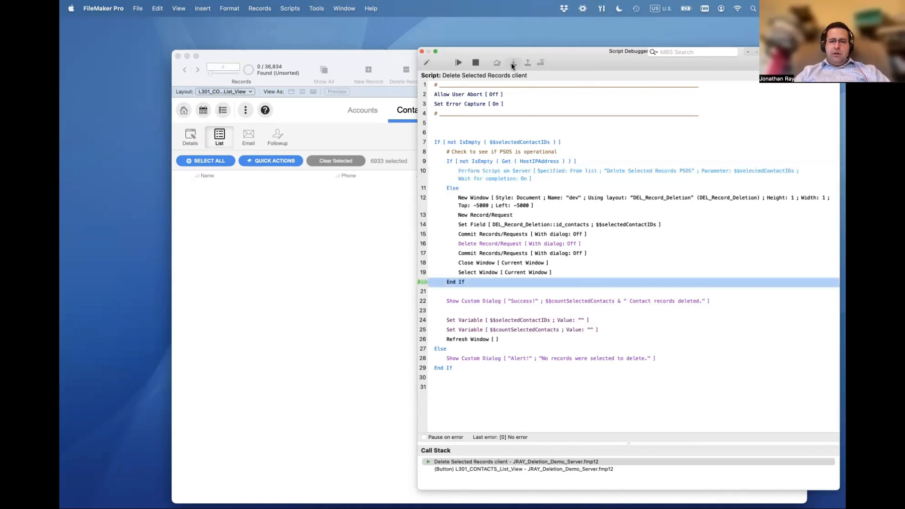
click(511, 64)
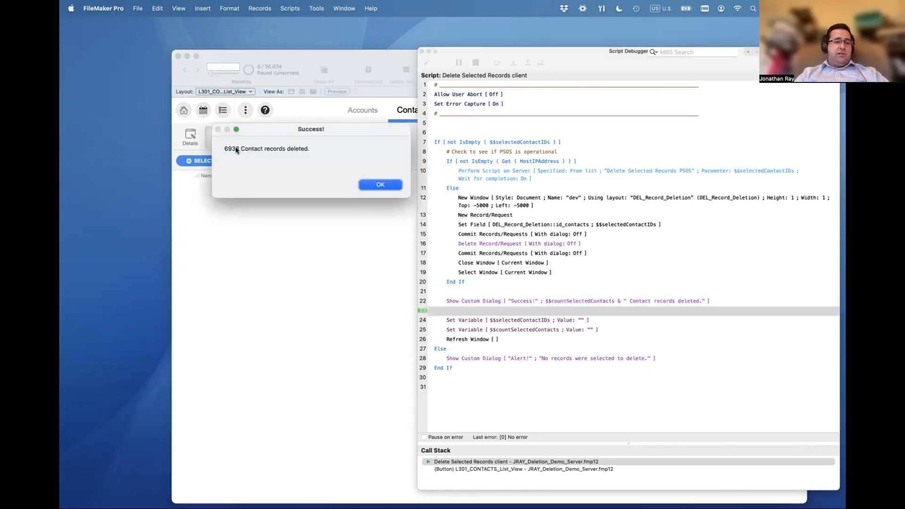
click(379, 185)
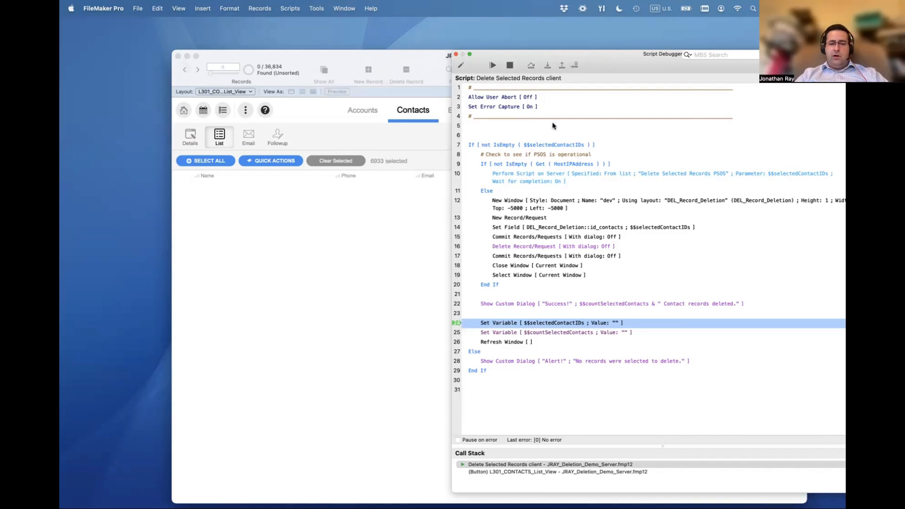
Step through clearing $$selectedContactIDs and $$countSelectedContacts and refreshing the window to the script's end, and close the Script Debugger
click(547, 67)
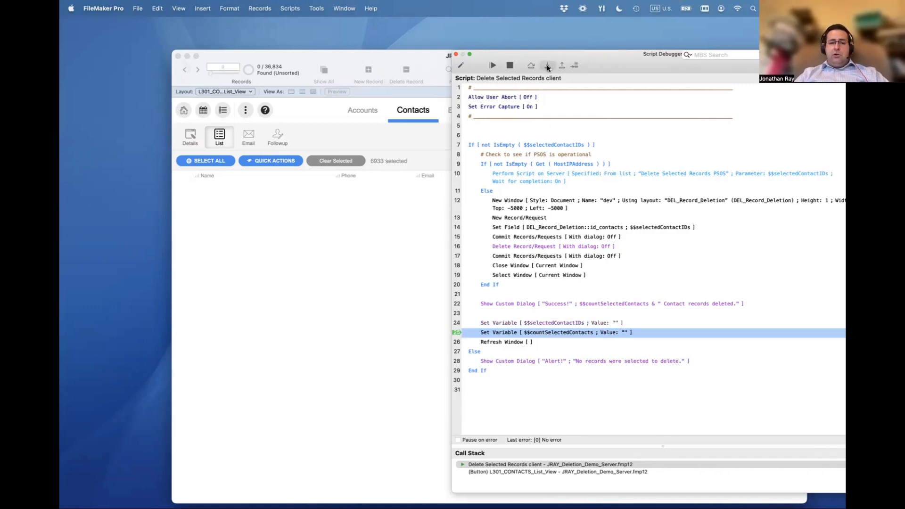
click(547, 68)
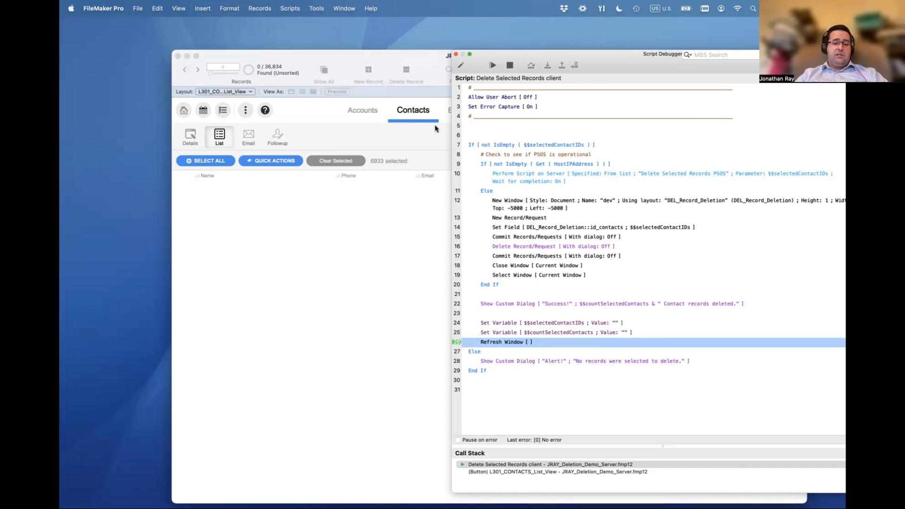
click(547, 66)
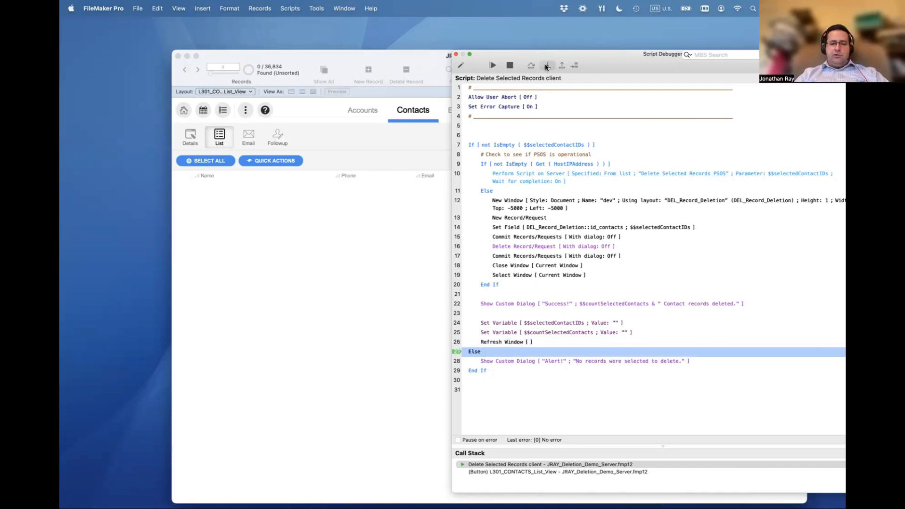
click(546, 65)
click(546, 65)
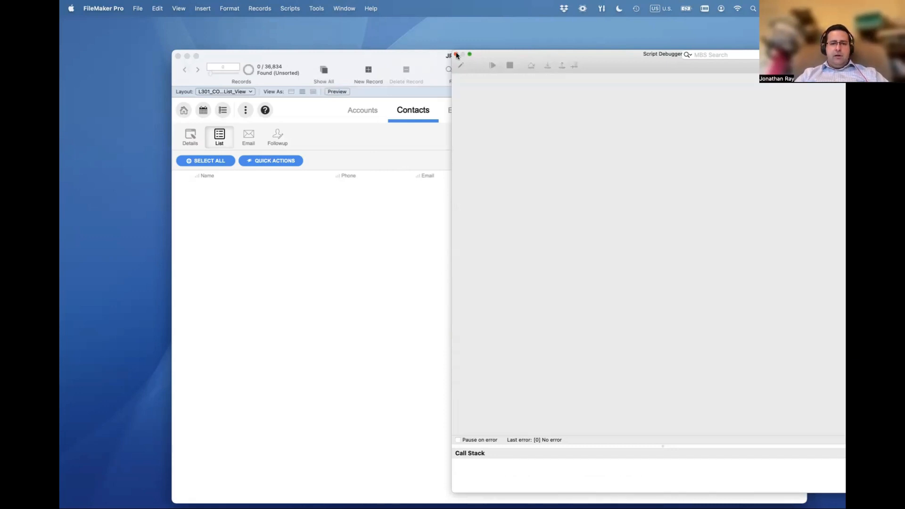
click(456, 55)
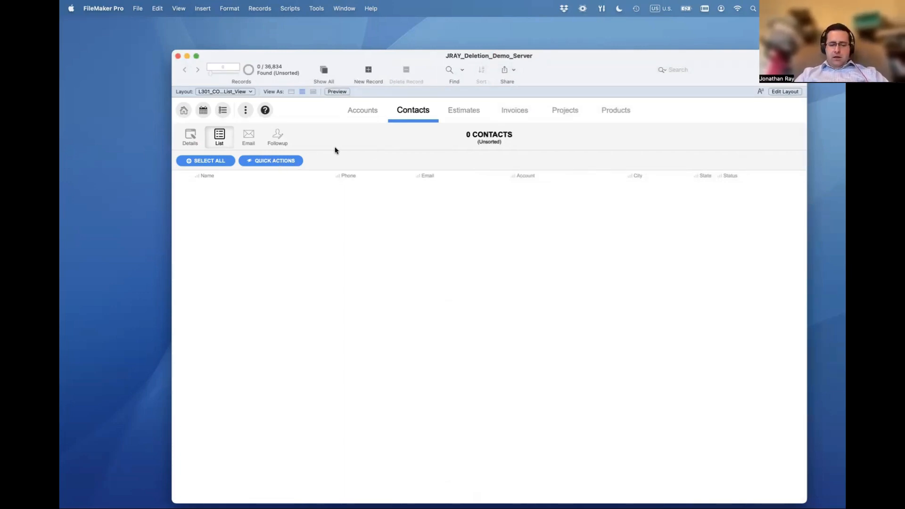
Show all contacts and select the ones at rows 2, 4 and 6
key(super+j)
click(188, 203)
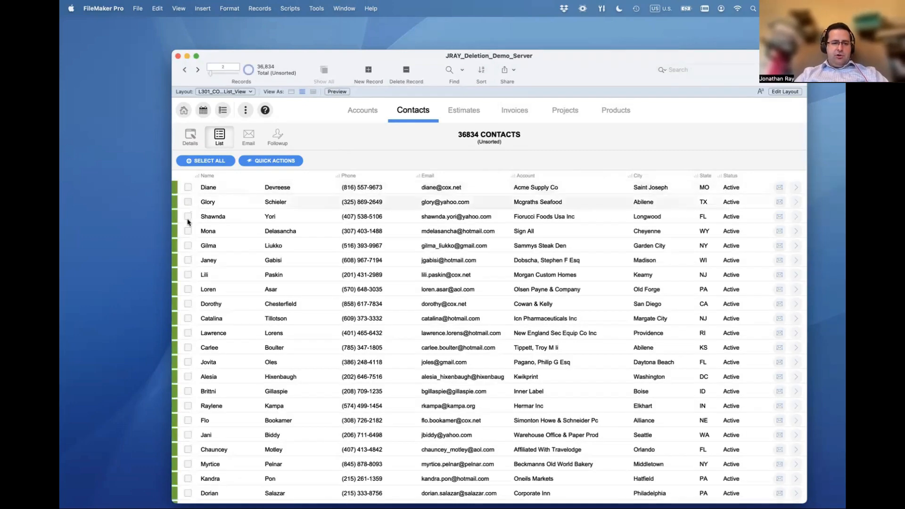
click(188, 231)
click(188, 260)
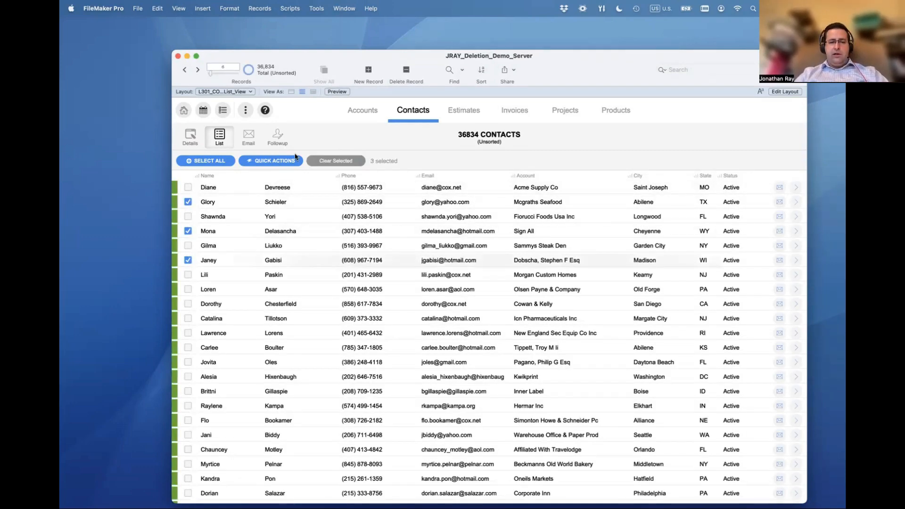
Open the Script Workspace, move it off the contact list, and reveal the Delete Selected quick action
key(super+shift+s)
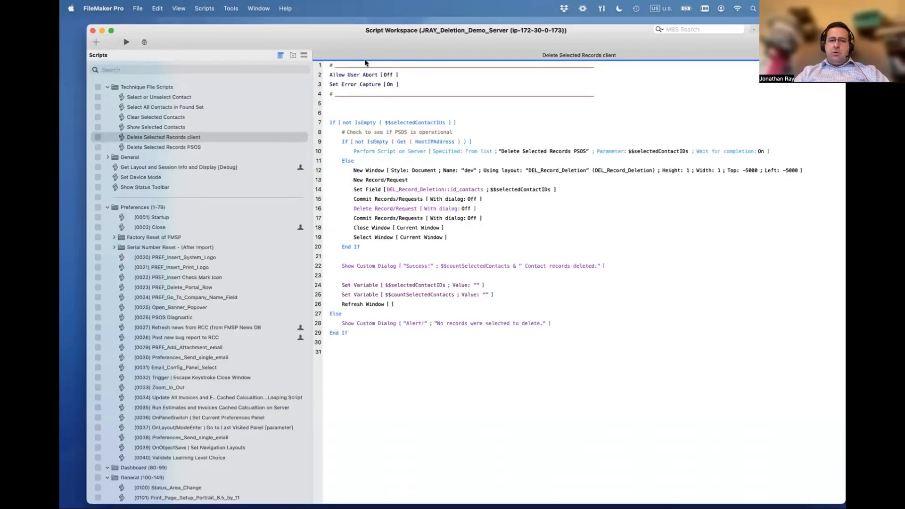
drag(223, 34, 476, 69)
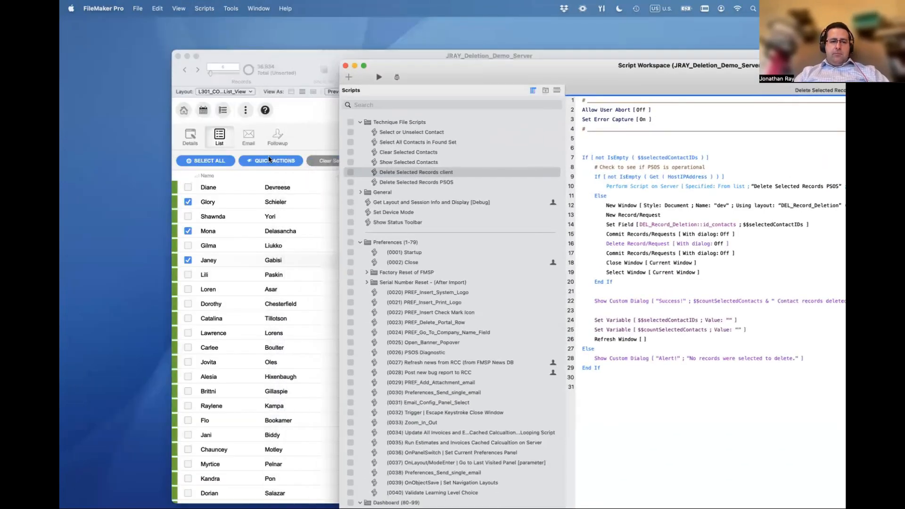
click(271, 160)
click(271, 160)
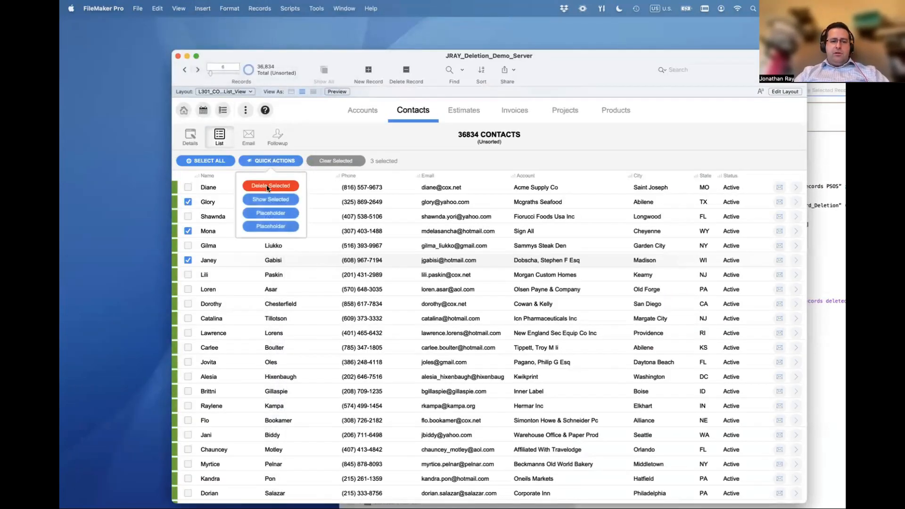
Examine the "Delete Selected Records client" script's Perform Script on Server step and its If condition on $$selectedContactIDs
drag(838, 66, 682, 60)
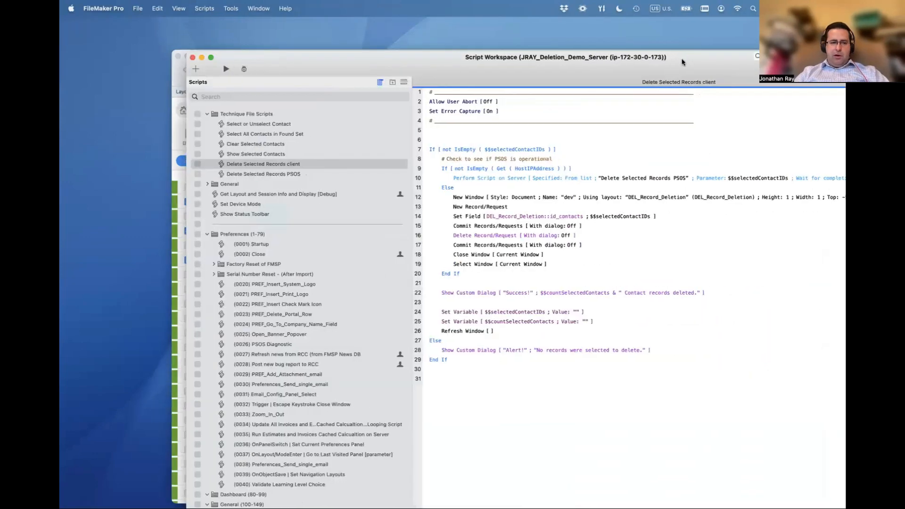
click(304, 166)
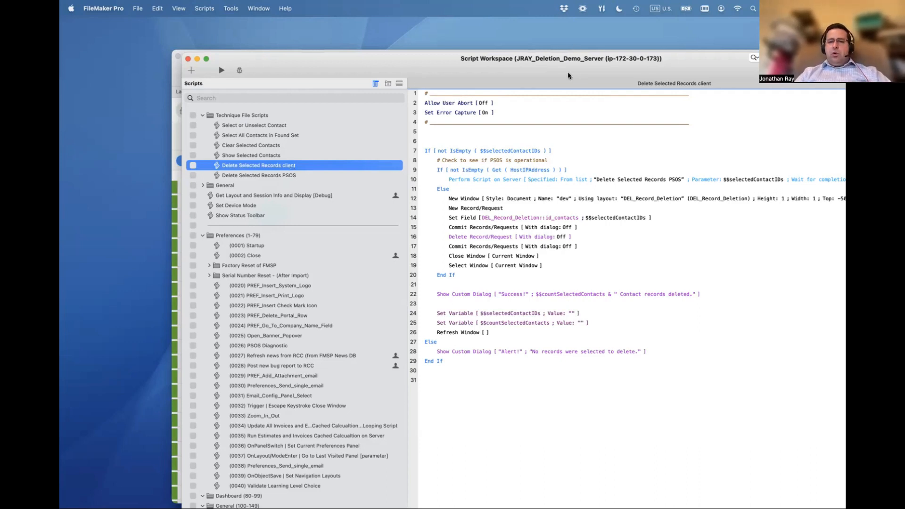
drag(567, 72, 523, 75)
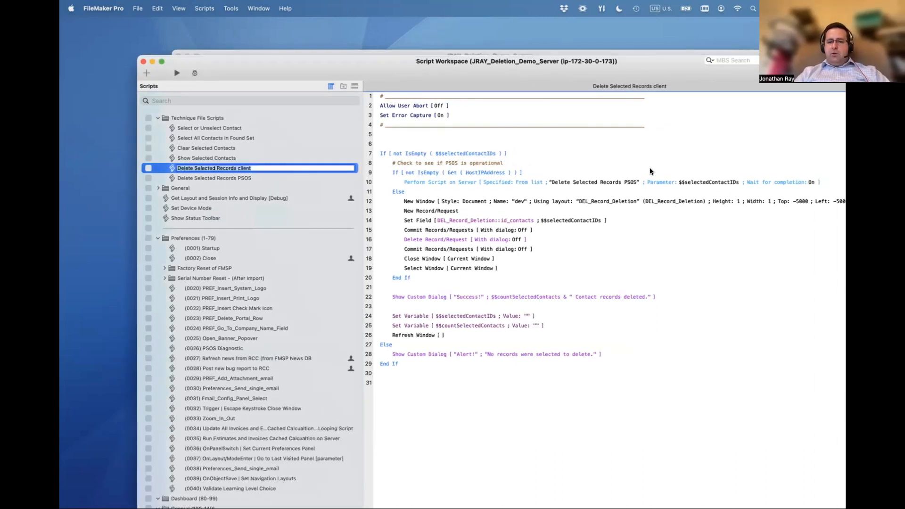
click(412, 182)
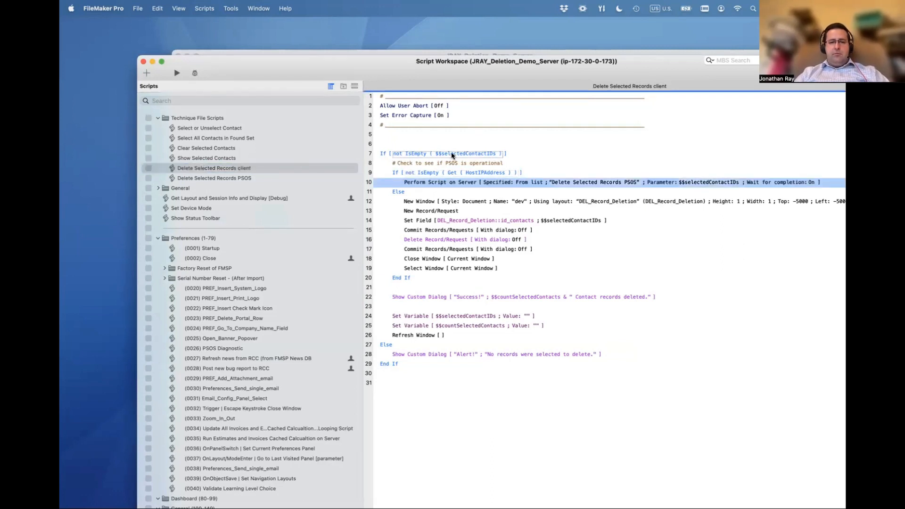
click(491, 154)
click(480, 153)
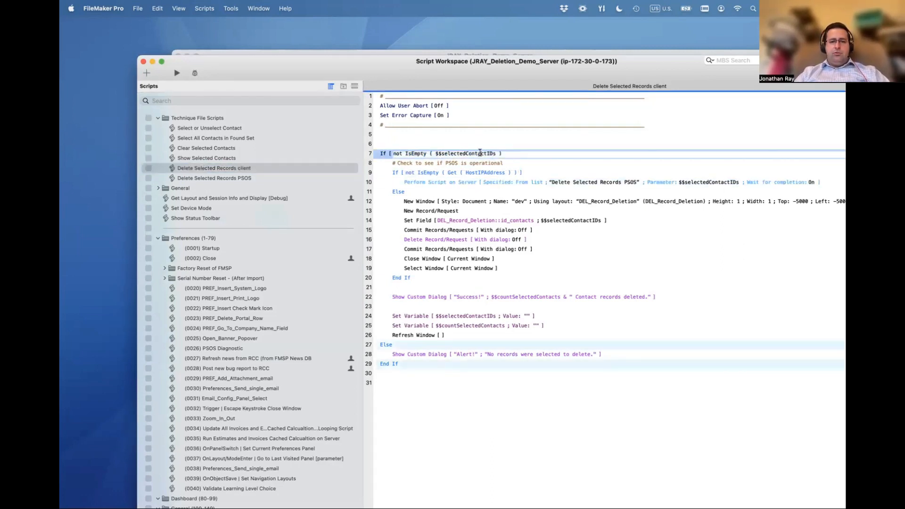
double_click(480, 153)
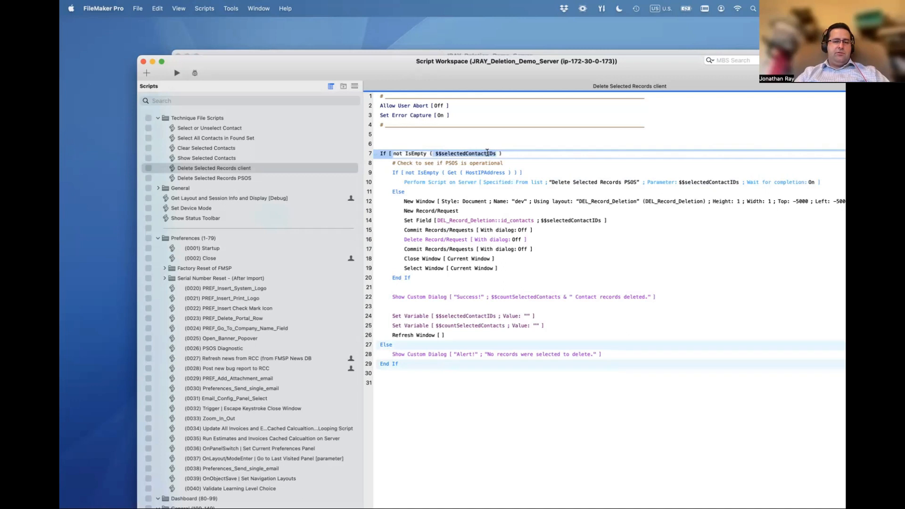
View the full current value of $$selectedContactIDs in the Data Viewer, and move the viewer clear of the script steps
click(230, 8)
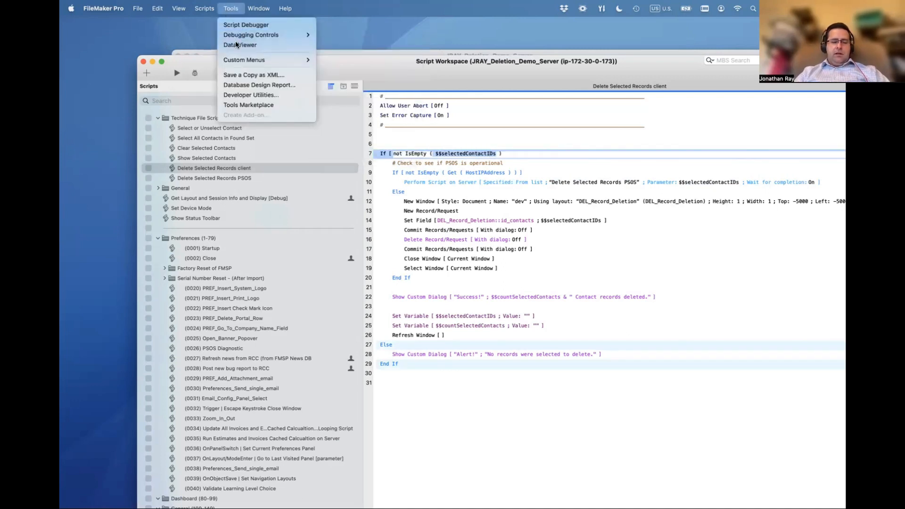
click(239, 44)
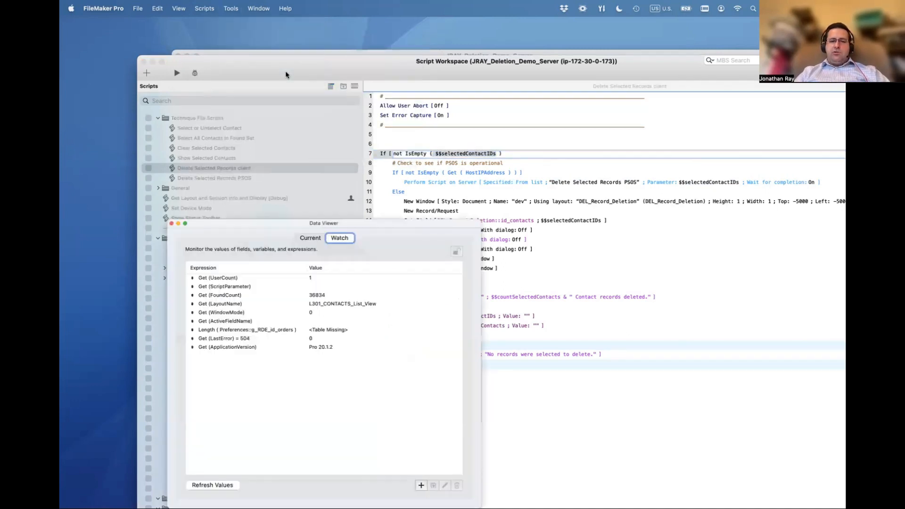
click(304, 239)
double_click(339, 295)
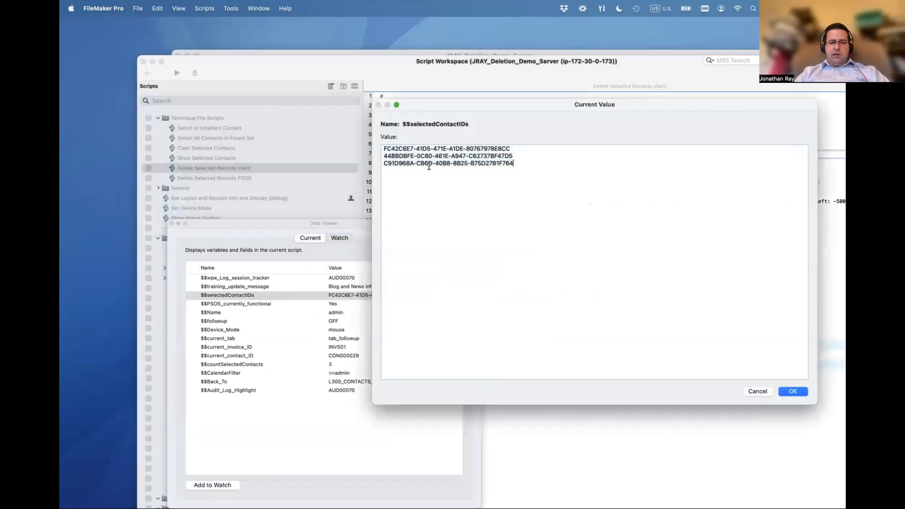
click(792, 392)
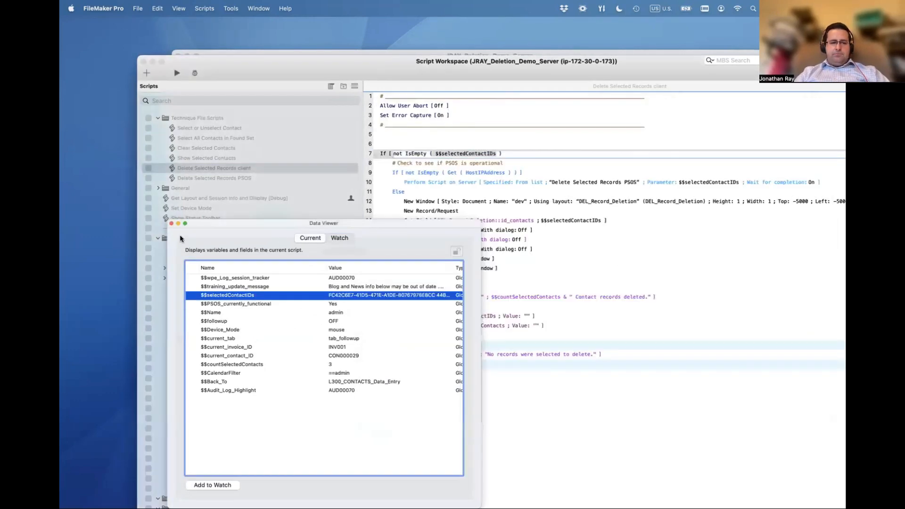
drag(192, 228, 92, 260)
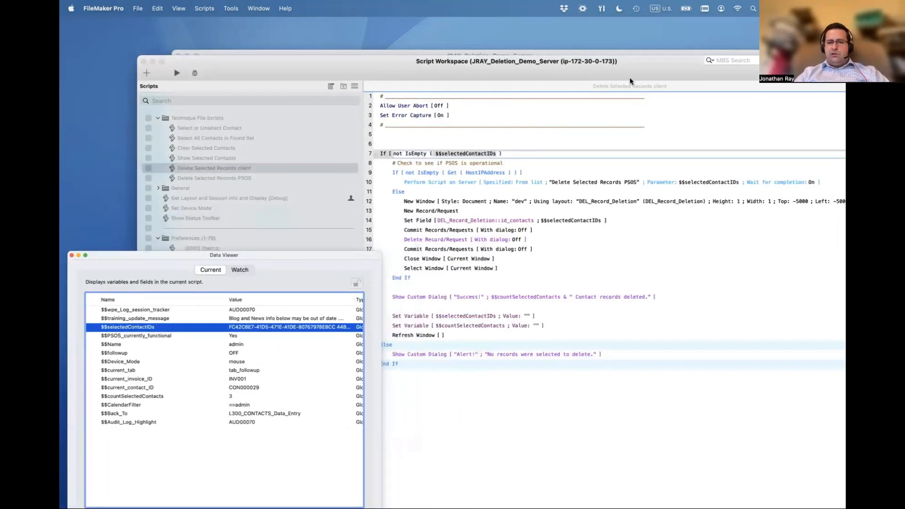
Inspect the parameter calculation of the Perform Script on Server step, narrowing the Data Viewer to uncover the script
click(583, 89)
click(415, 182)
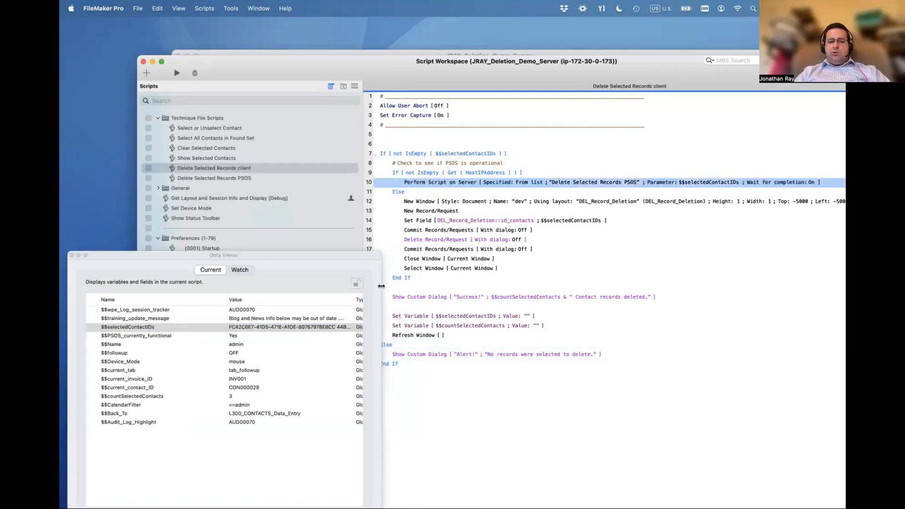
drag(381, 288, 315, 288)
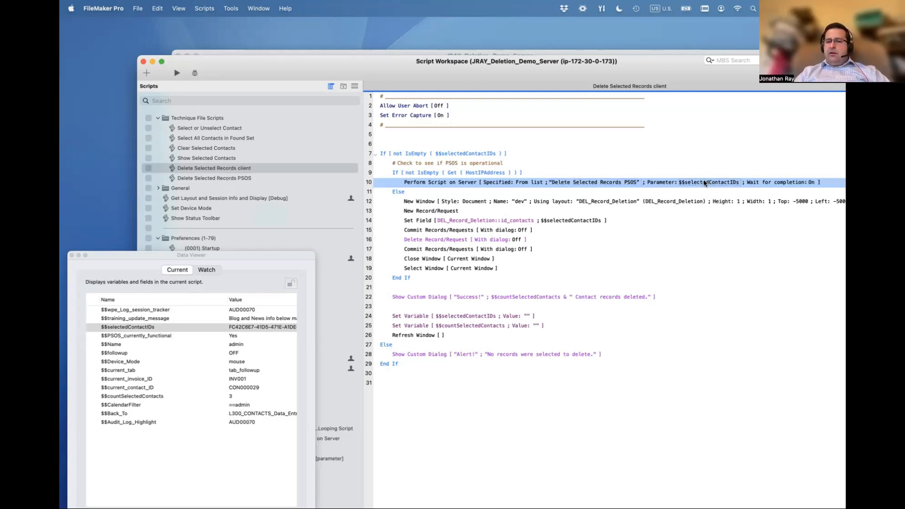
click(690, 182)
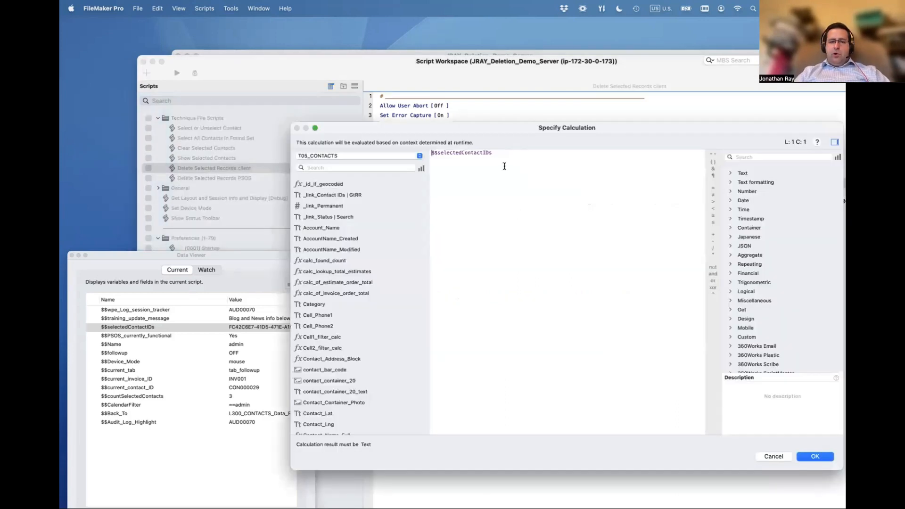
drag(466, 126, 534, 134)
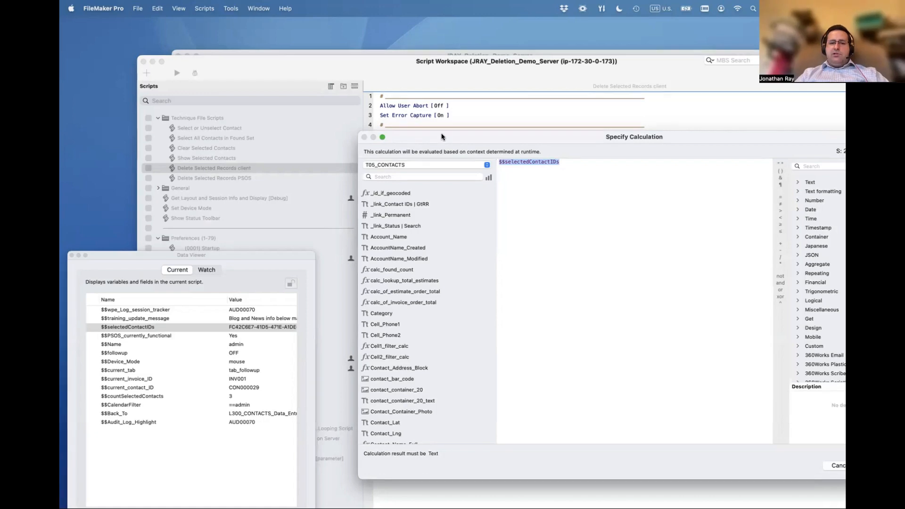
drag(448, 135, 279, 131)
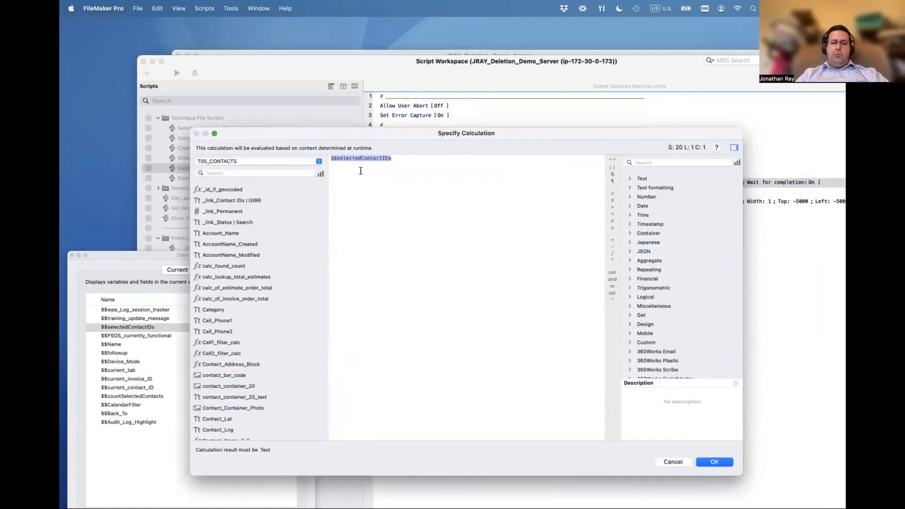
click(713, 461)
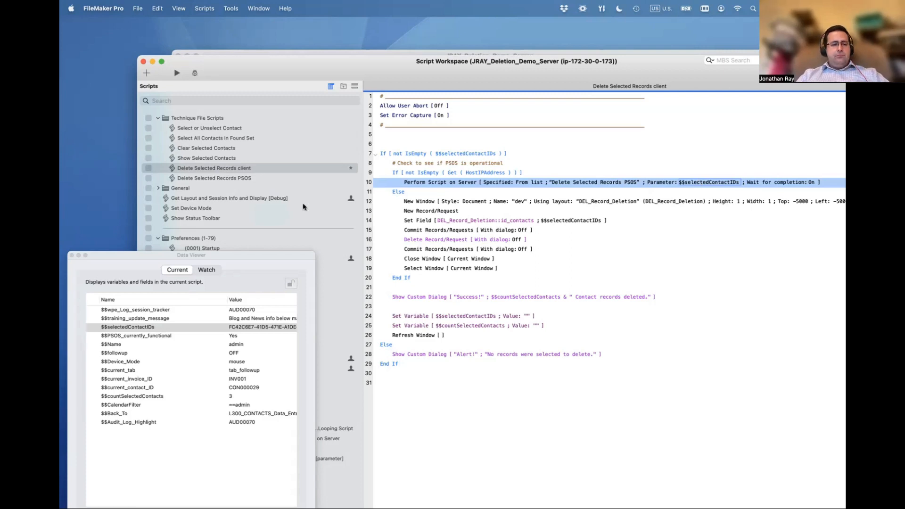
click(404, 282)
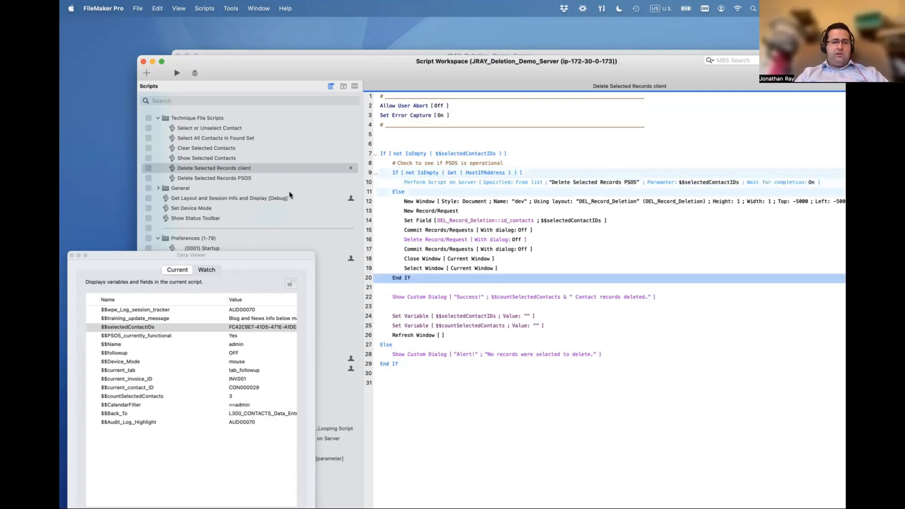
Open the "Delete Selected Records PSOS" script and walk through its steps from Go to Layout to the final Commit Records/Requests
click(248, 177)
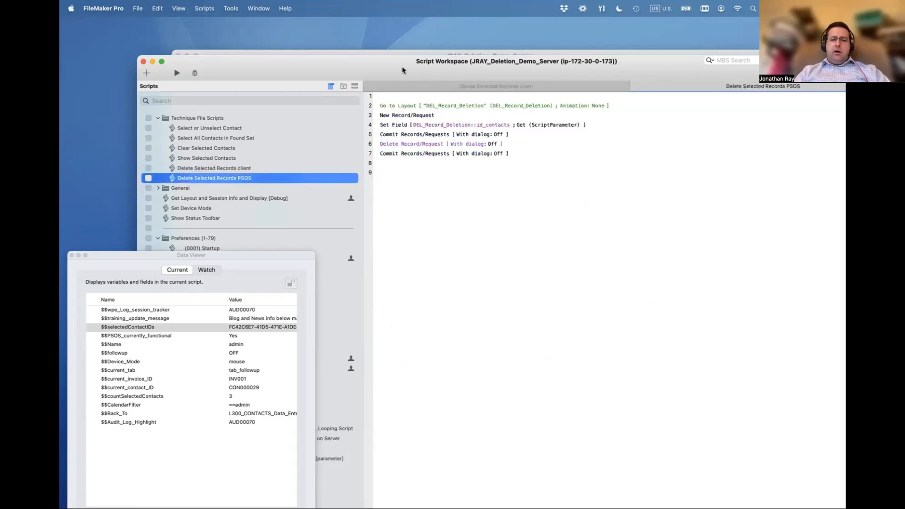
drag(361, 64, 476, 73)
click(525, 115)
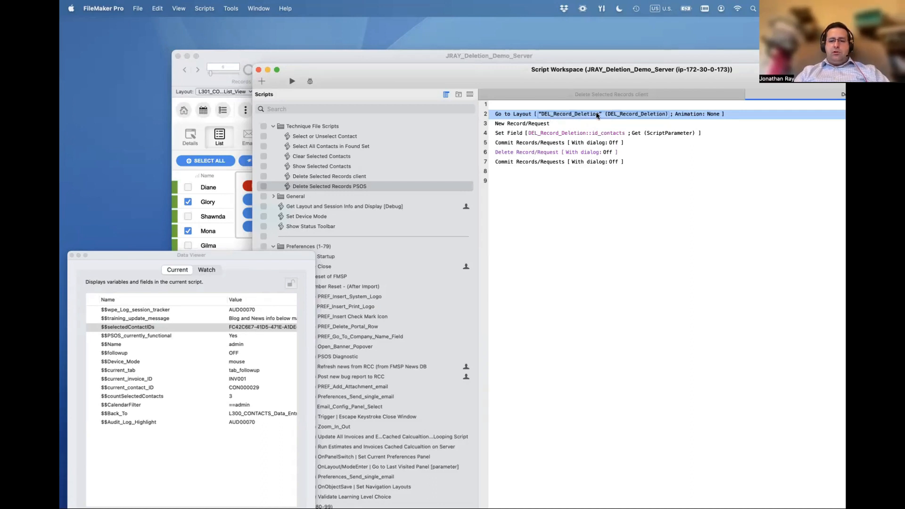
click(514, 124)
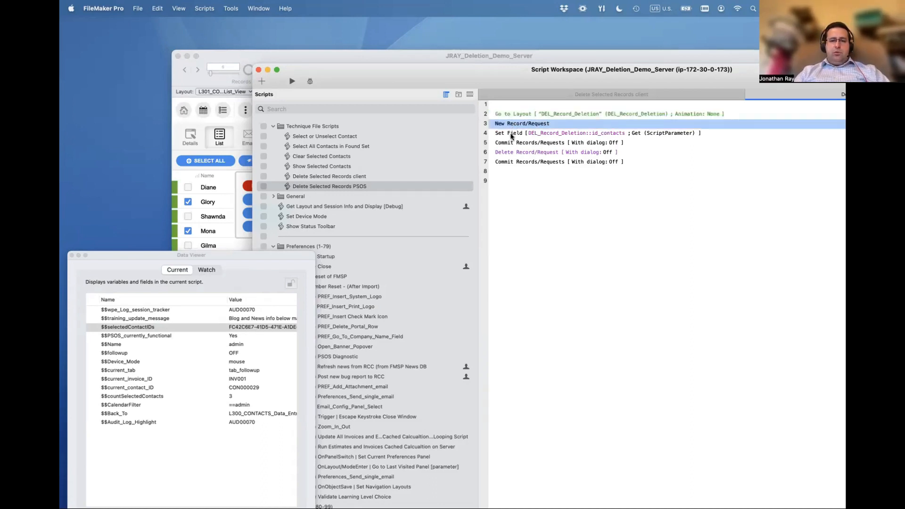
click(512, 134)
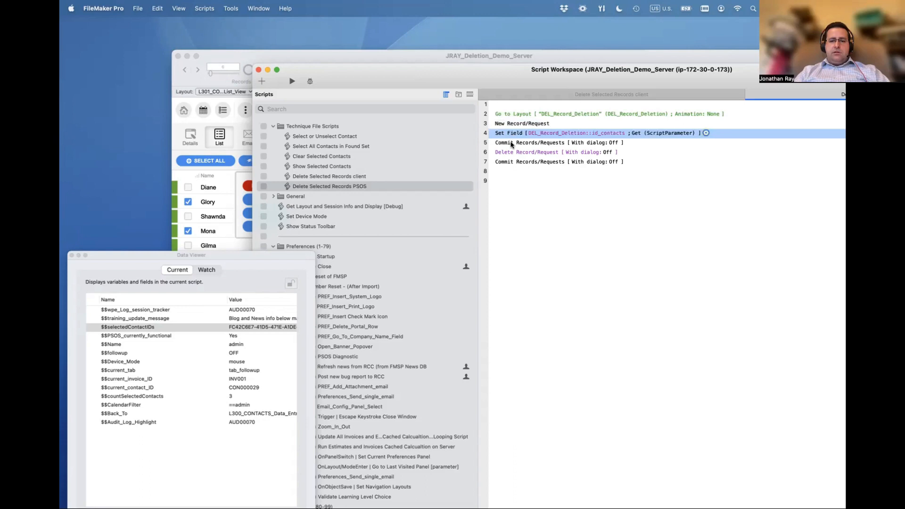
click(511, 144)
click(511, 153)
click(511, 162)
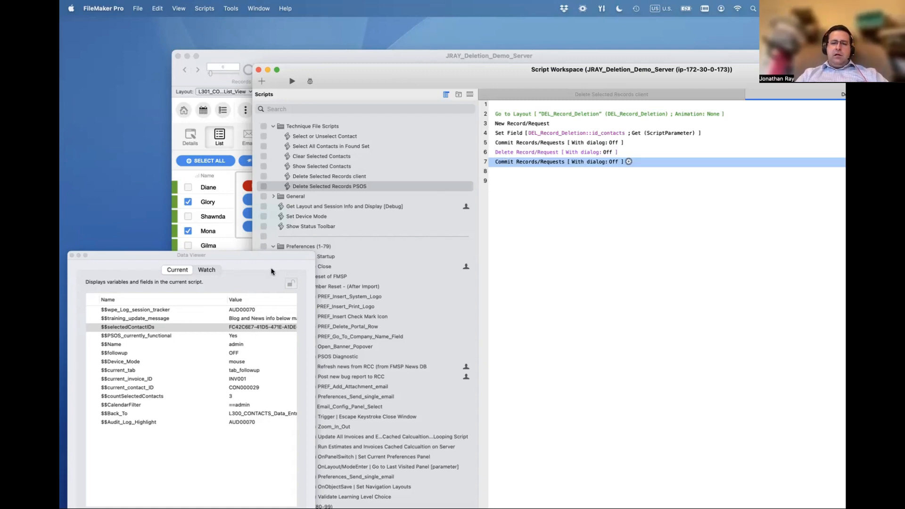
Close the Data Viewer, move the Script Workspace aside, and bring the contact list window to the front
click(71, 256)
drag(382, 70, 588, 84)
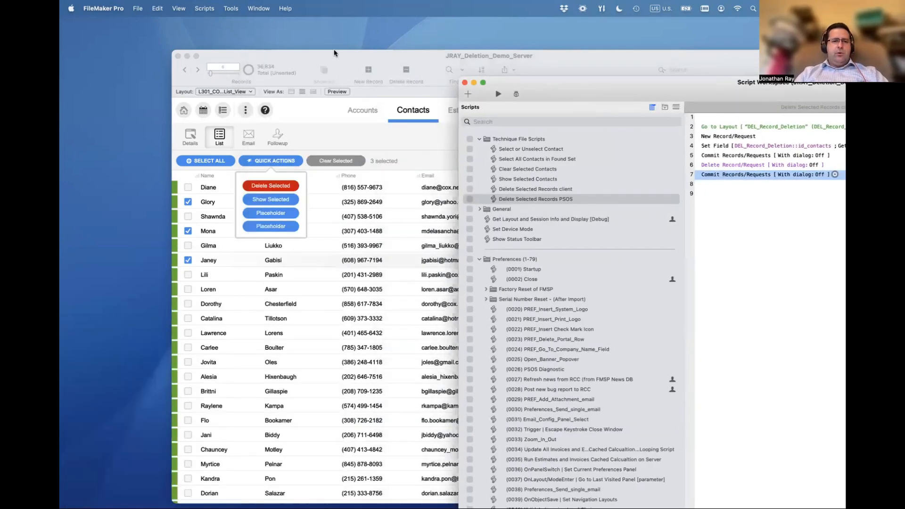
click(324, 58)
Copy the entire value of $$selectedContactIDs from the Data Viewer, and close the viewer
click(315, 8)
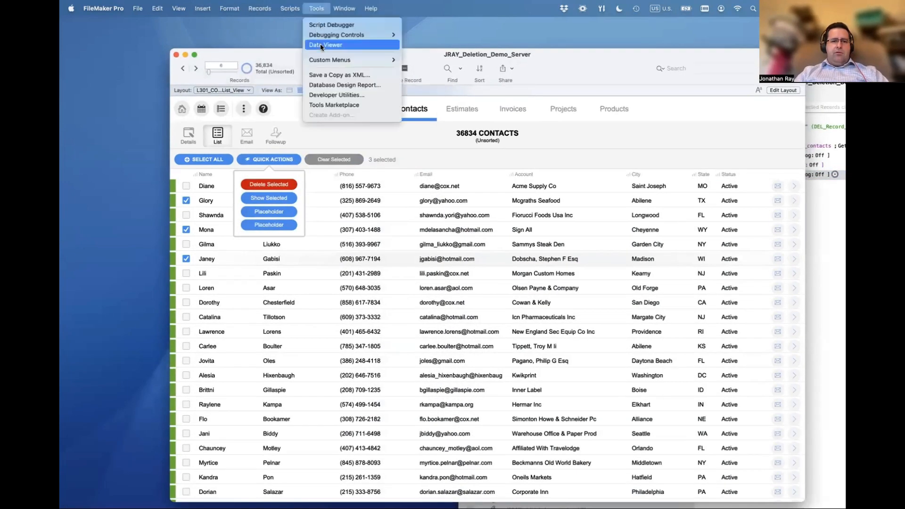
click(325, 45)
double_click(238, 297)
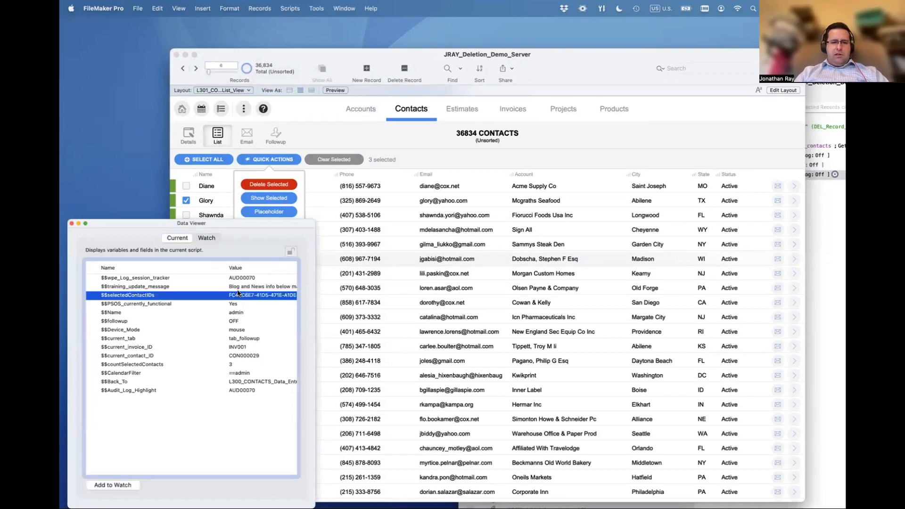
click(532, 169)
key(super+a)
key(super+c)
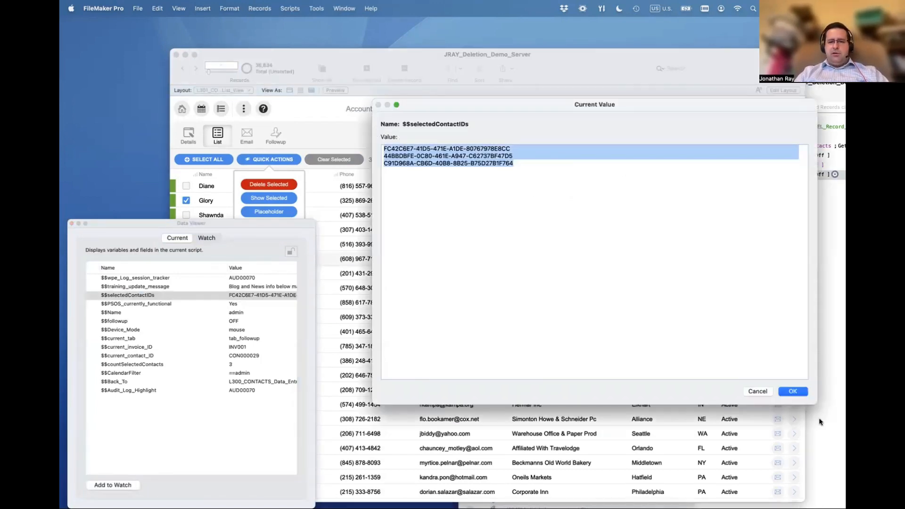
click(793, 391)
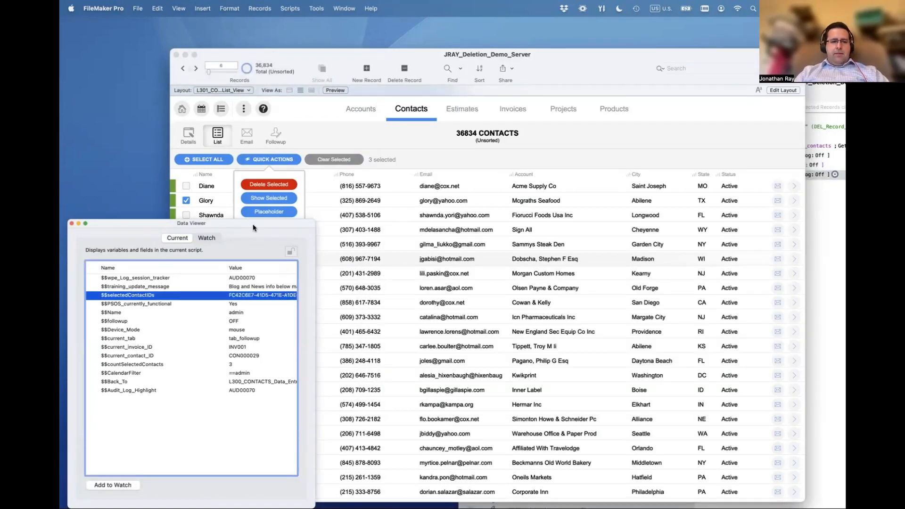
drag(81, 223, 131, 259)
click(121, 260)
Open a second database window beside the contact list and switch it to the DEL_Record_Deletion layout
click(344, 8)
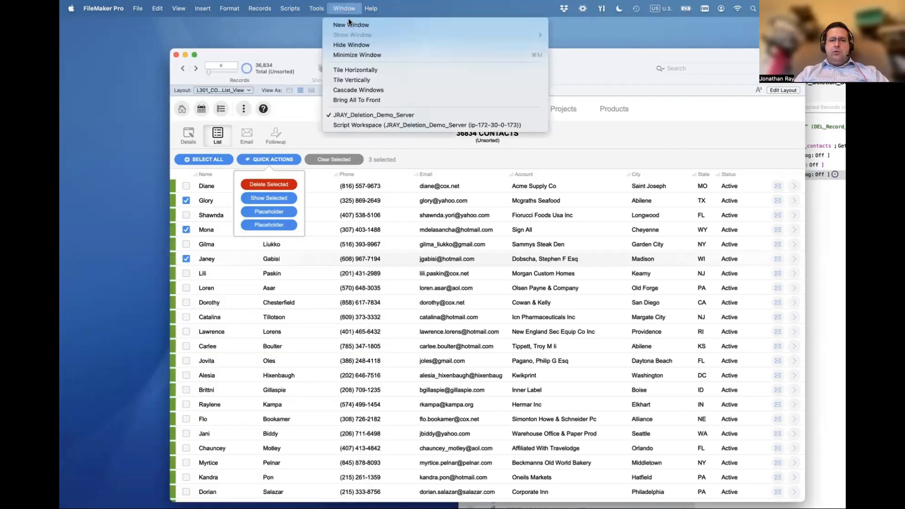
click(361, 25)
drag(508, 64, 652, 34)
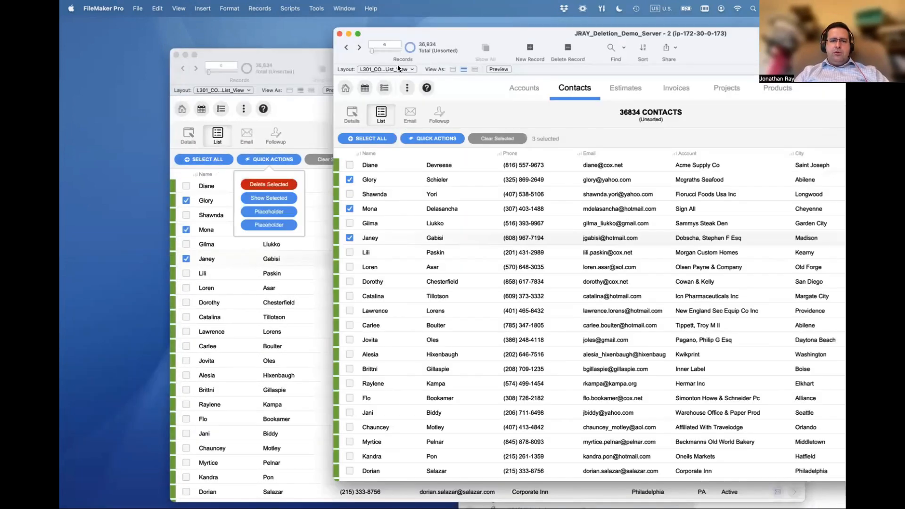
click(396, 70)
click(397, 79)
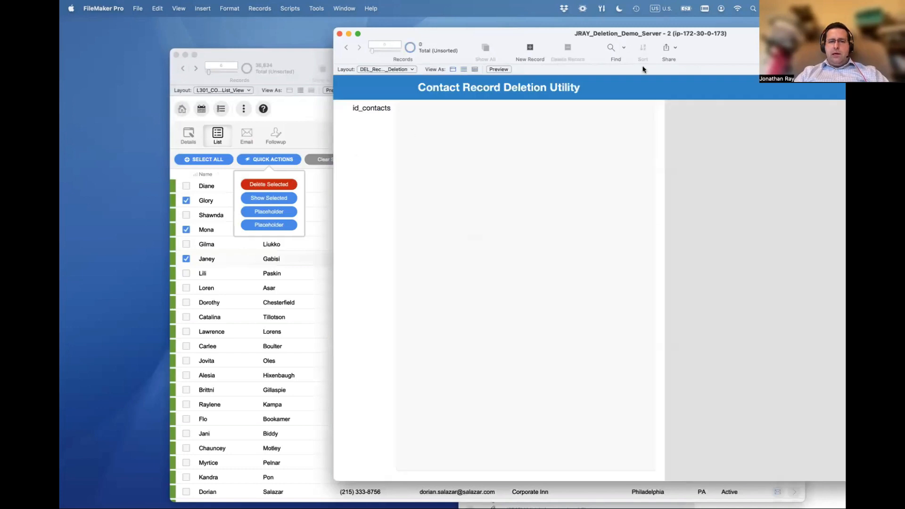
drag(720, 54, 725, 77)
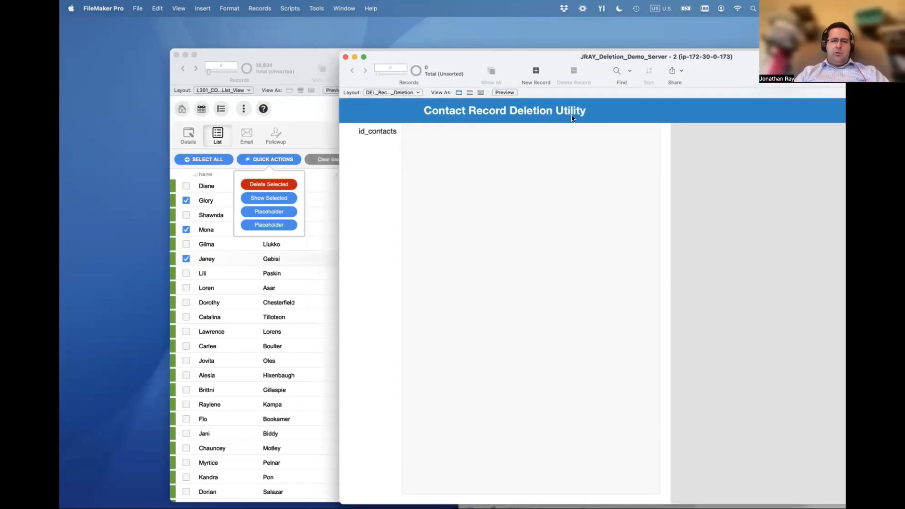
Create a record on the DEL_Record_Deletion layout with the copied contact IDs in id_contacts, and delete that committed record
click(479, 186)
key(Return)
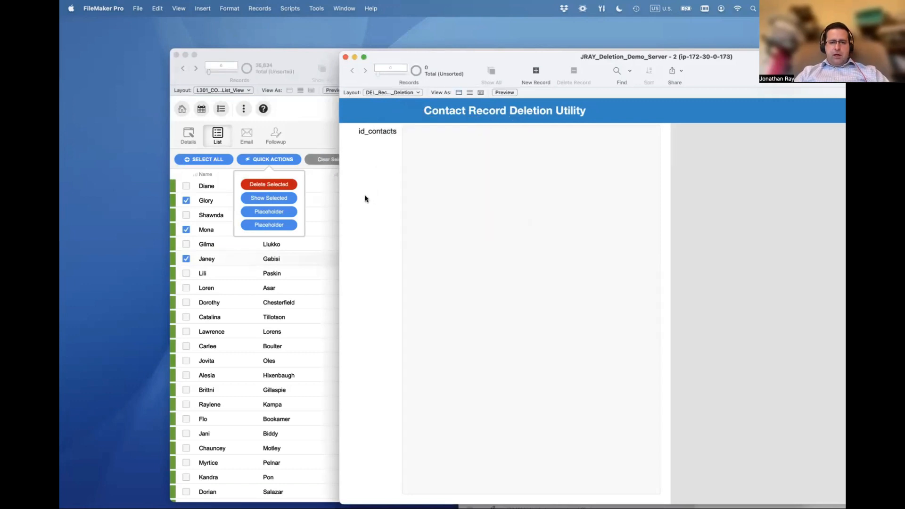
key(super+n)
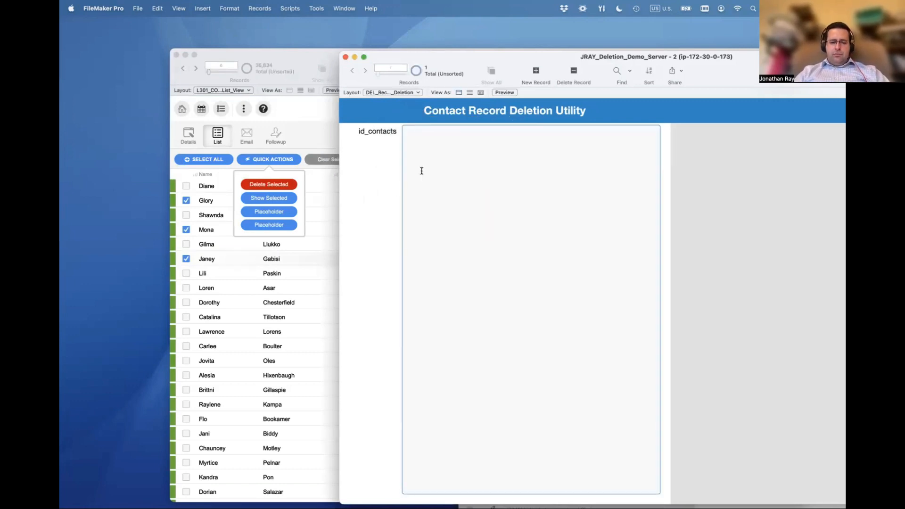
key(super+v)
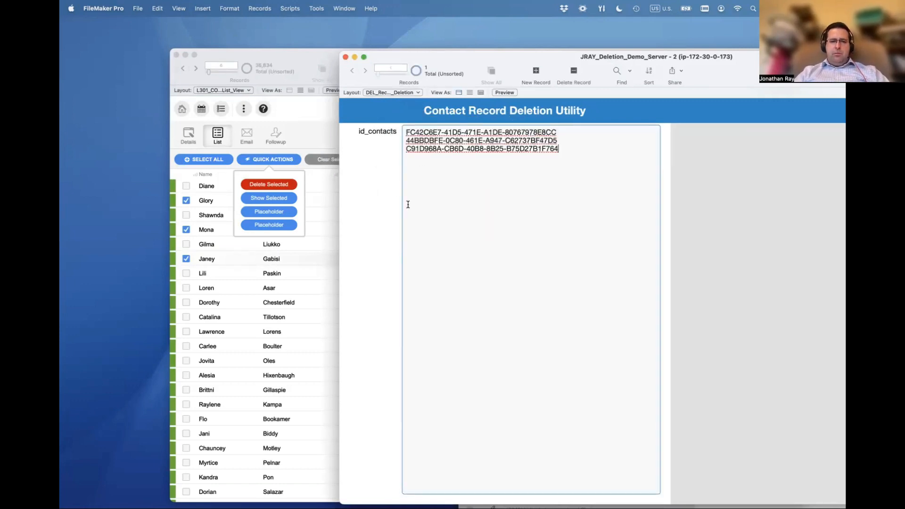
click(376, 209)
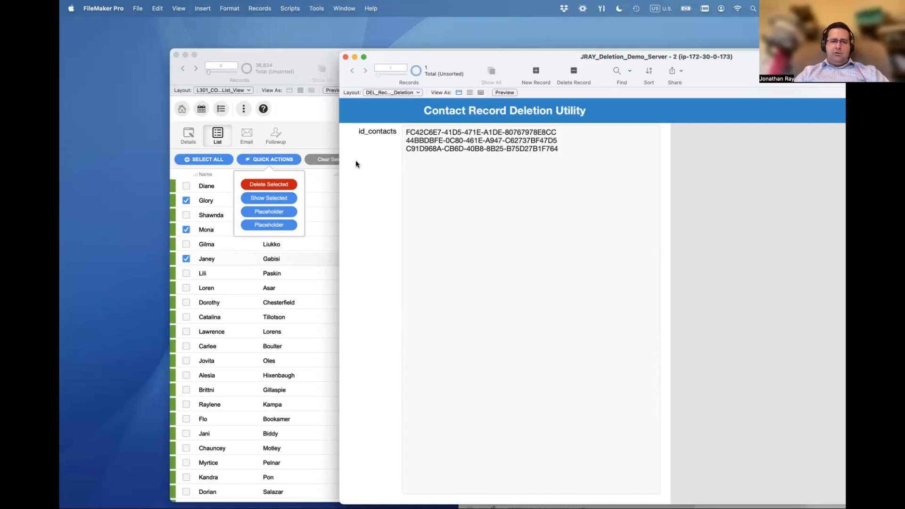
click(573, 71)
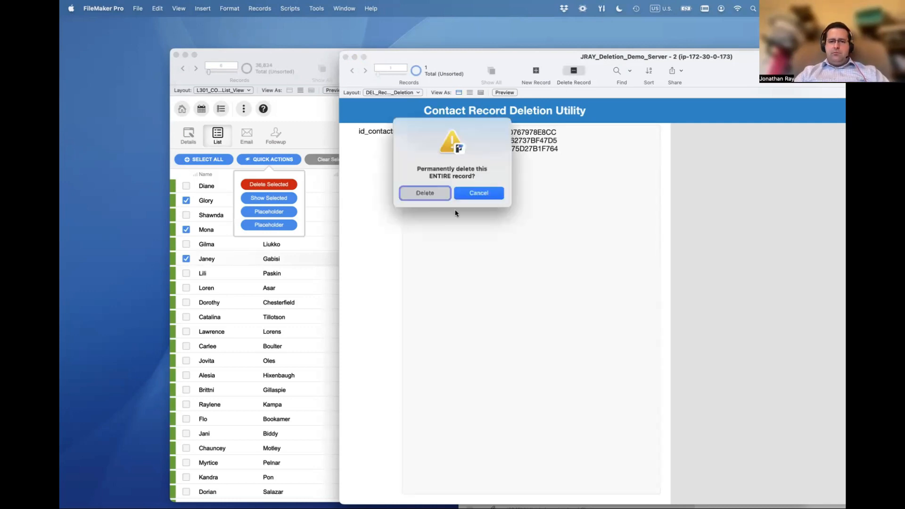
click(424, 193)
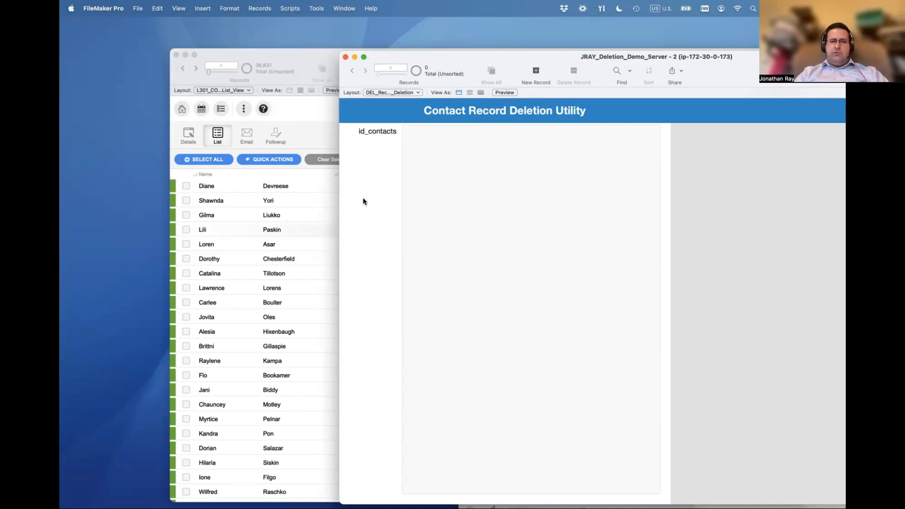
Open the database definition and examine the id_contacts field of the DEL_Record_Deletion table
key(super+shift+d)
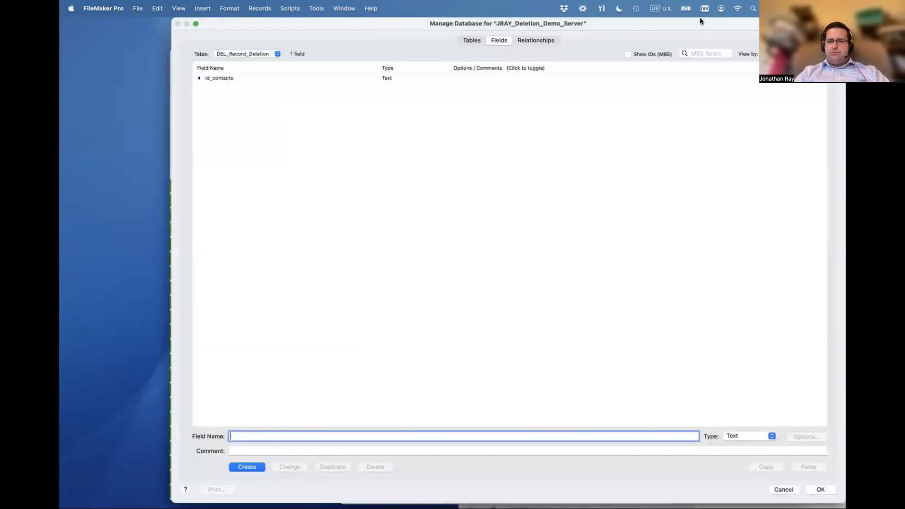
drag(699, 18, 699, 59)
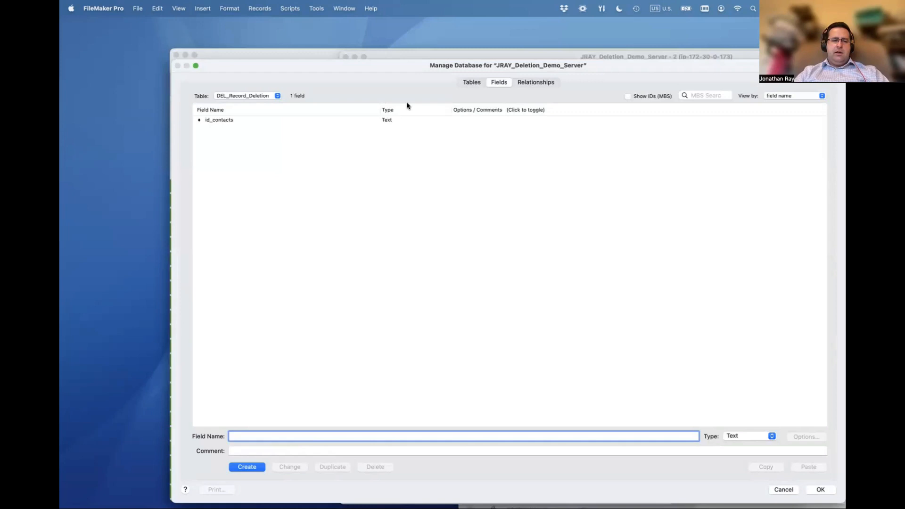
click(244, 97)
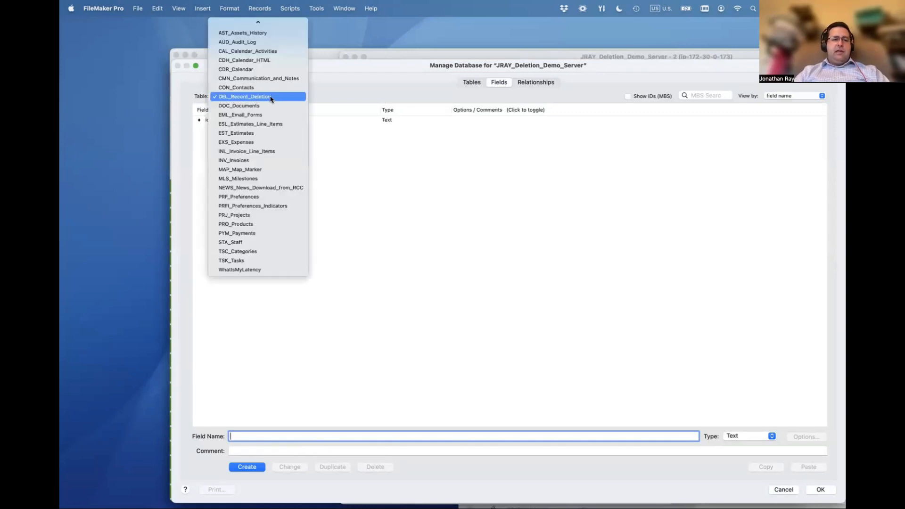
click(365, 93)
click(225, 120)
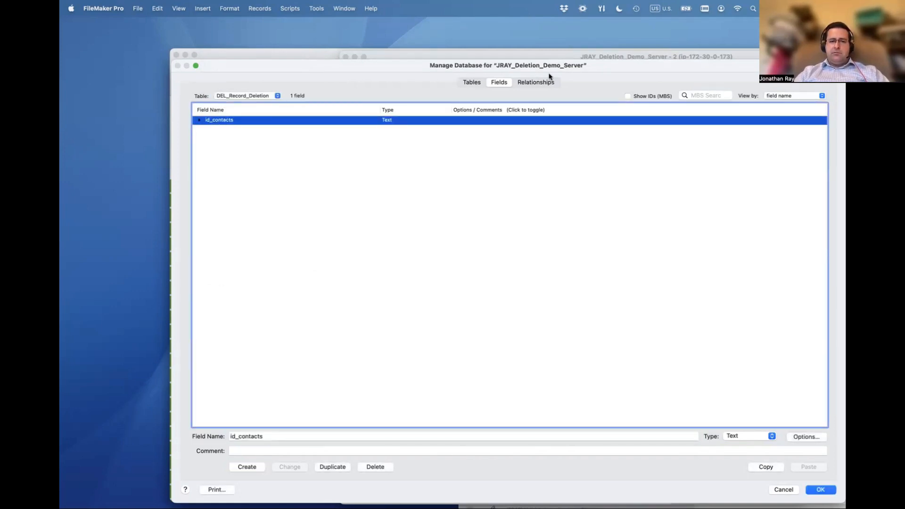
Examine the source tables of the DEL_Record_Deletion table occurrence and its related CONTACTS occurrence in the relationships graph
click(538, 83)
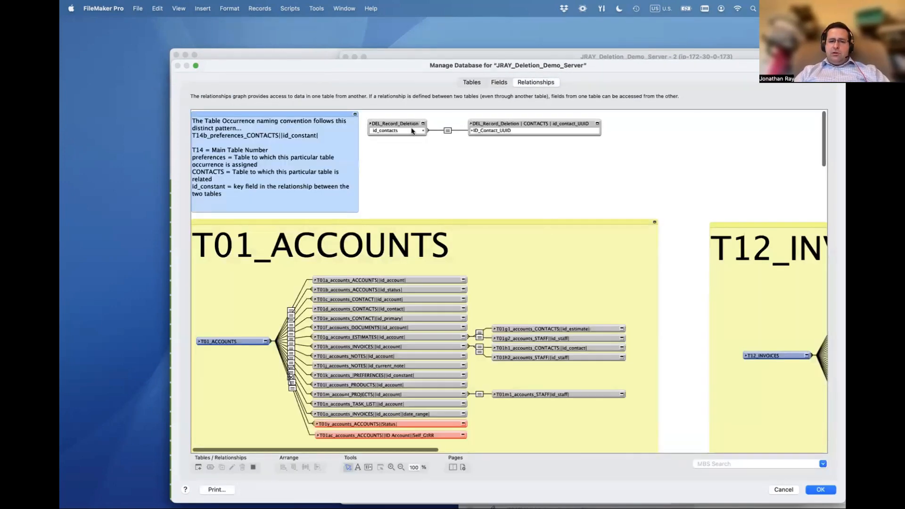
double_click(403, 124)
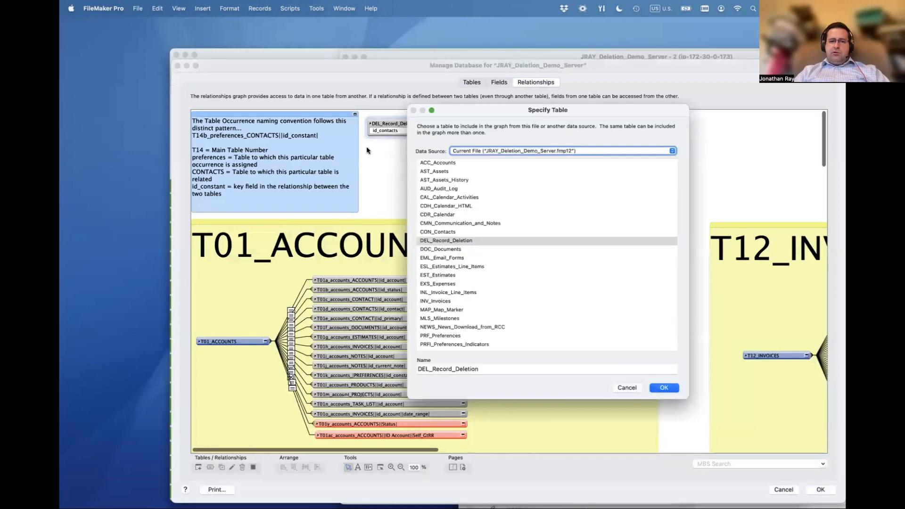
click(451, 241)
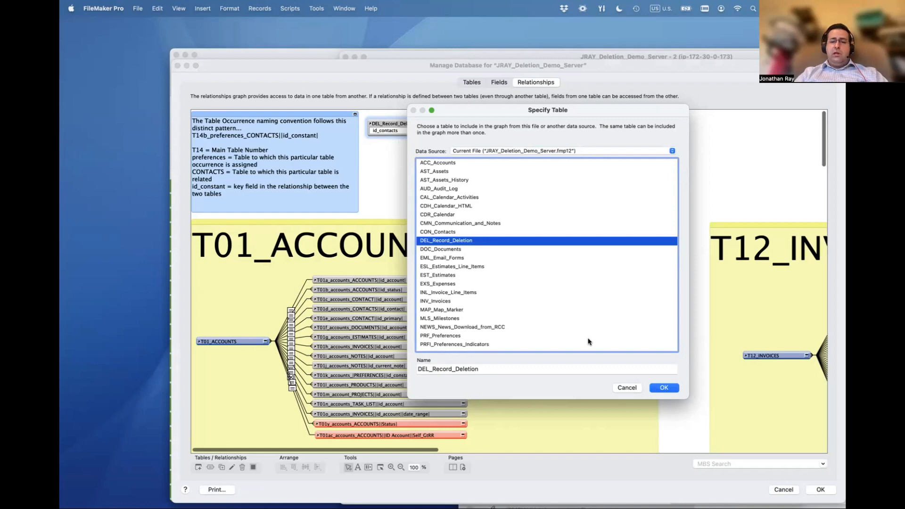
click(664, 387)
click(568, 124)
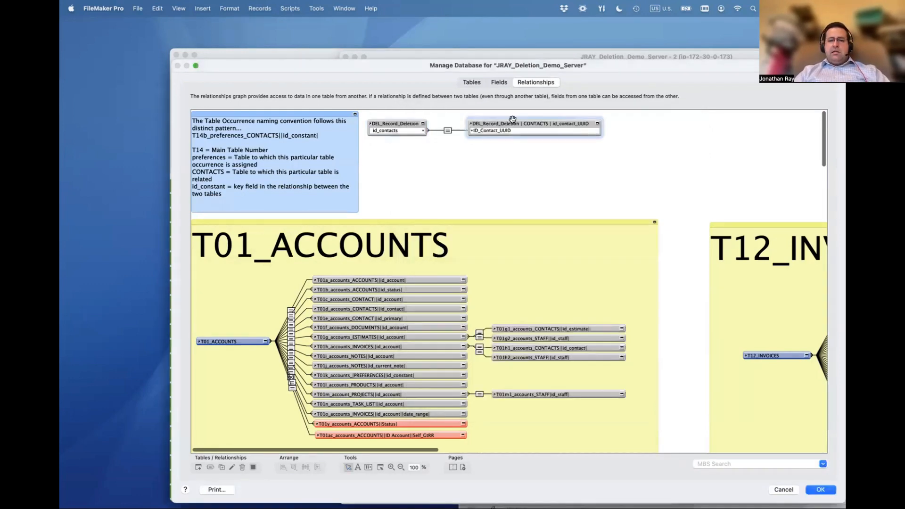
double_click(545, 123)
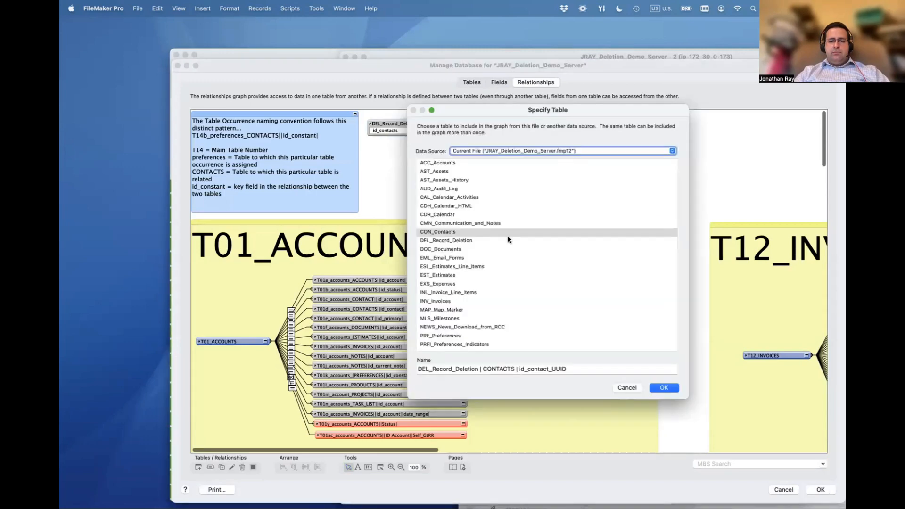
click(665, 387)
Review the id_contacts to ID_Contact_UUID relationship and its related-record deletion option, and leave the database definition discarding any changes
double_click(447, 131)
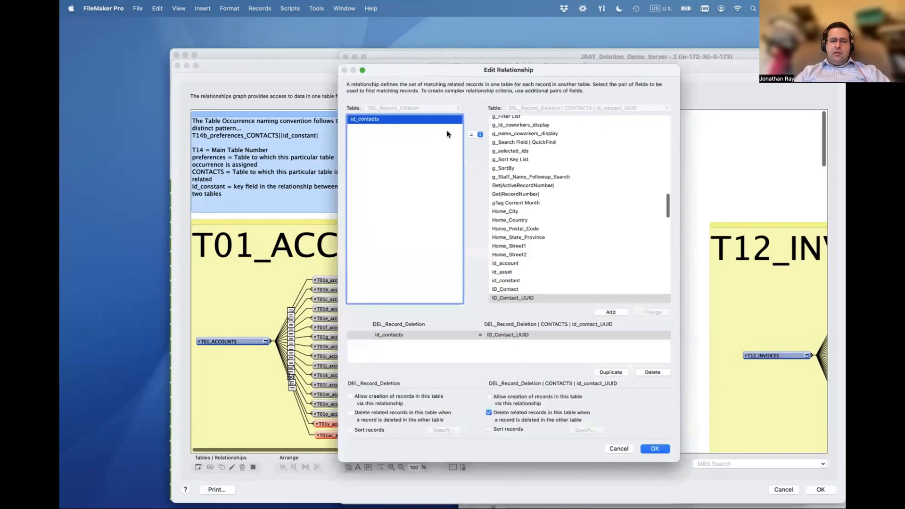
click(386, 335)
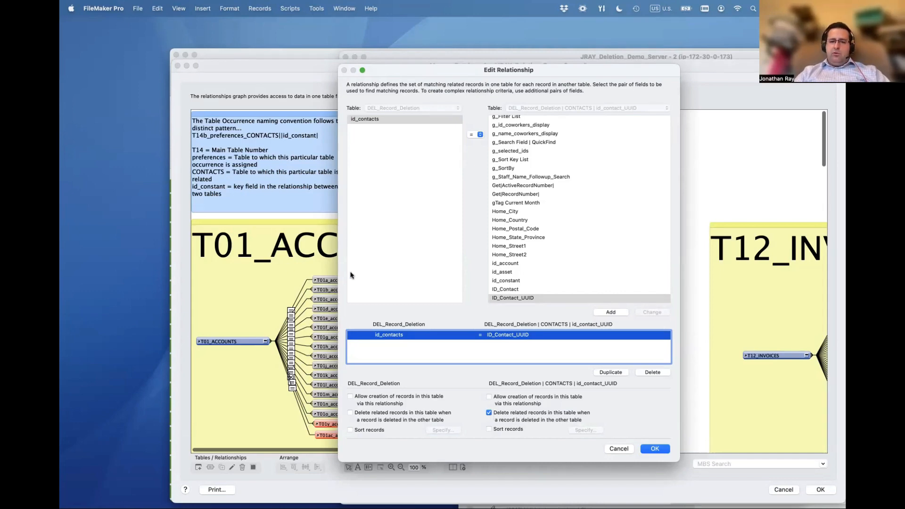
click(656, 446)
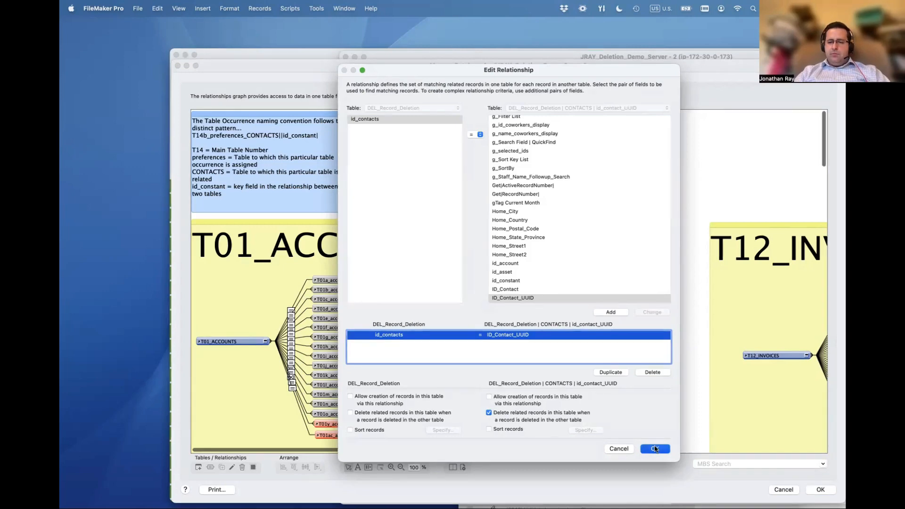
click(783, 489)
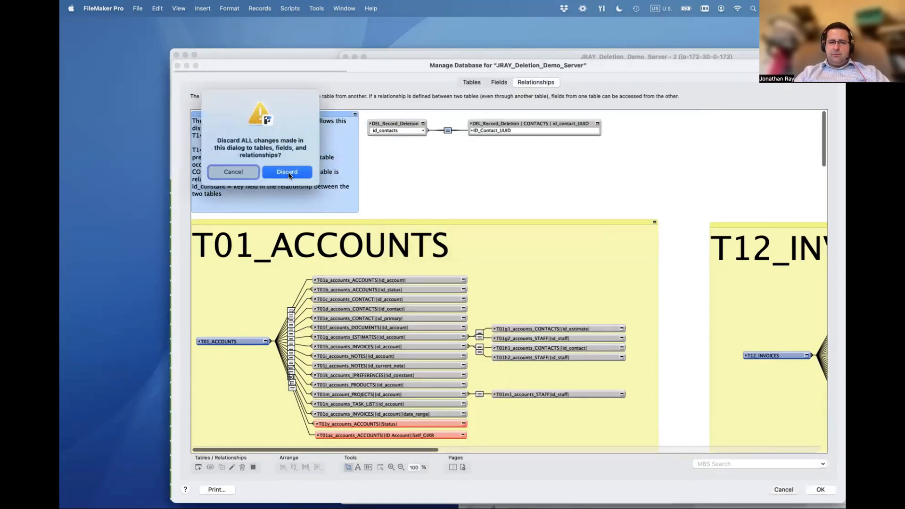
click(288, 174)
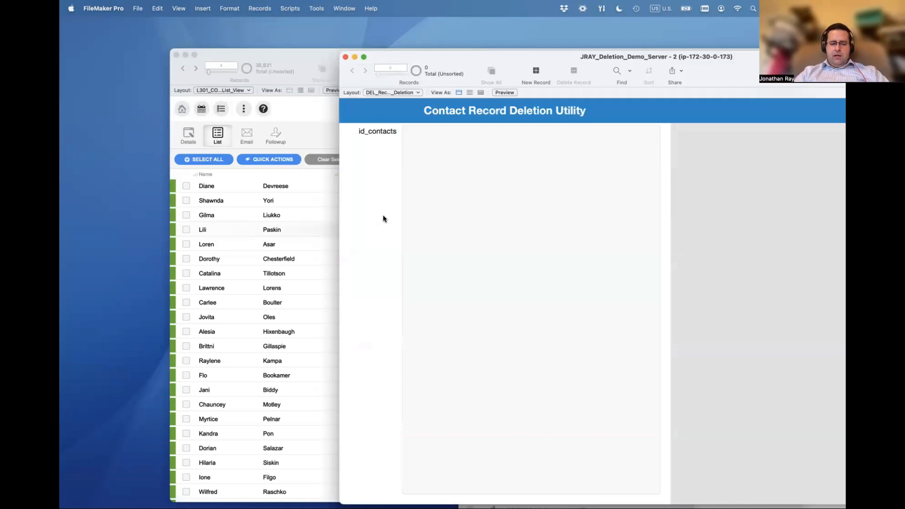
Create another record with the copied contact IDs in id_contacts, highlight the first ID line, and commit the record
key(super+n)
text(FC42C6E7-41D5-471E-A1DE-80767978E8CC 44BBDBFE-0C80-461E-A947-C62737BF47D5 C91D968A-CB6D-40B8-8B25-B75D27B1F764)
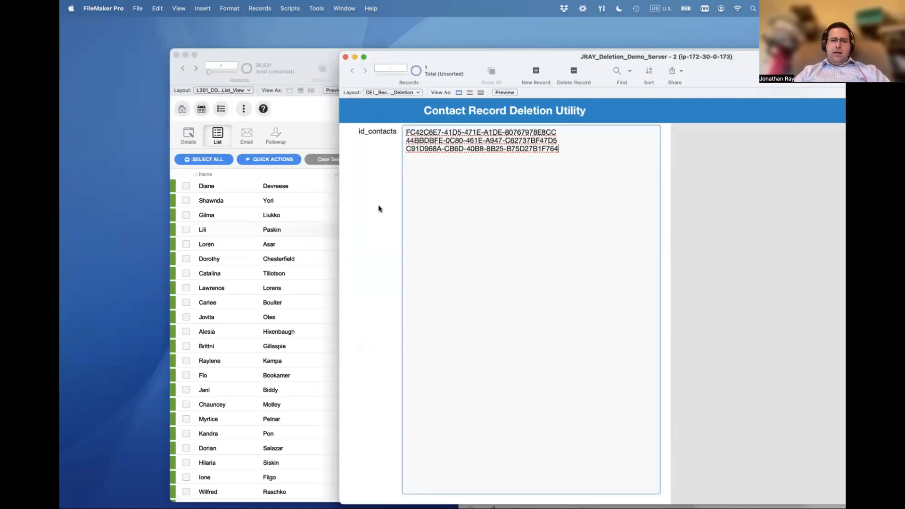
click(416, 132)
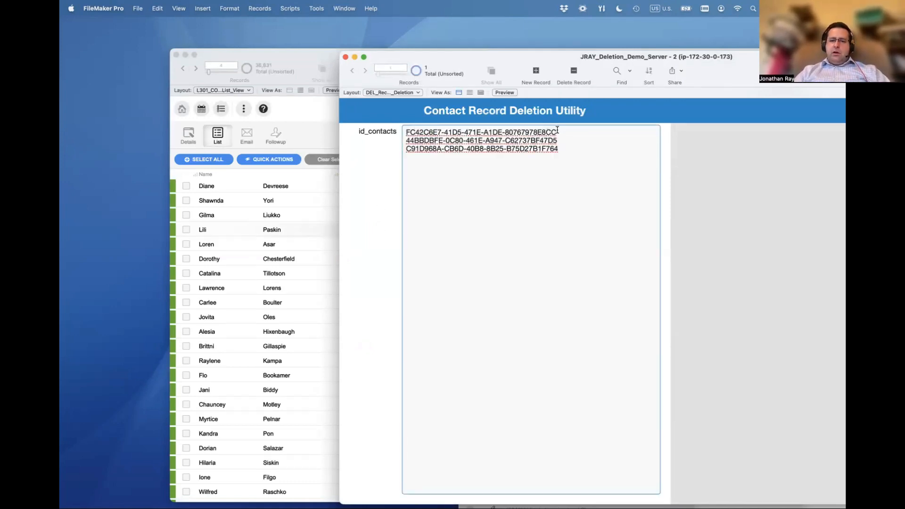
drag(557, 133, 401, 132)
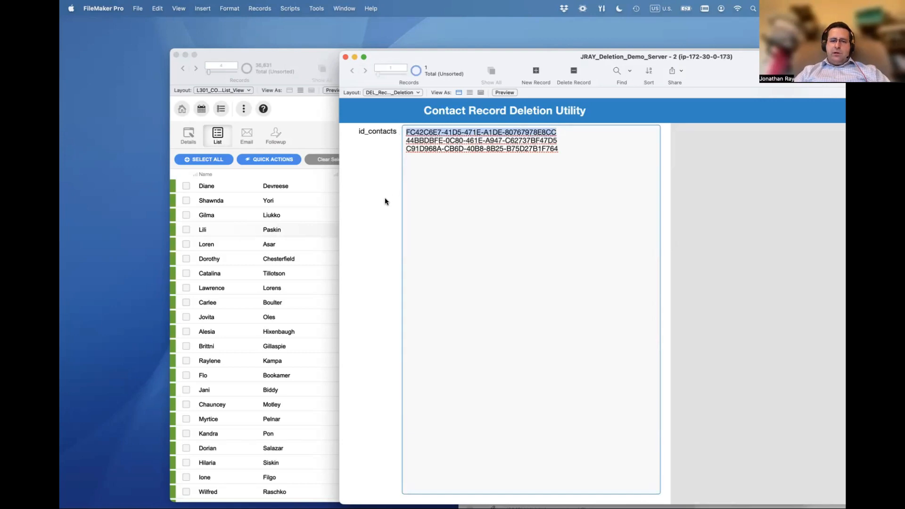
click(429, 132)
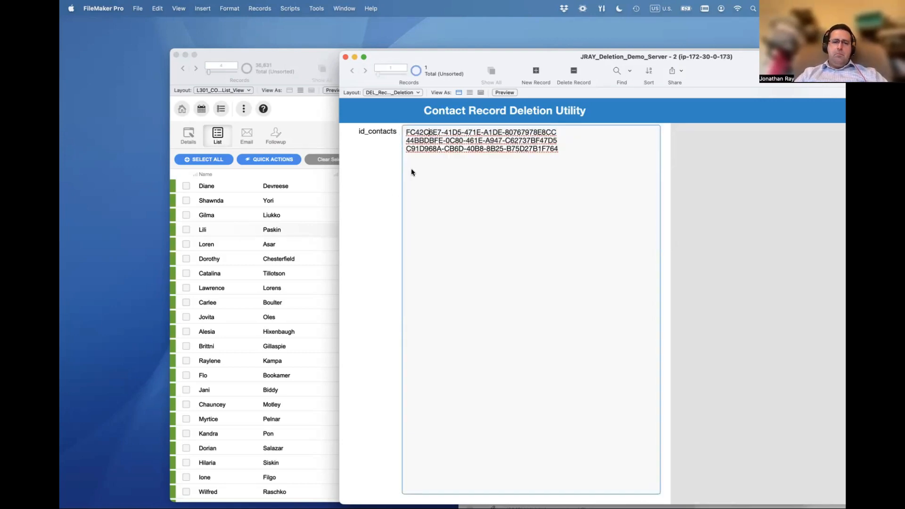
click(388, 175)
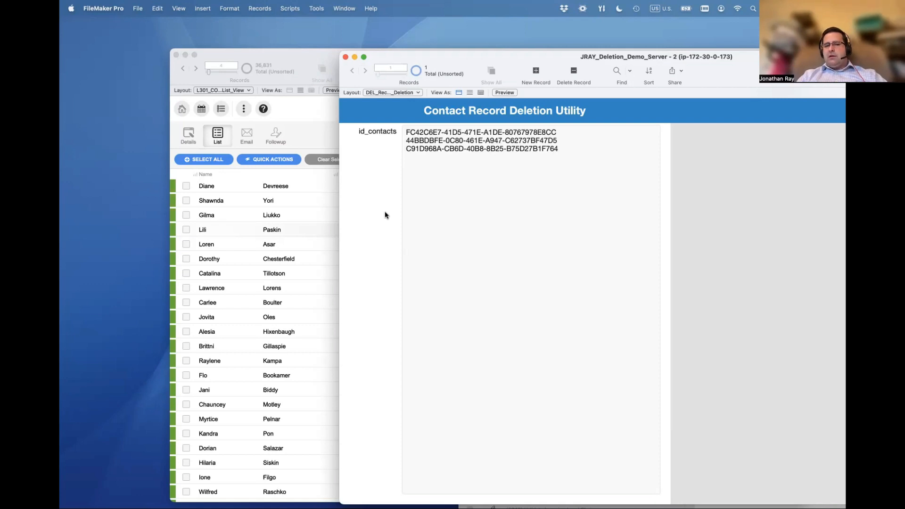
Highlight the third, second and first ID lines in id_contacts one by one, and the whole list at once
click(511, 192)
drag(559, 148, 392, 150)
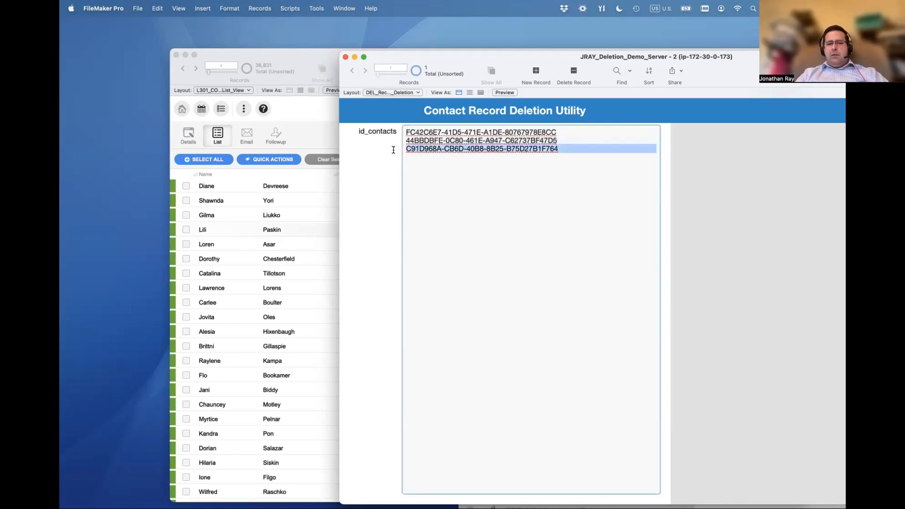
drag(560, 140, 393, 136)
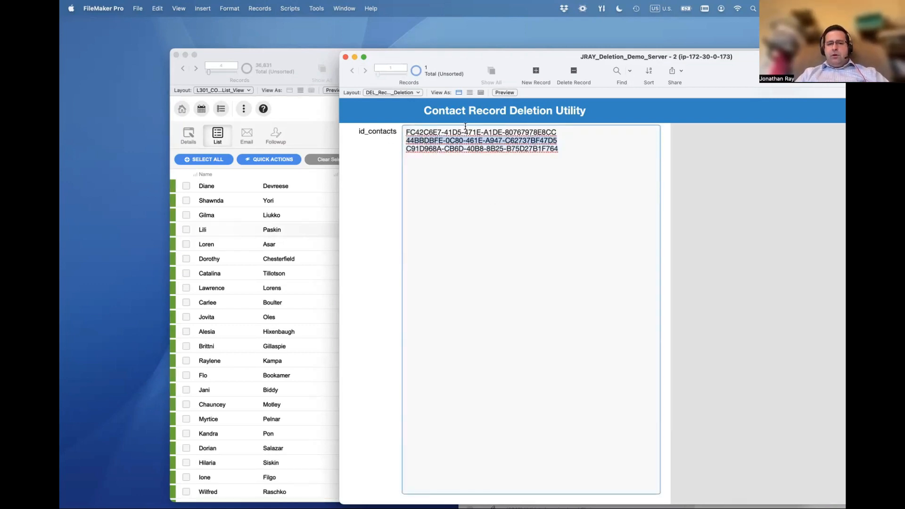
drag(556, 132, 399, 131)
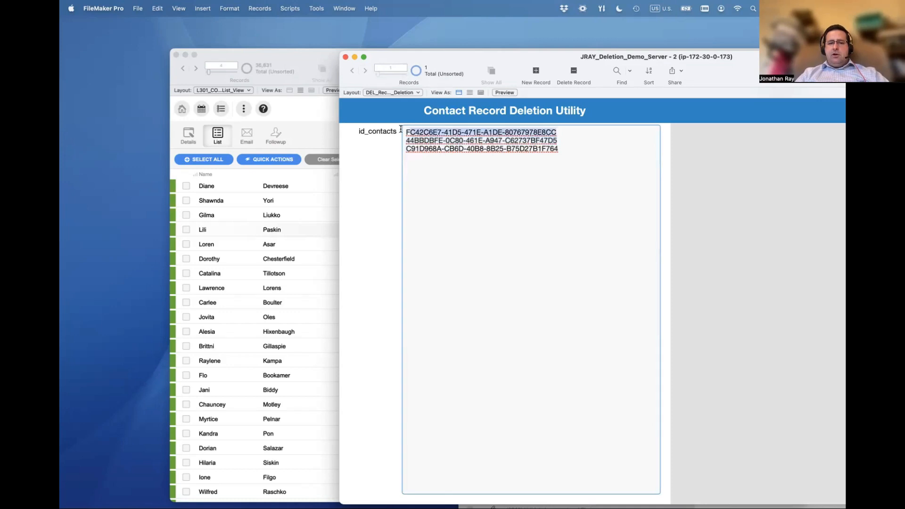
click(382, 205)
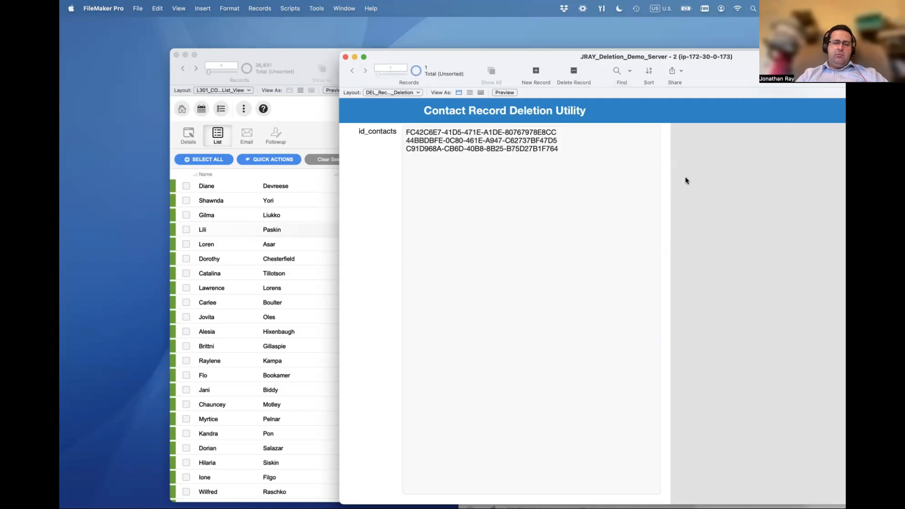
click(538, 191)
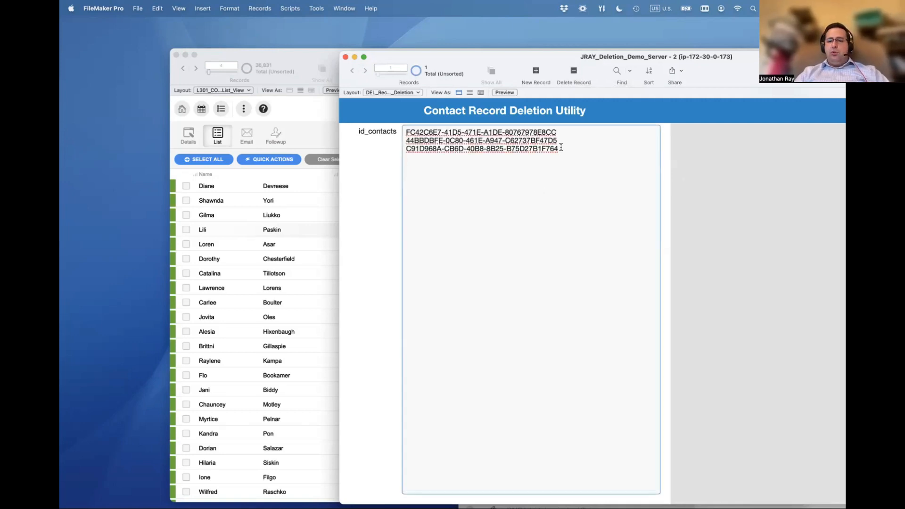
drag(560, 149, 384, 133)
click(373, 187)
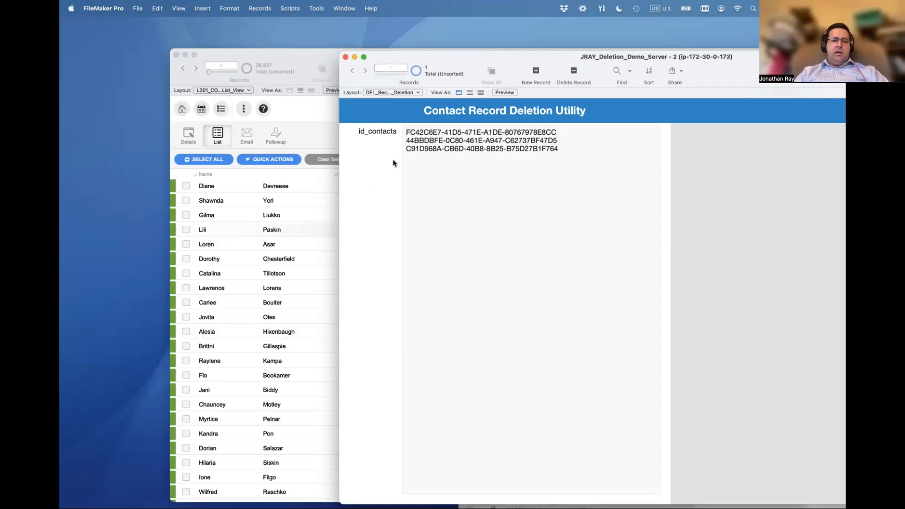
Close the DEL_Record_Deletion window and select the contacts in rows 3, 7, 10 and 13 of the contact list
click(271, 69)
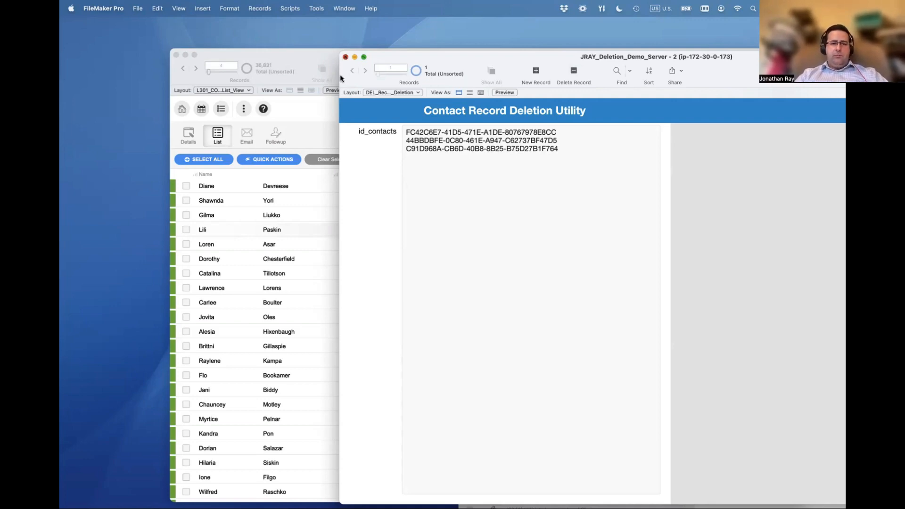
click(345, 57)
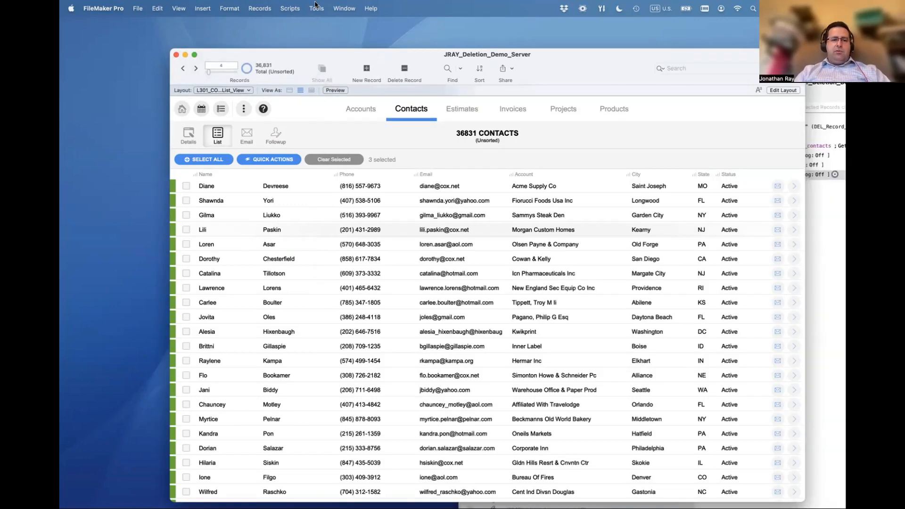
click(186, 216)
click(186, 273)
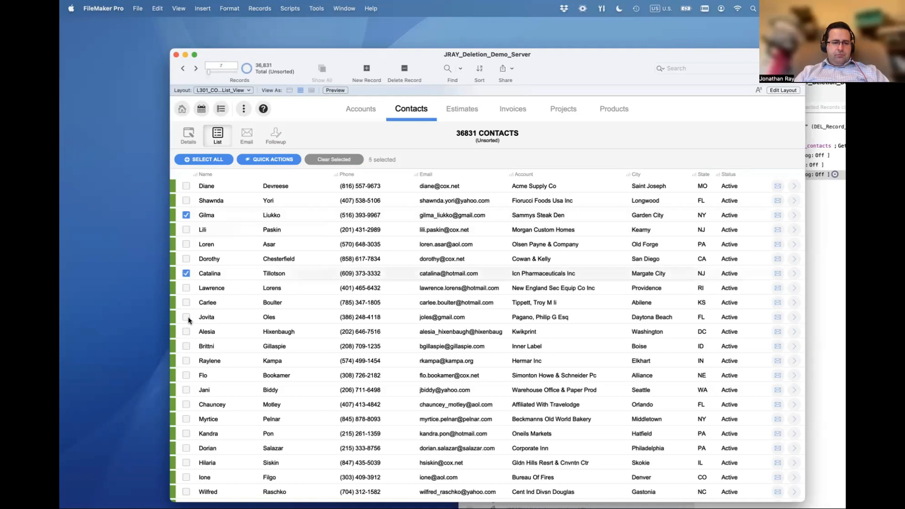
click(186, 317)
click(186, 360)
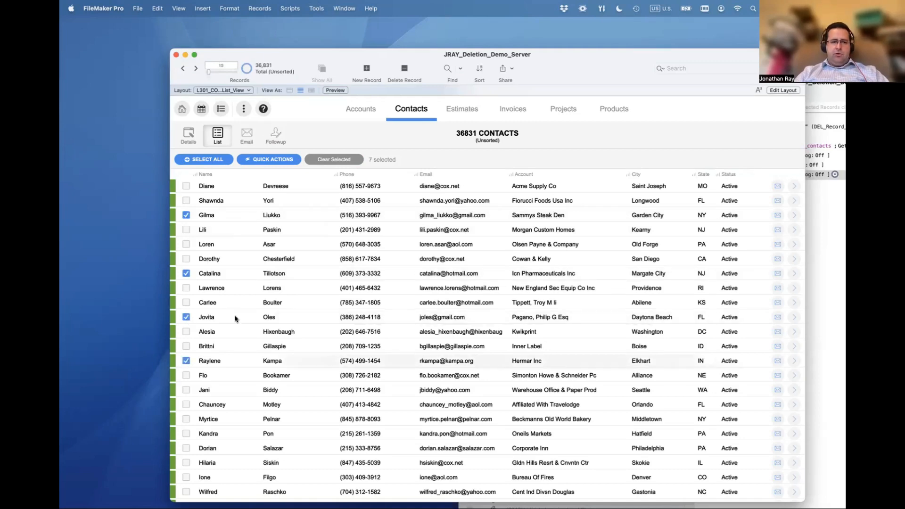
Add the row 15 contact to the selection, clear all selected contacts, and select the contacts in rows 8, 10, 14, 18 and 19 instead
click(186, 389)
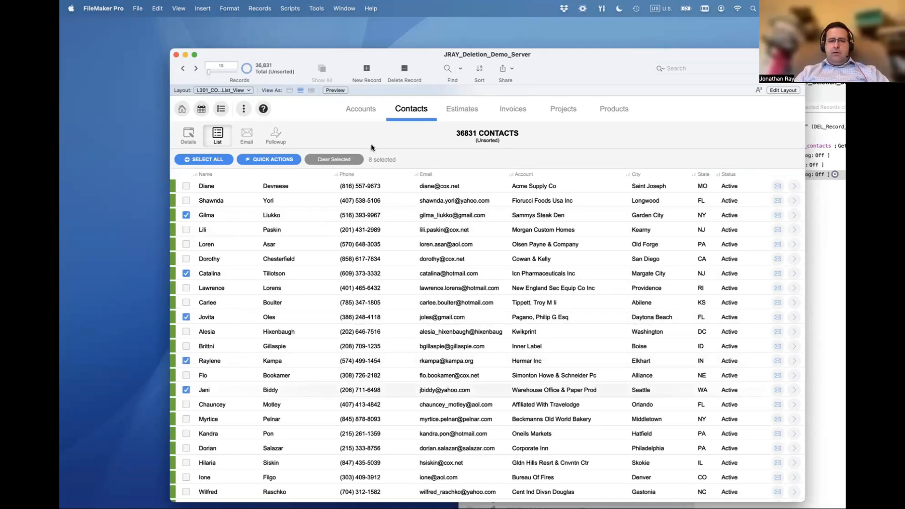
click(340, 159)
click(186, 287)
click(186, 317)
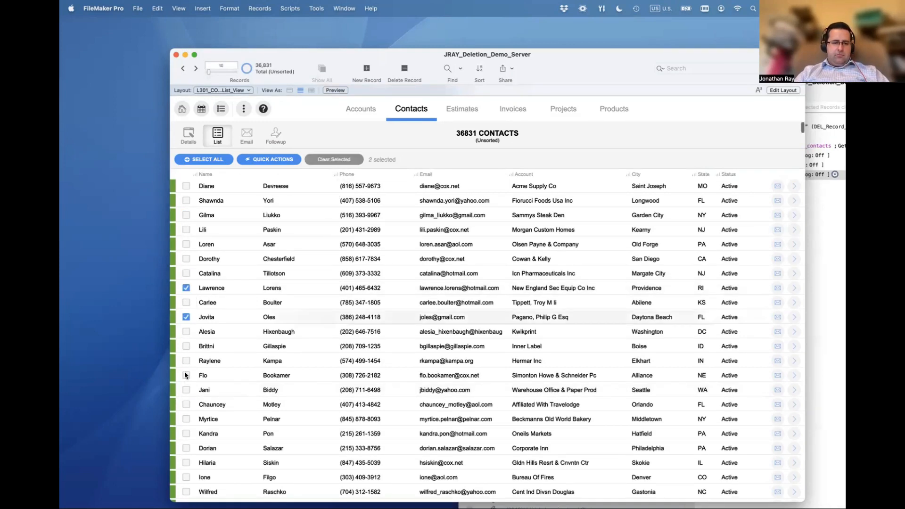
click(187, 375)
click(186, 433)
click(186, 447)
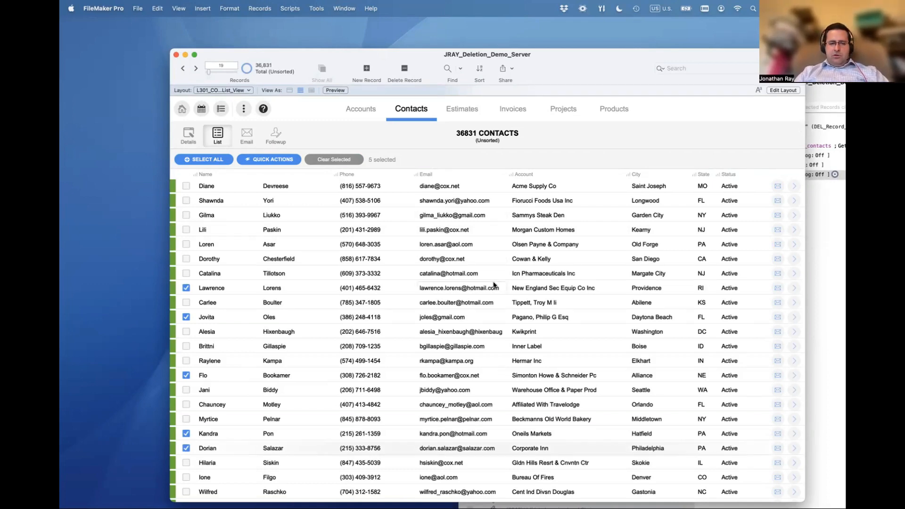
Find the contacts whose state is WA and select all contacts in the found set
key(super+f)
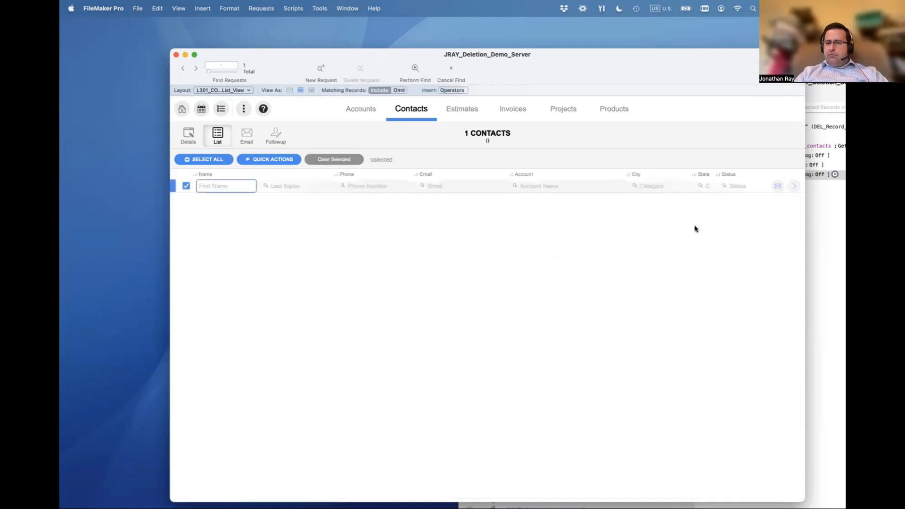
click(706, 187)
text(wa)
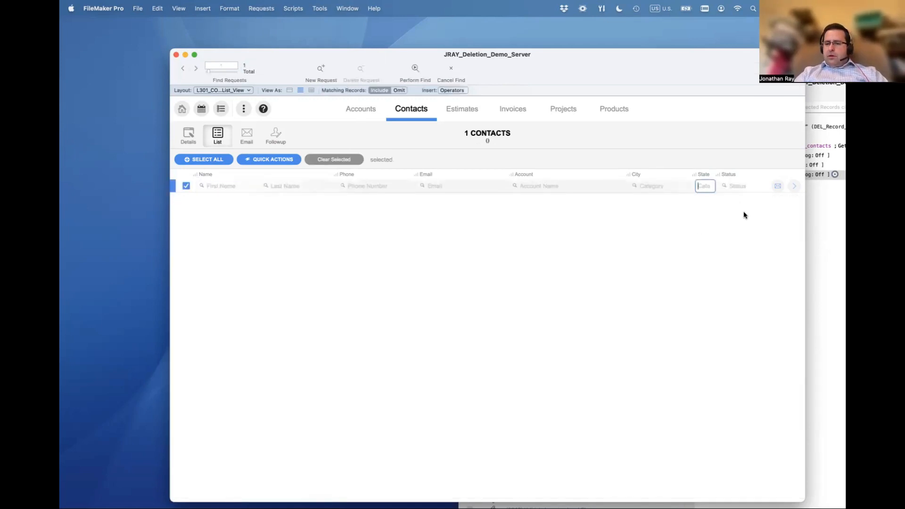
key(Return)
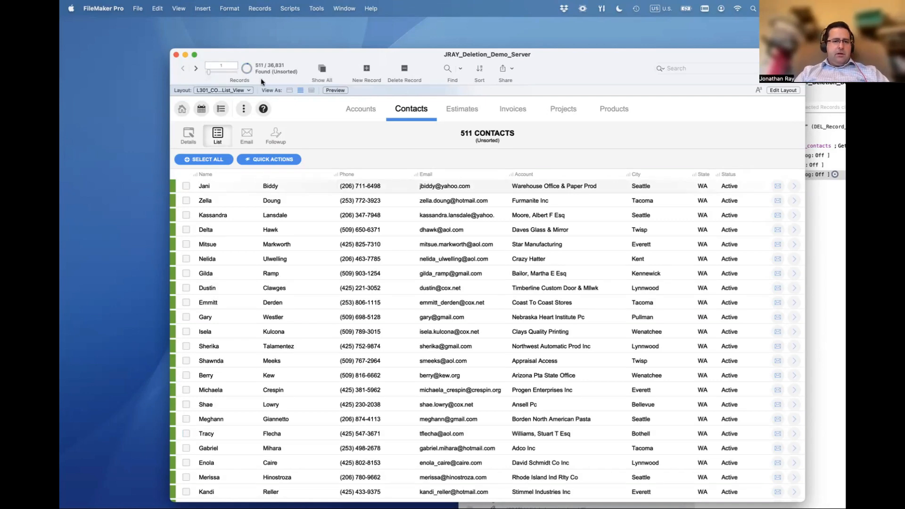
click(209, 159)
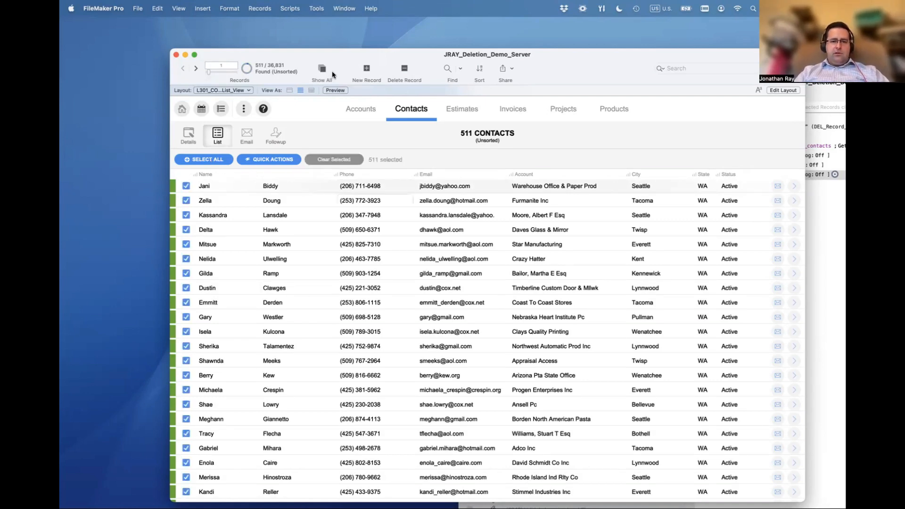
Open the Script Debugger, run the Delete Selected quick action, and step through the script to the HostIPAddress check on line 9
click(316, 8)
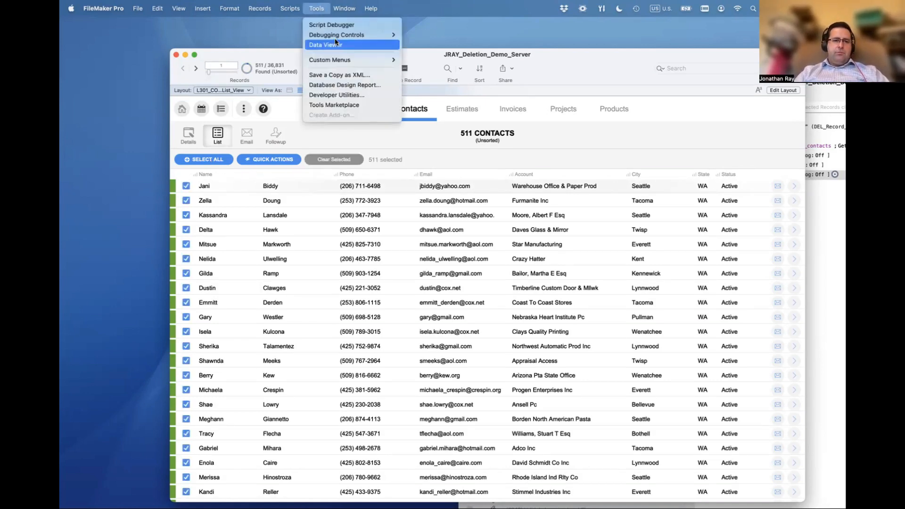
click(330, 24)
click(266, 161)
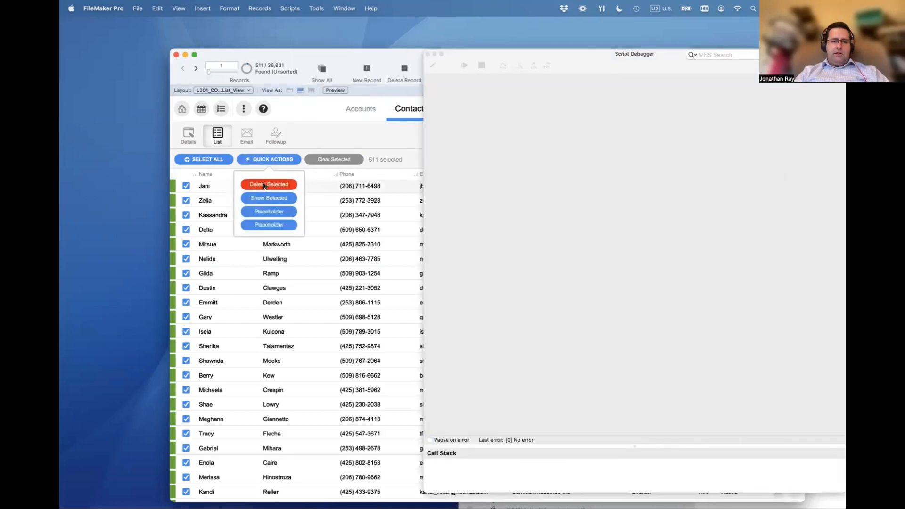
click(264, 184)
click(518, 65)
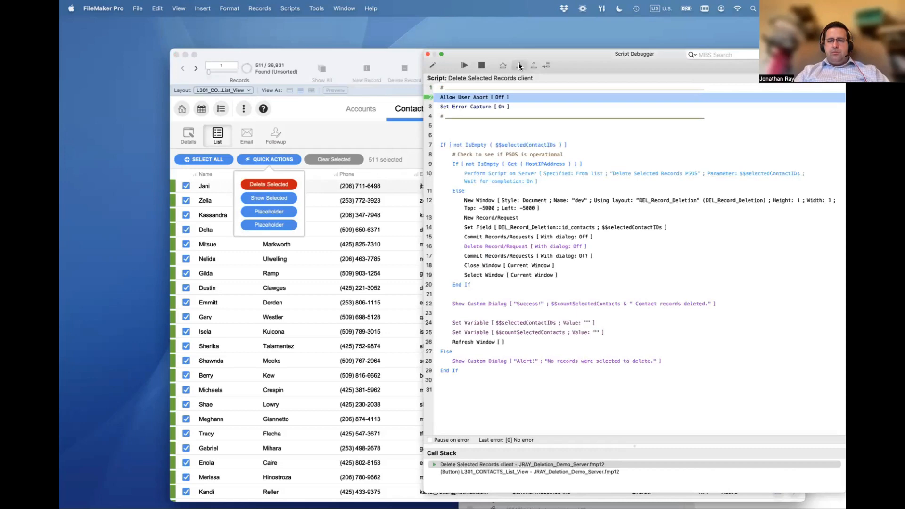
click(518, 65)
click(518, 65)
click(518, 65)
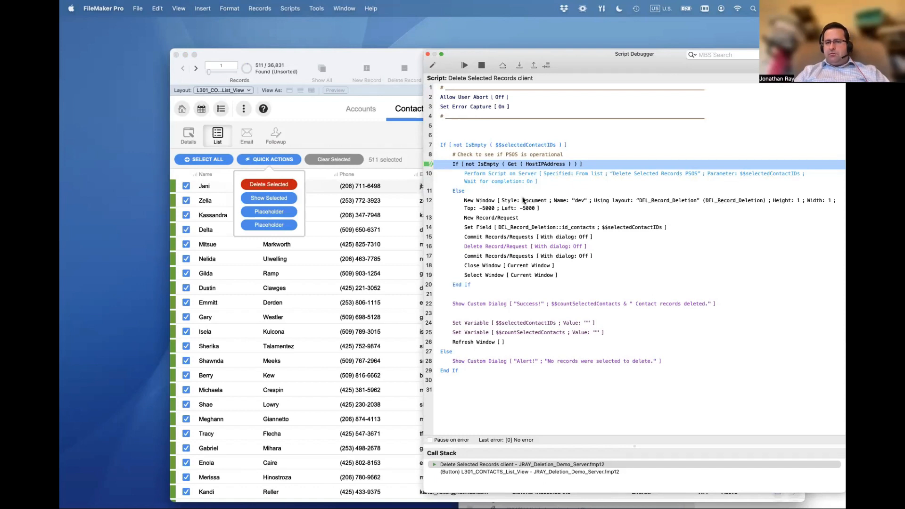
Open the Delete Selected Records client script for editing, duplicate its New Window step, and disable the copy
click(433, 66)
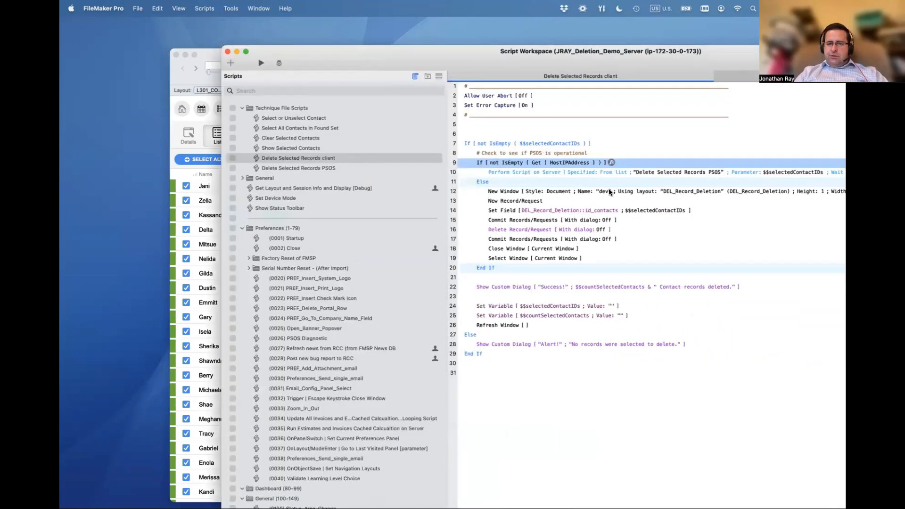
double_click(612, 191)
click(493, 283)
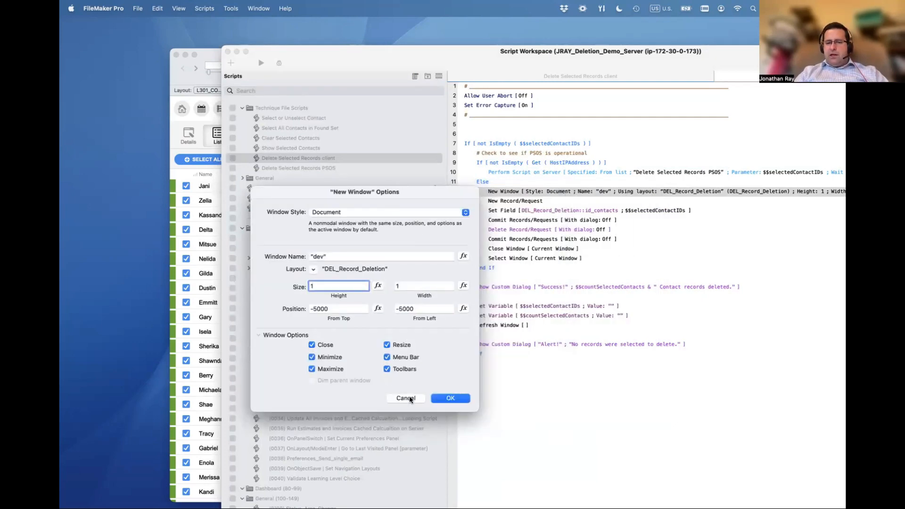
key(Return)
key(super+d)
key(super+slash)
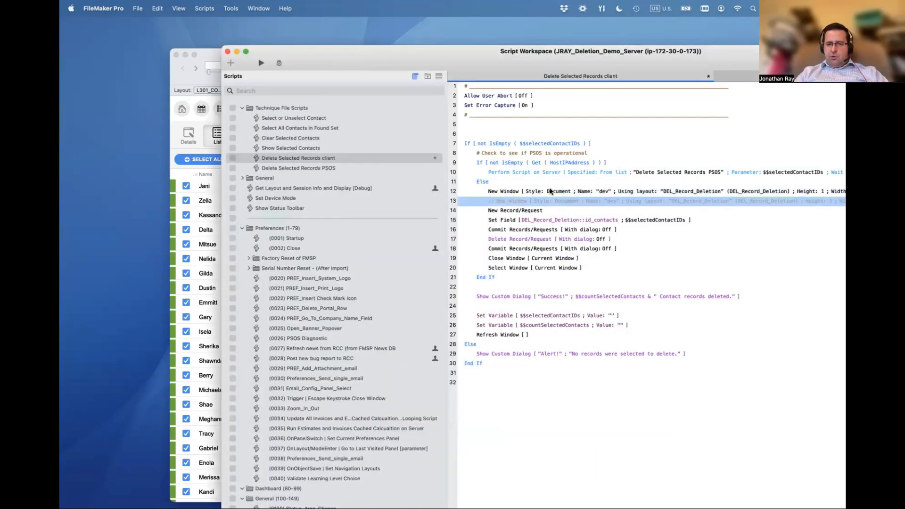
Clear the height, width and distance-from-top values in the active New Window step's options
double_click(556, 191)
drag(334, 288, 291, 290)
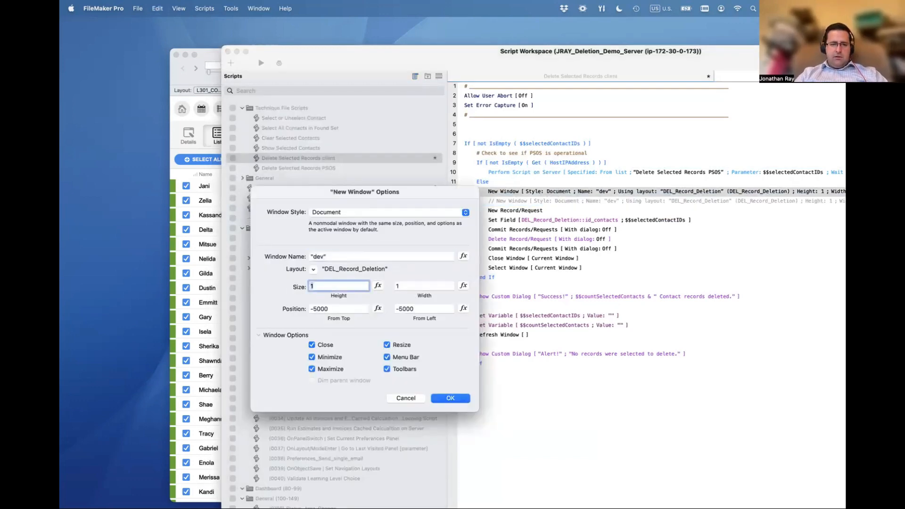
key(BackSpace)
drag(432, 287, 366, 279)
key(BackSpace)
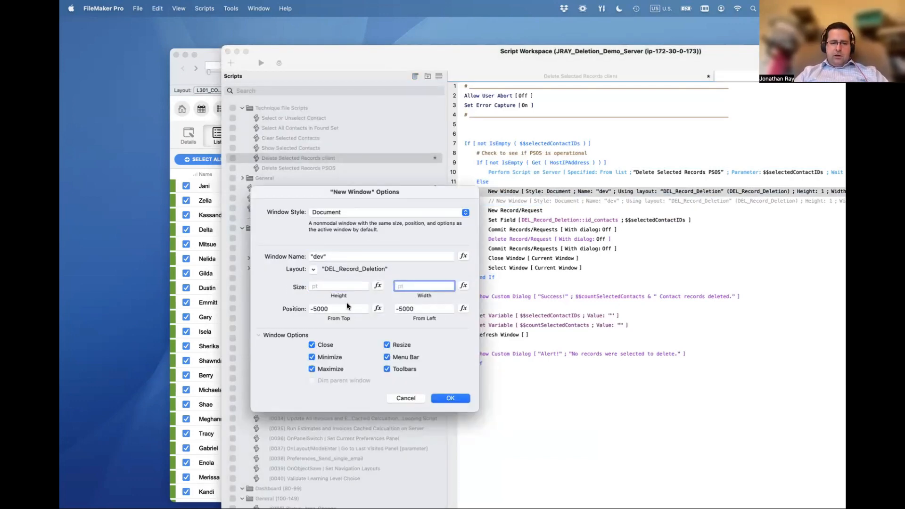
drag(343, 309, 308, 309)
key(BackSpace)
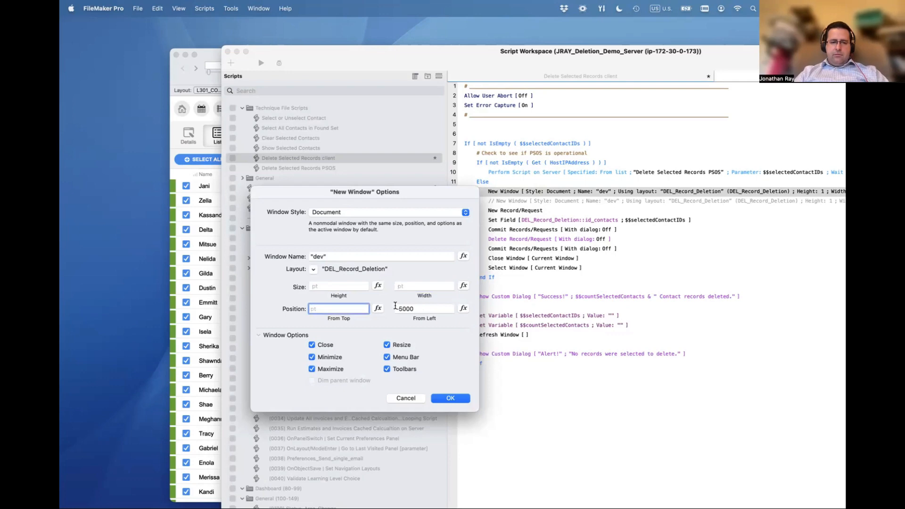
Set the new window's distance from the left to Get (WindowLeft) + 100, save the script, and close the Script Workspace
drag(395, 308, 415, 309)
text(get )
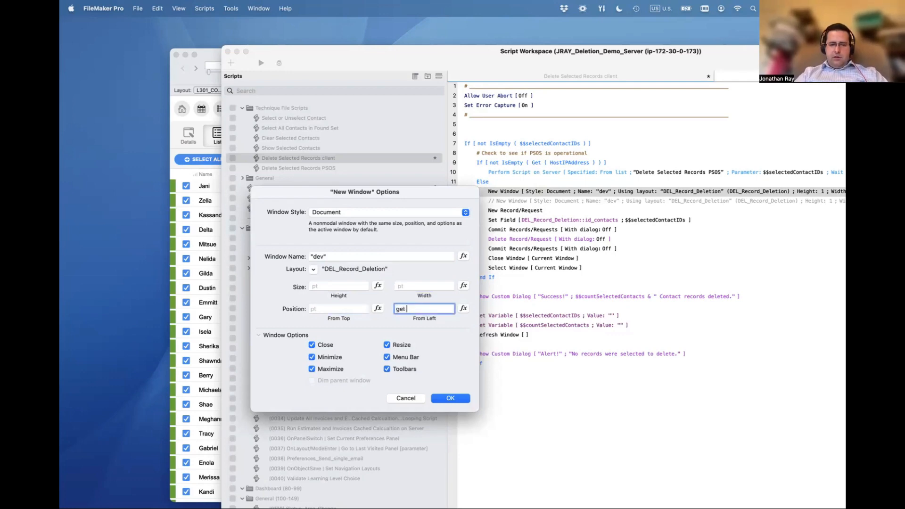
text((windowleft)
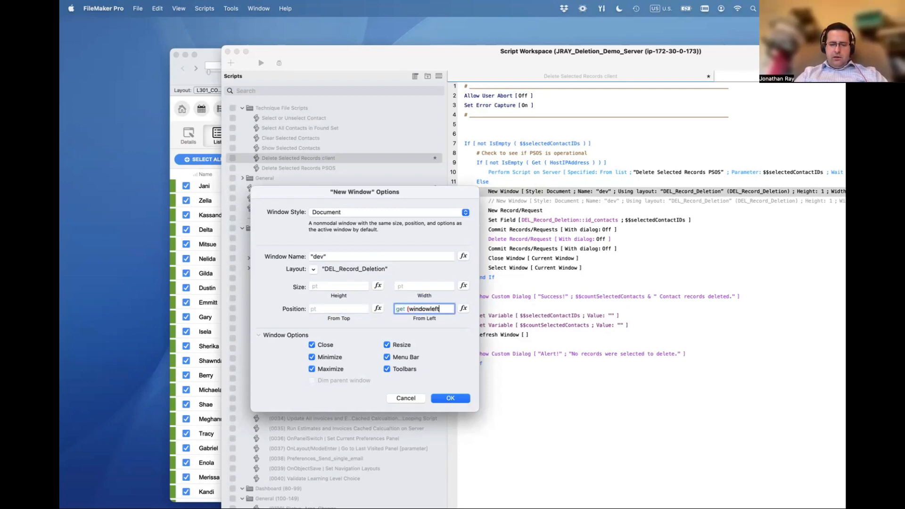
text(_ + 100)
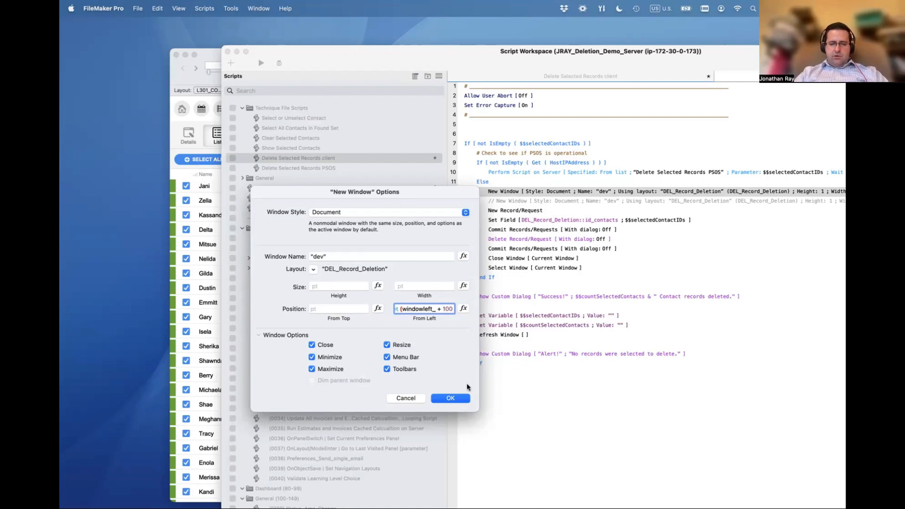
click(453, 398)
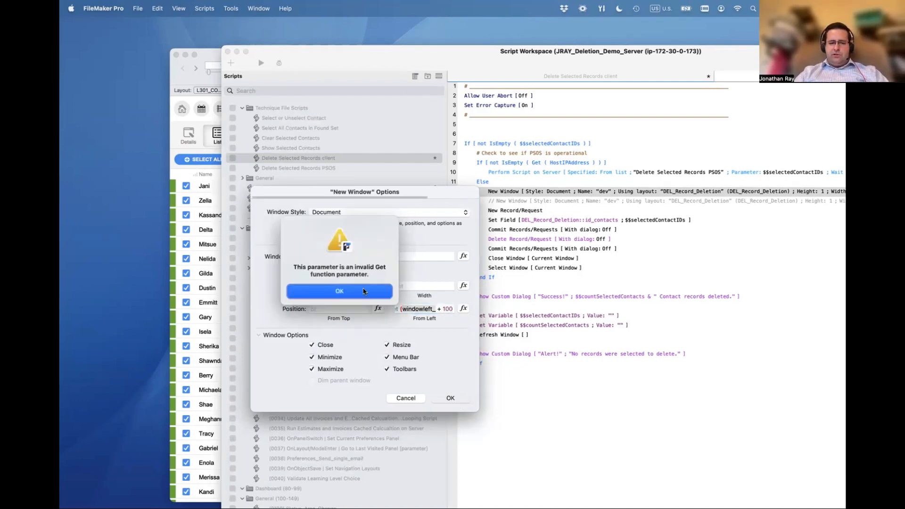
click(364, 291)
click(438, 308)
key(BackSpace)
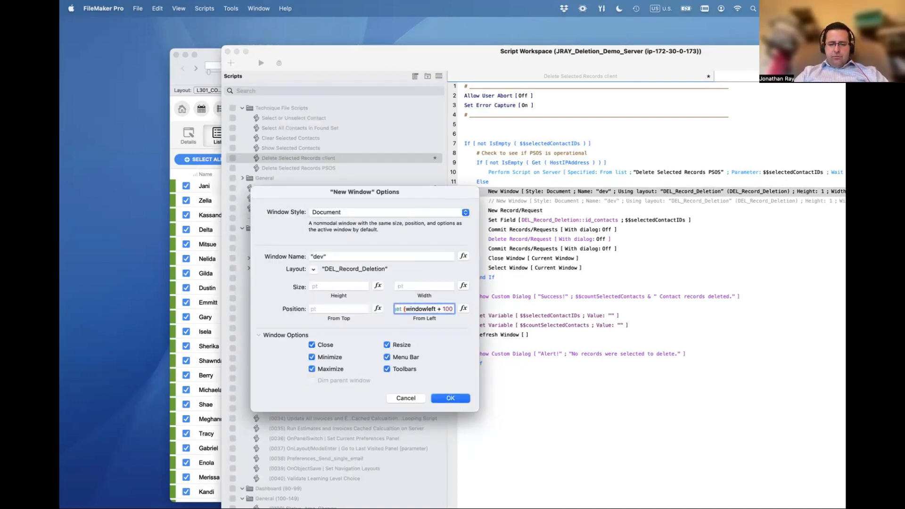
text())
key(Return)
key(super+s)
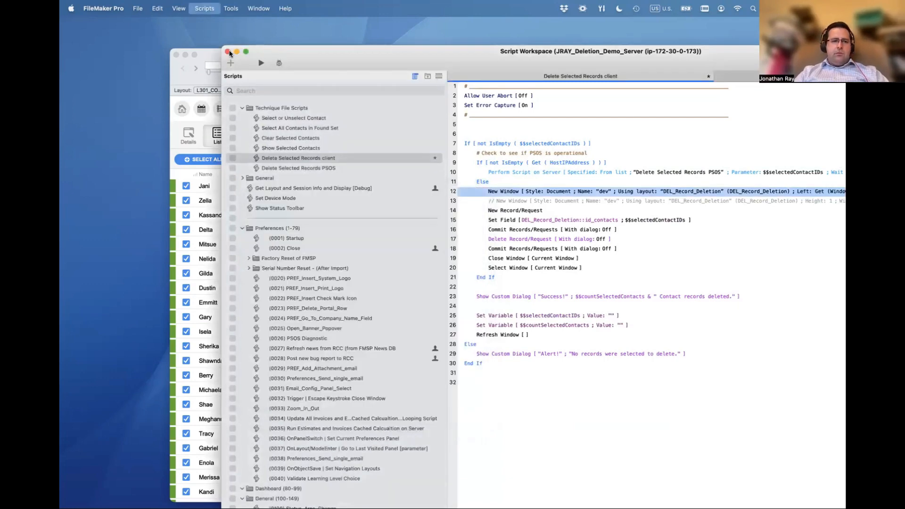
click(227, 52)
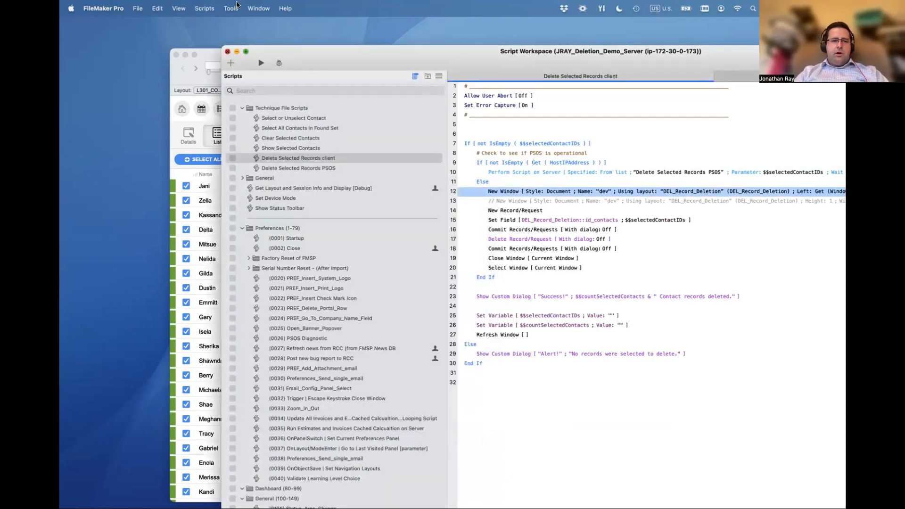
Rerun the Delete Selected quick action in the Script Debugger and step through to the Perform Script on Server line
click(317, 8)
click(321, 25)
click(273, 187)
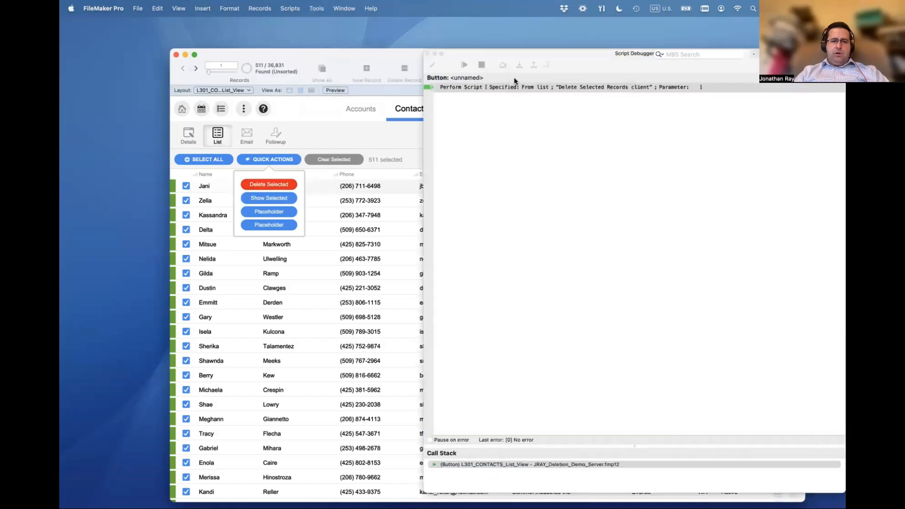
click(517, 69)
click(518, 70)
click(517, 69)
click(517, 70)
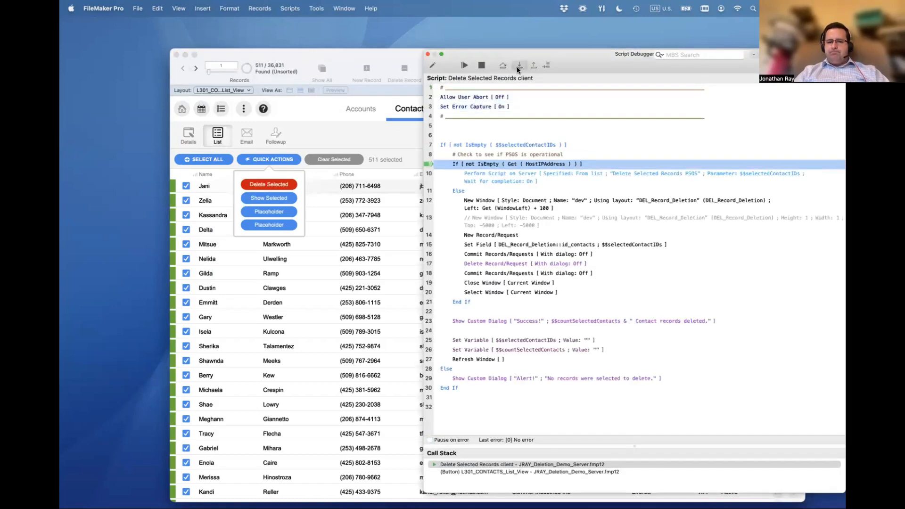
click(517, 69)
Bypass the server script call by making the New Window line the next step, and execute it
click(469, 201)
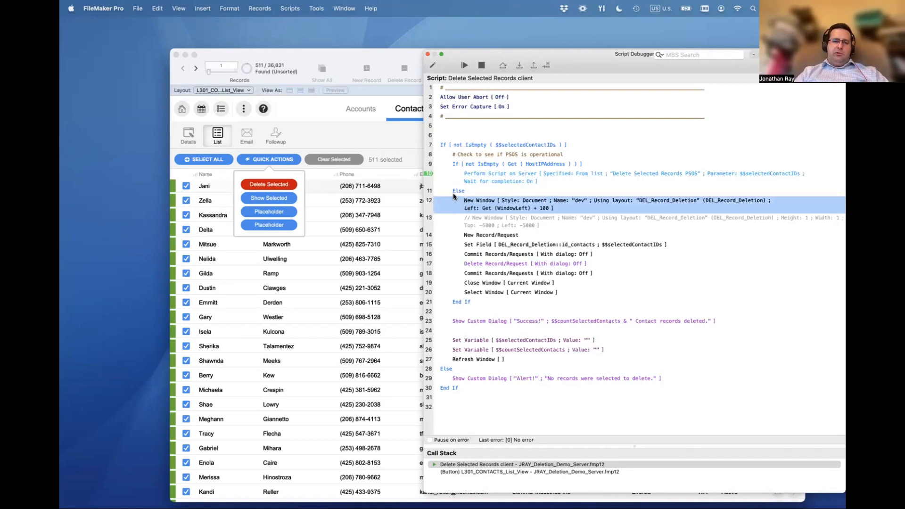
click(545, 65)
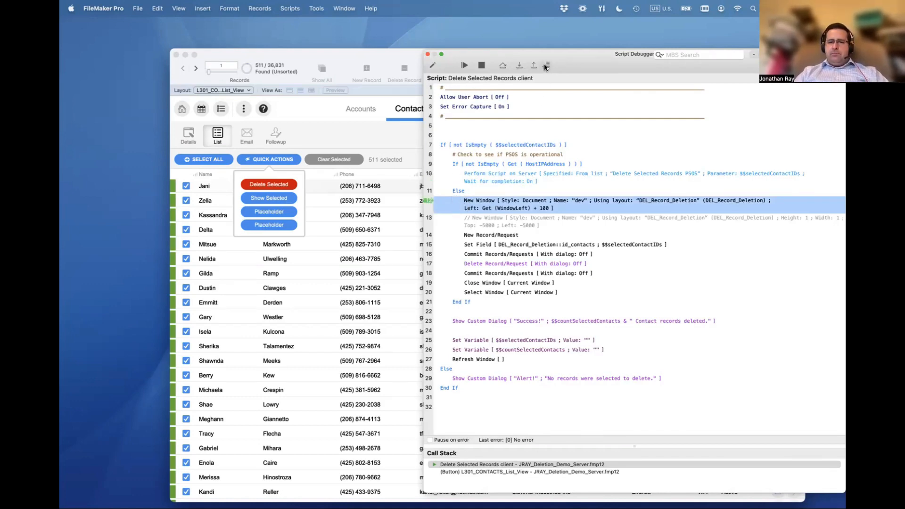
click(519, 66)
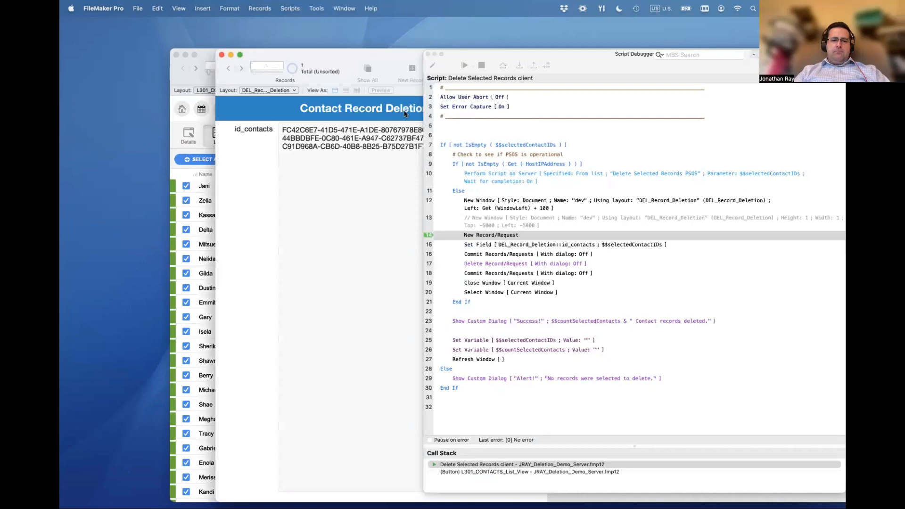
Step through creating the record, setting id_contacts to $$selectedContactIDs and committing it, moving the debugger and deletion windows aside to uncover the windows behind them
click(518, 65)
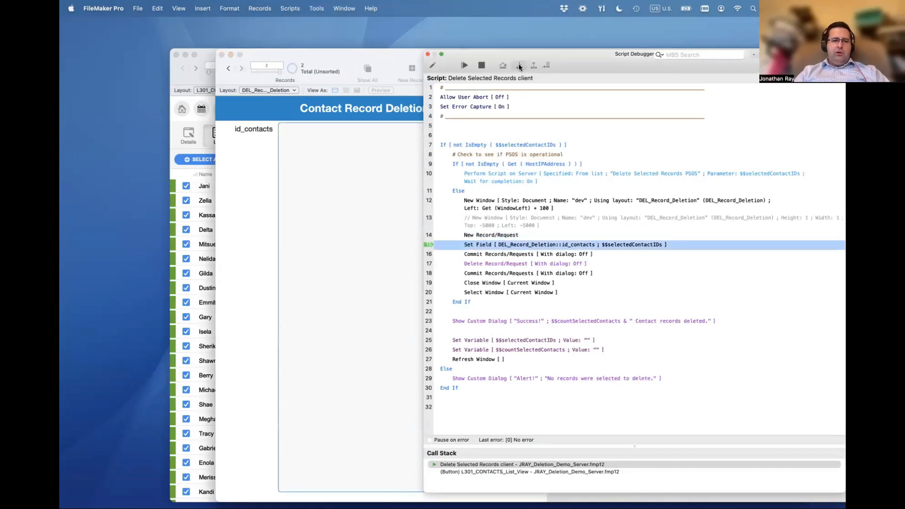
drag(595, 64, 655, 58)
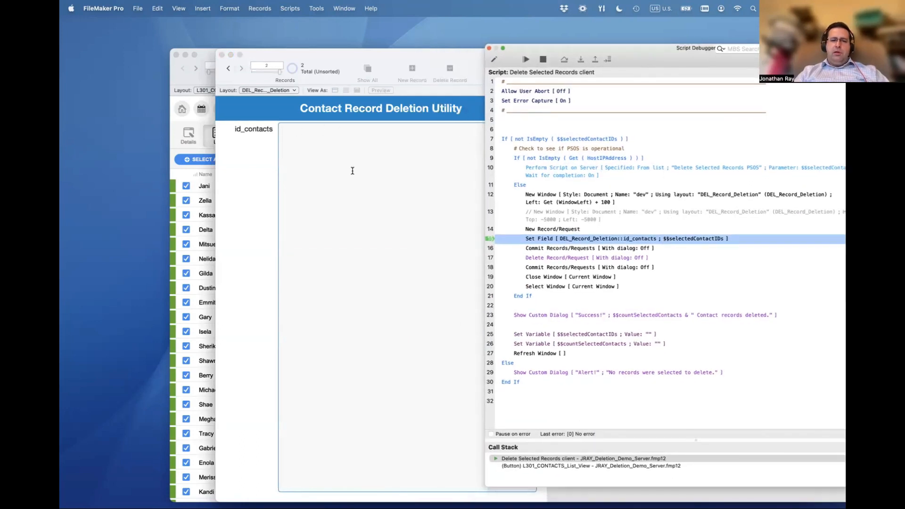
click(581, 60)
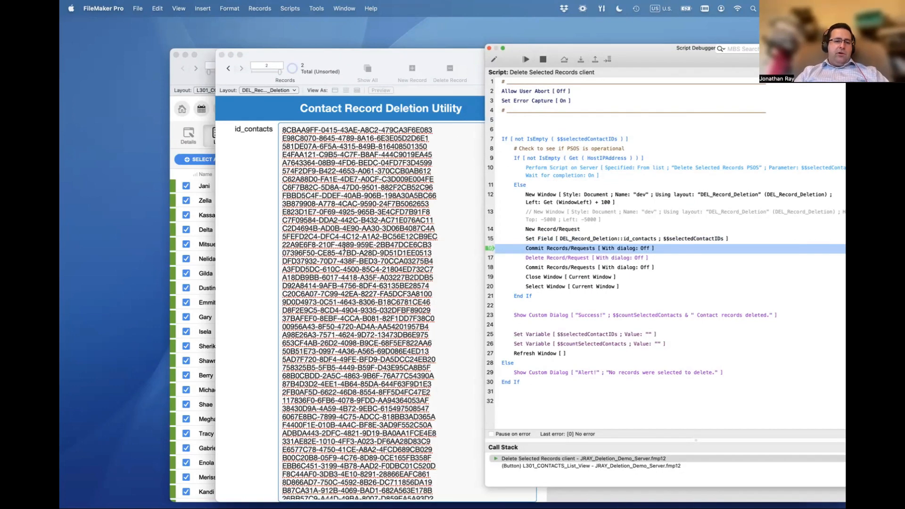
click(580, 60)
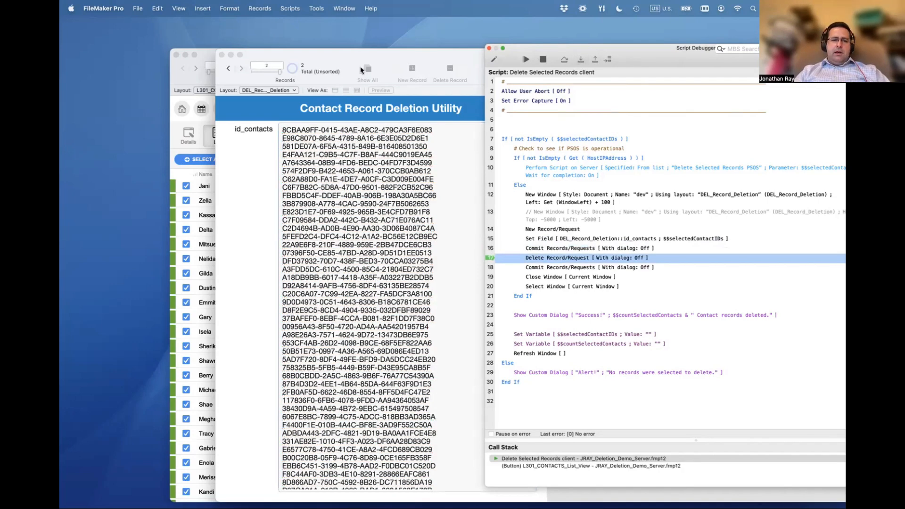
drag(380, 49, 474, 49)
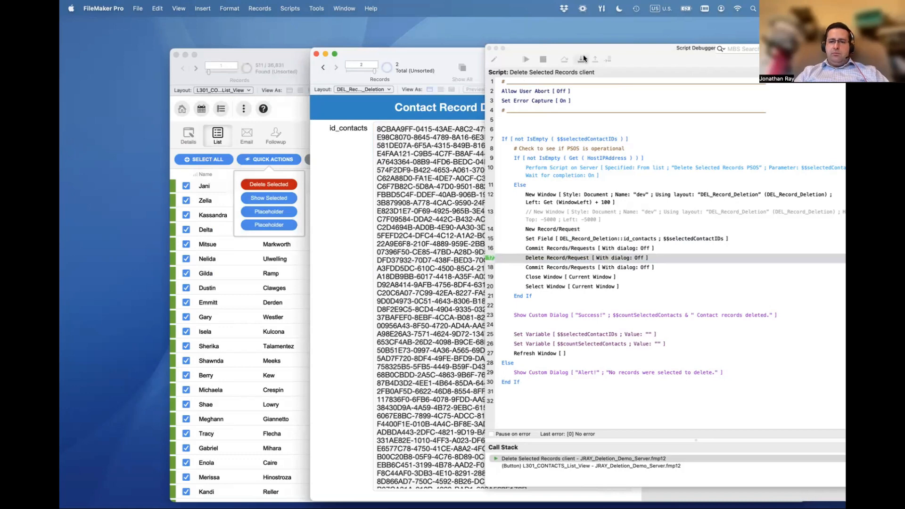
click(640, 59)
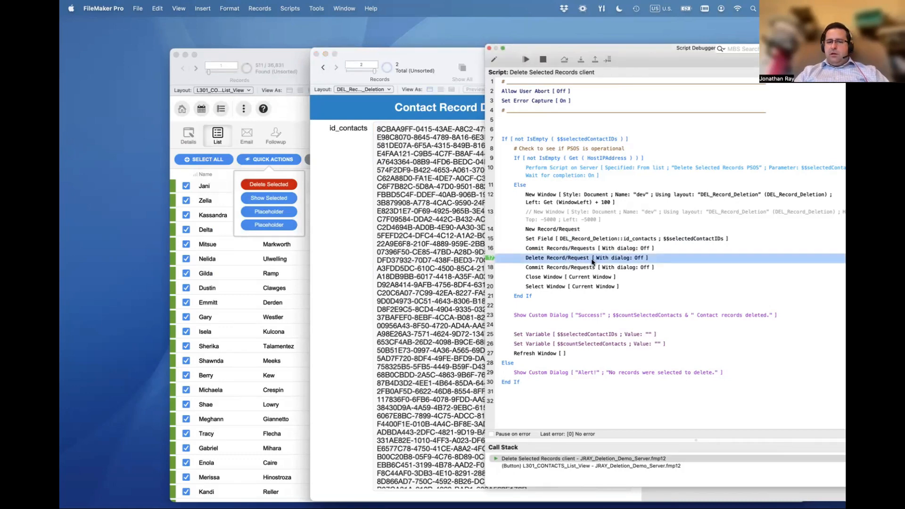
Execute the script from the Delete Record/Request line through closing the deletion window, and acknowledge the success message
click(579, 60)
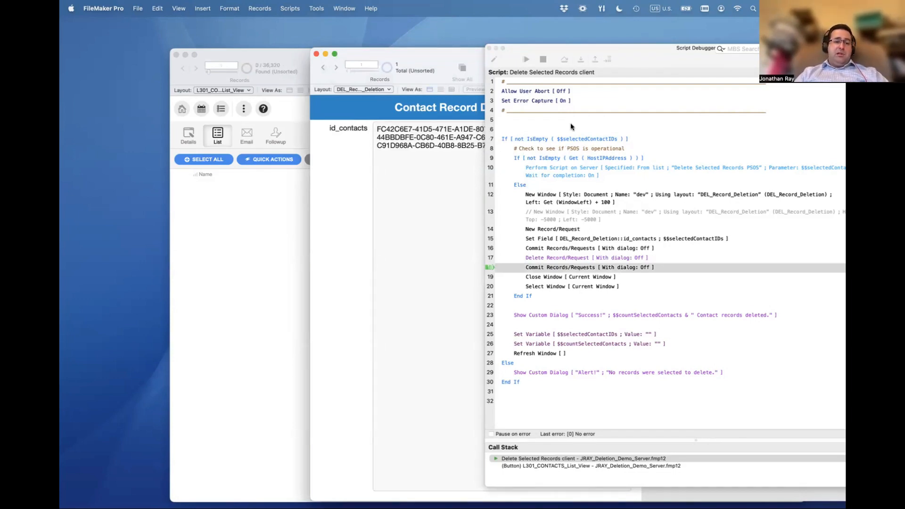
click(579, 62)
click(579, 62)
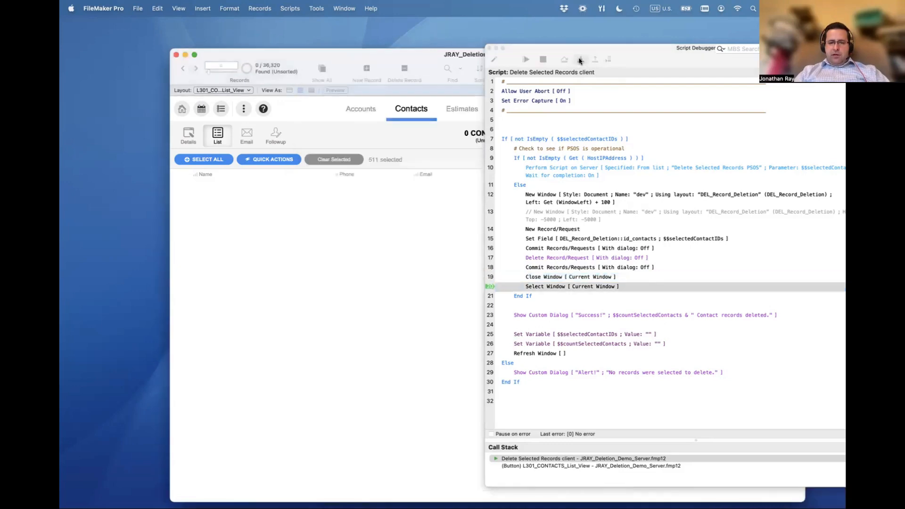
click(579, 61)
click(579, 61)
click(579, 61)
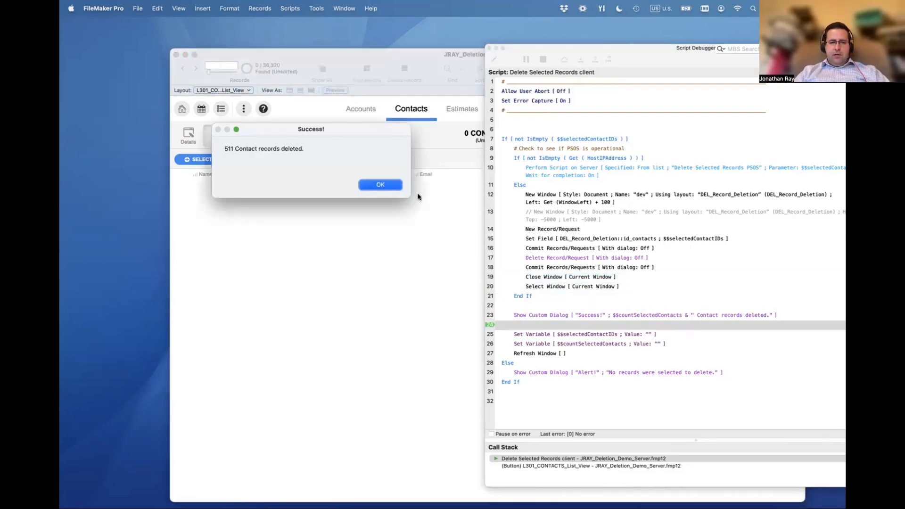
click(384, 185)
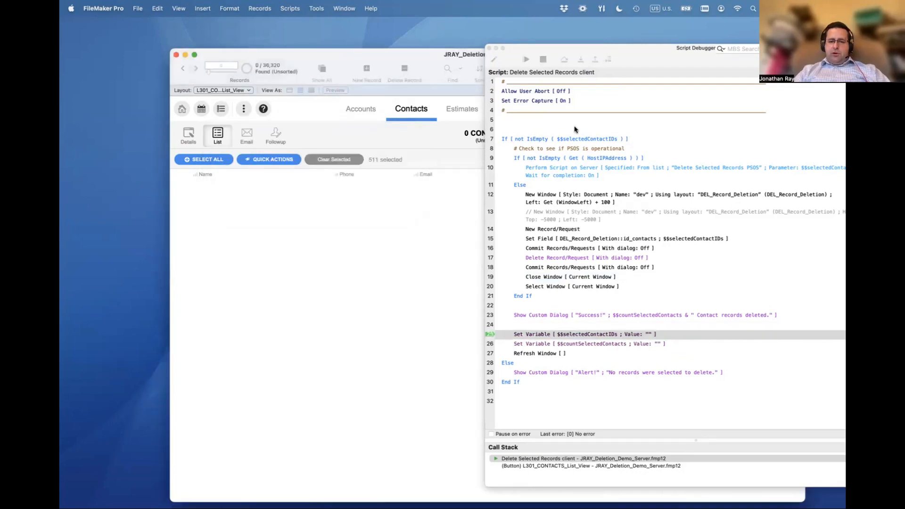
Step through clearing $$selectedContactIDs and $$countSelectedContacts until the script ends, and close the Script Debugger
click(581, 61)
click(580, 61)
click(580, 61)
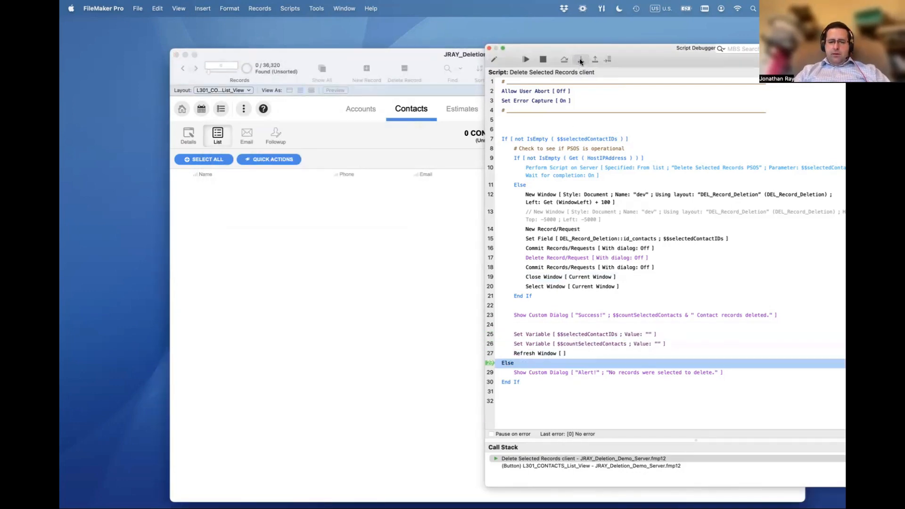
click(581, 62)
click(581, 61)
drag(616, 47, 672, 136)
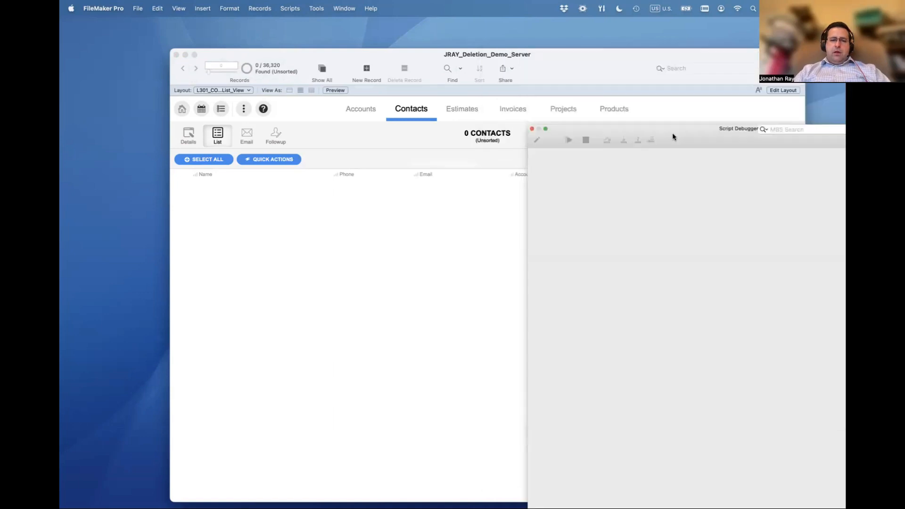
click(532, 129)
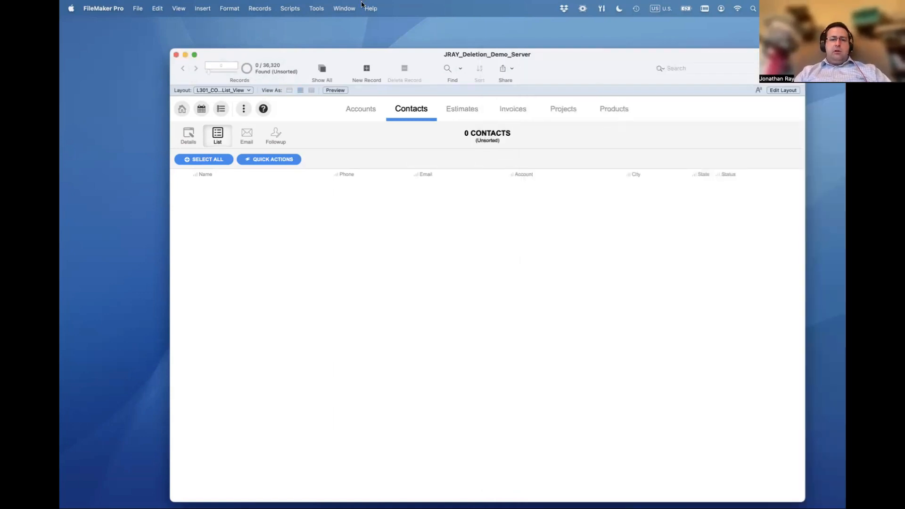
Open a new window of the file on the DEL_Record_Deletion layout and move it off the contacts list
click(344, 8)
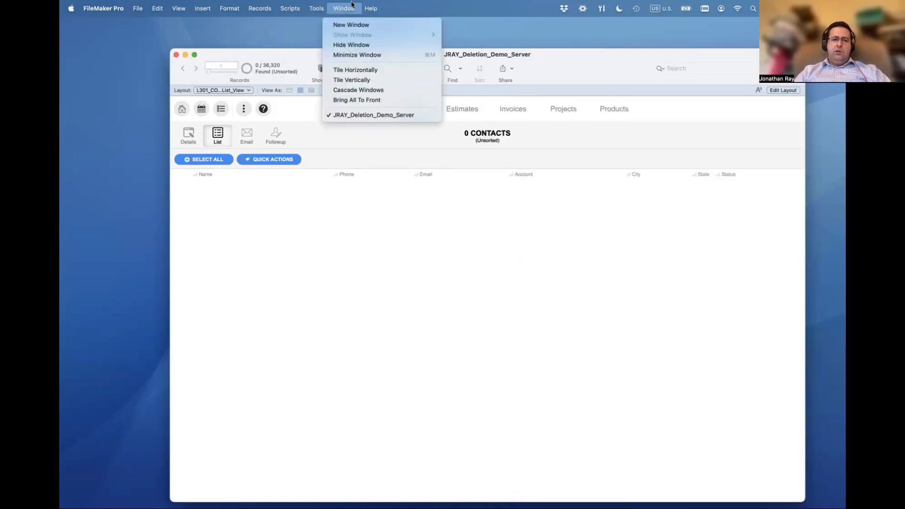
click(350, 26)
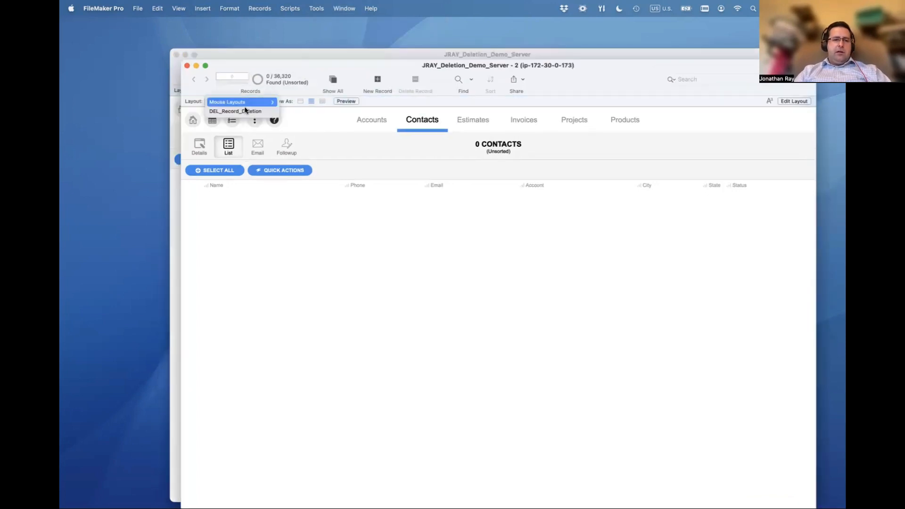
click(245, 103)
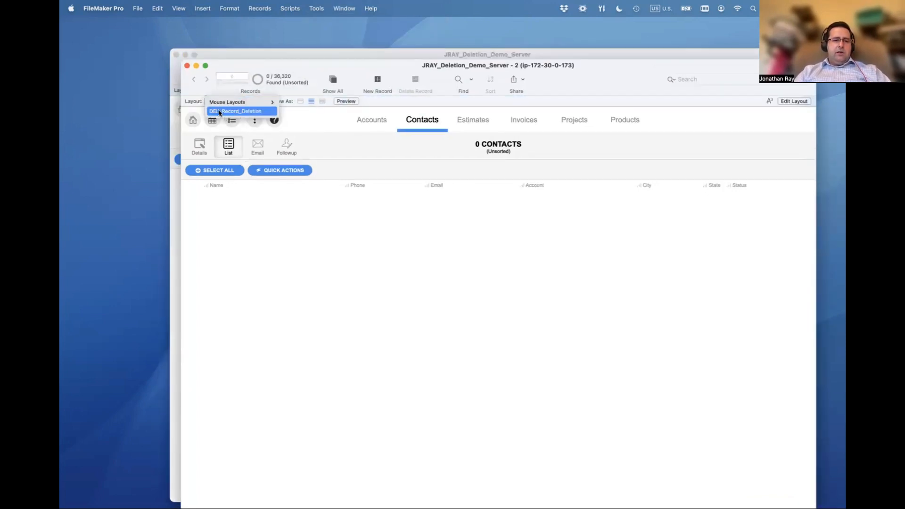
click(231, 111)
drag(244, 65, 358, 56)
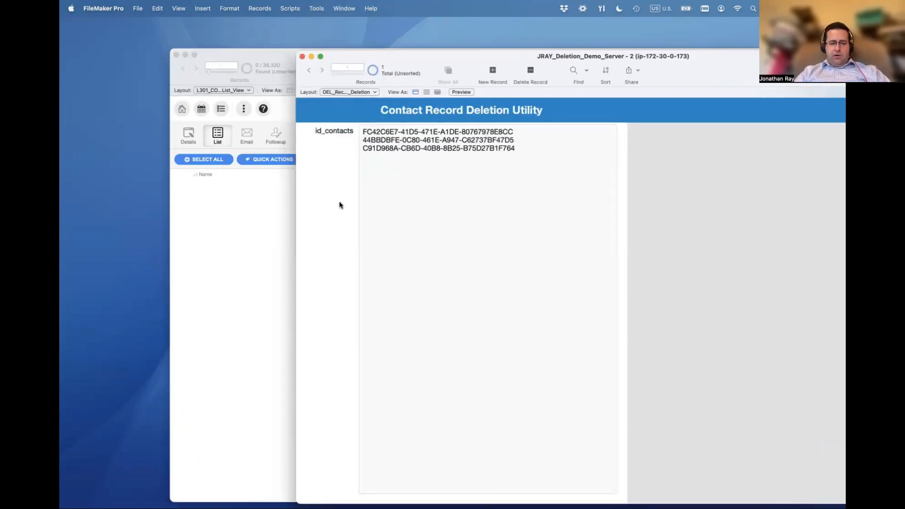
Delete the leftover record in the Contact Record Deletion Utility, and reposition its window to uncover the contacts list
key(super+e)
click(439, 194)
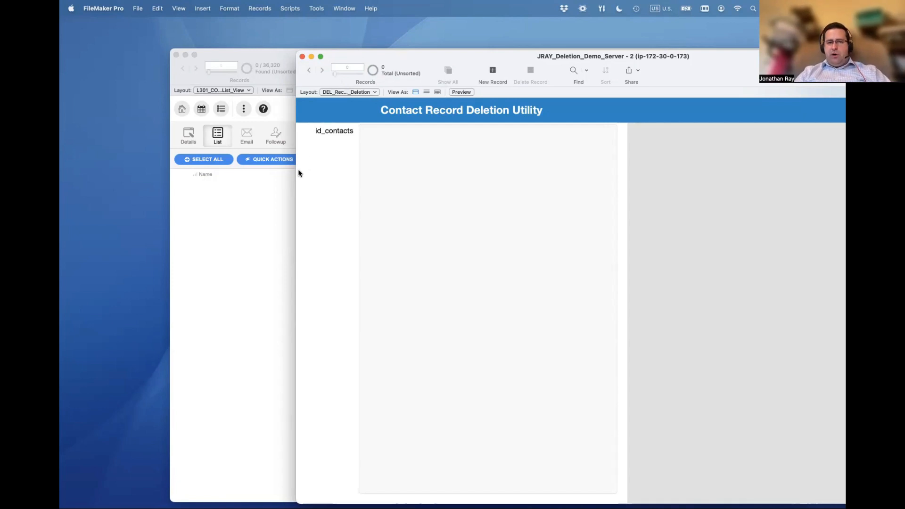
drag(296, 169, 333, 168)
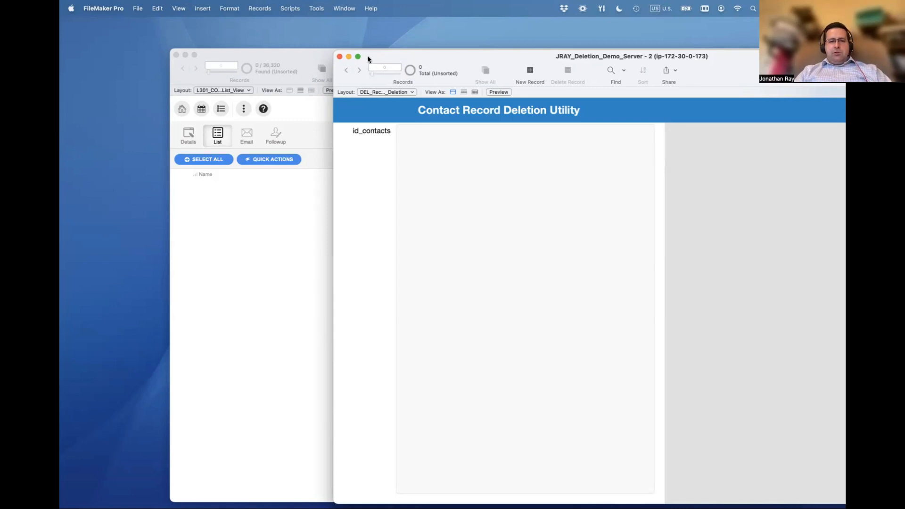
drag(370, 59, 570, 57)
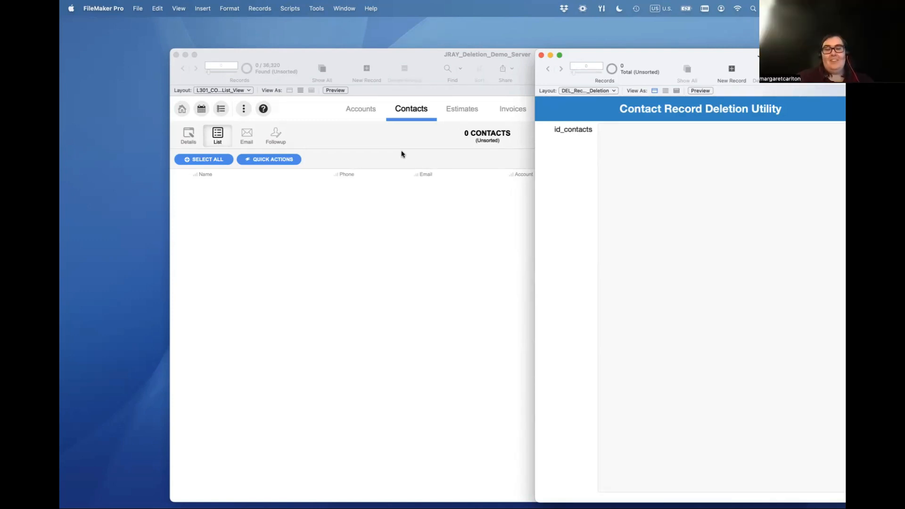
Show all records in the contacts list window and select the third, fourth, ninth and eleventh contacts
click(348, 143)
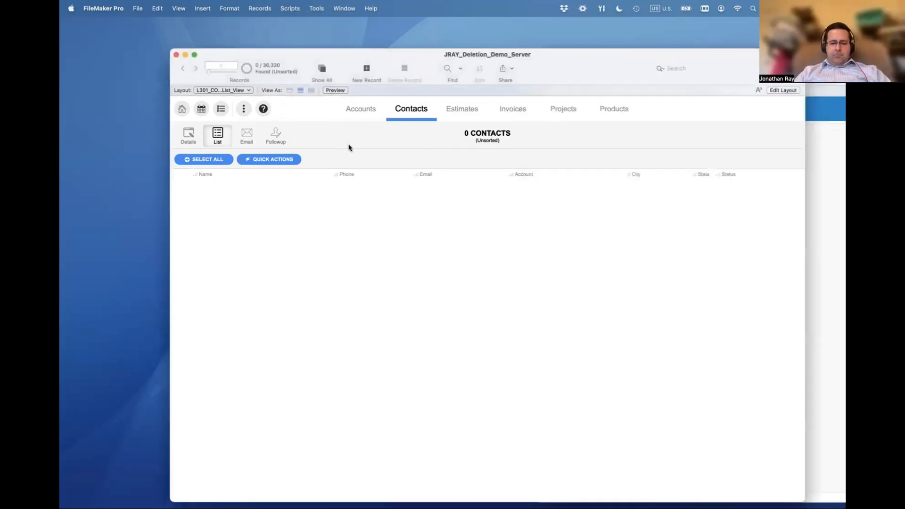
key(super+j)
click(186, 215)
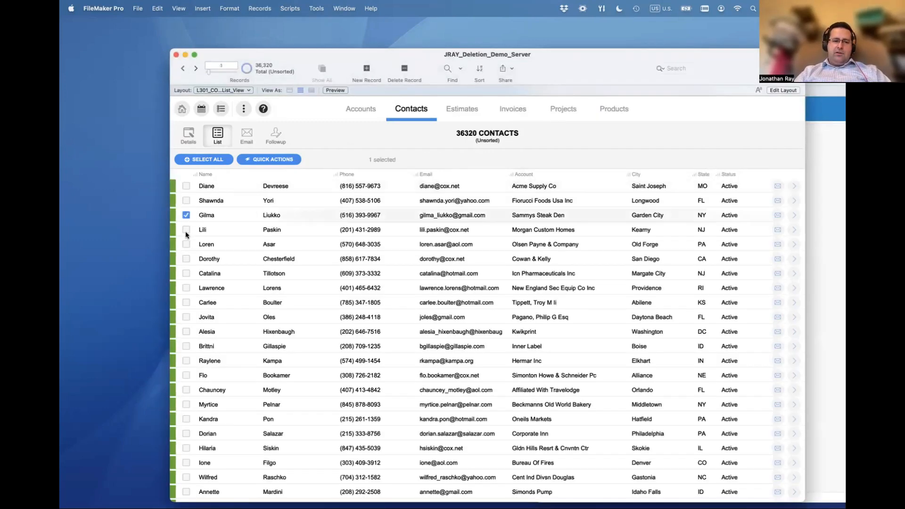
click(186, 230)
click(186, 302)
click(186, 332)
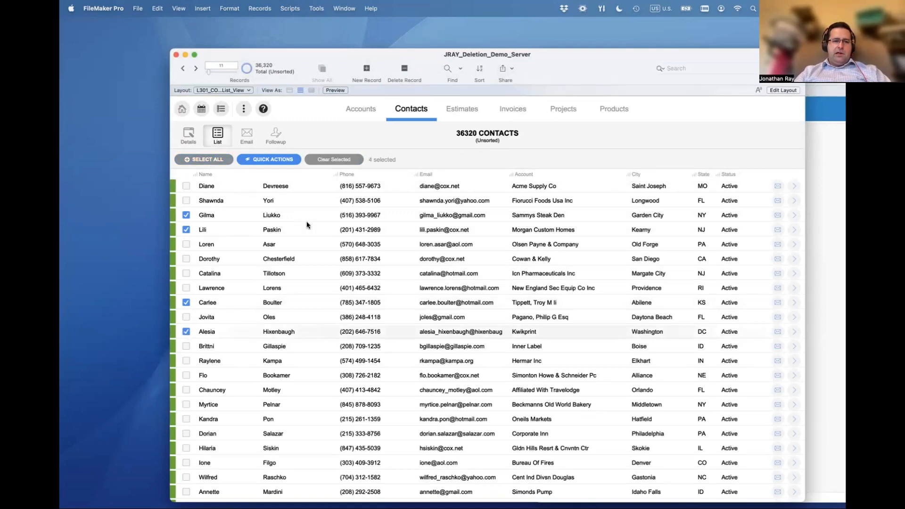
Extend the selection to all contacts, deselect the third contact, and clear the whole selection
click(273, 160)
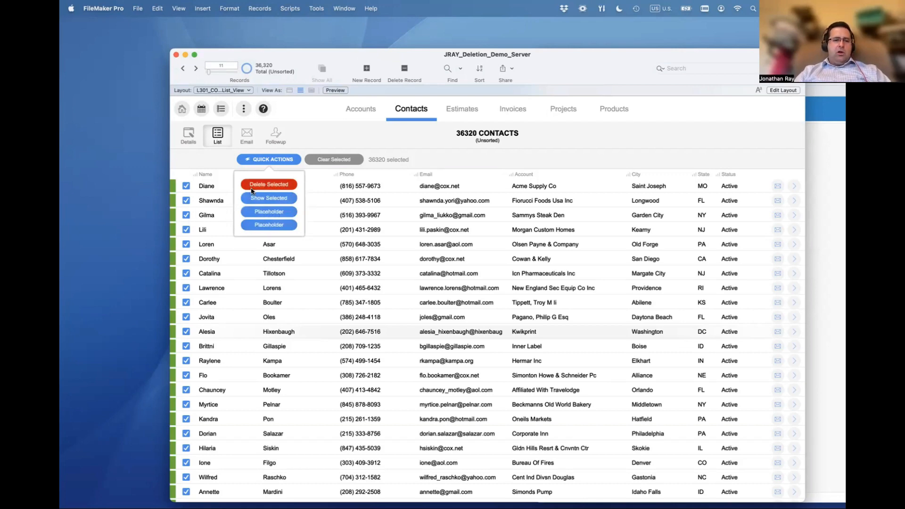
click(390, 168)
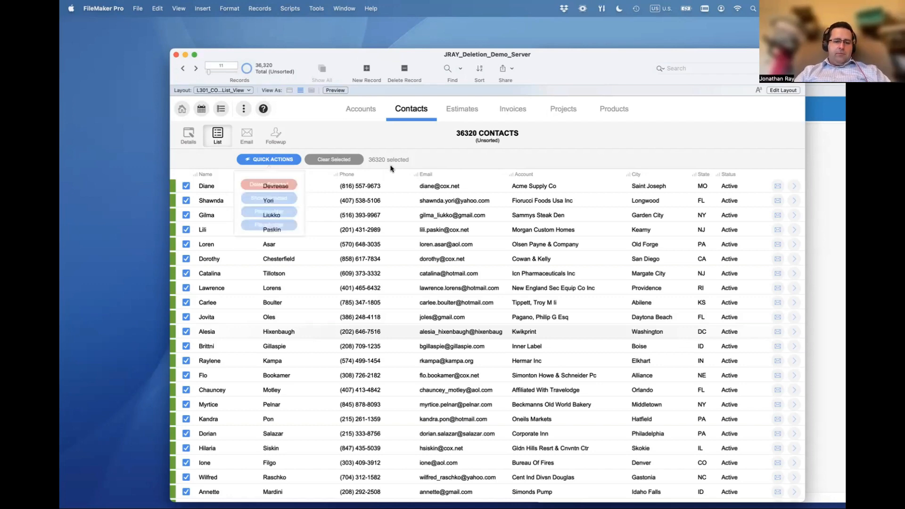
click(186, 216)
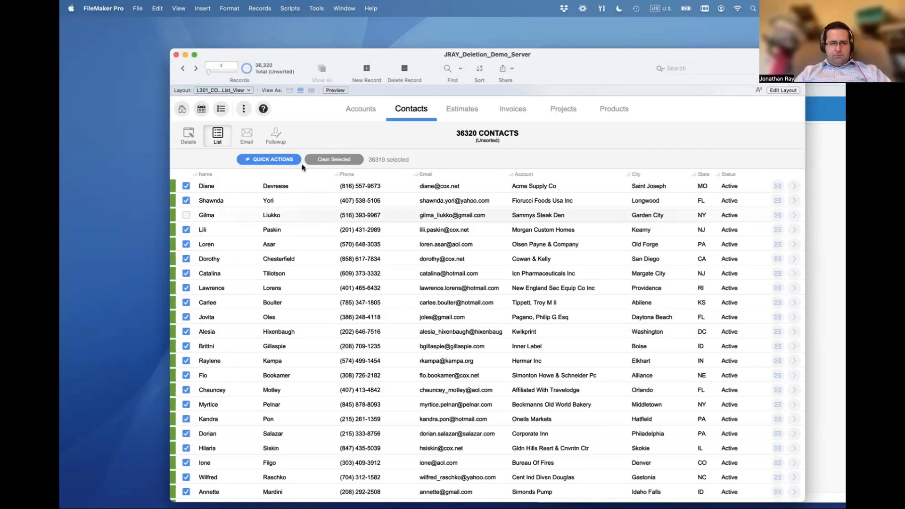
click(330, 160)
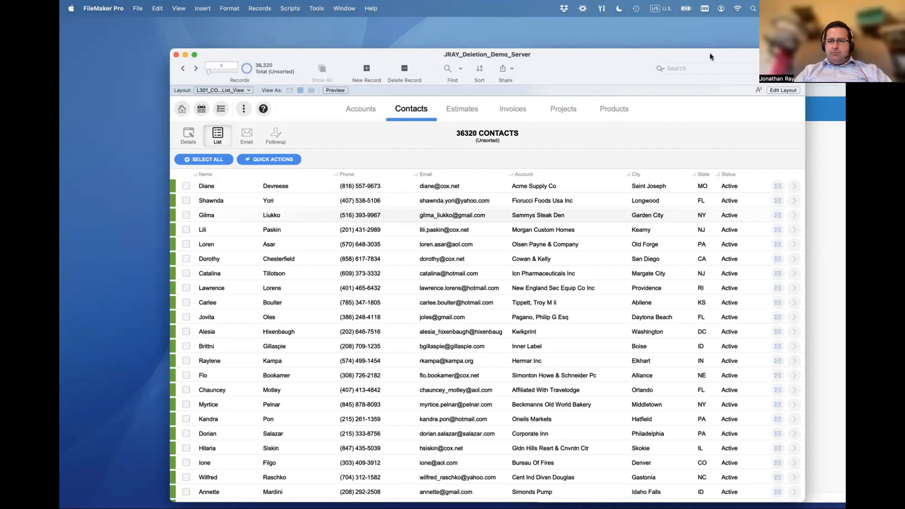
drag(805, 64, 781, 64)
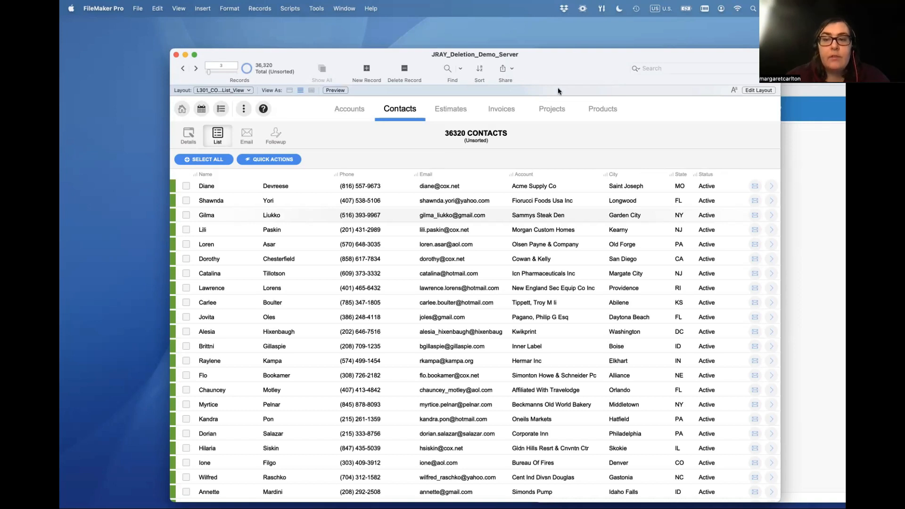
drag(576, 71, 577, 76)
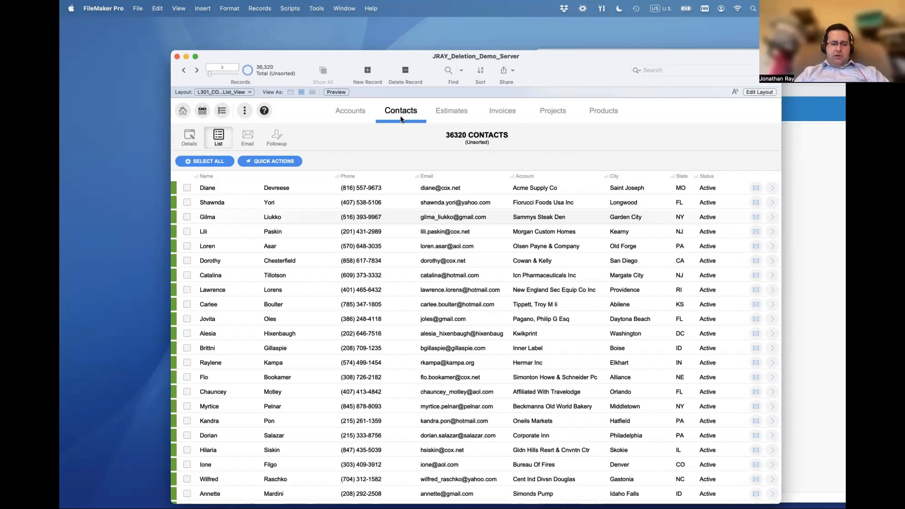
Open the database definition and examine which fields of the CON_Contacts table are indexed, looked up or unstored calculations
key(super+shift+d)
click(499, 82)
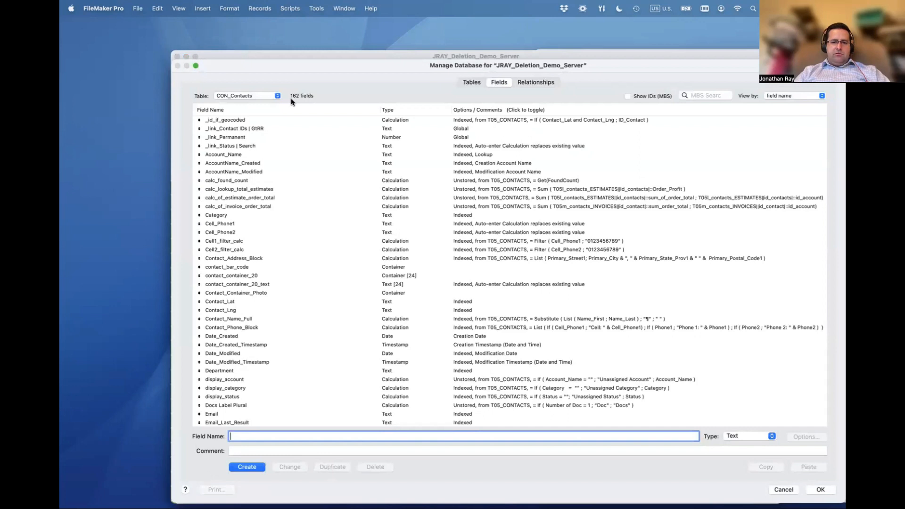
click(464, 153)
click(464, 171)
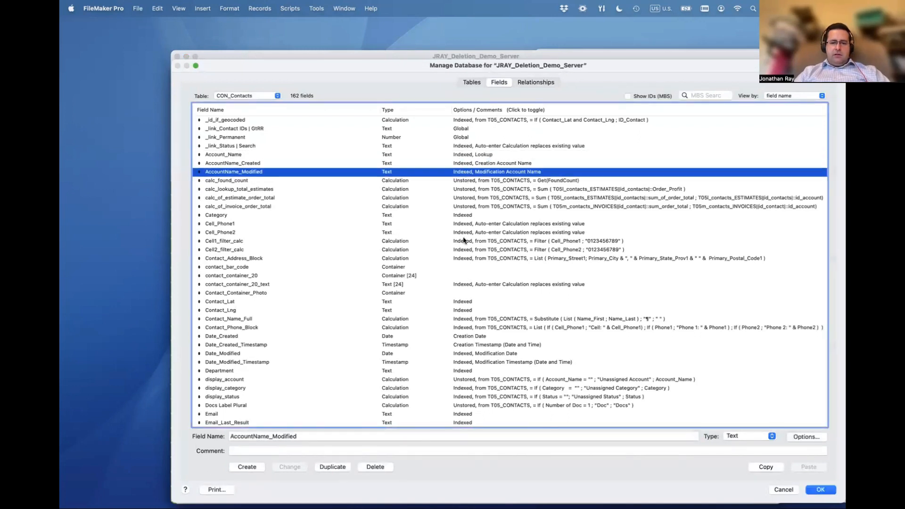
click(460, 301)
click(462, 310)
click(462, 371)
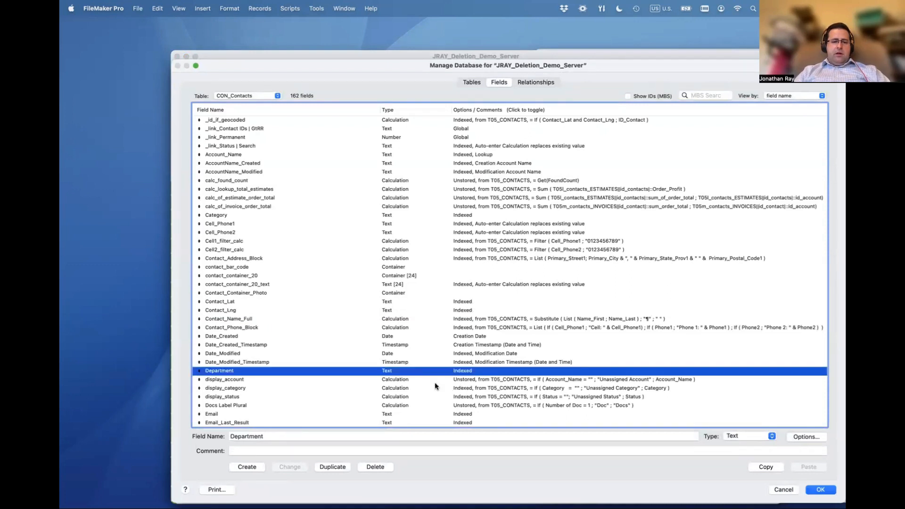
scroll(462, 377, down, 2)
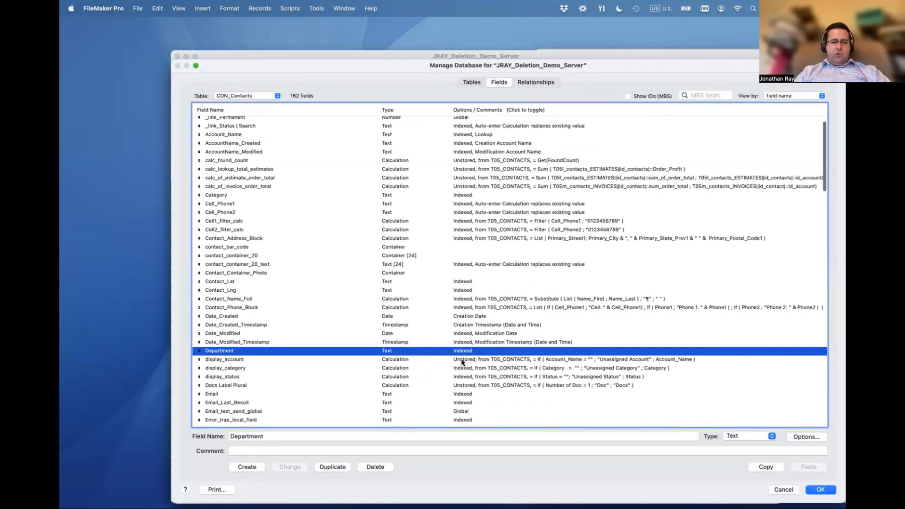
click(464, 360)
click(464, 385)
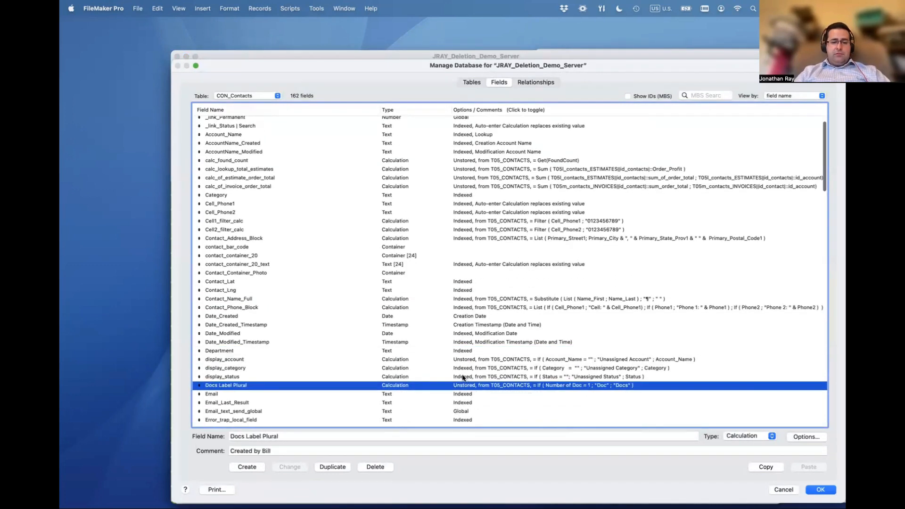
click(463, 377)
click(463, 369)
scroll(438, 384, down, 1)
scroll(437, 386, down, 20)
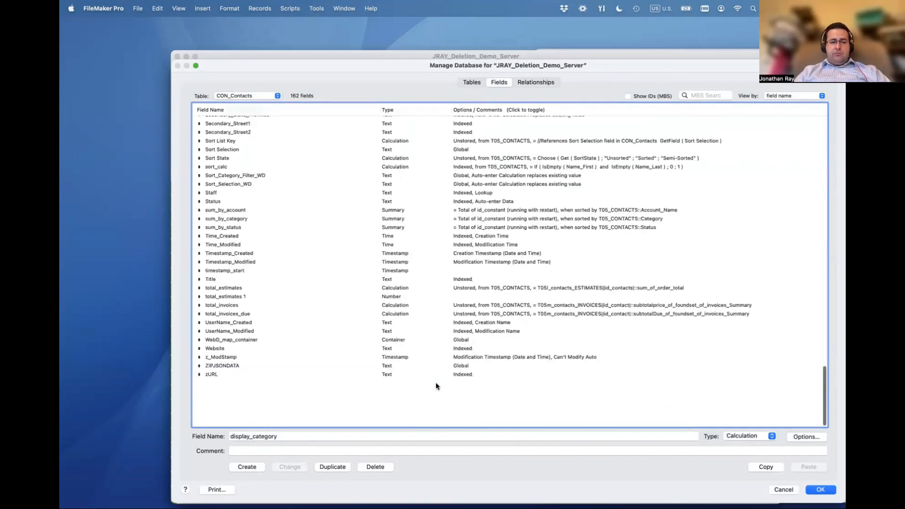
scroll(435, 382, up, 20)
Examine the cascade-delete options of the T05_CONTACTS relationships to T05a and T05b ACCOUNTS in the relationships graph, and exit without changes
click(534, 82)
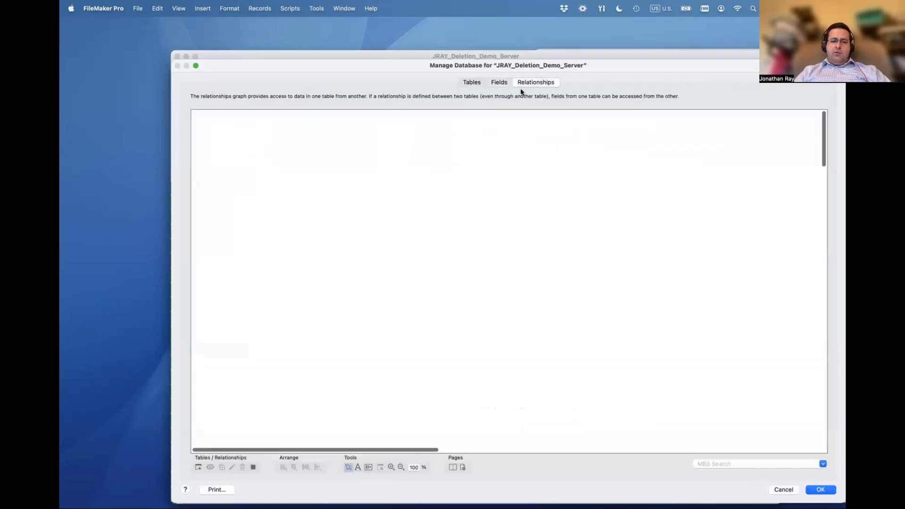
scroll(489, 332, down, 20)
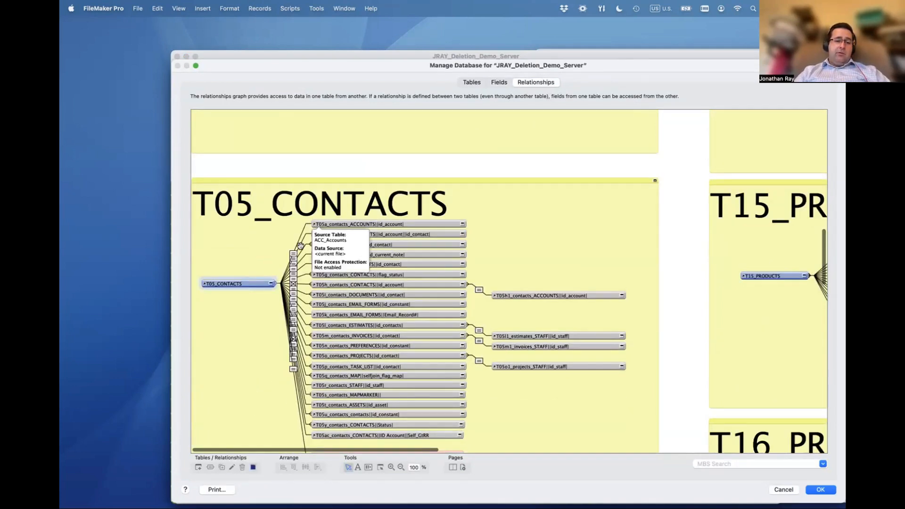
double_click(298, 254)
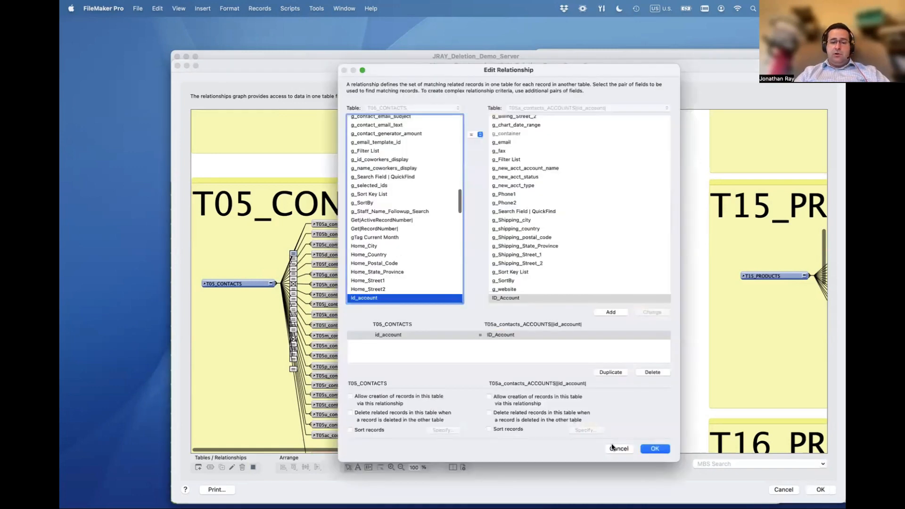
click(617, 447)
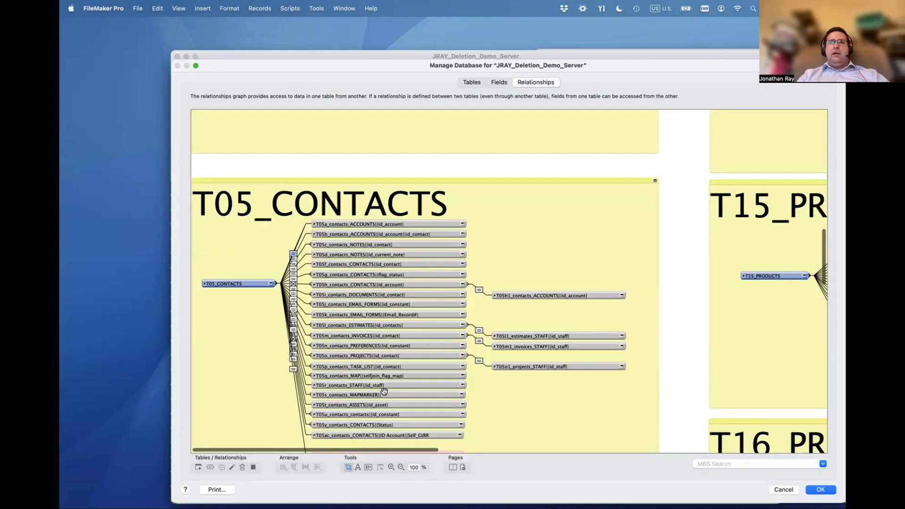
click(359, 245)
double_click(294, 259)
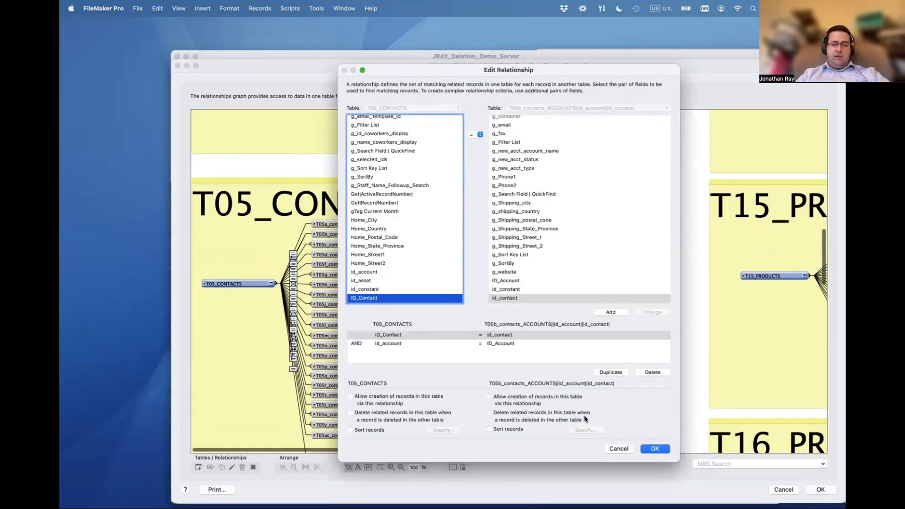
click(620, 449)
click(782, 489)
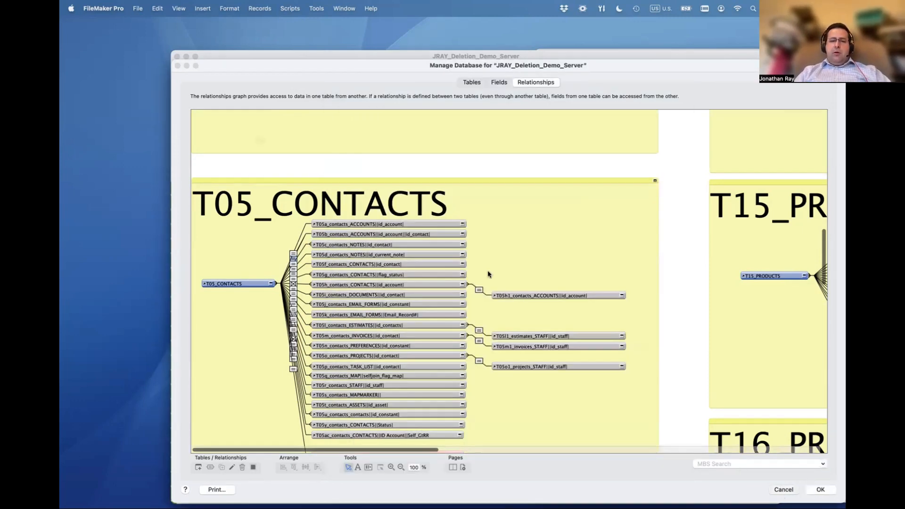
click(293, 174)
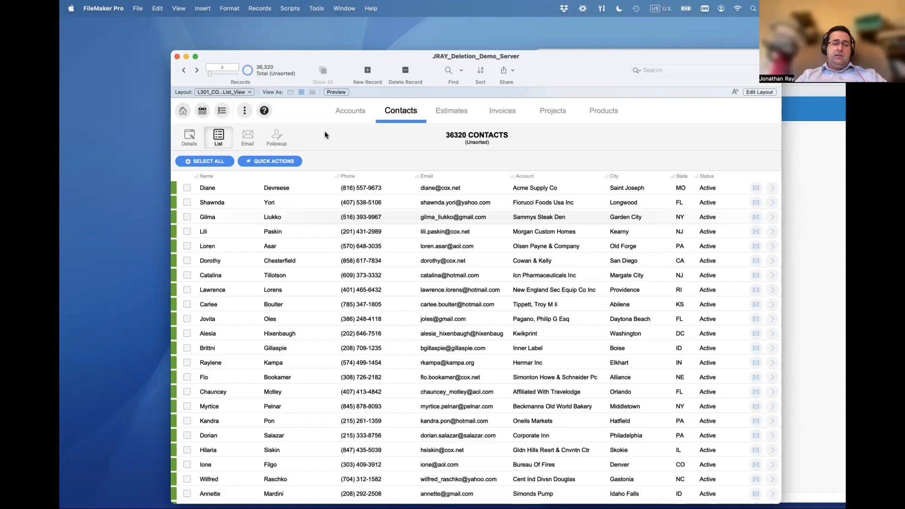
click(259, 9)
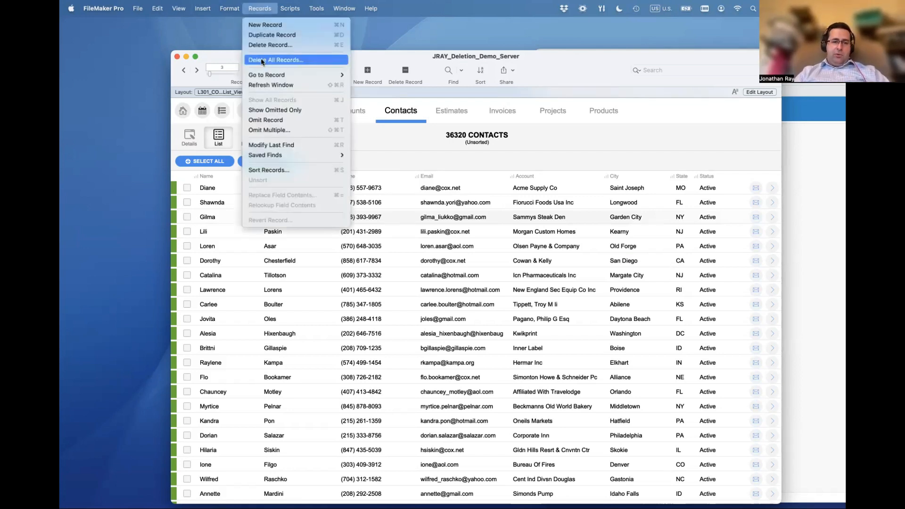
click(368, 123)
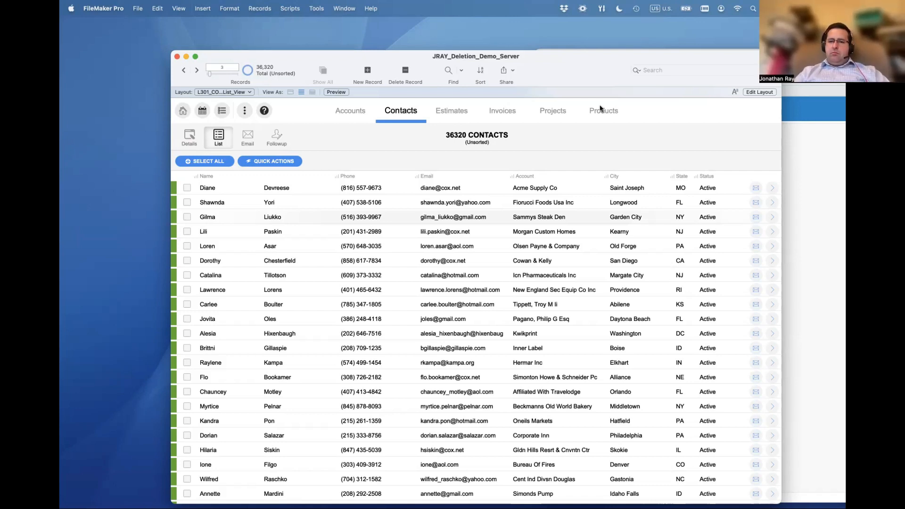
Bring the Contact Record Deletion Utility window forward, examine its id_contacts field, and return to the contacts list window
click(809, 166)
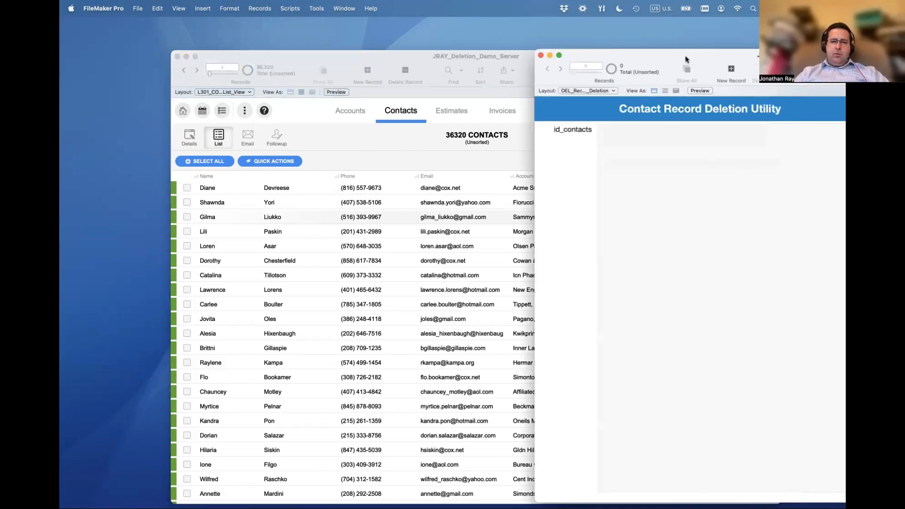
drag(686, 60, 699, 57)
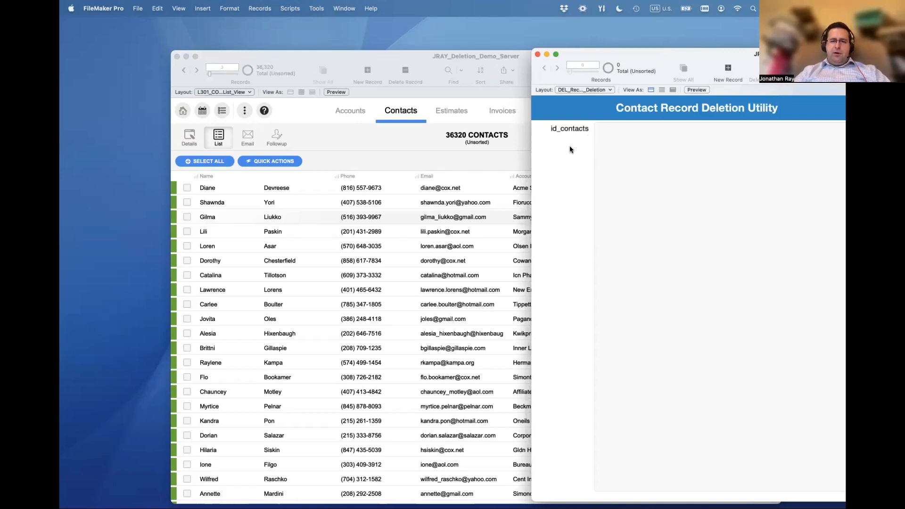
click(602, 133)
click(498, 198)
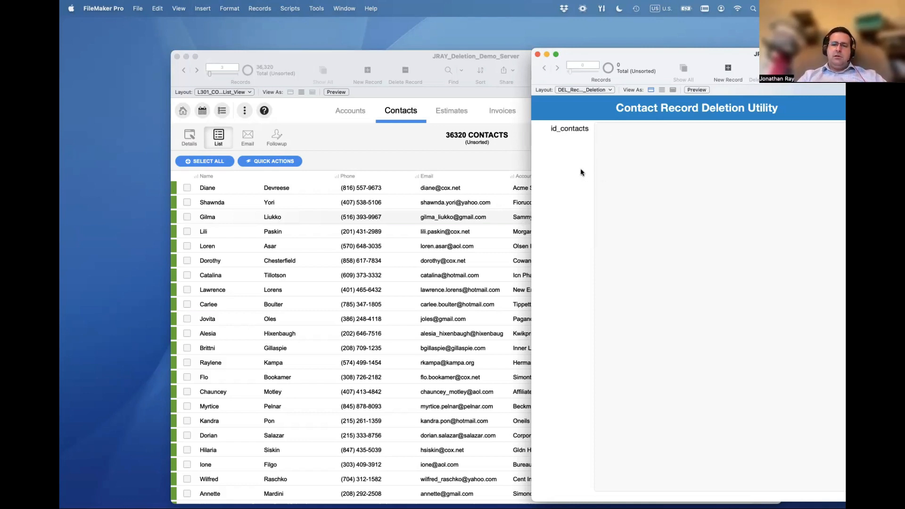
drag(664, 55, 539, 83)
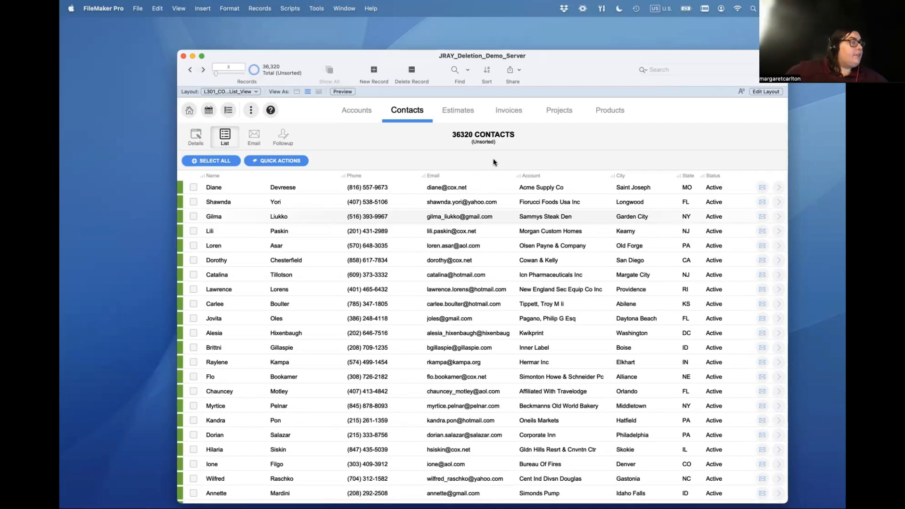
Open the definition of the AddRemoveListItems custom function from the file's custom functions
click(136, 8)
mouse_move(149, 70)
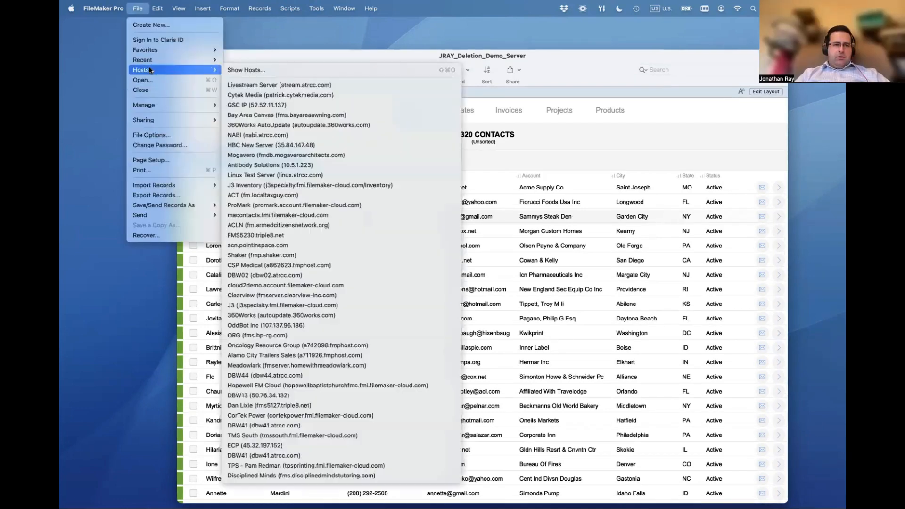
mouse_move(212, 105)
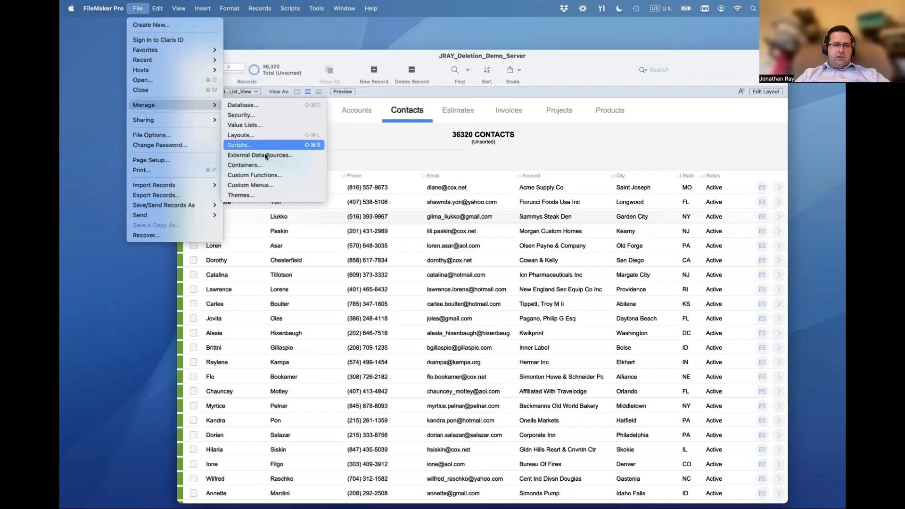
click(264, 176)
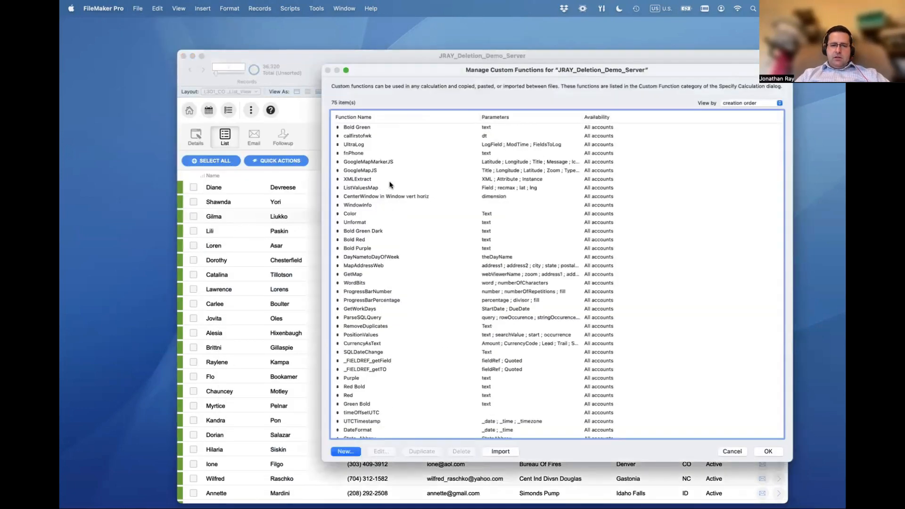
scroll(389, 184, down, 15)
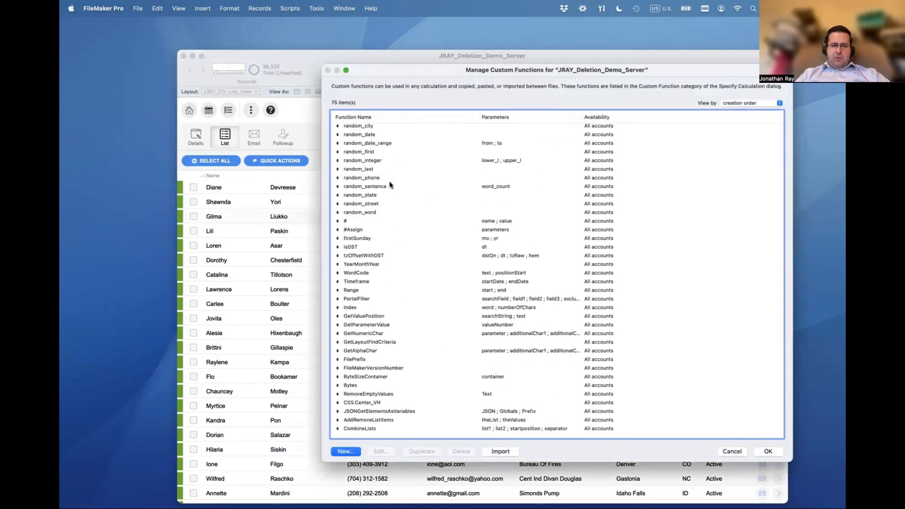
double_click(370, 425)
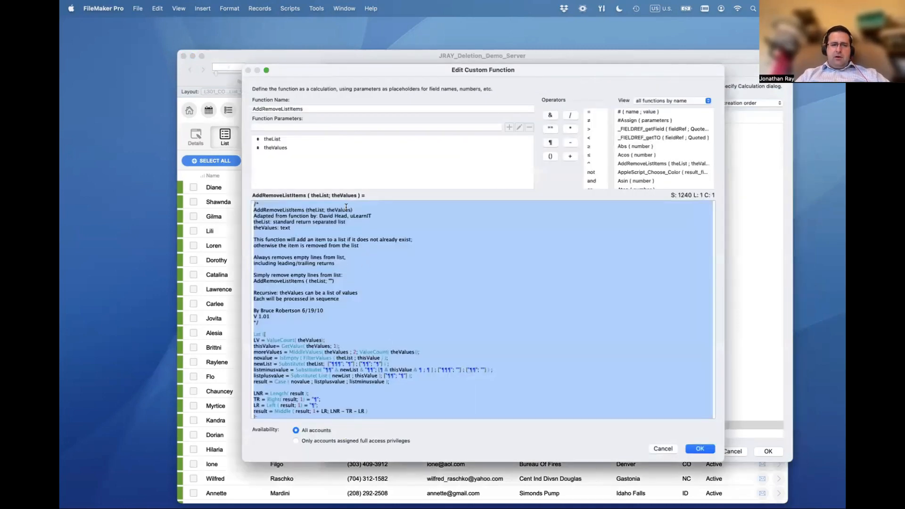
Examine the AddRemoveListItems function's name and its opening comment block, including the purpose description and author credit
drag(268, 109, 304, 109)
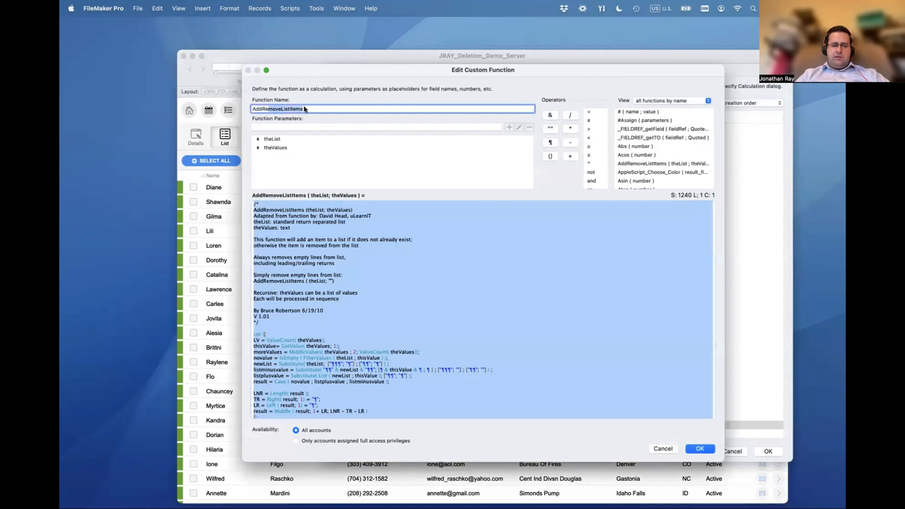
click(362, 329)
scroll(330, 325, down, 3)
scroll(301, 323, up, 3)
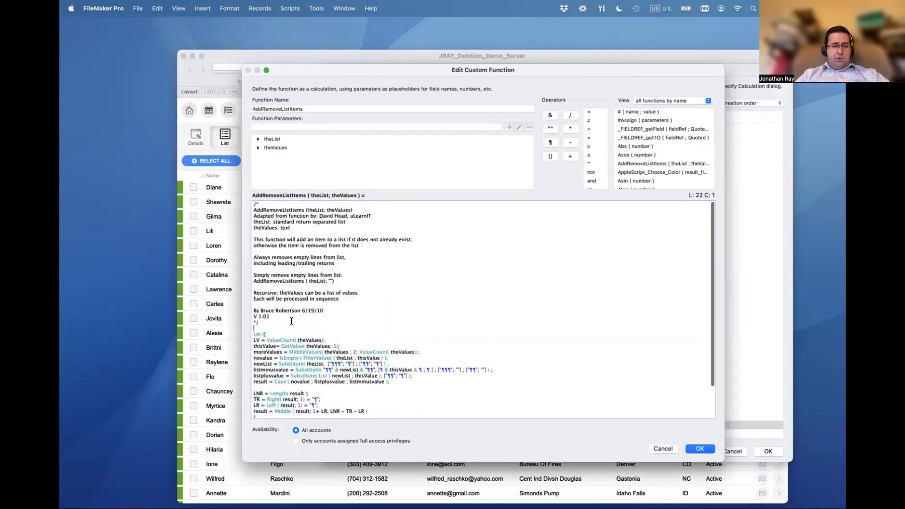
drag(271, 316, 240, 203)
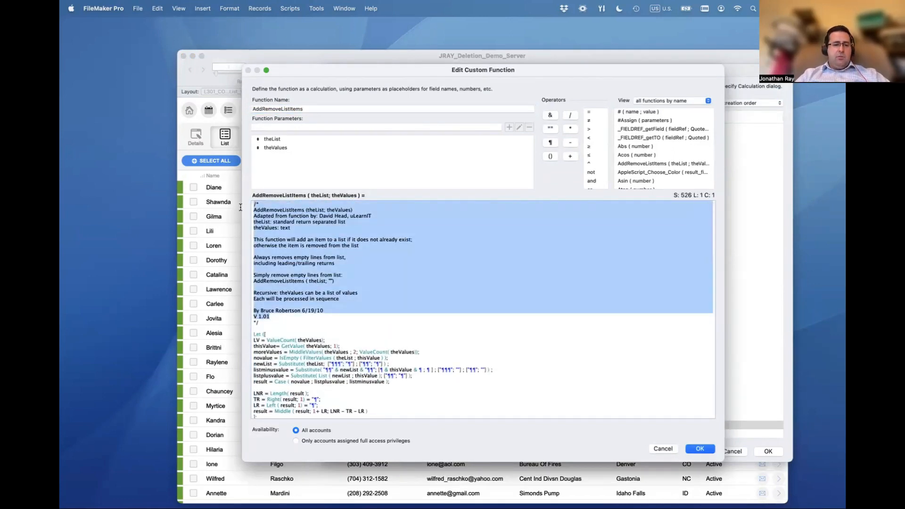
click(273, 311)
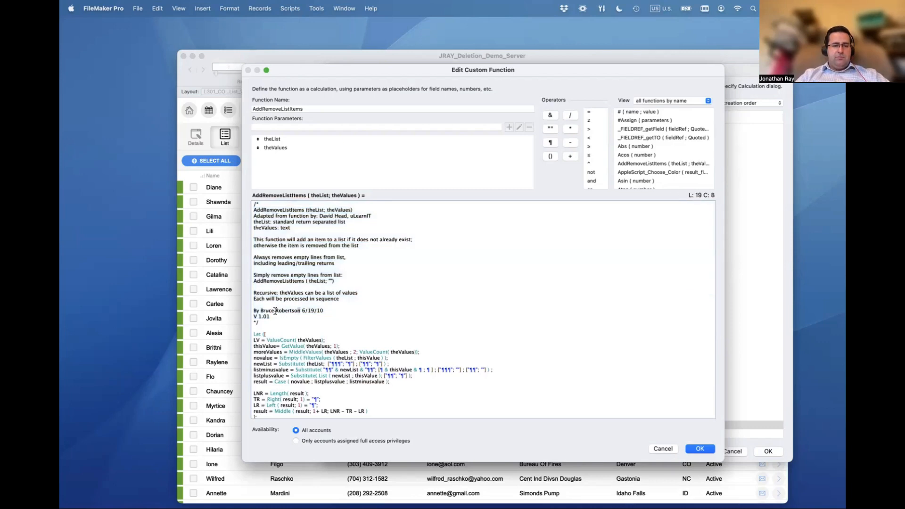
drag(275, 311, 261, 310)
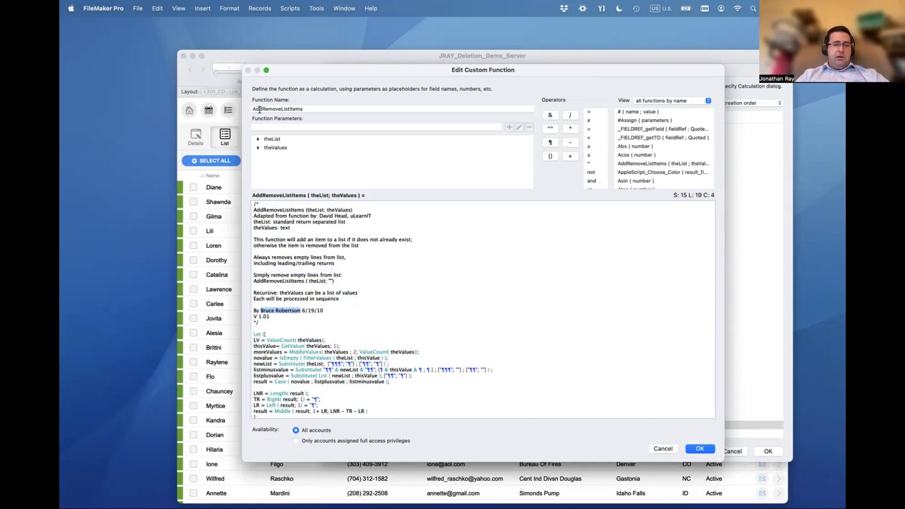
Examine the Let calculation and recursive Case of the AddRemoveListItems function, and return to the contacts list
click(347, 343)
scroll(348, 342, down, 3)
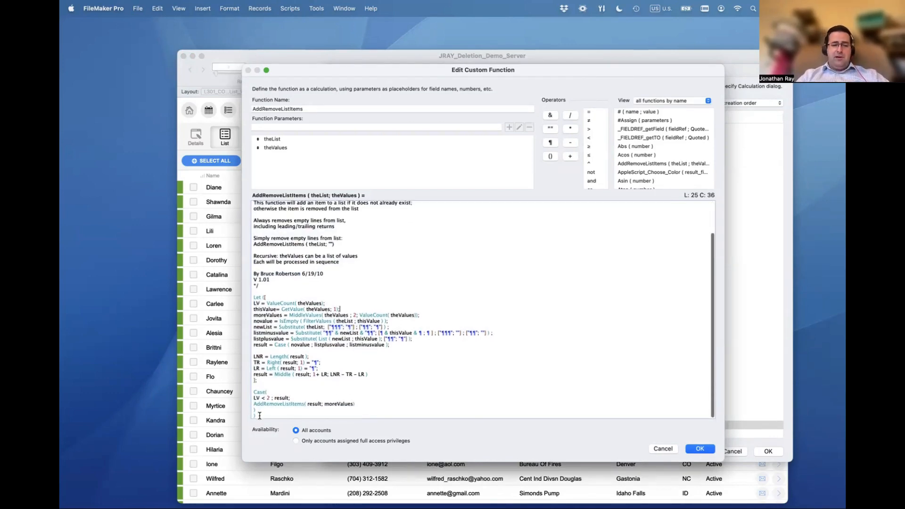
drag(259, 416, 290, 295)
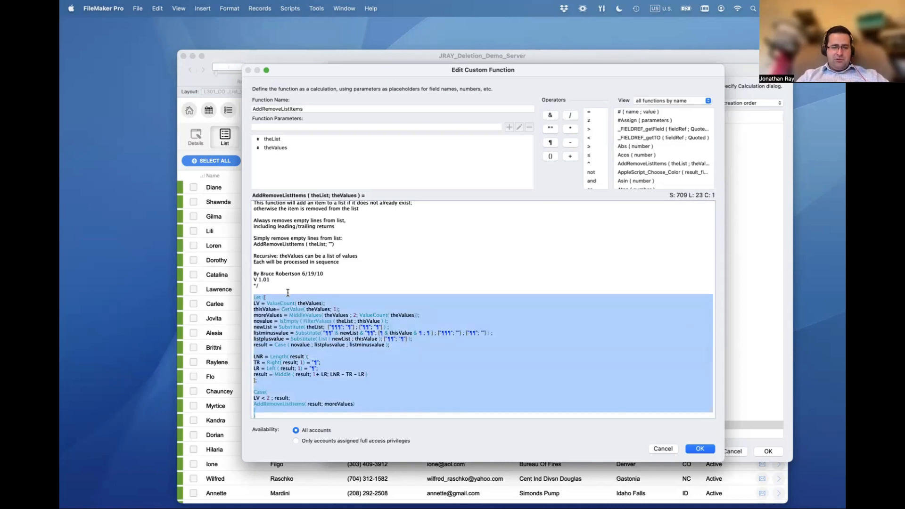
click(287, 291)
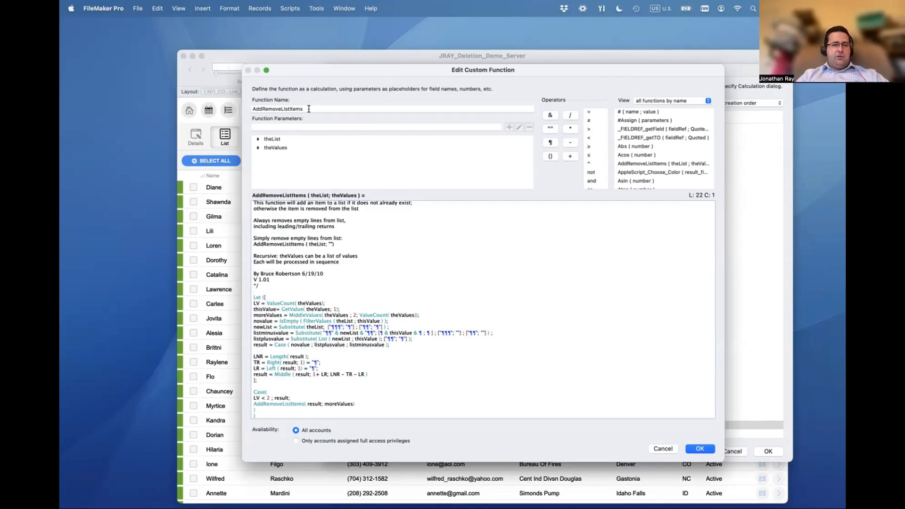
drag(312, 109, 244, 110)
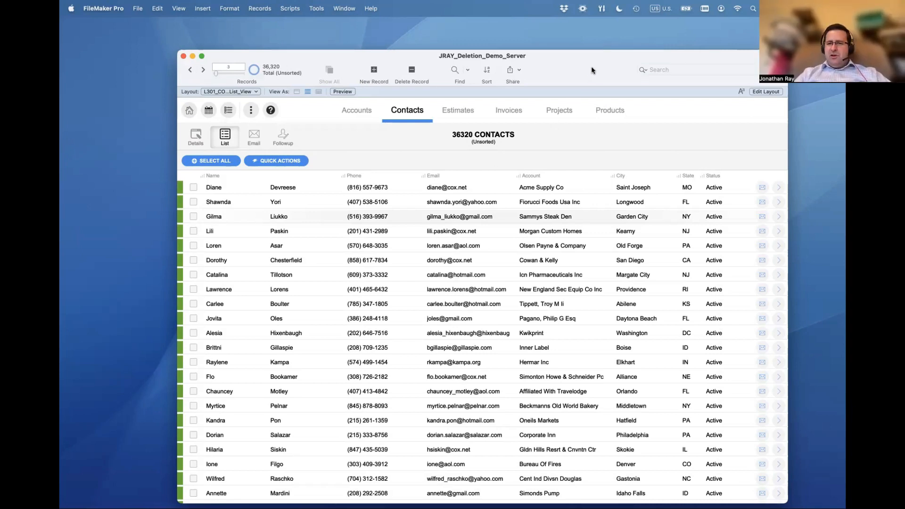
Look at the quick actions offered for selected contacts in the list and dismiss them without running any
drag(592, 70, 587, 71)
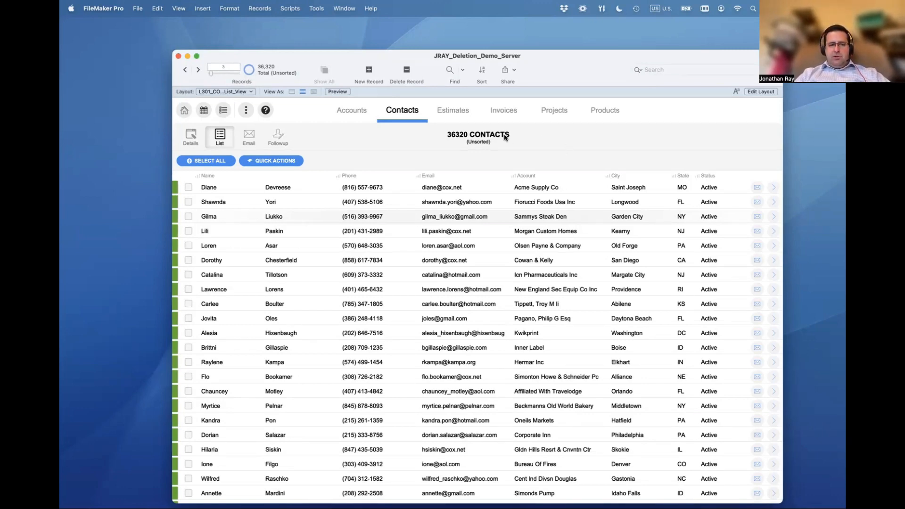
click(269, 161)
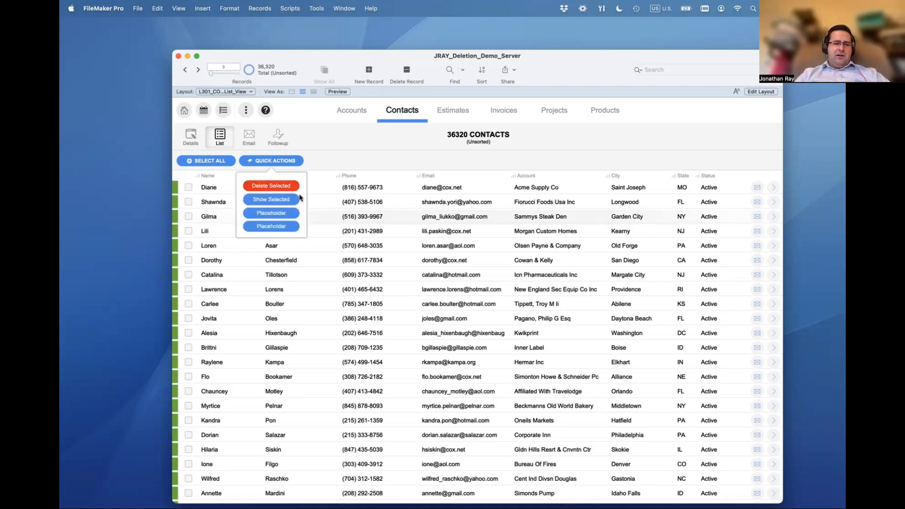
click(543, 164)
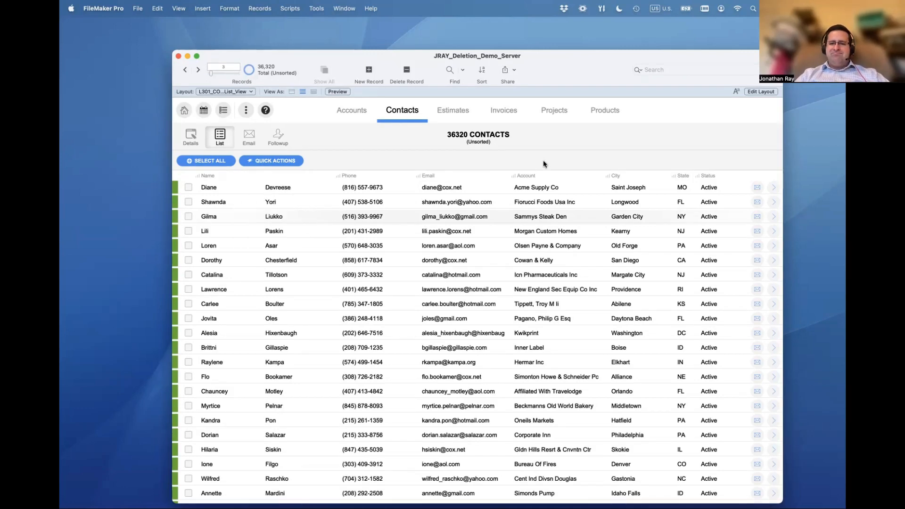